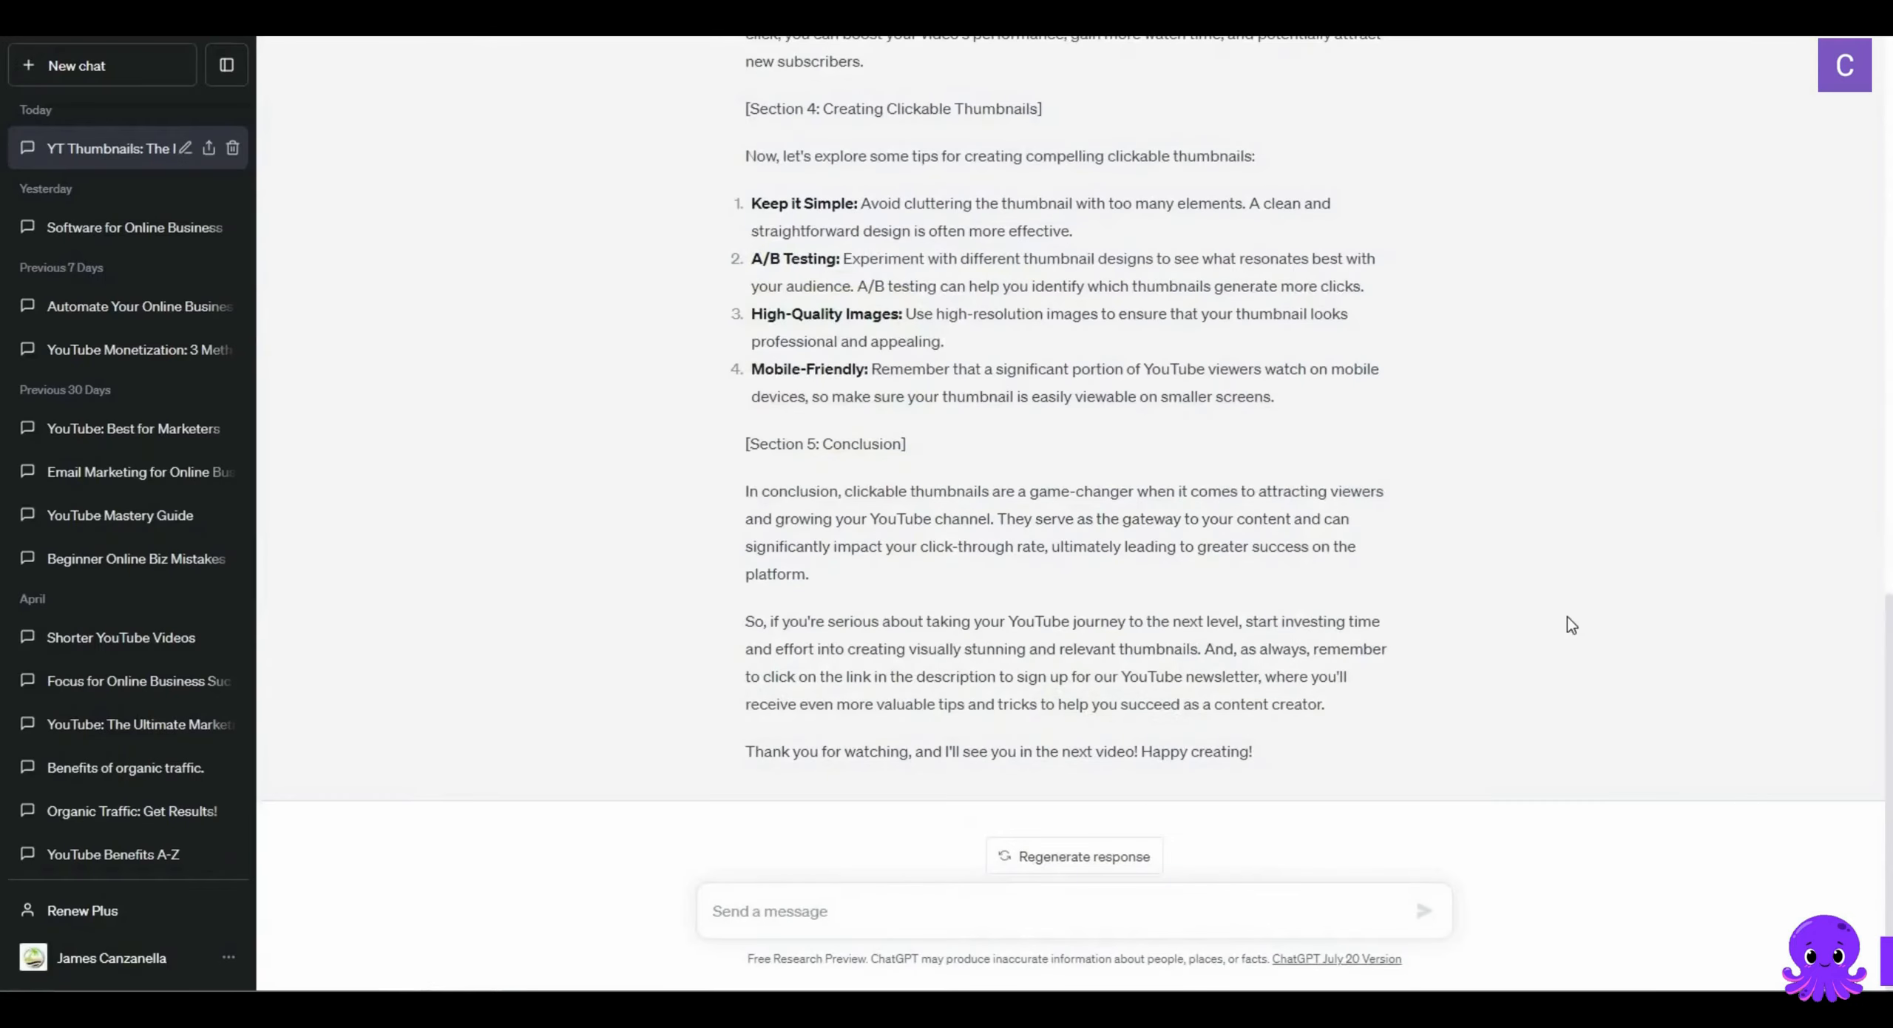
Step: Check the generated clickable-thumbnails script through its newsletter call to action and select its full text for copying
scroll(1567, 617, "up", 15)
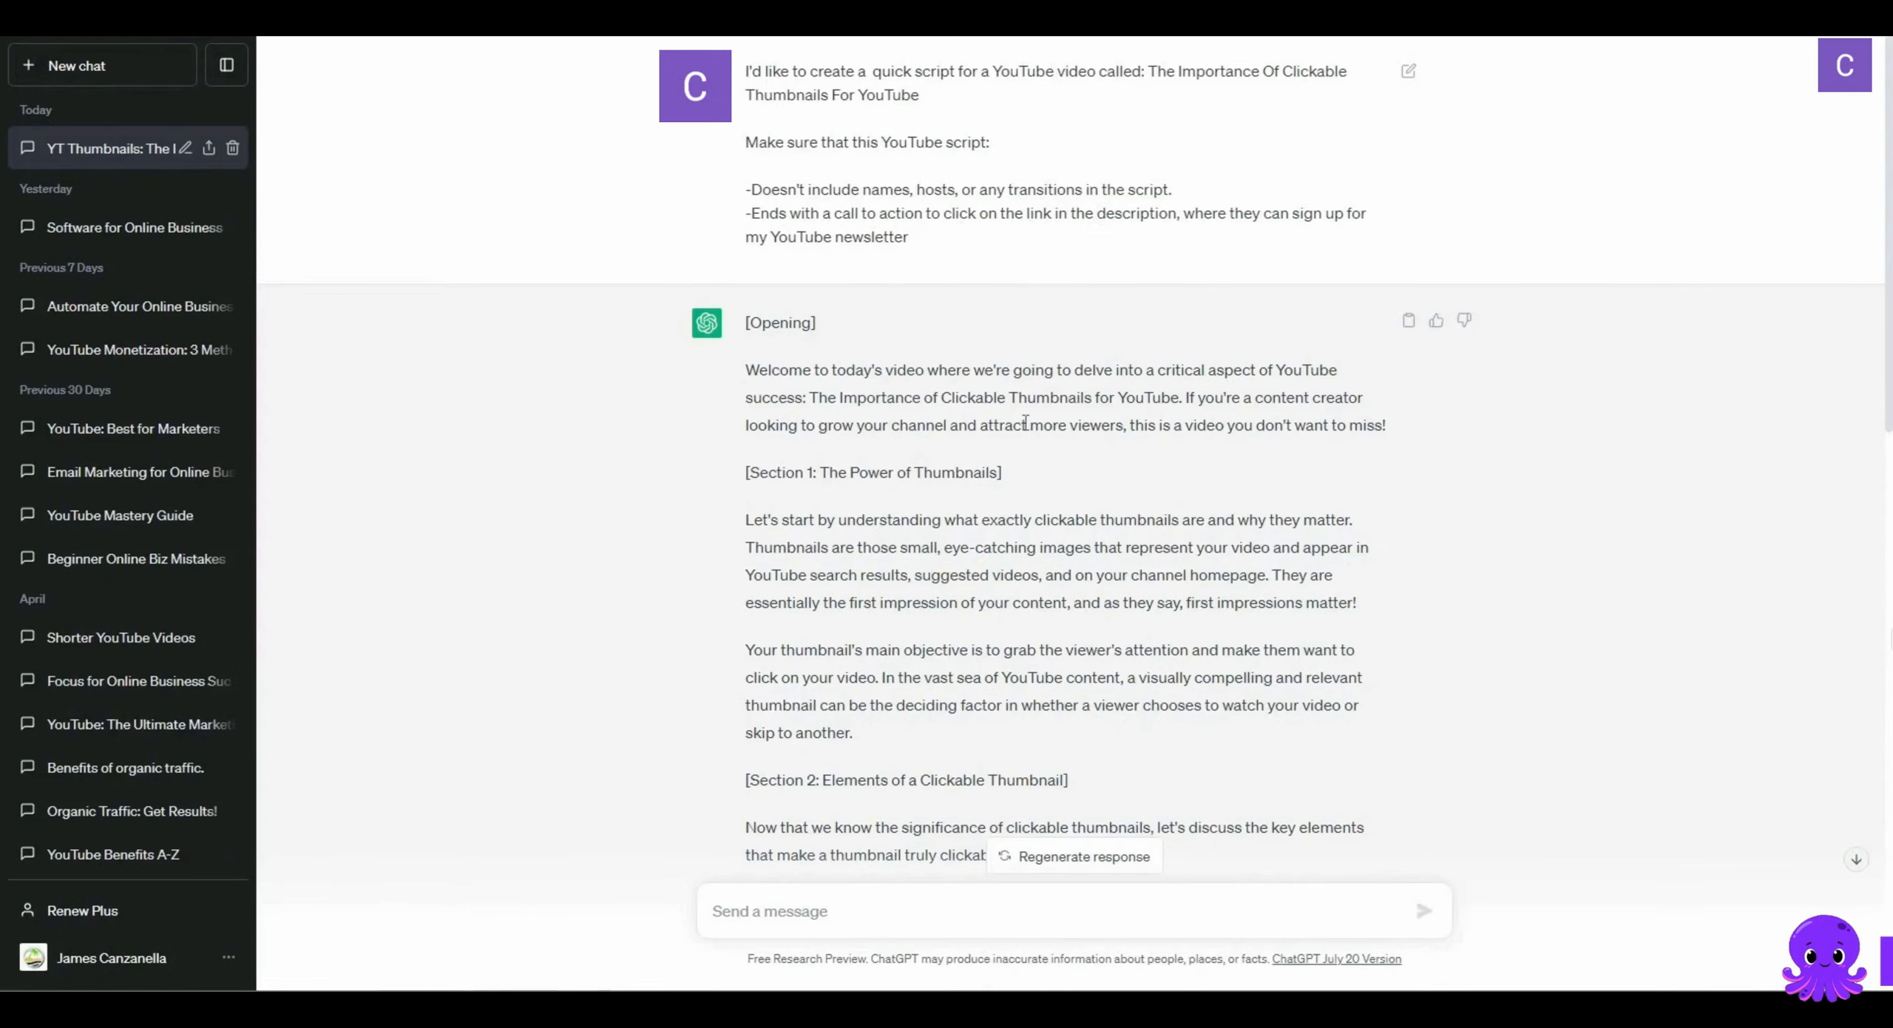
scroll(1026, 423, "down", 20)
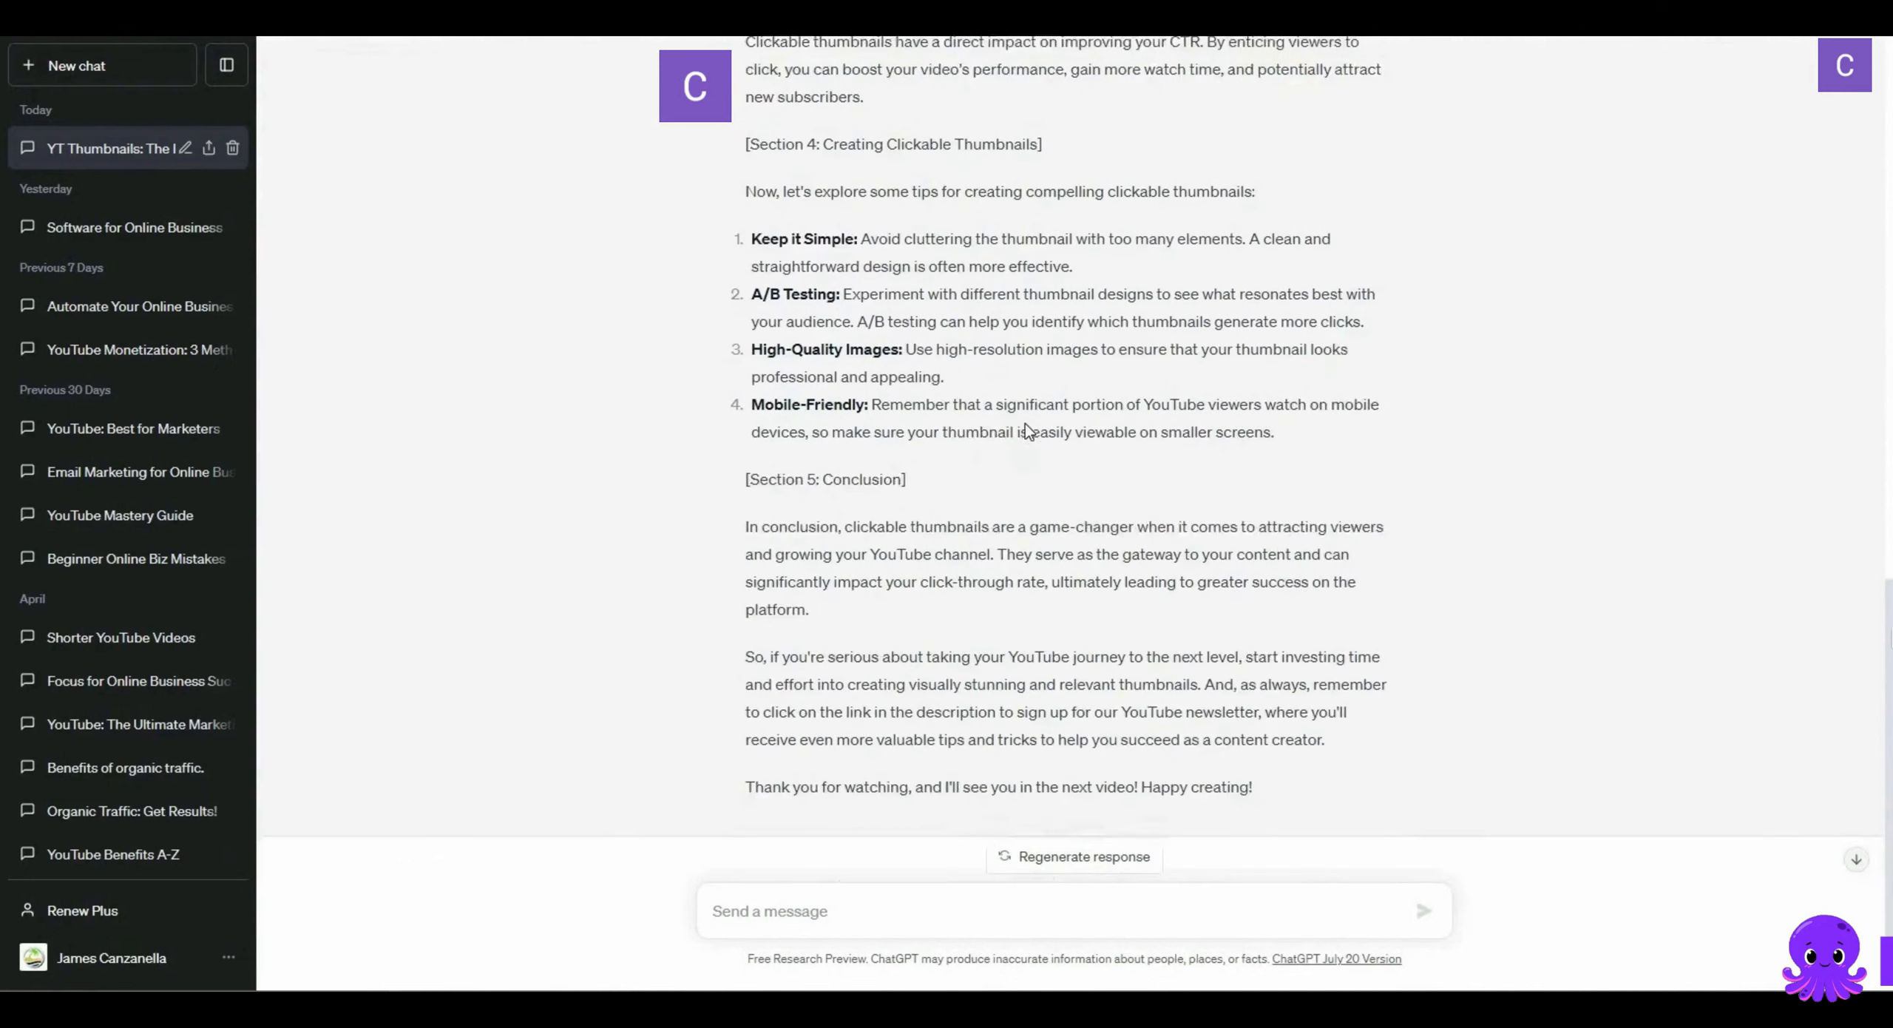
scroll(1025, 428, "down", 1)
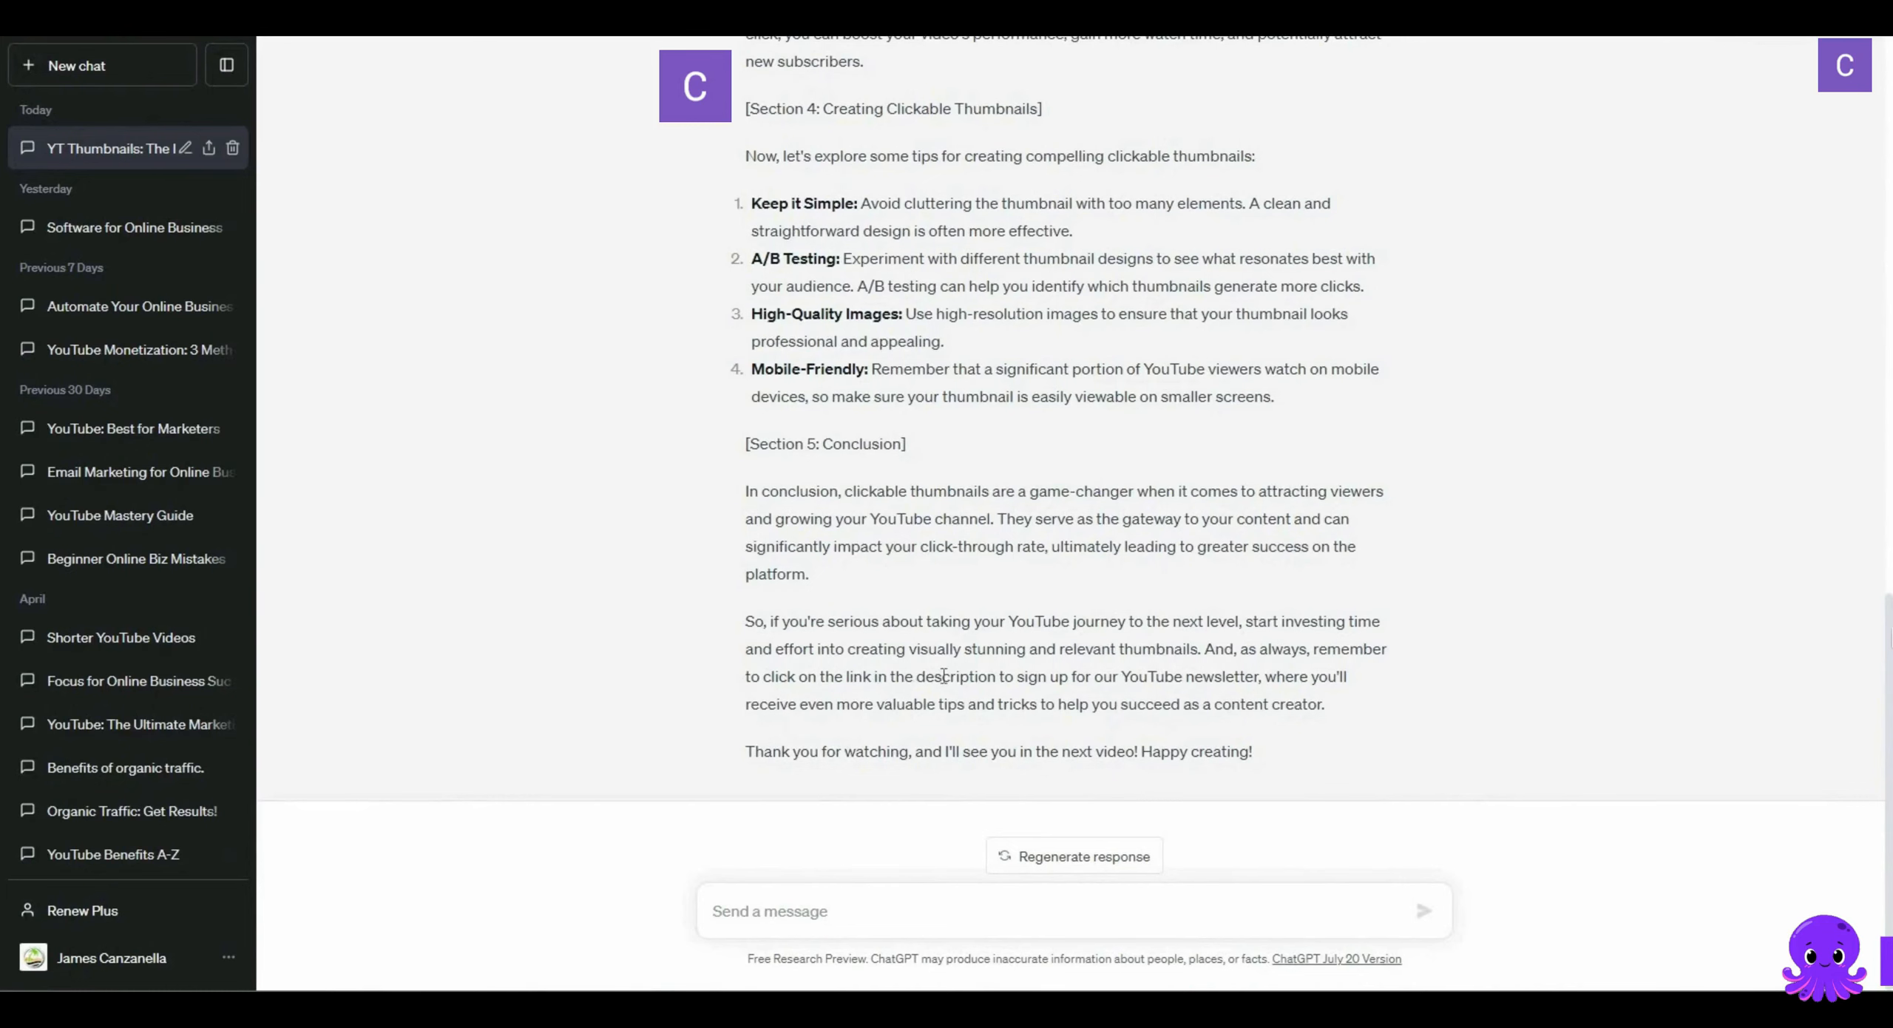
left_click_drag(941, 679, 1196, 679)
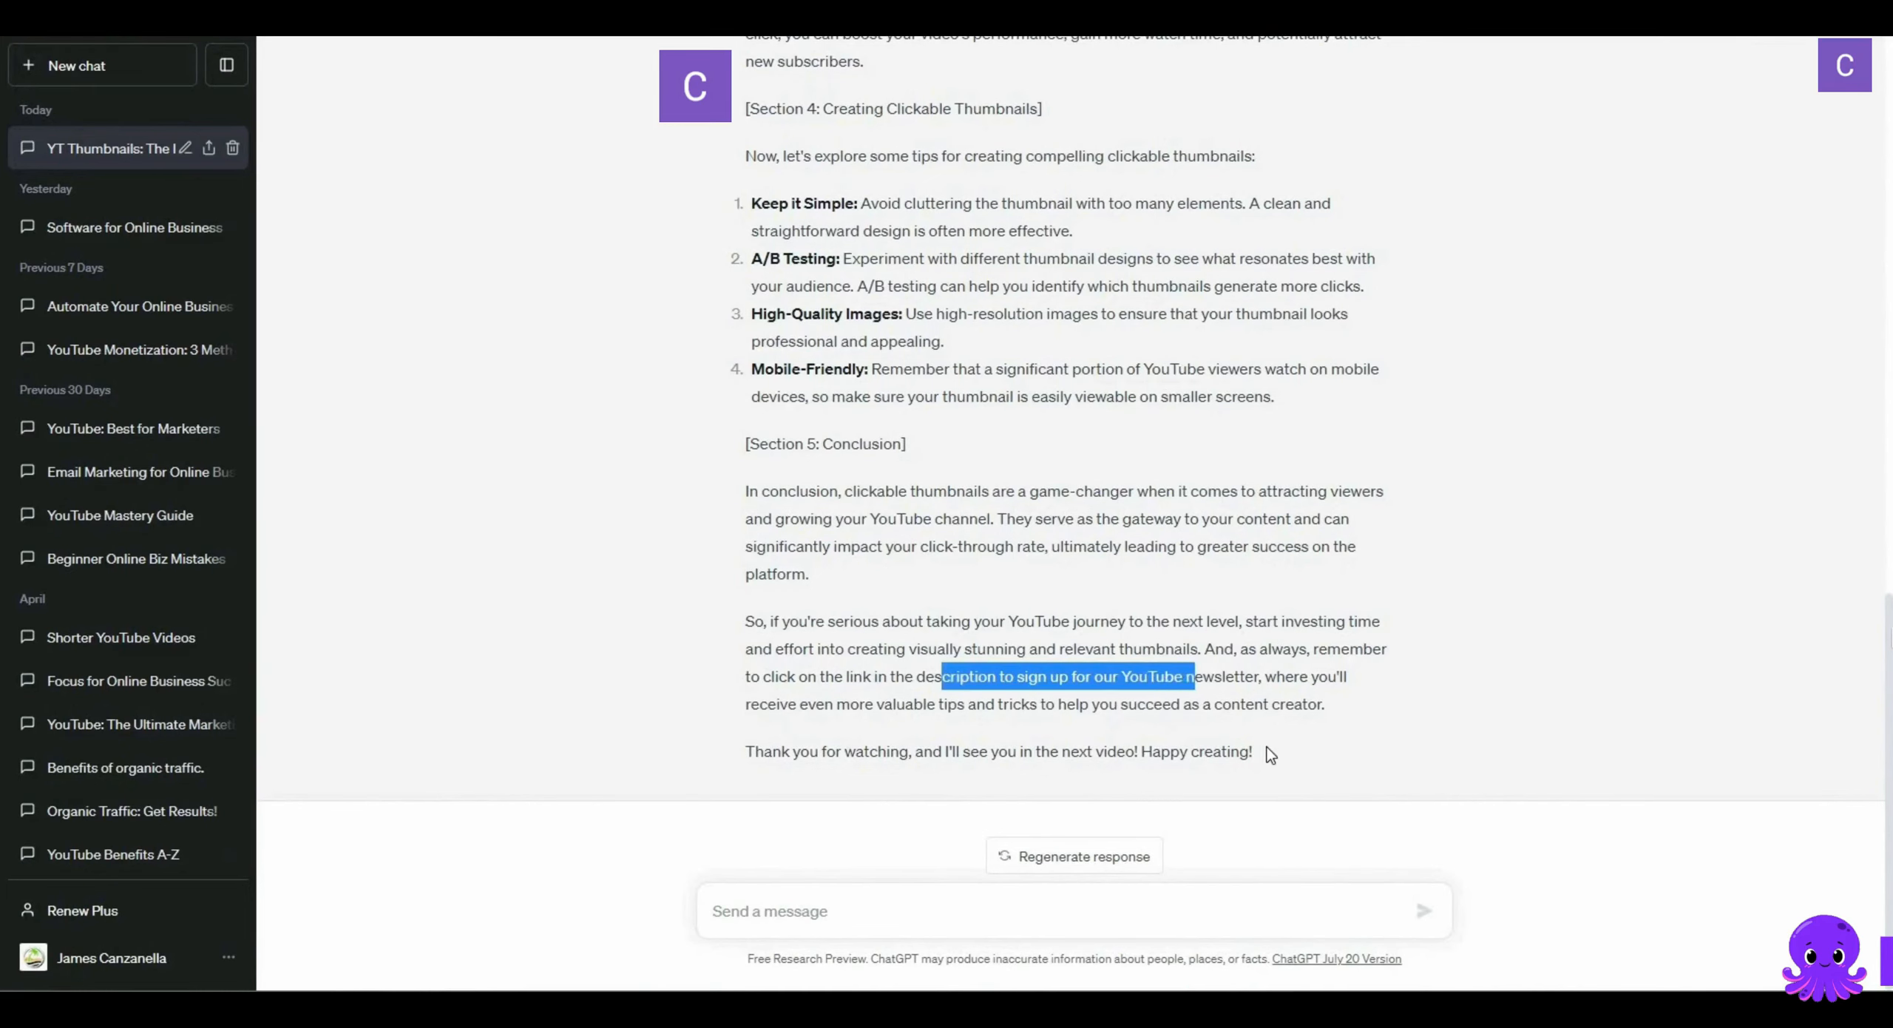
left_click_drag(1266, 749, 739, 379)
scroll(1132, 636, "up", 15)
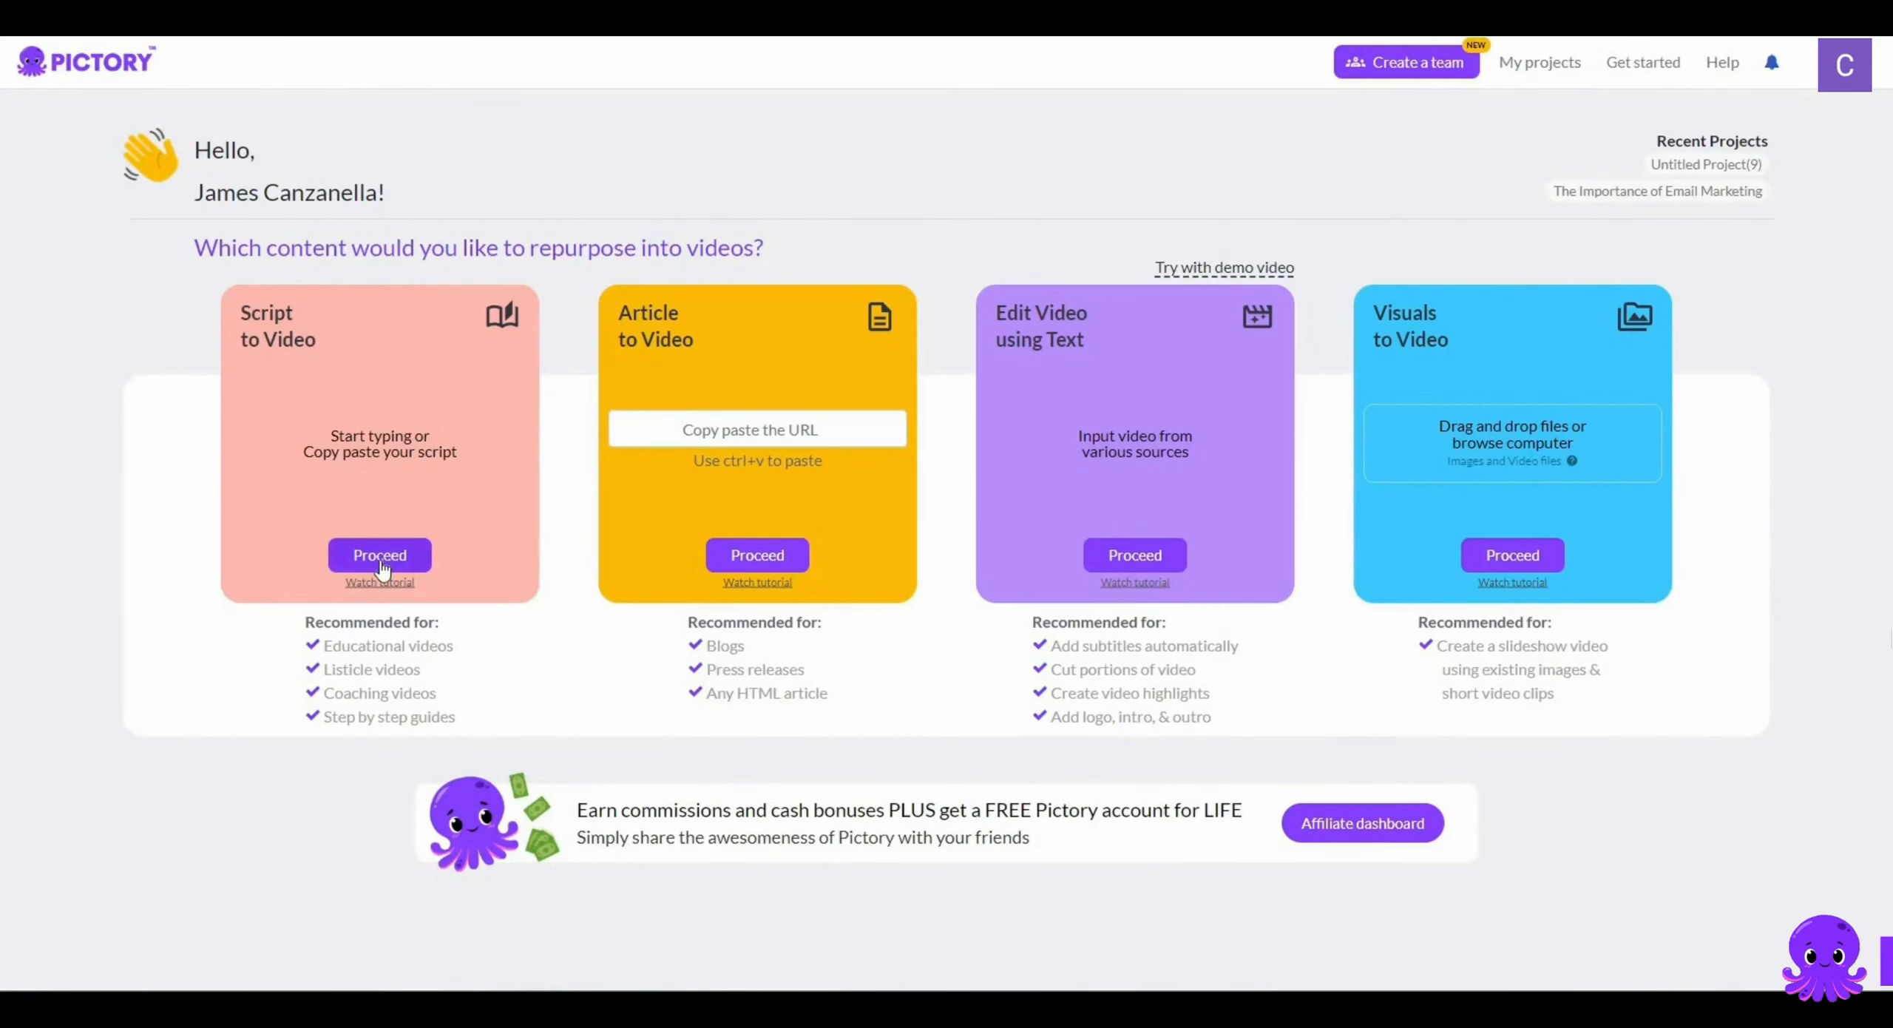
Step: Switch to Pictory, start a Script to Video project and paste the copied thumbnails script into the script editor
left_click(380, 557)
left_click(496, 312)
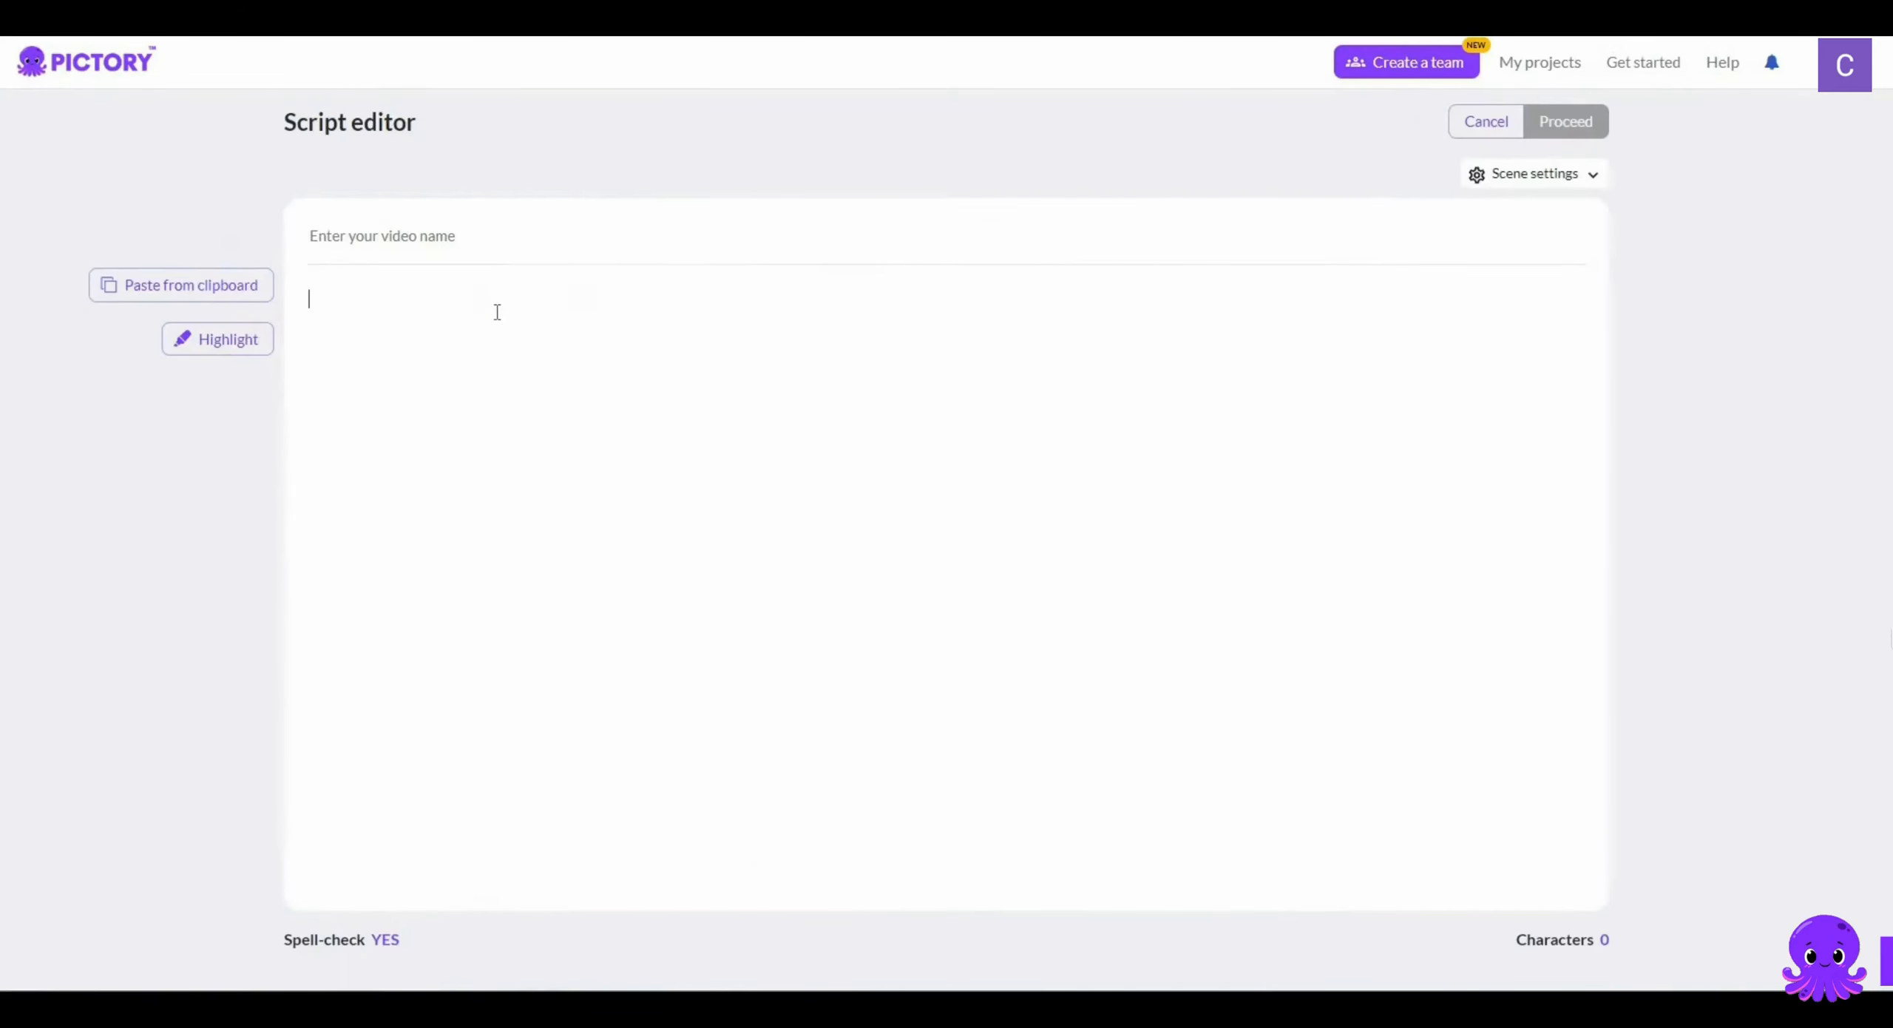
key("ctrl+v")
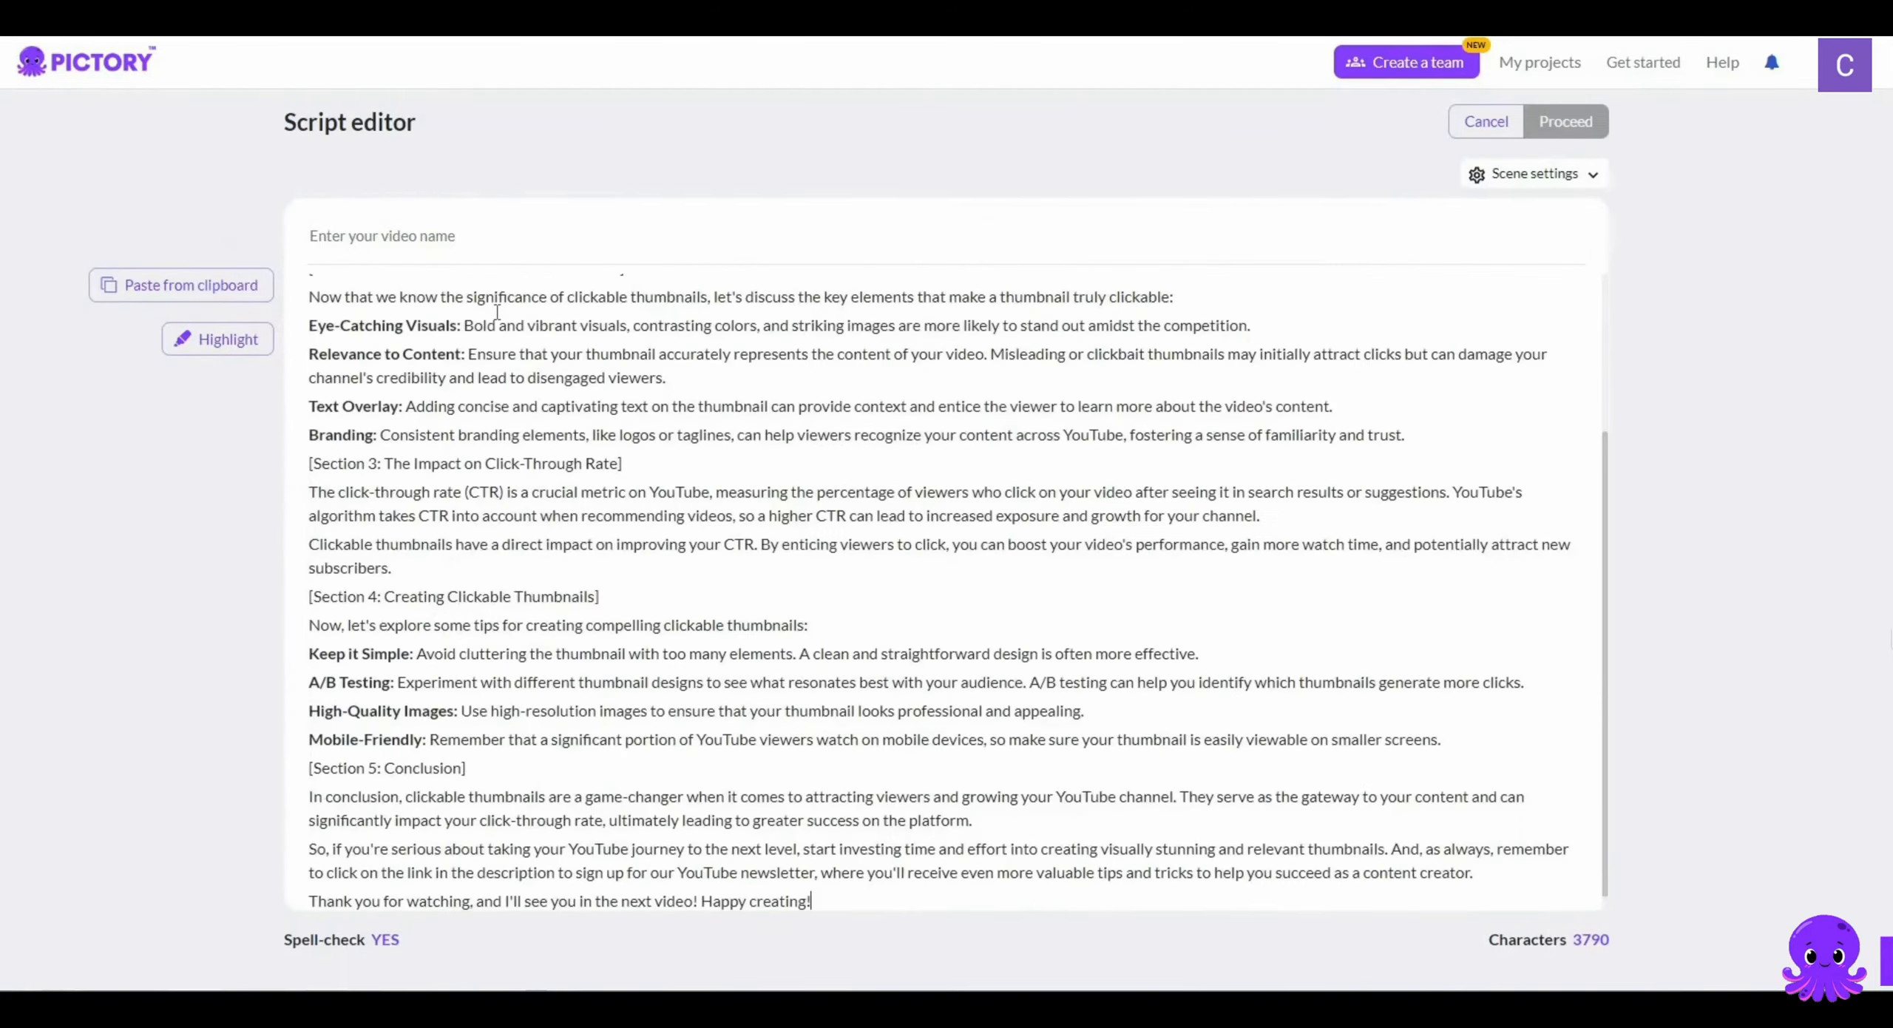
scroll(533, 388, "up", 3)
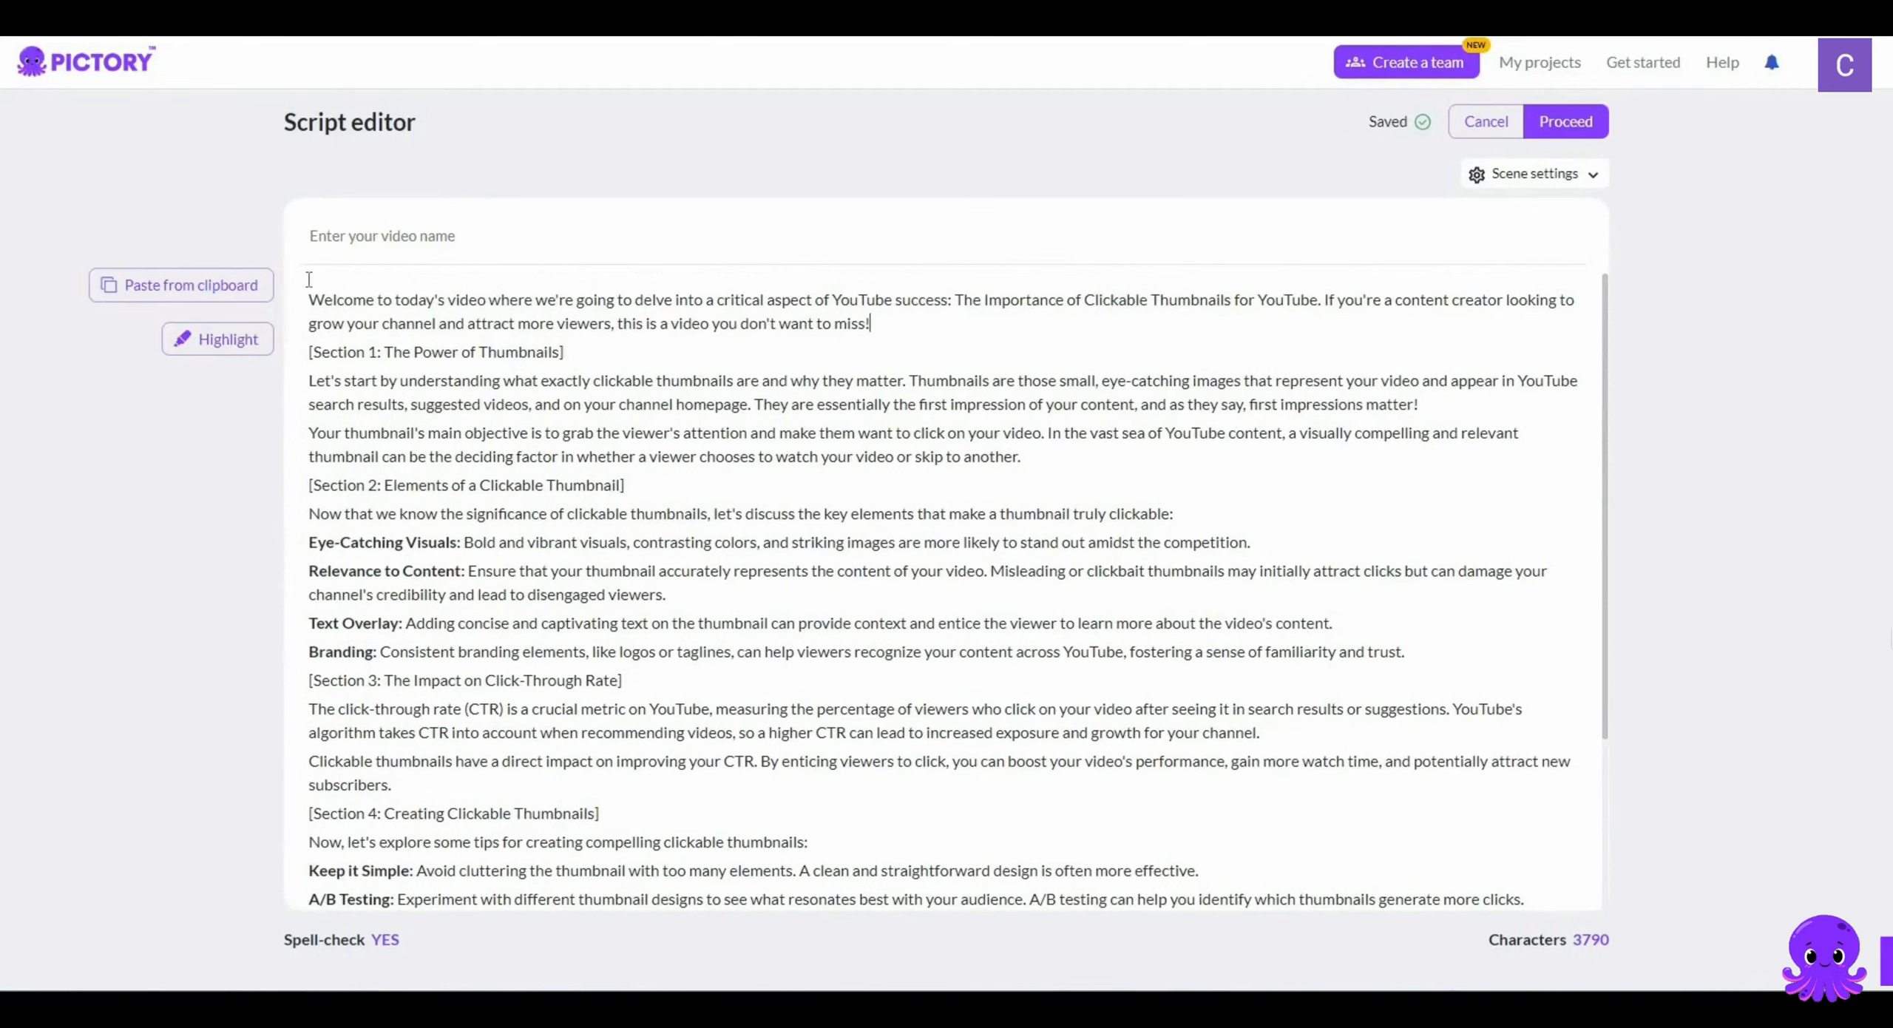
Step: Break the script's paragraphs into short separate lines, starting with the opening paragraph after "YouTube success:" and "for YouTube."
triple_click(788, 309)
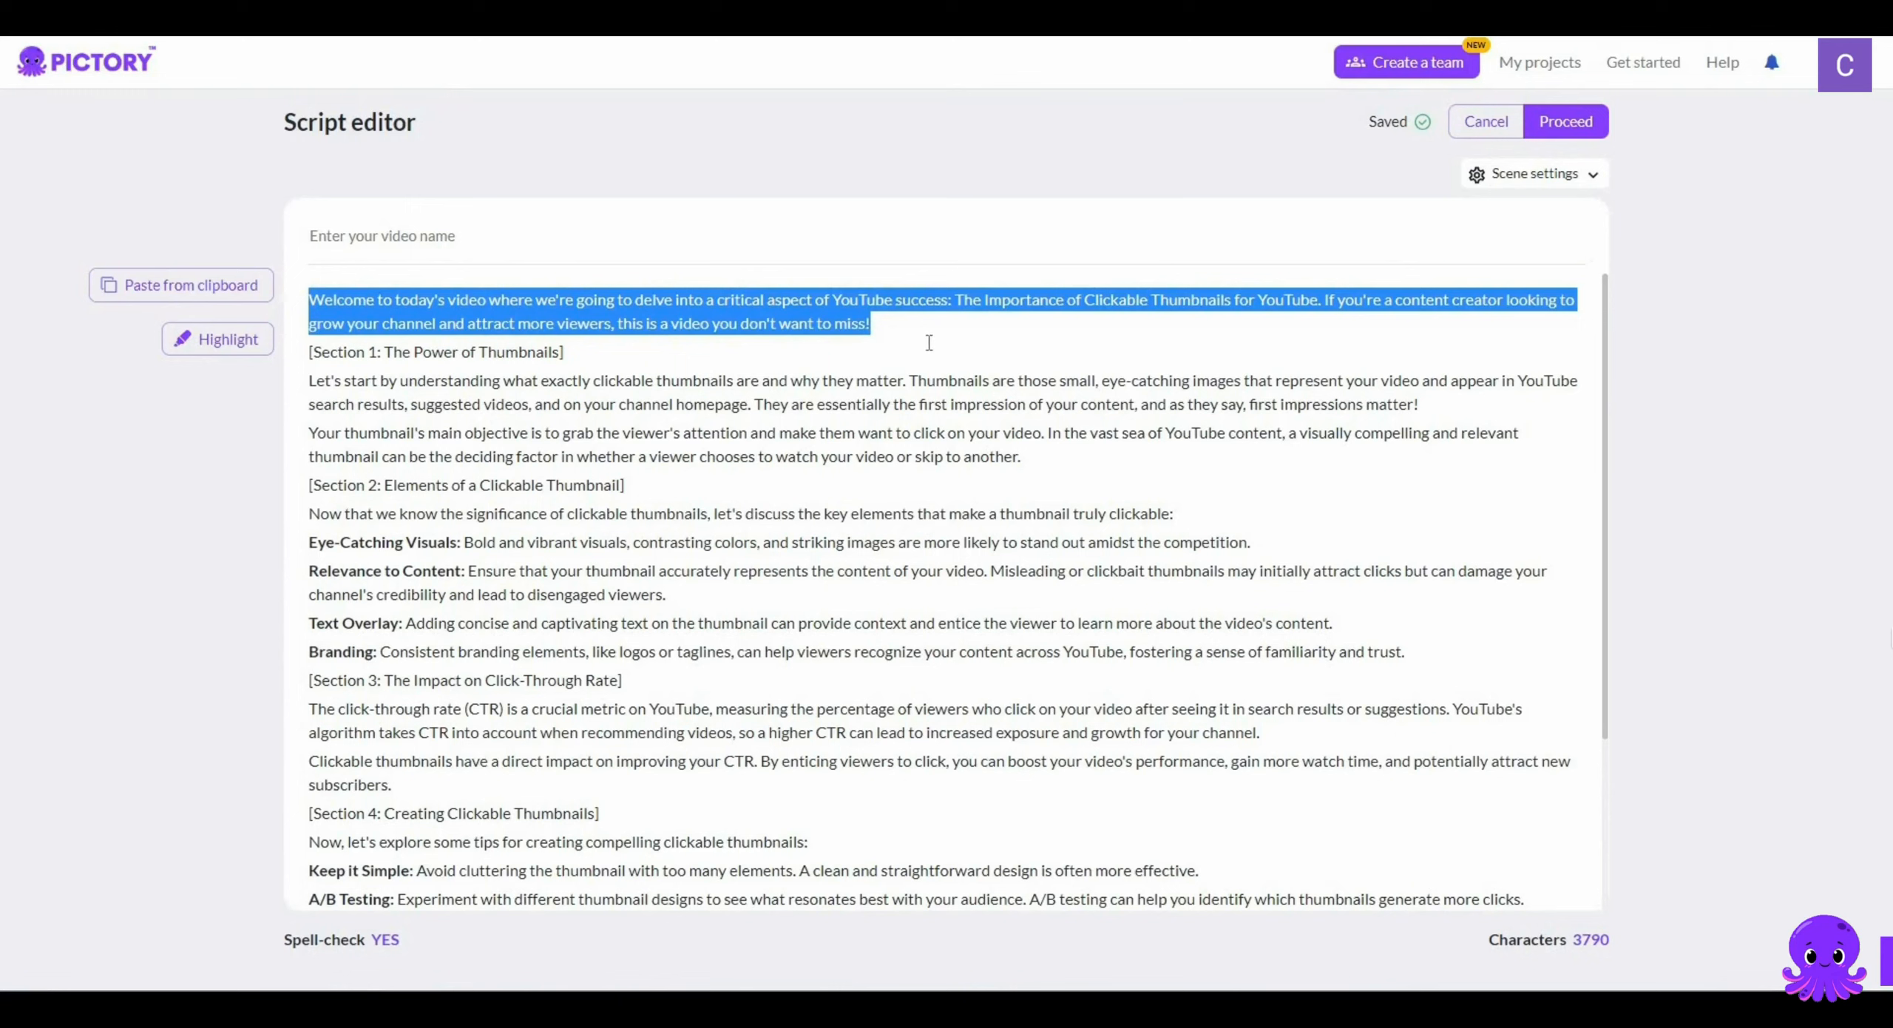
left_click(958, 296)
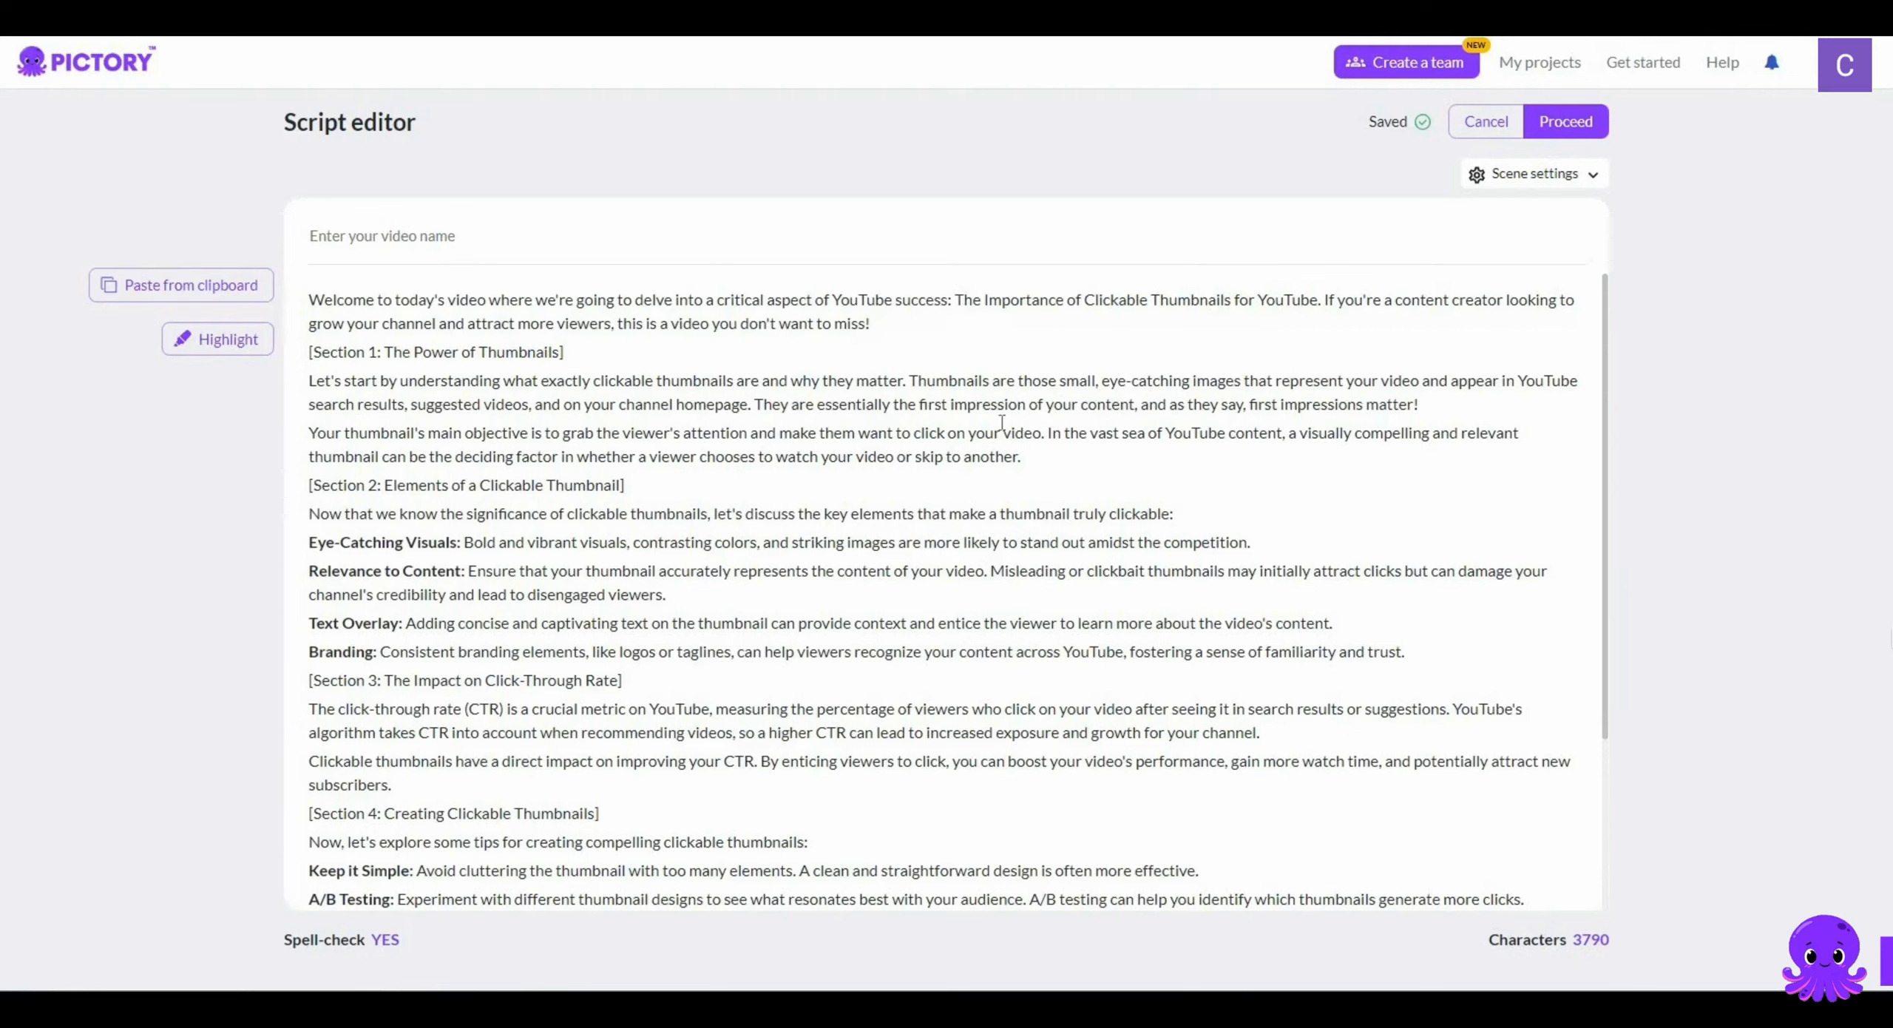
key("Return")
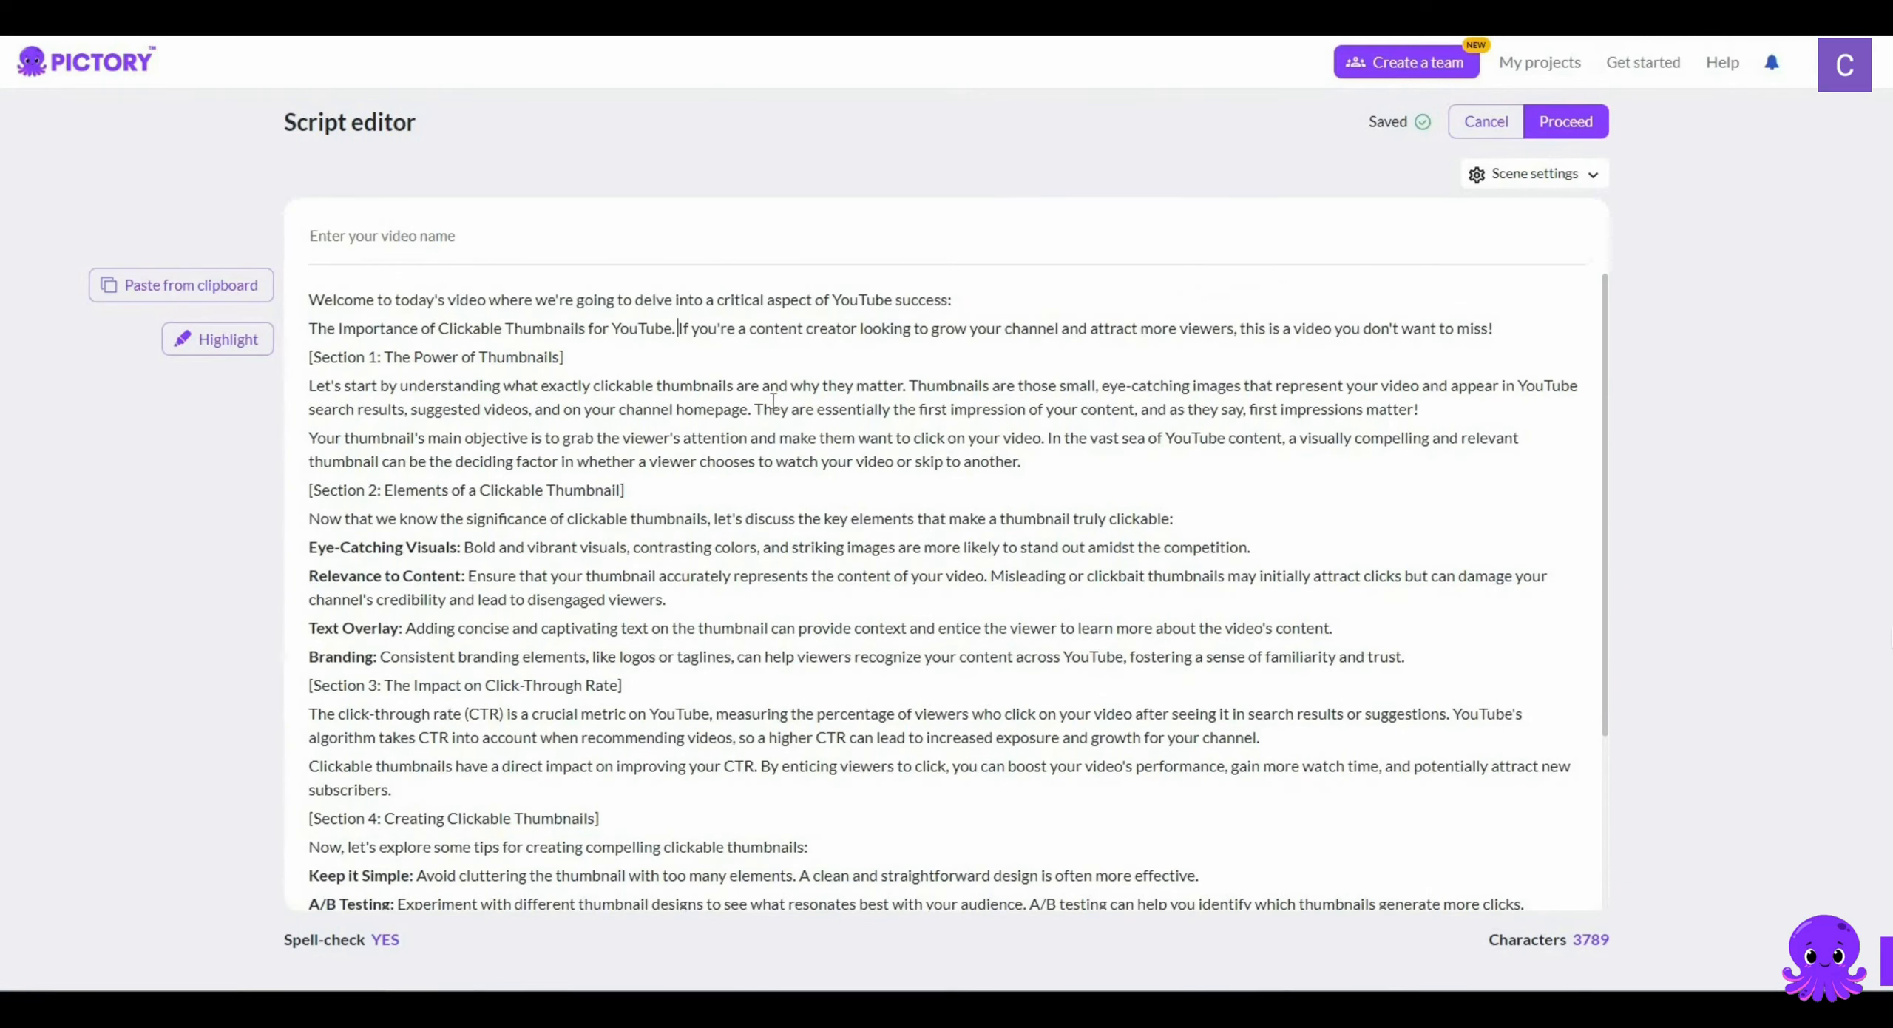
key("Return")
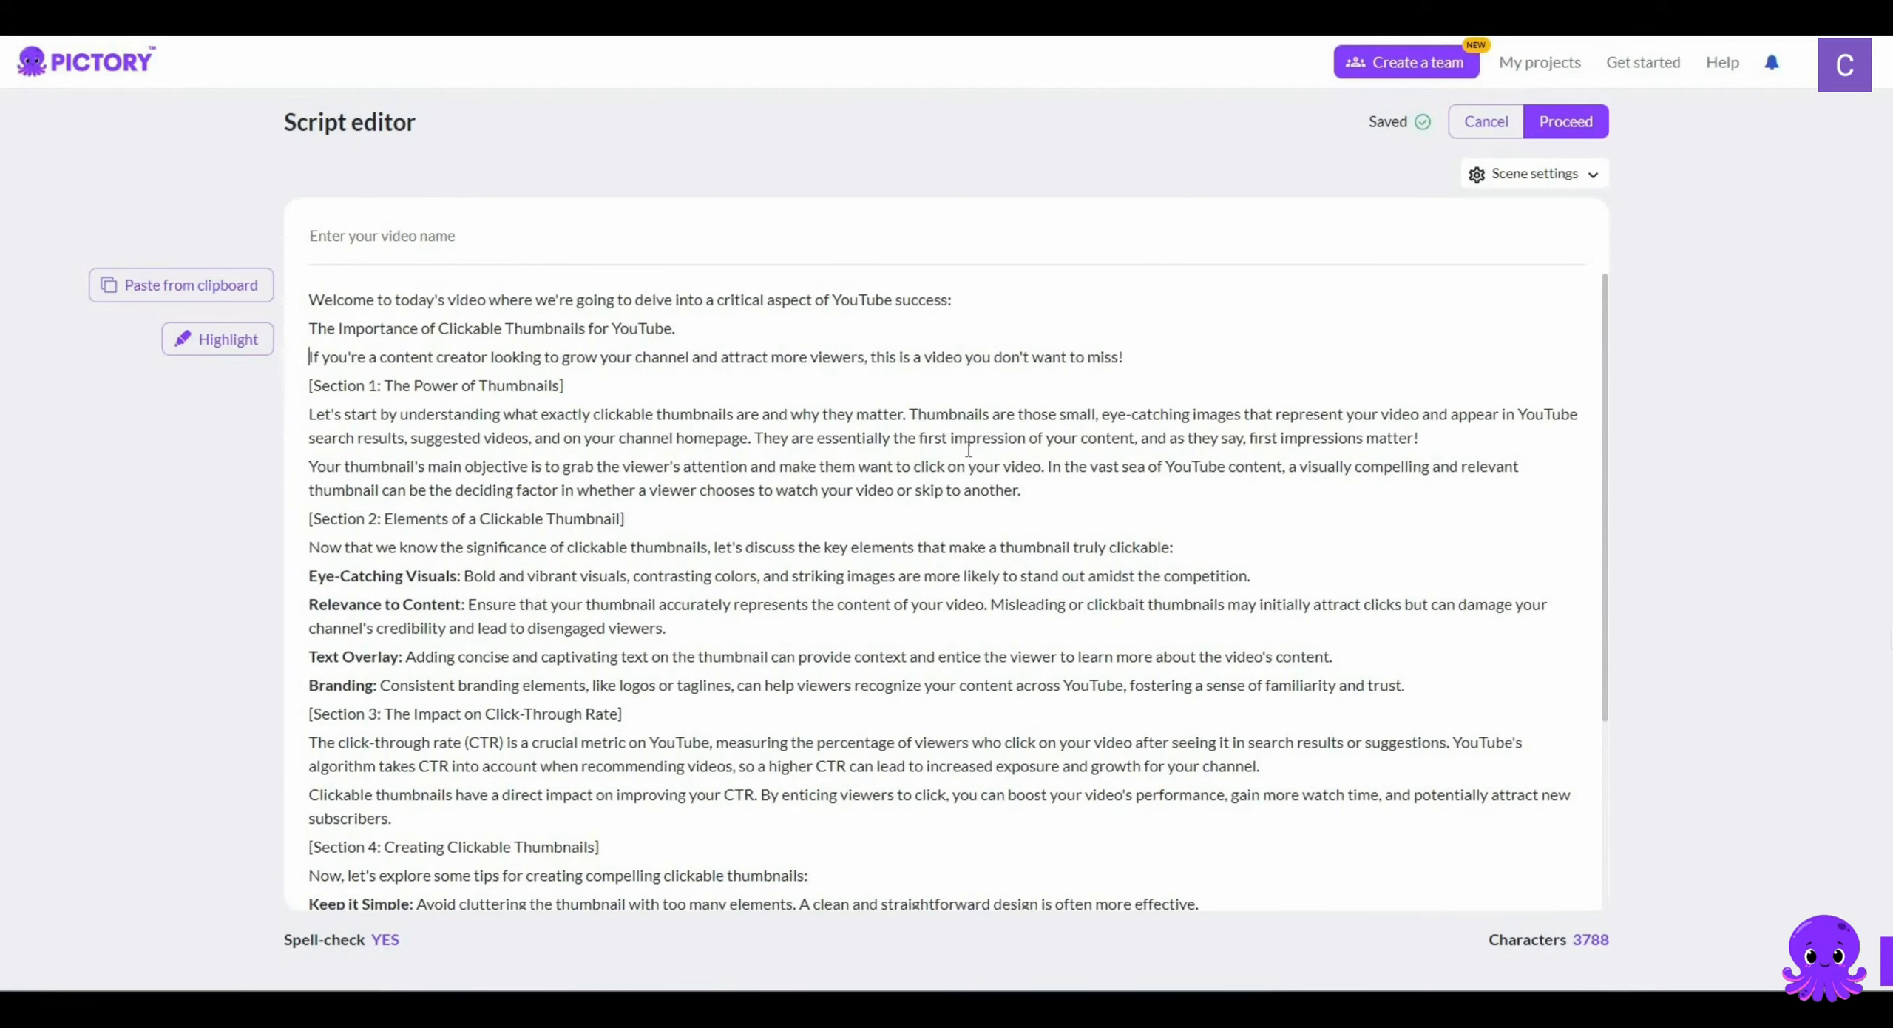
key("Return")
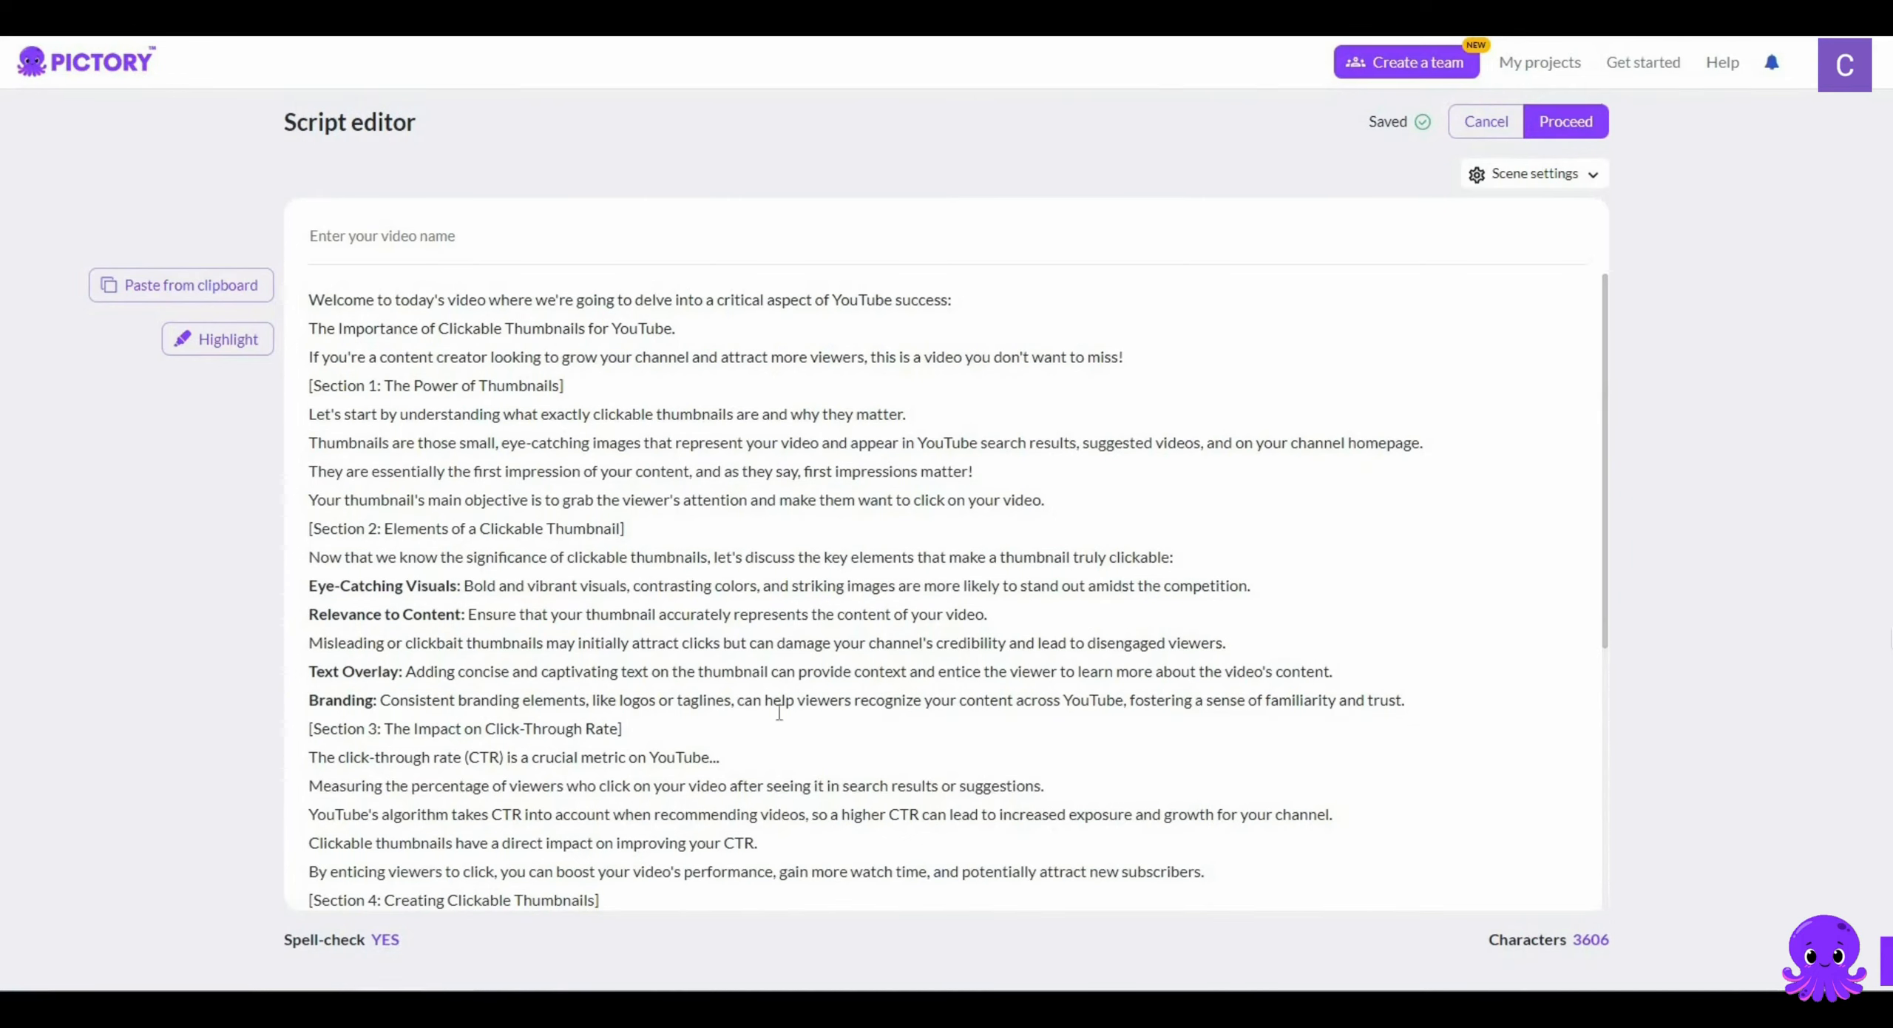
Step: Review the line breaks throughout the script, from the opening sentences to the conclusion
left_click_drag(719, 756, 308, 756)
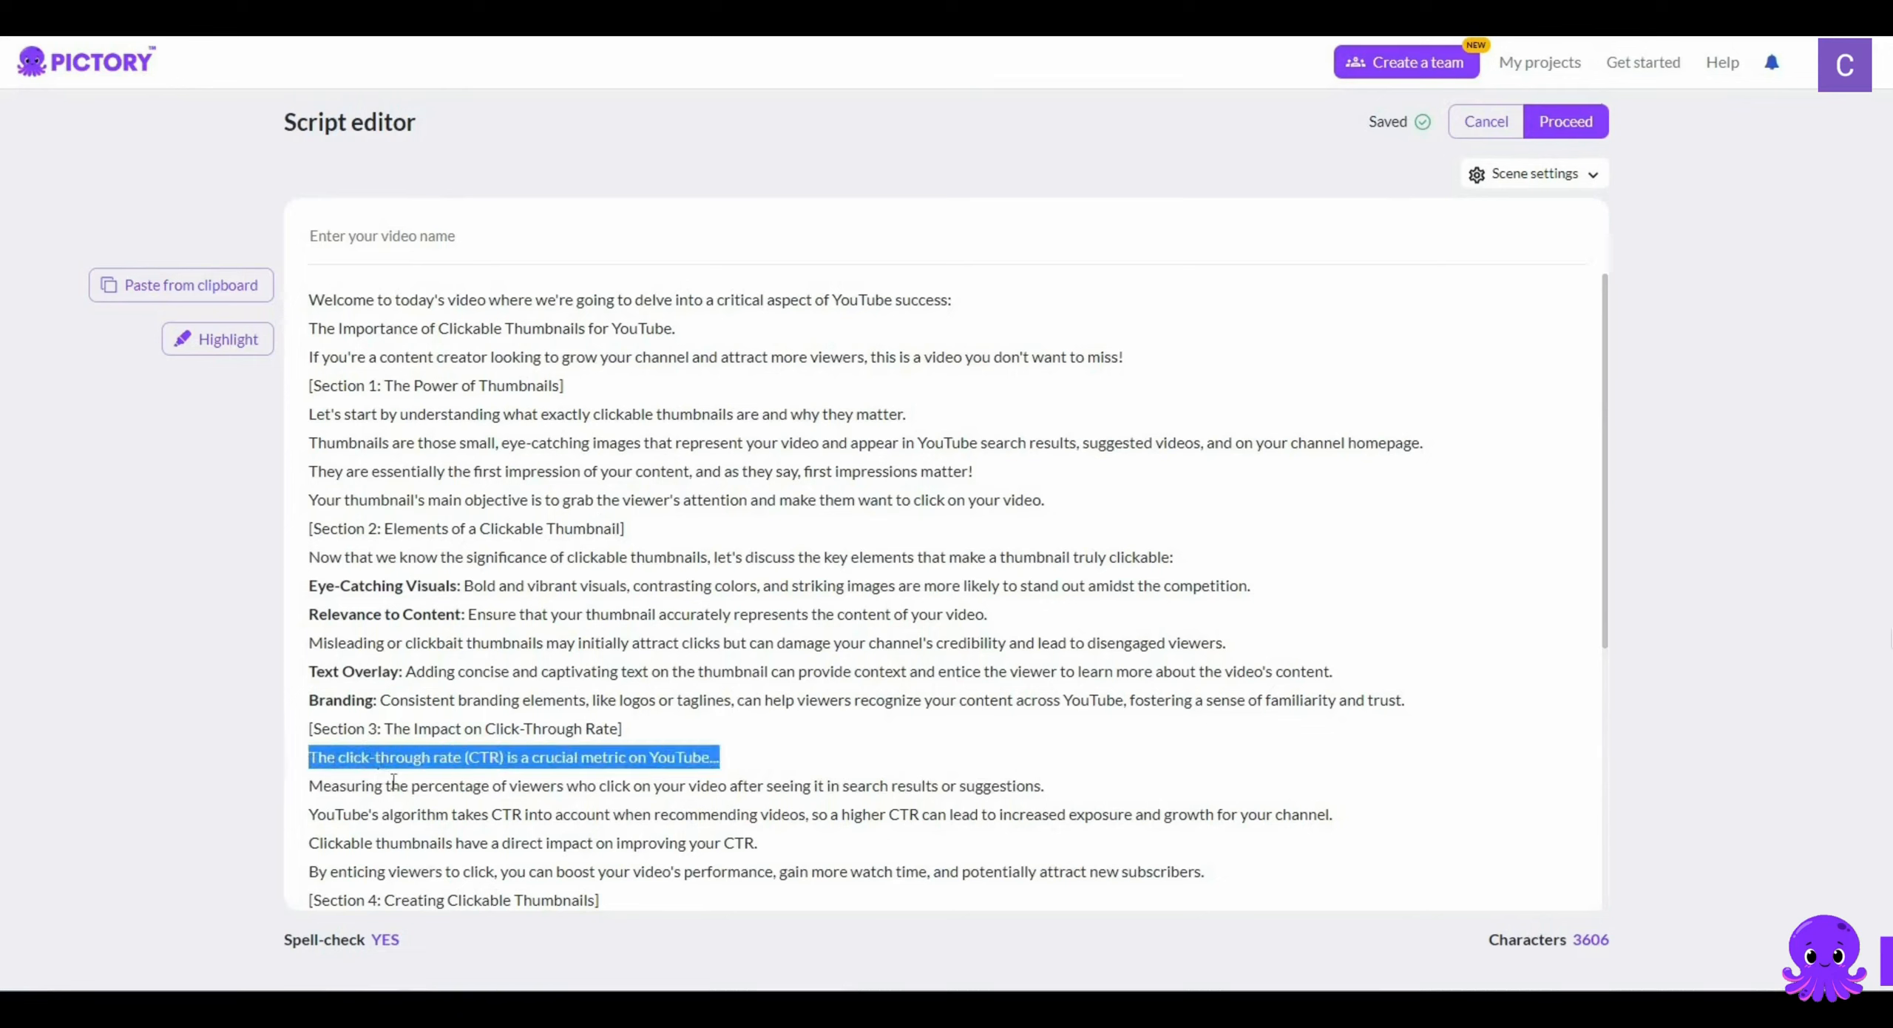
left_click(826, 570)
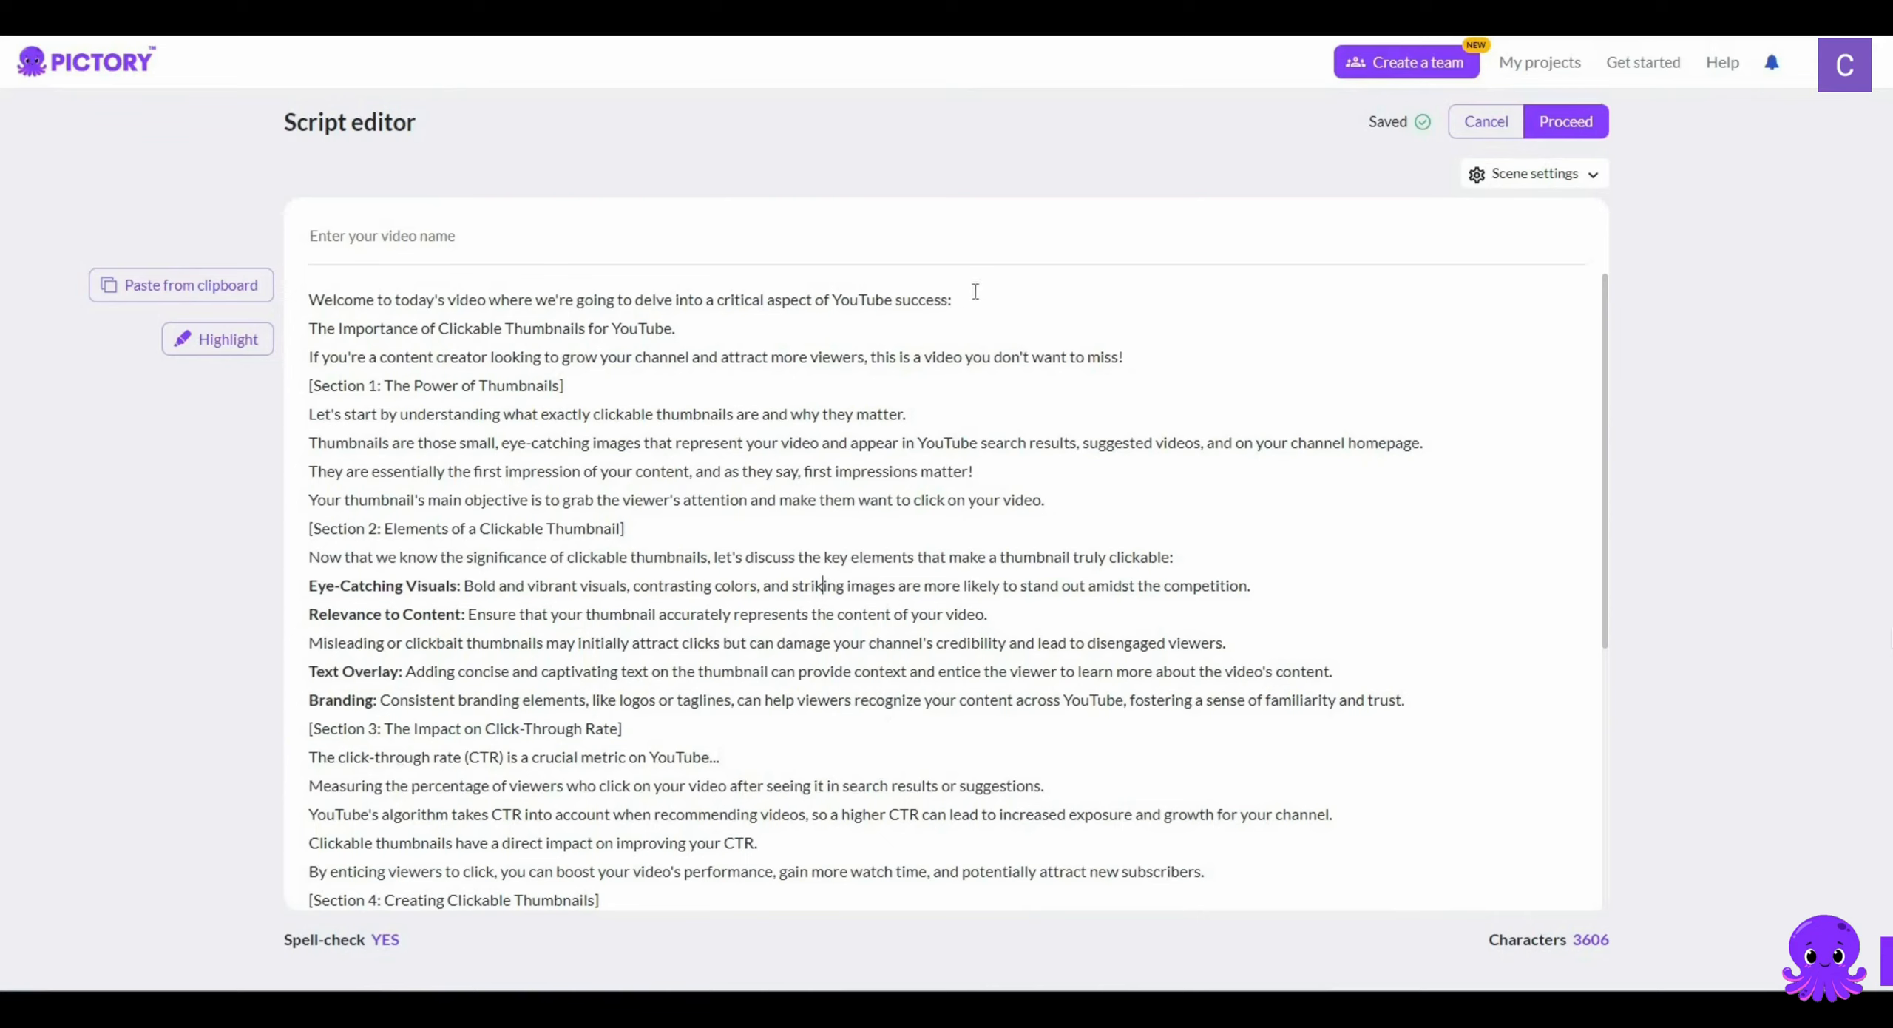
left_click_drag(974, 298, 309, 300)
left_click_drag(710, 328, 318, 328)
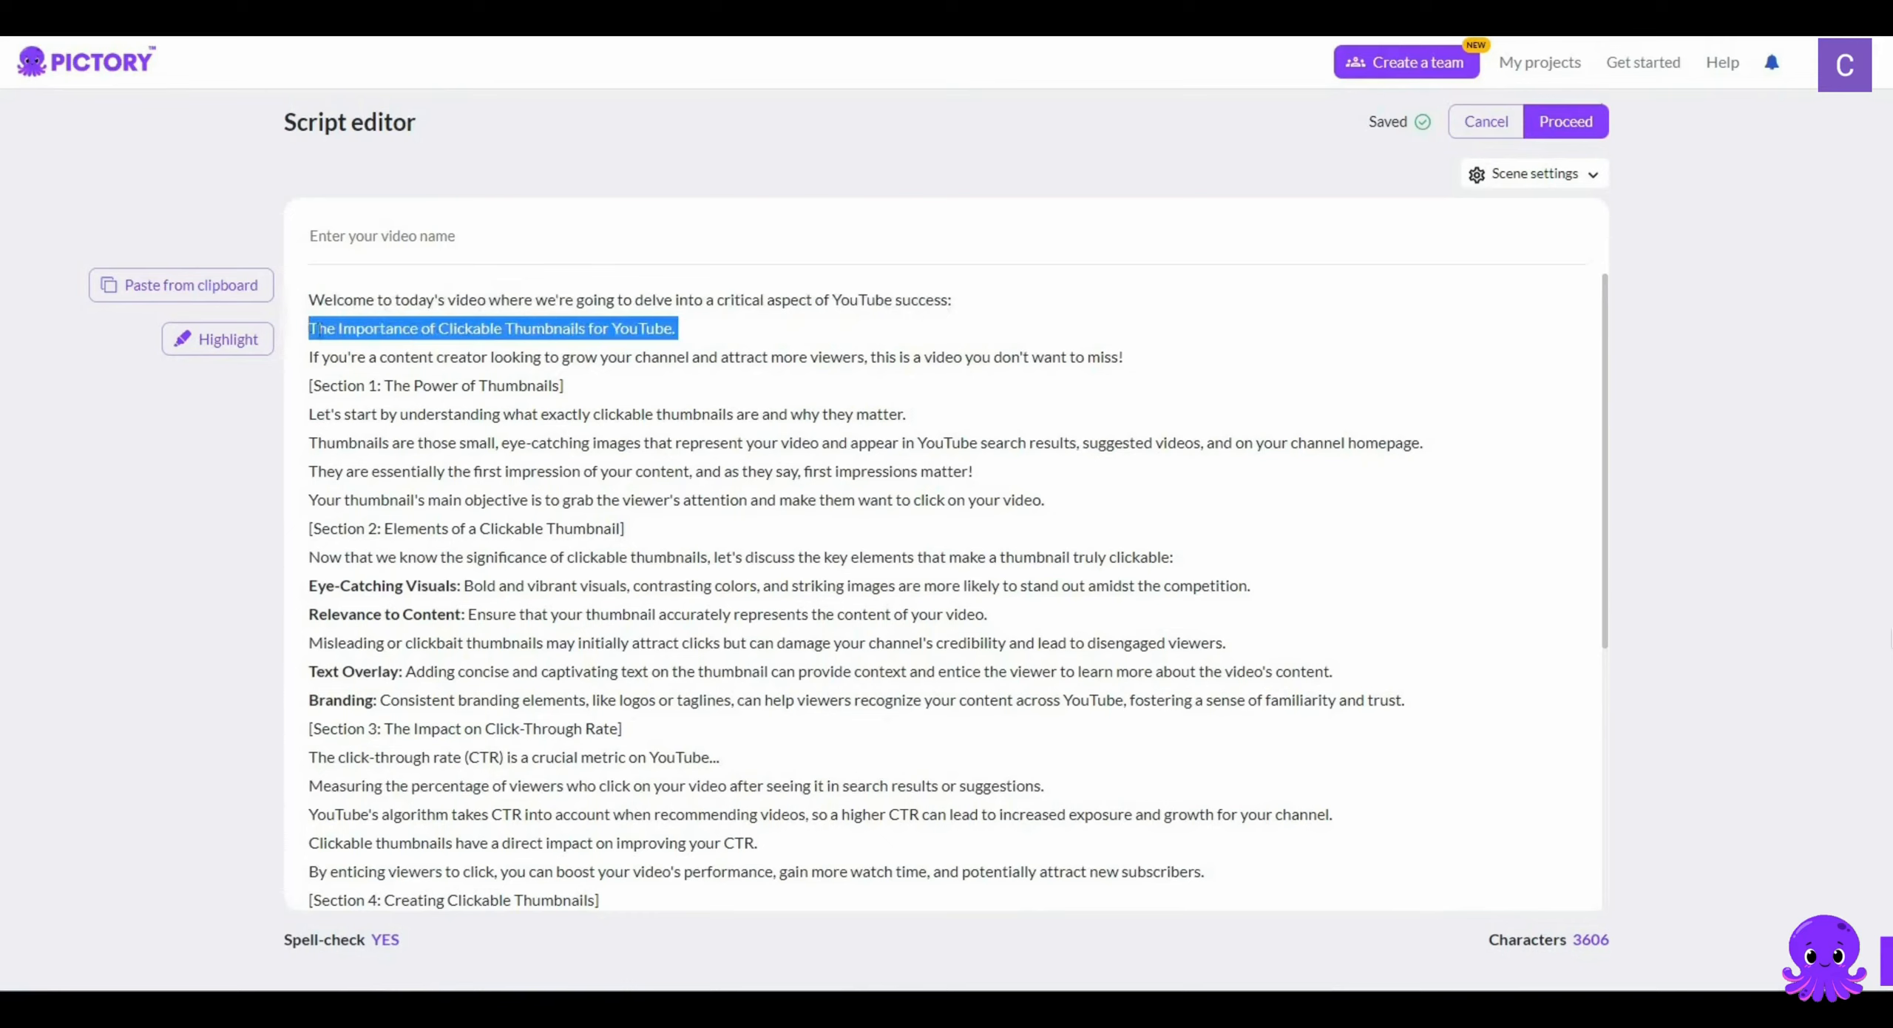
left_click(790, 466)
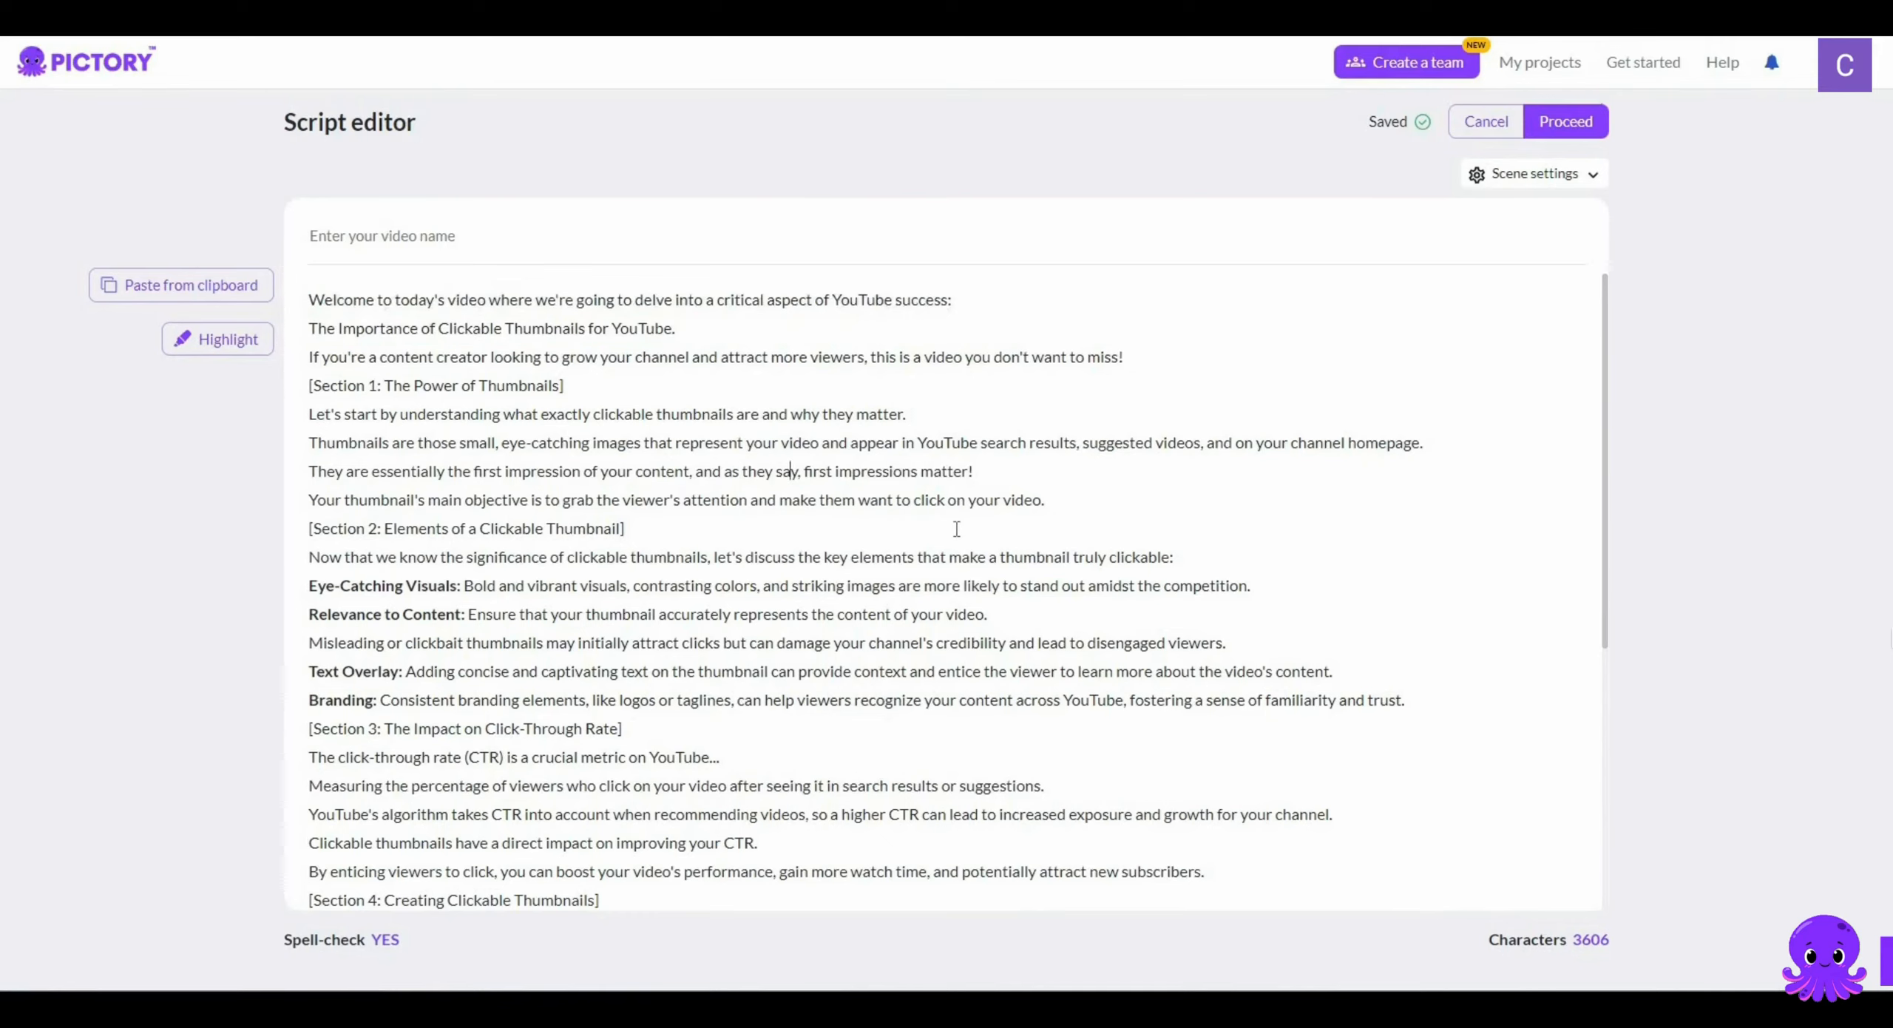
scroll(957, 528, "down", 5)
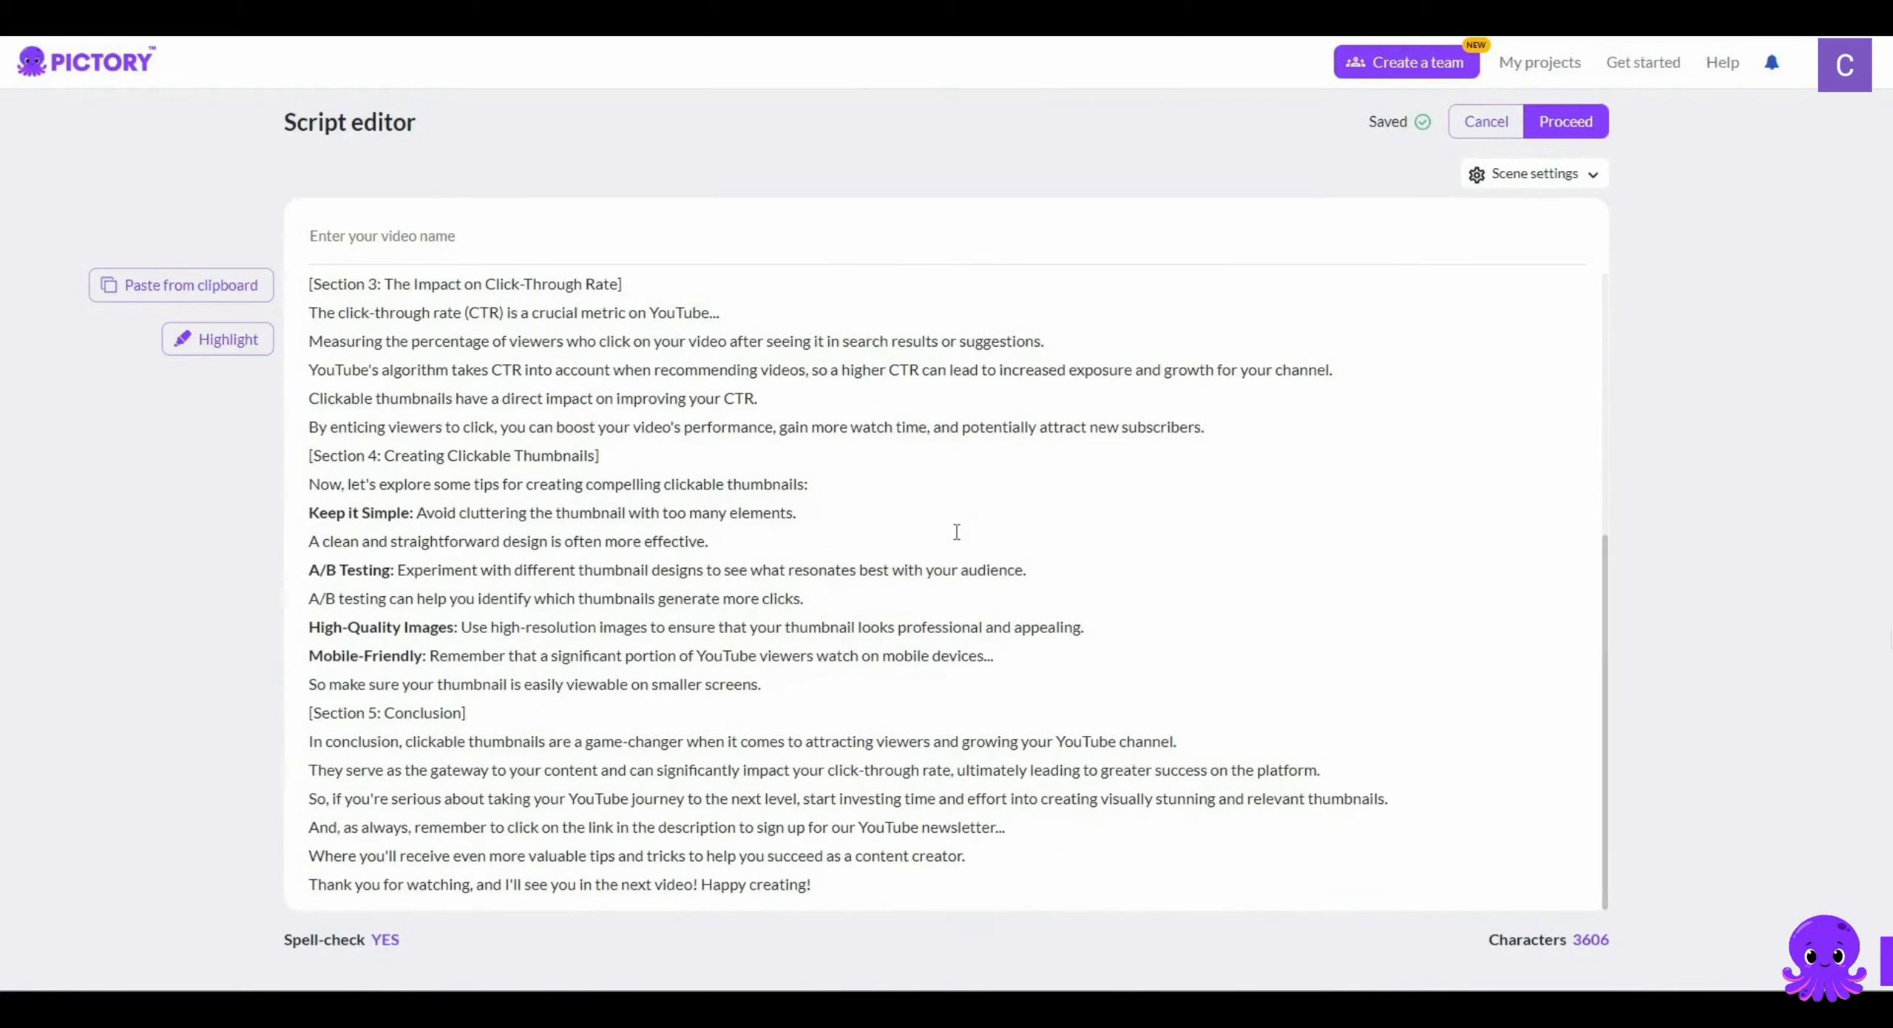
scroll(957, 531, "up", 5)
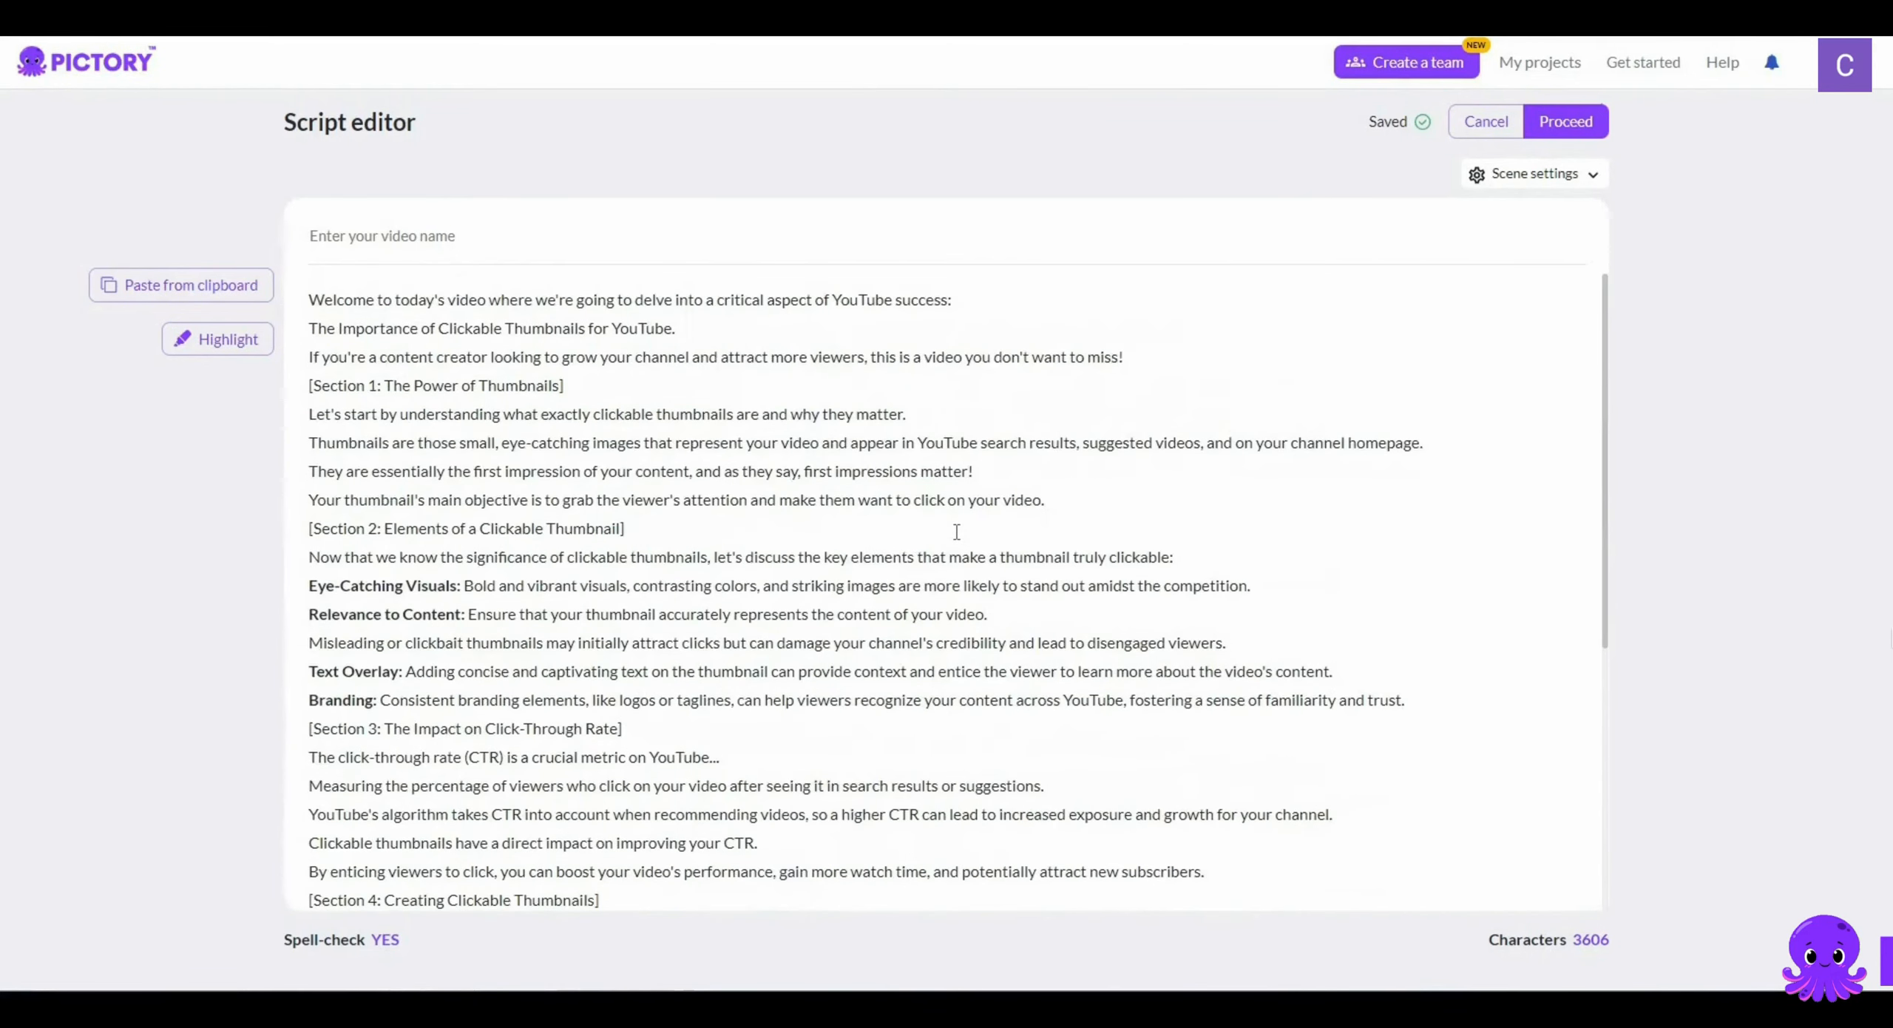
Step: Proceed from the script to the template library and choose the Corporate template with a 16:9 aspect ratio
left_click(1574, 127)
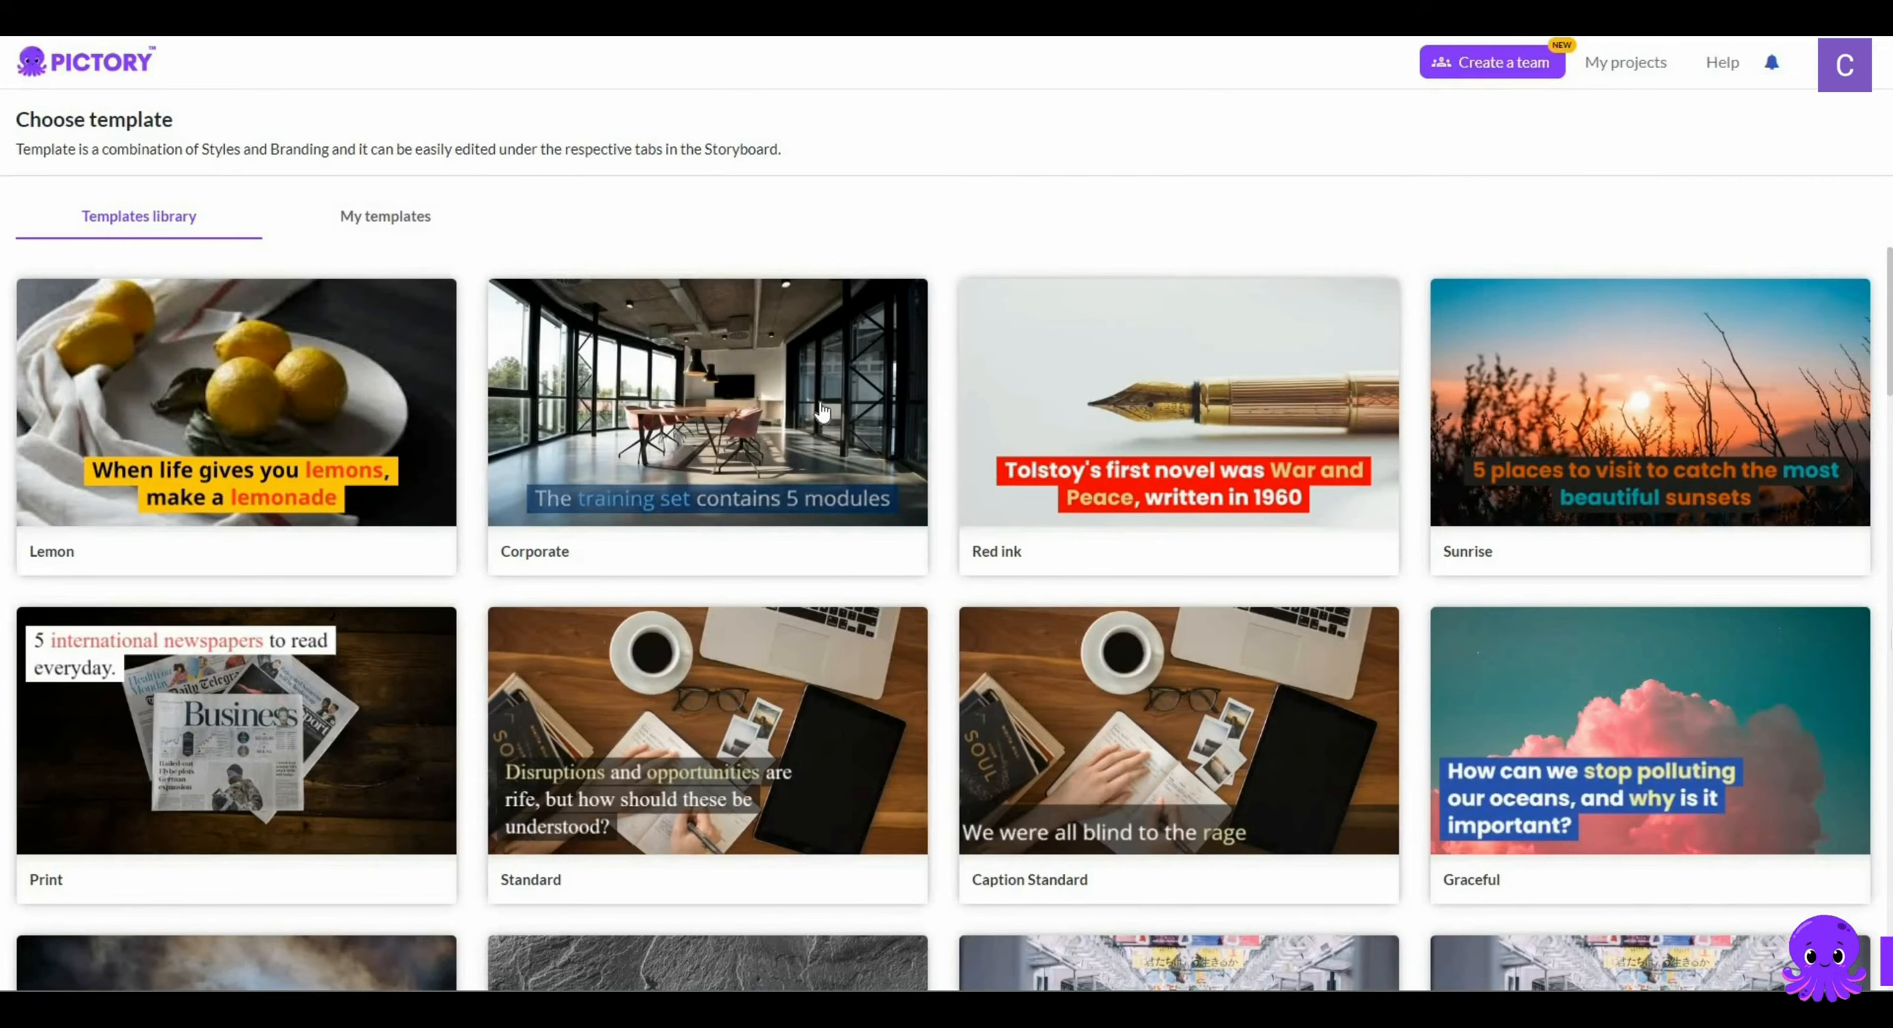
scroll(821, 411, "down", 5)
scroll(1017, 411, "down", 5)
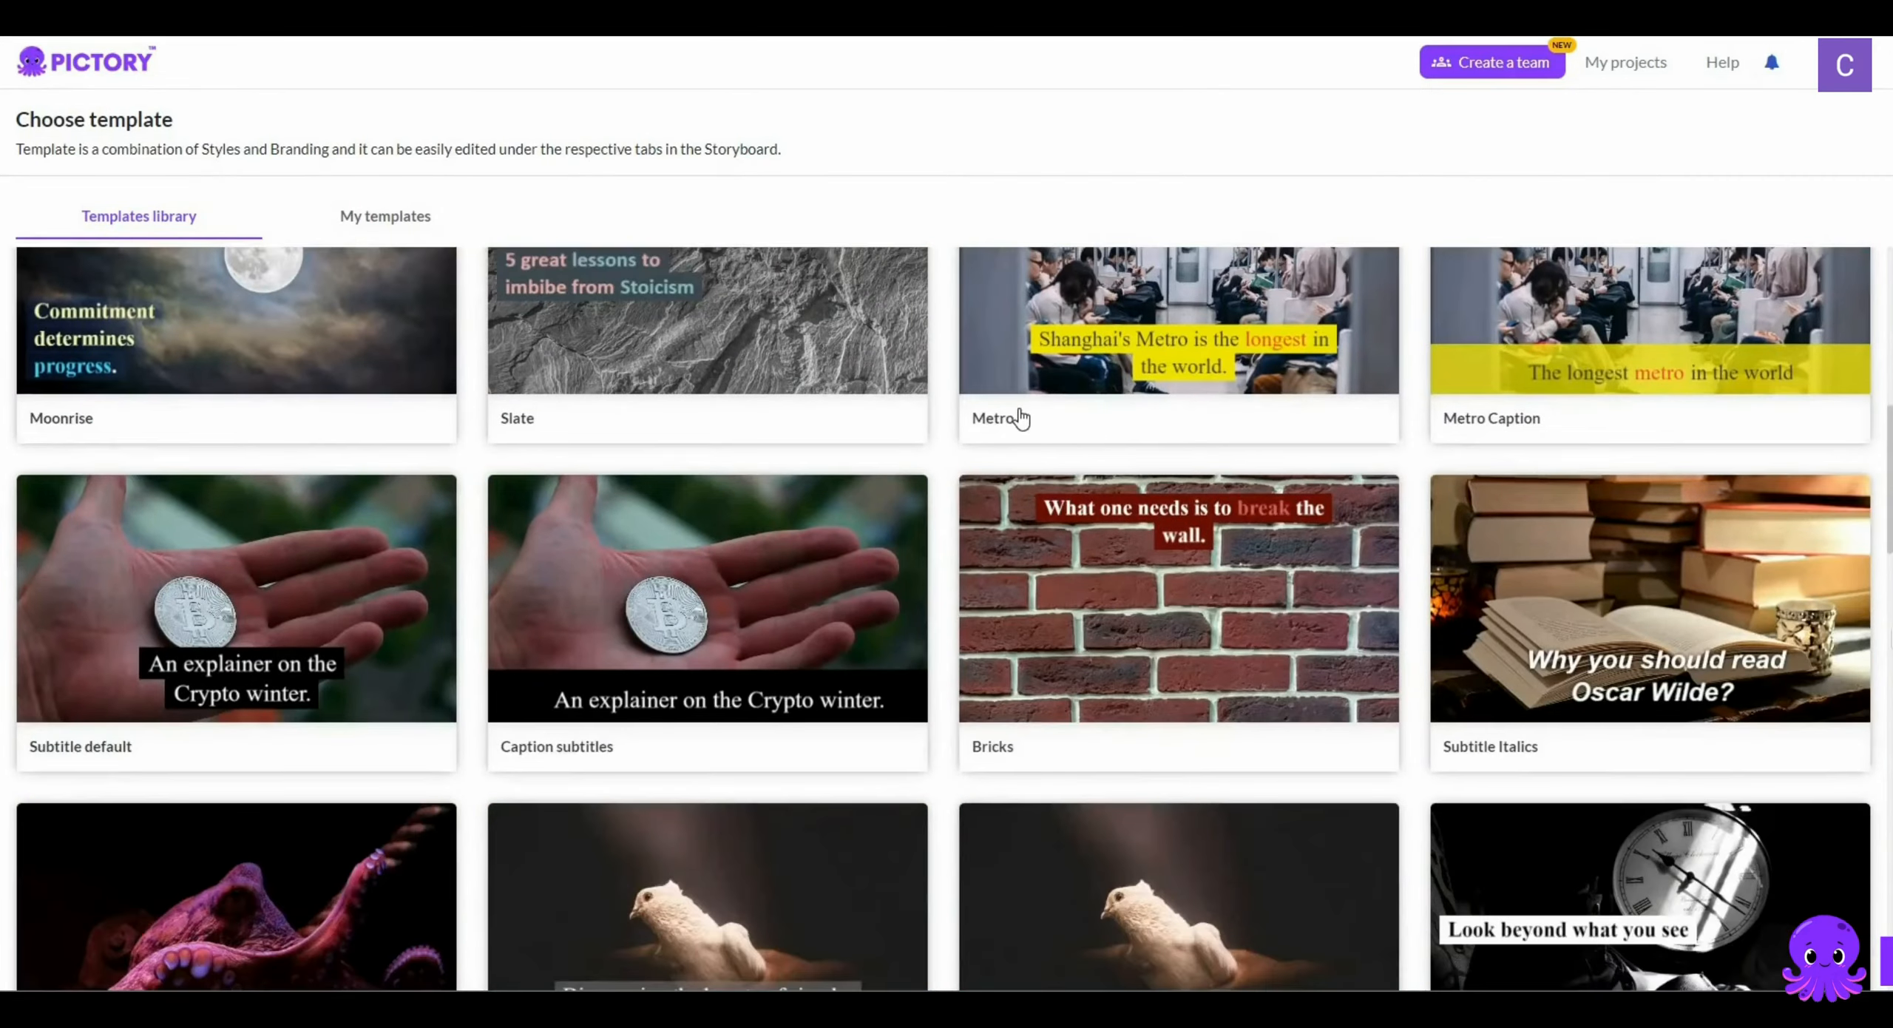
scroll(1020, 414, "down", 10)
scroll(1024, 417, "down", 7)
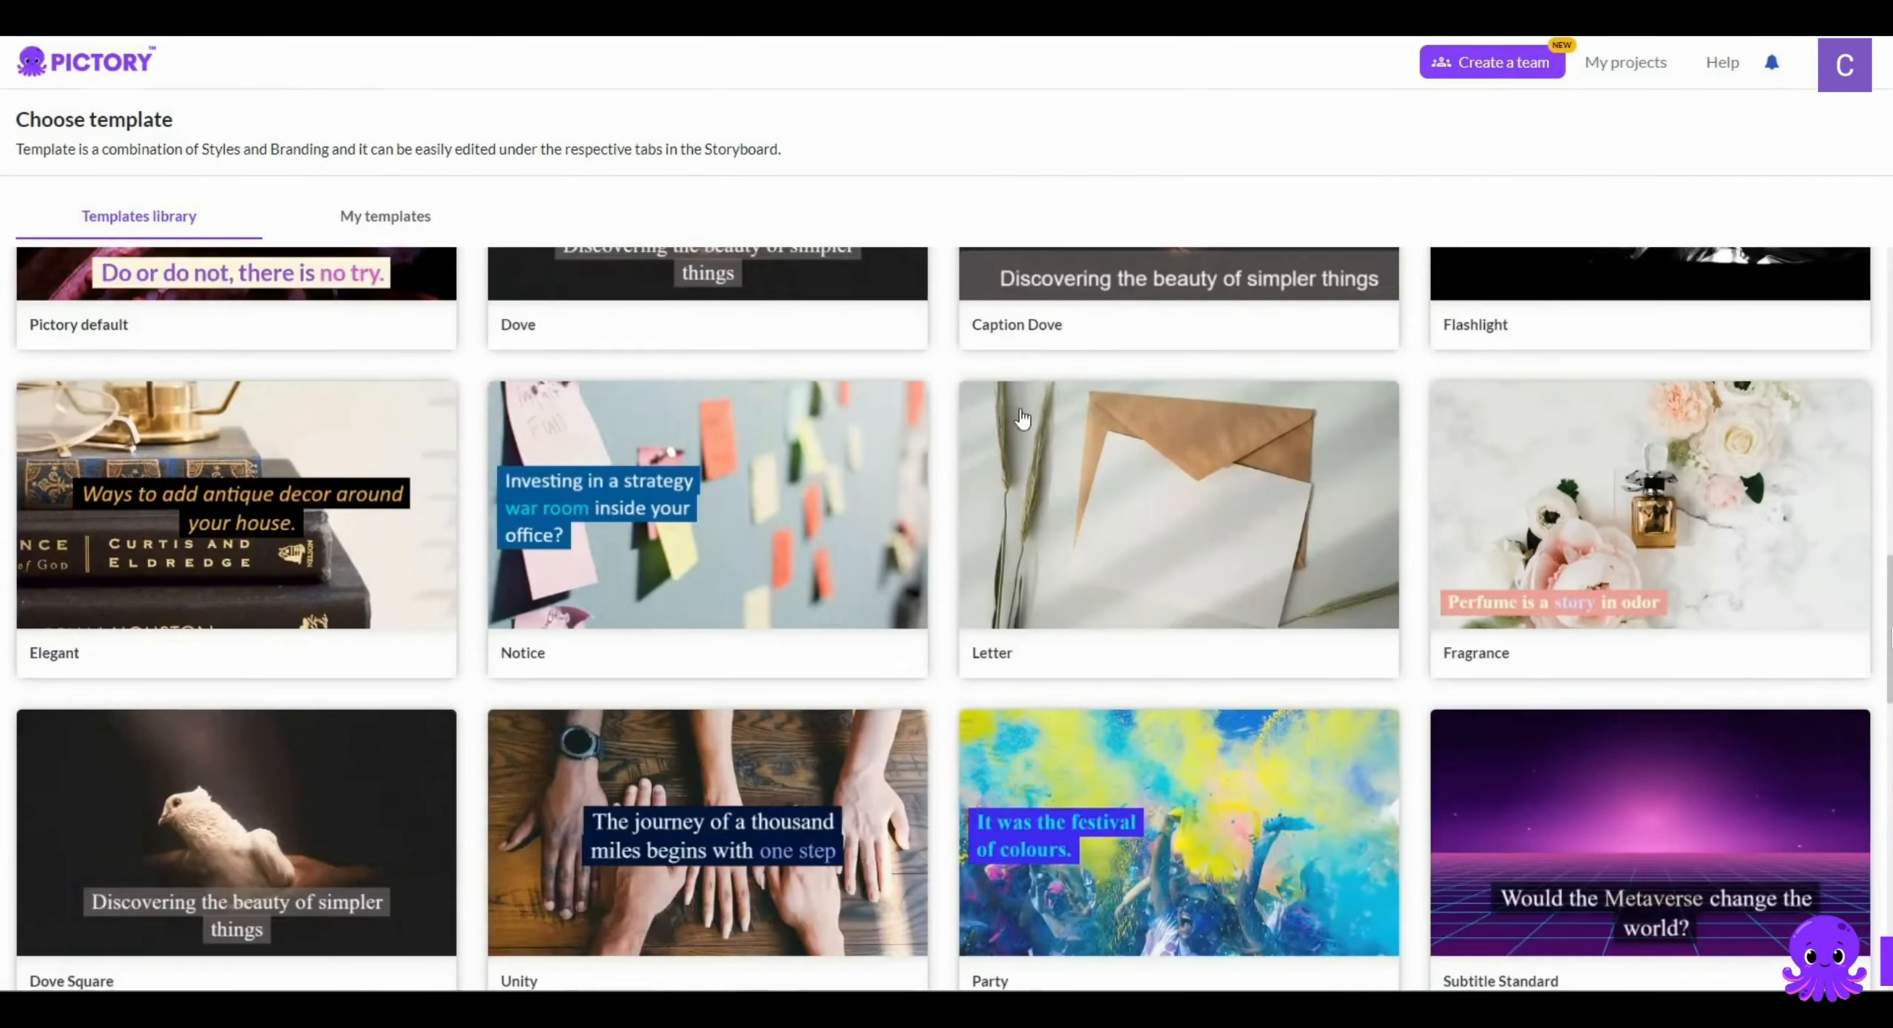
scroll(1028, 419, "down", 3)
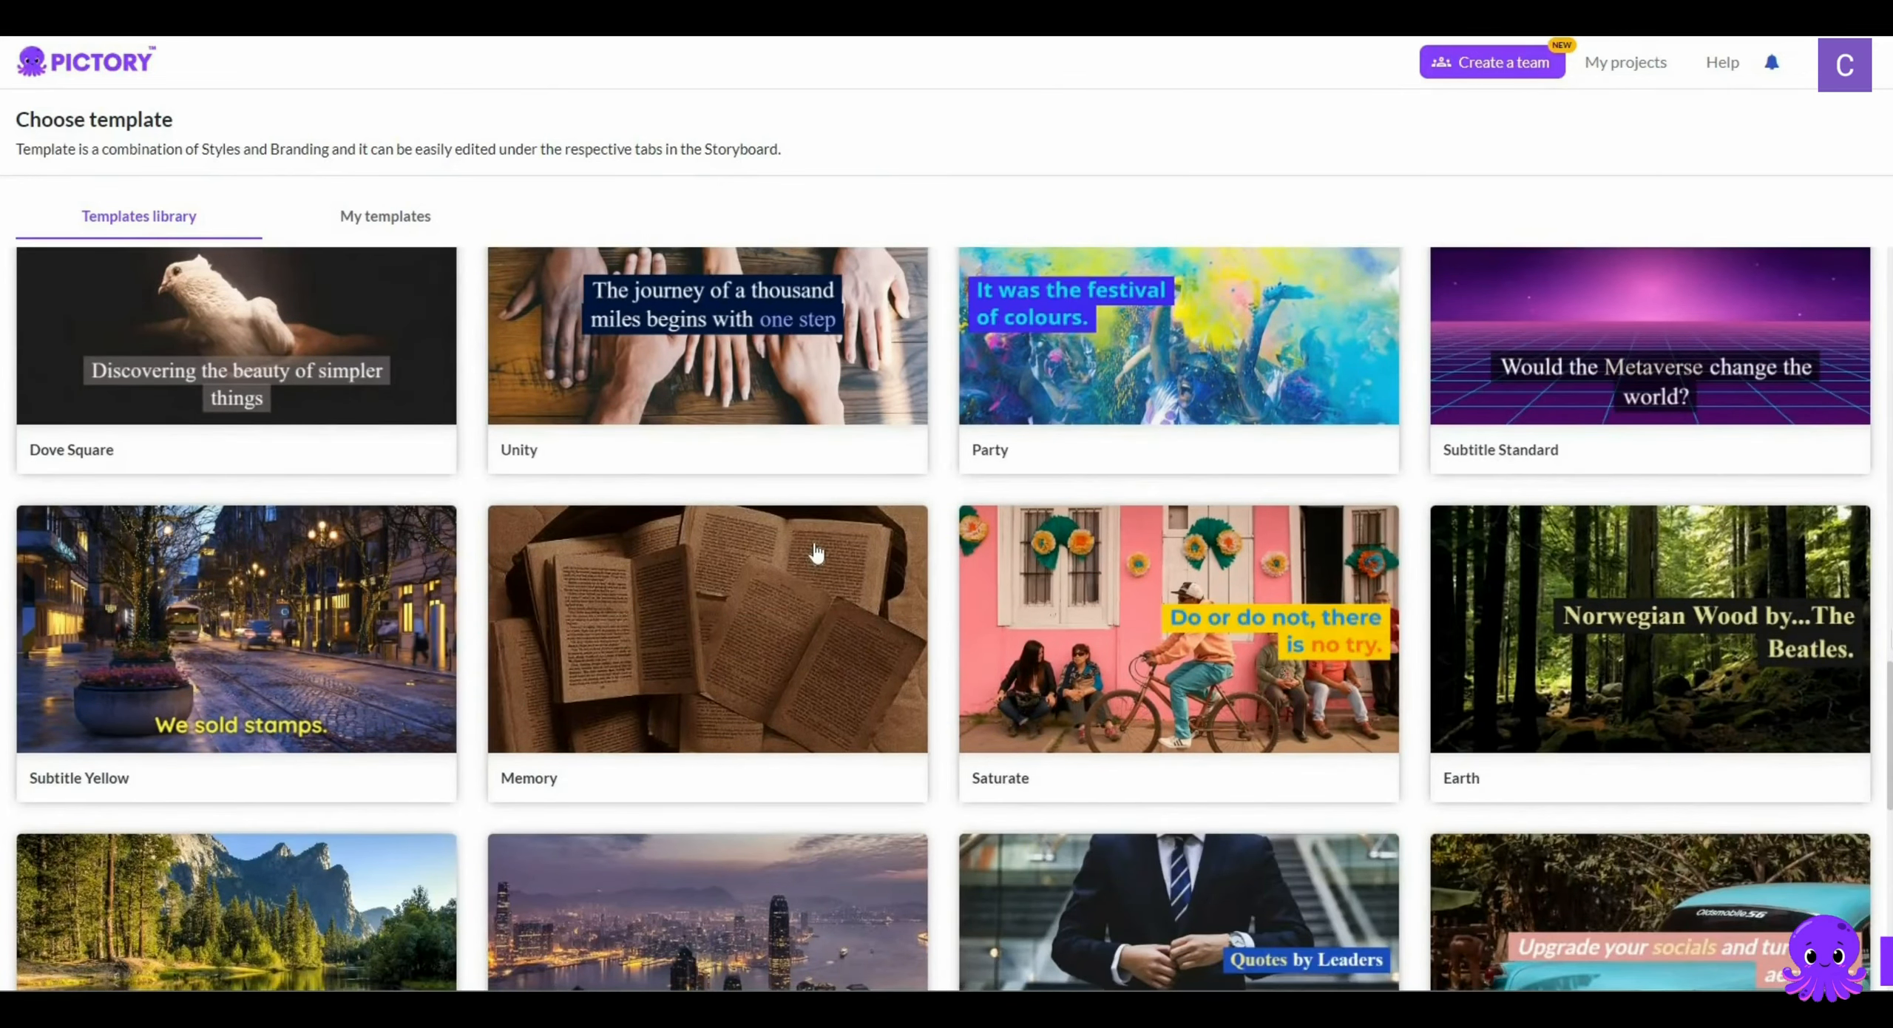
scroll(813, 551, "down", 4)
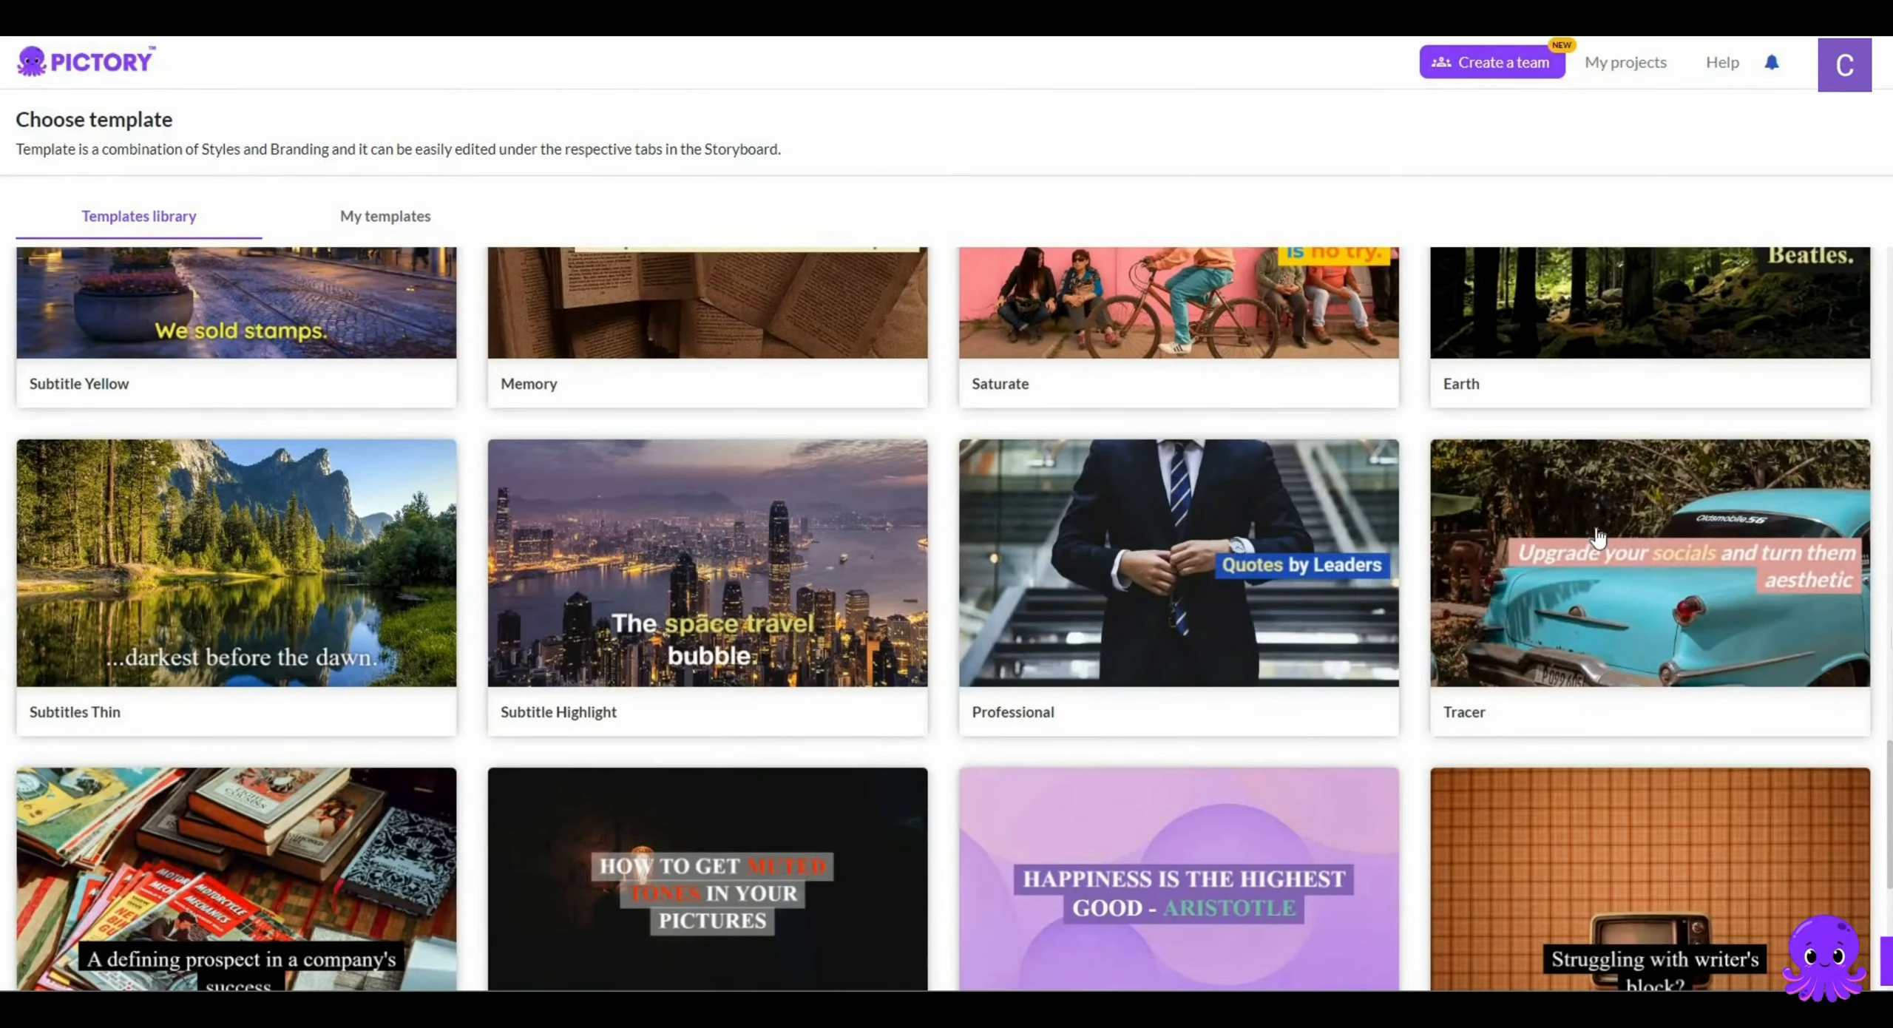
scroll(1021, 654, "down", 5)
scroll(1043, 656, "up", 15)
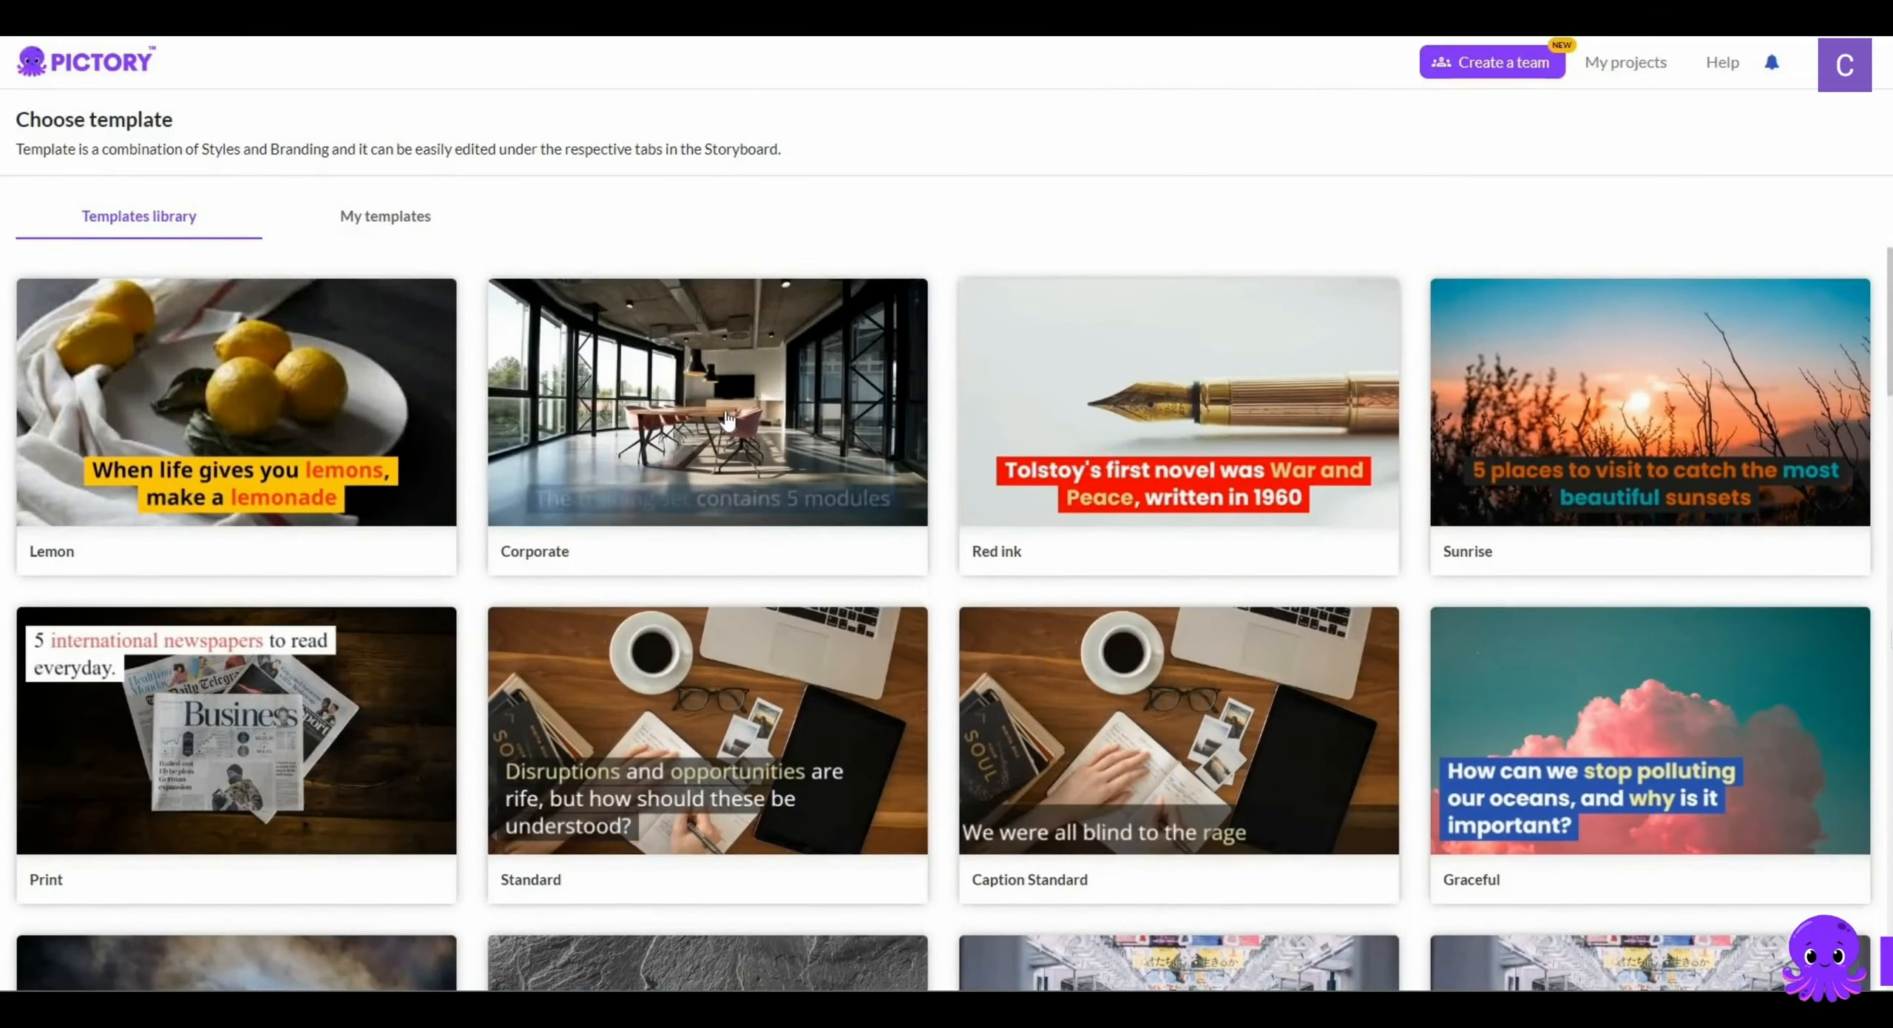
mouse_move(724, 386)
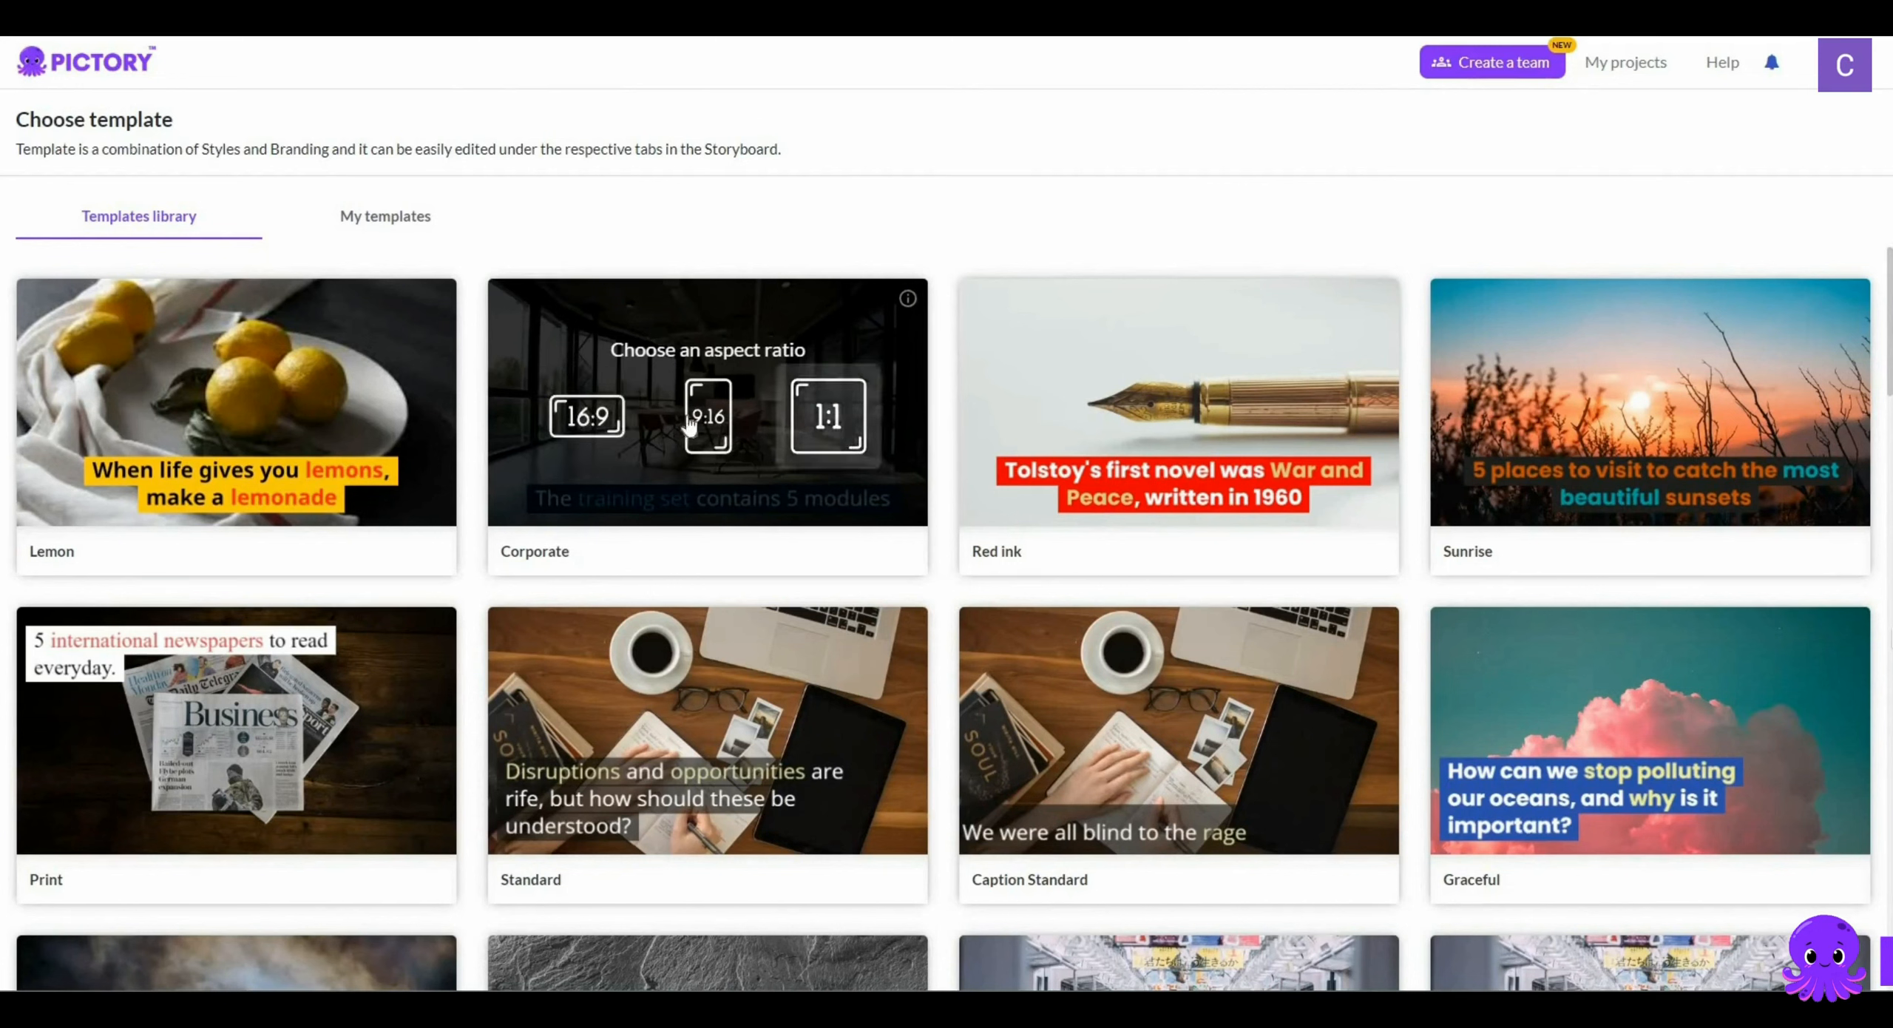
left_click(597, 425)
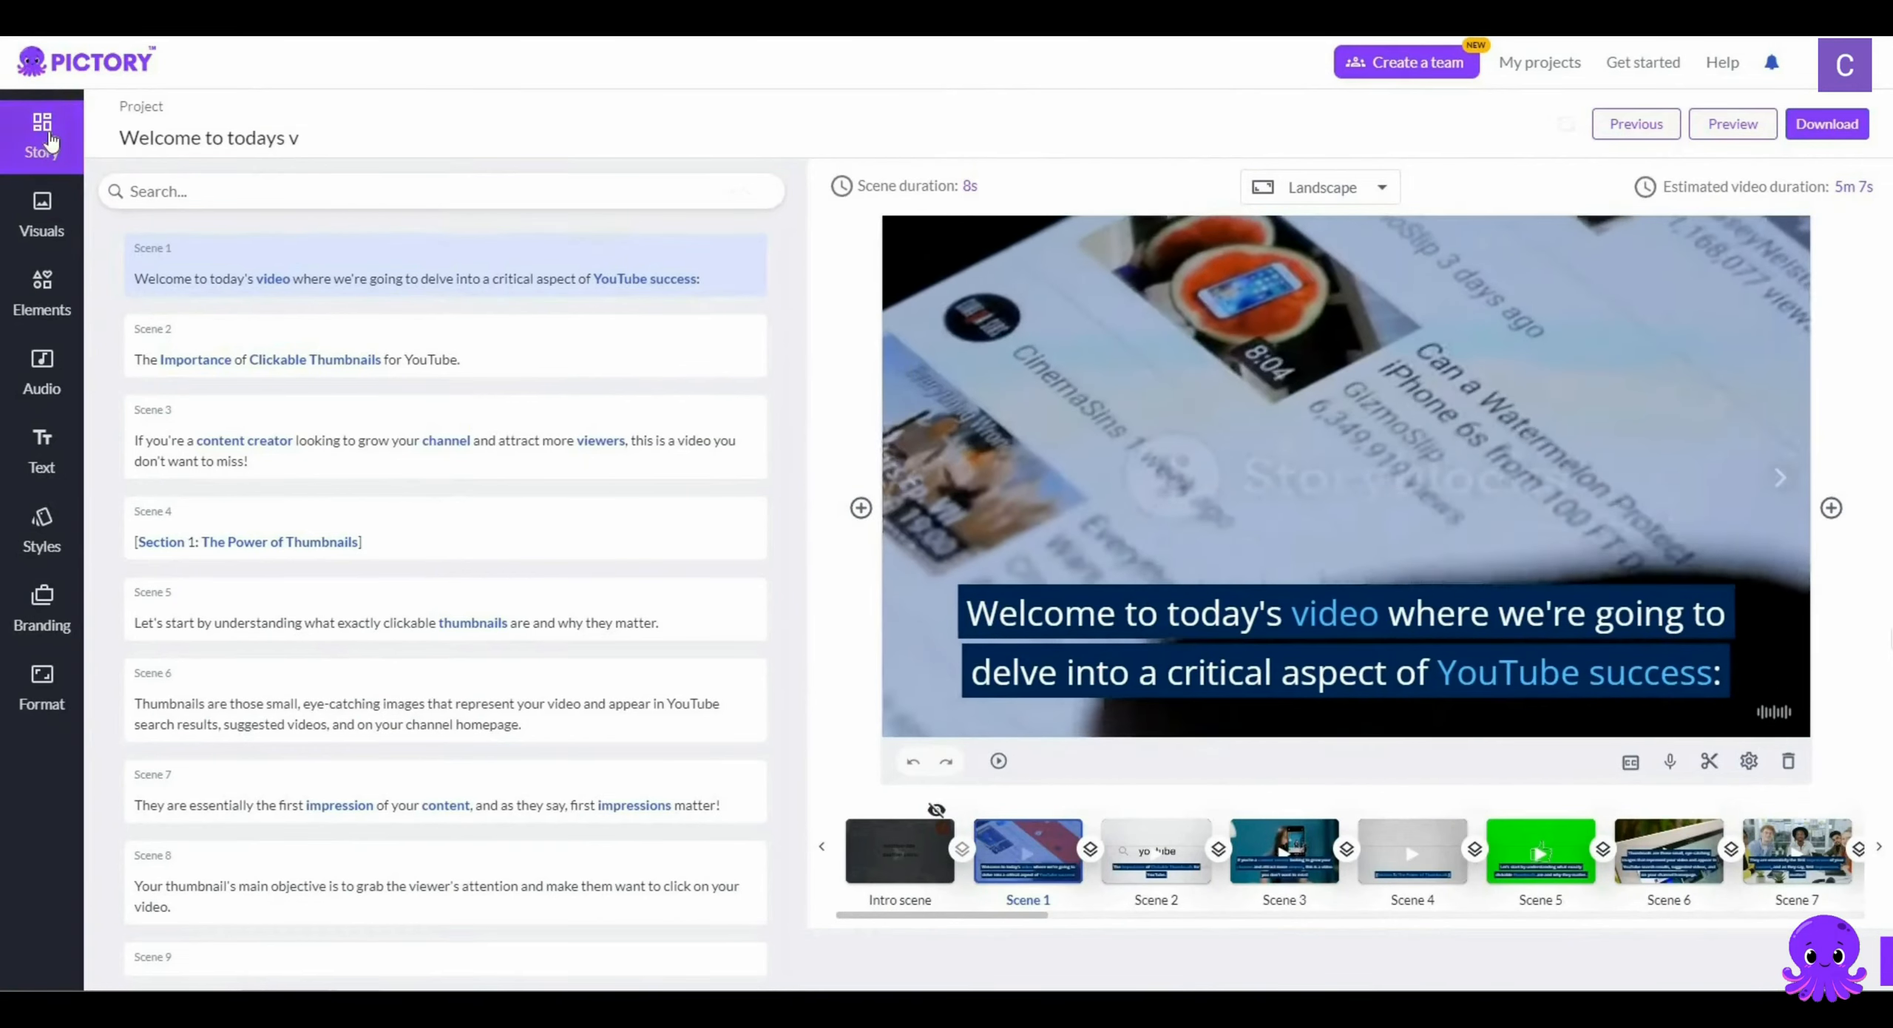
Step: Look through the scene texts in the project's story view
left_click(60, 145)
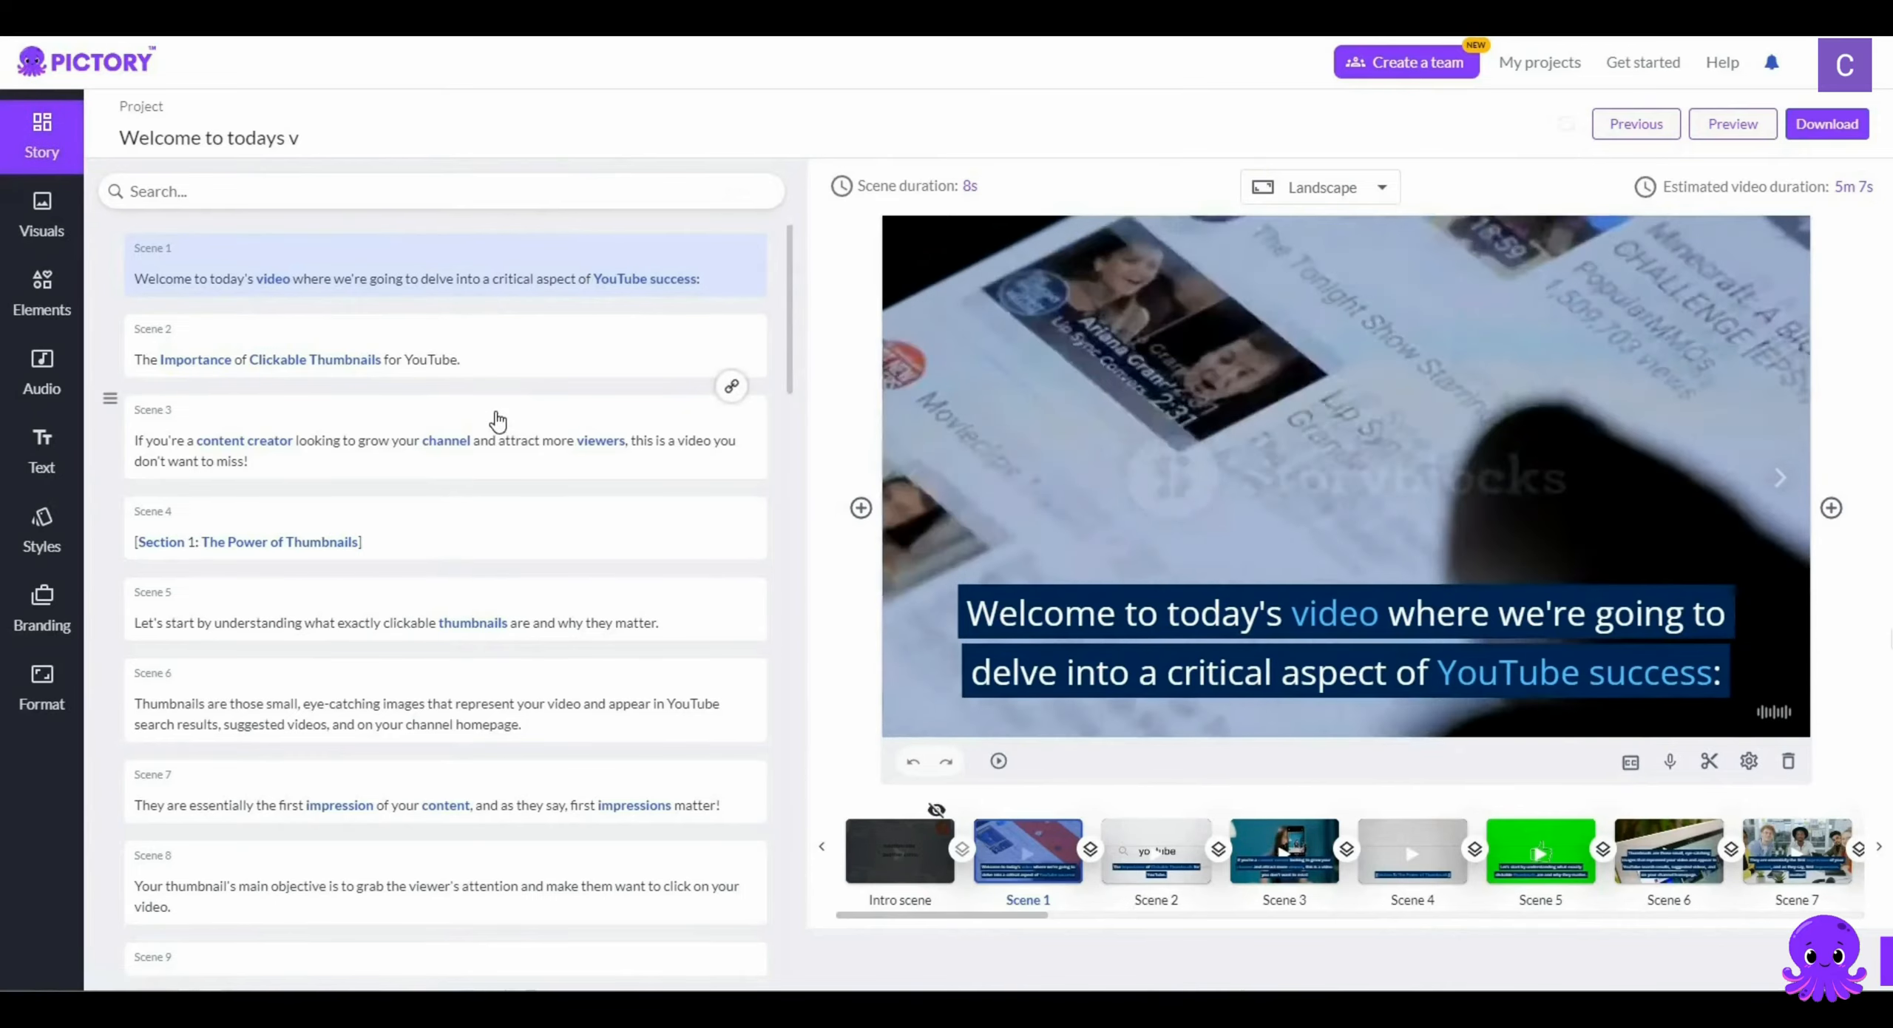
scroll(497, 420, "down", 4)
scroll(497, 420, "down", 15)
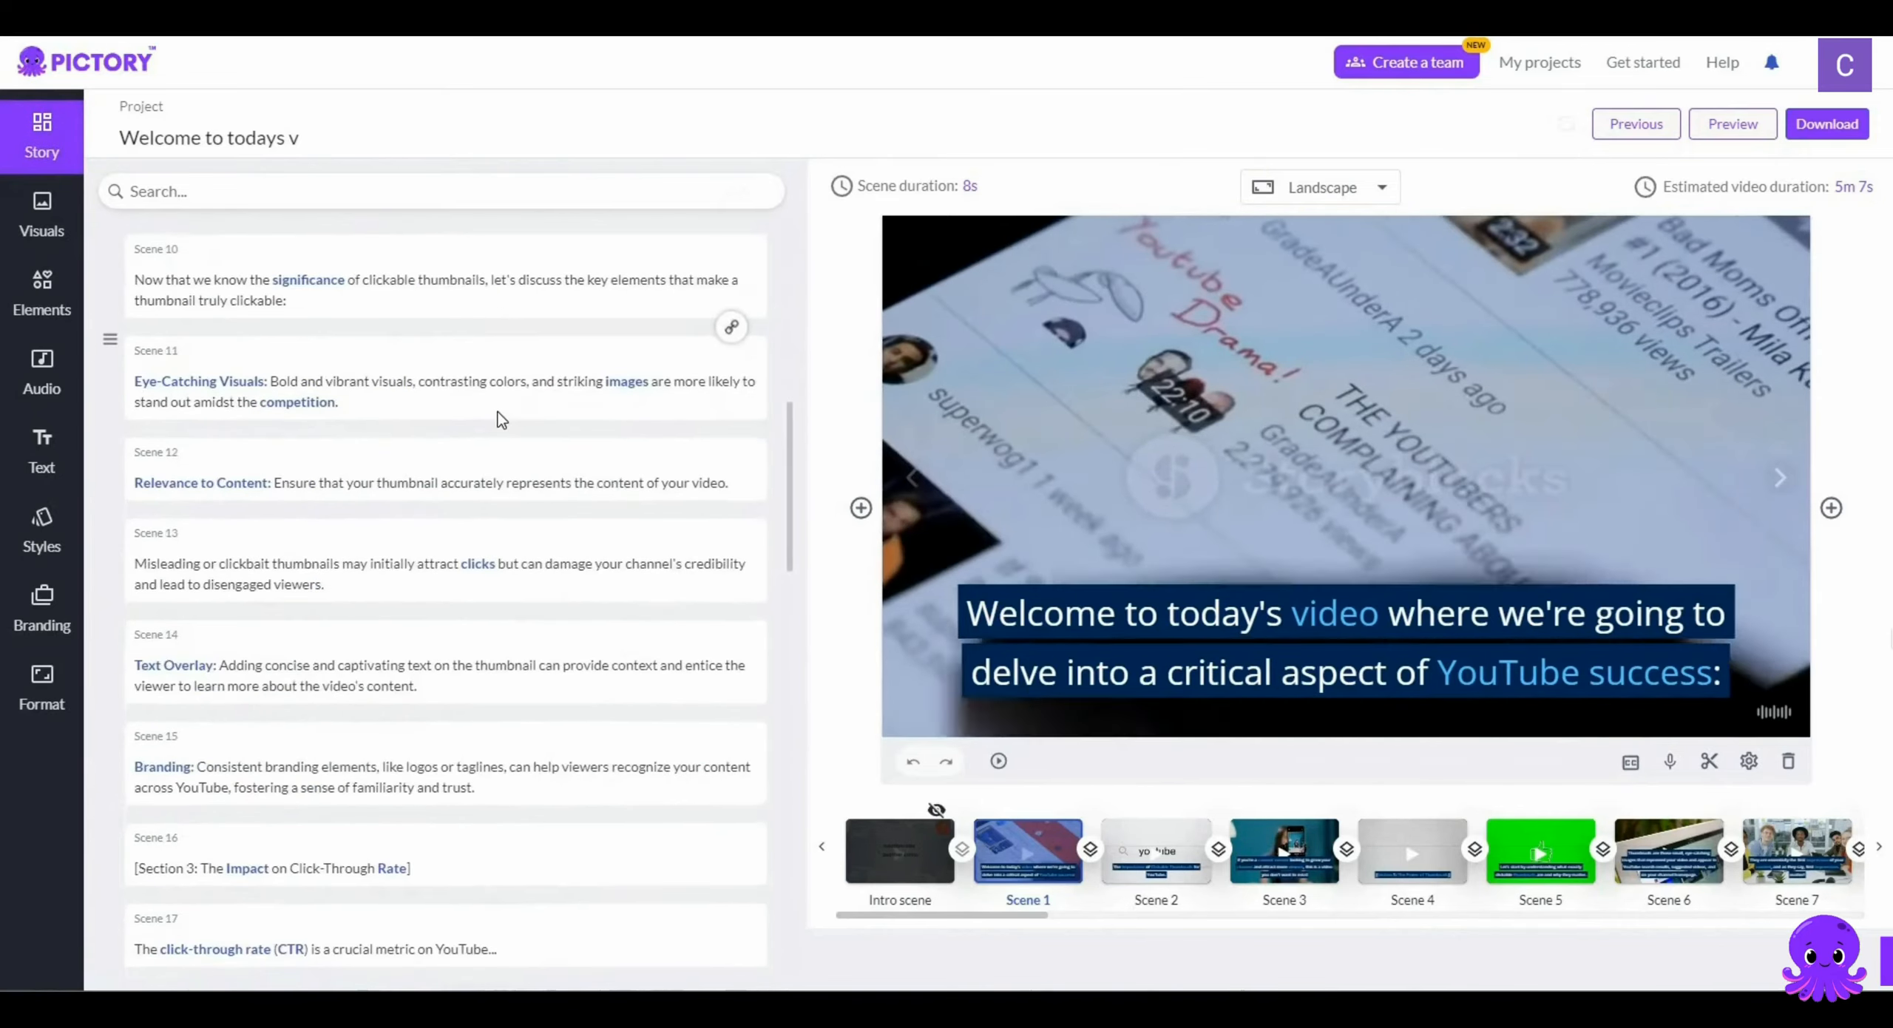
scroll(503, 420, "up", 8)
scroll(499, 414, "up", 10)
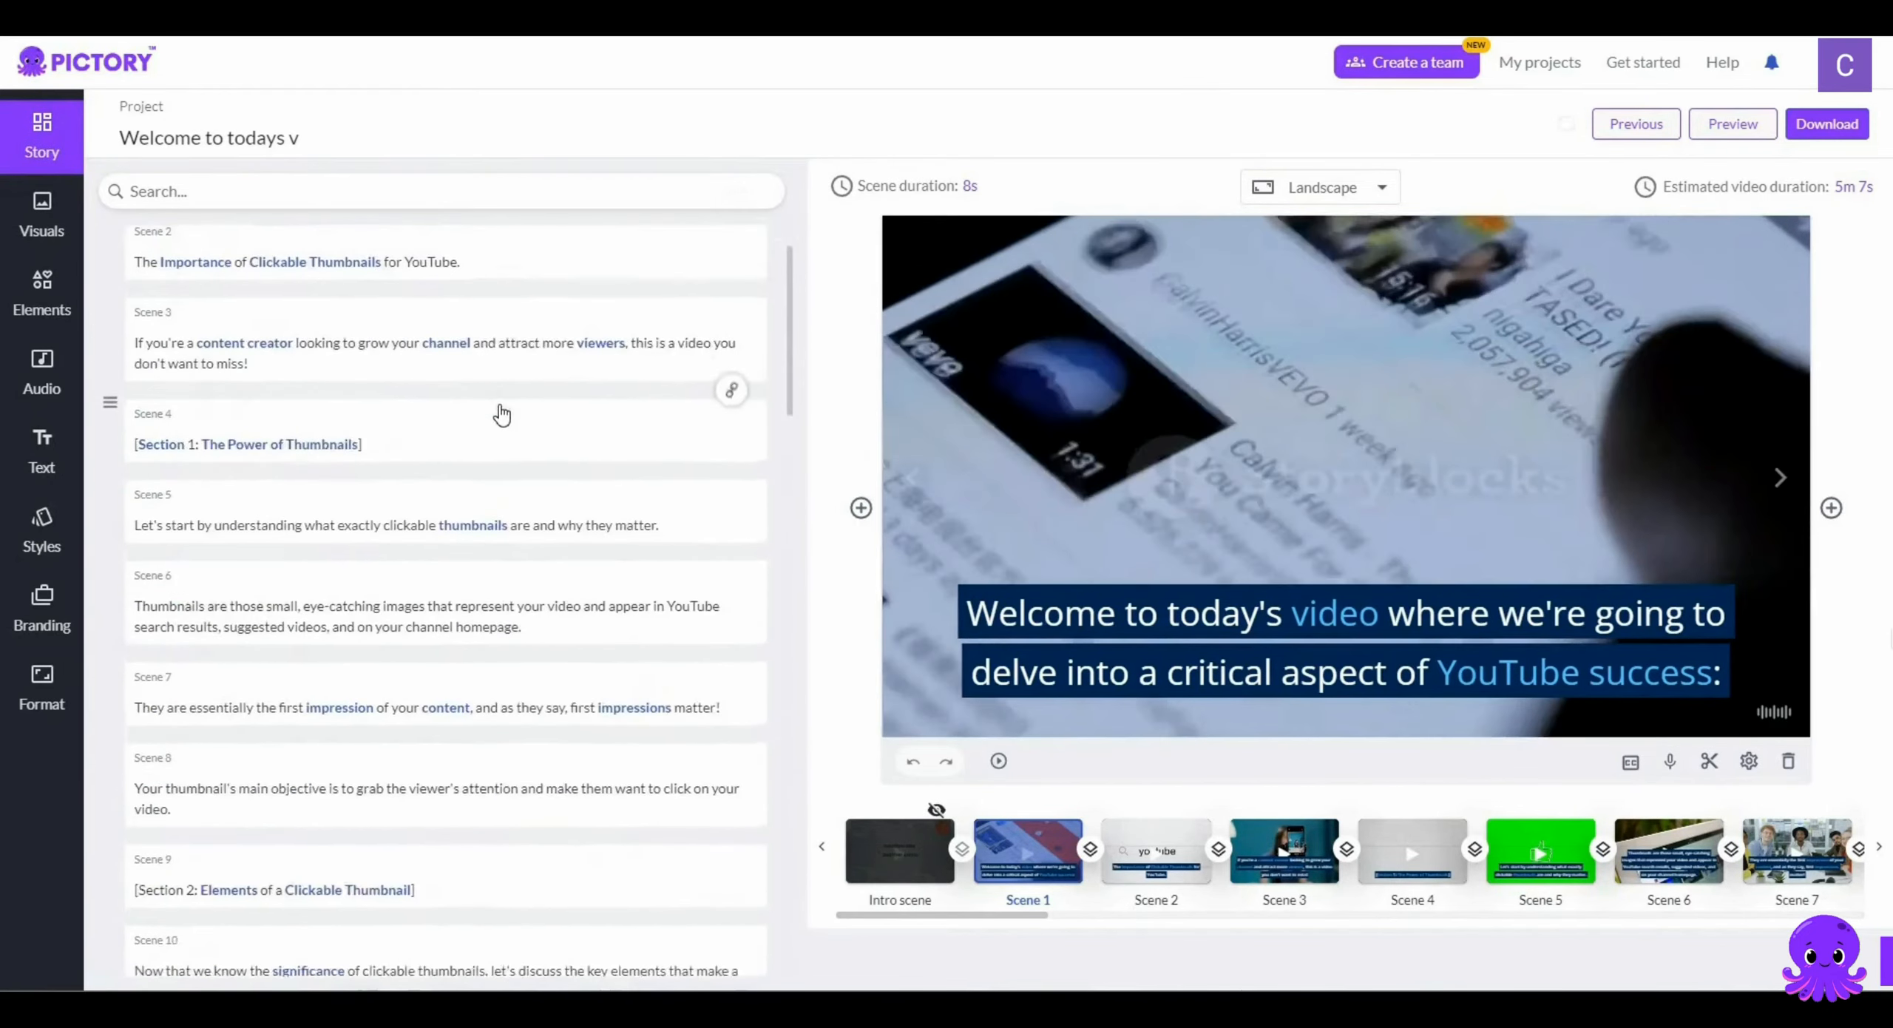
Step: Try editing the word "YouTube" in Scene 2's text by entering "Tik"
left_click(476, 361)
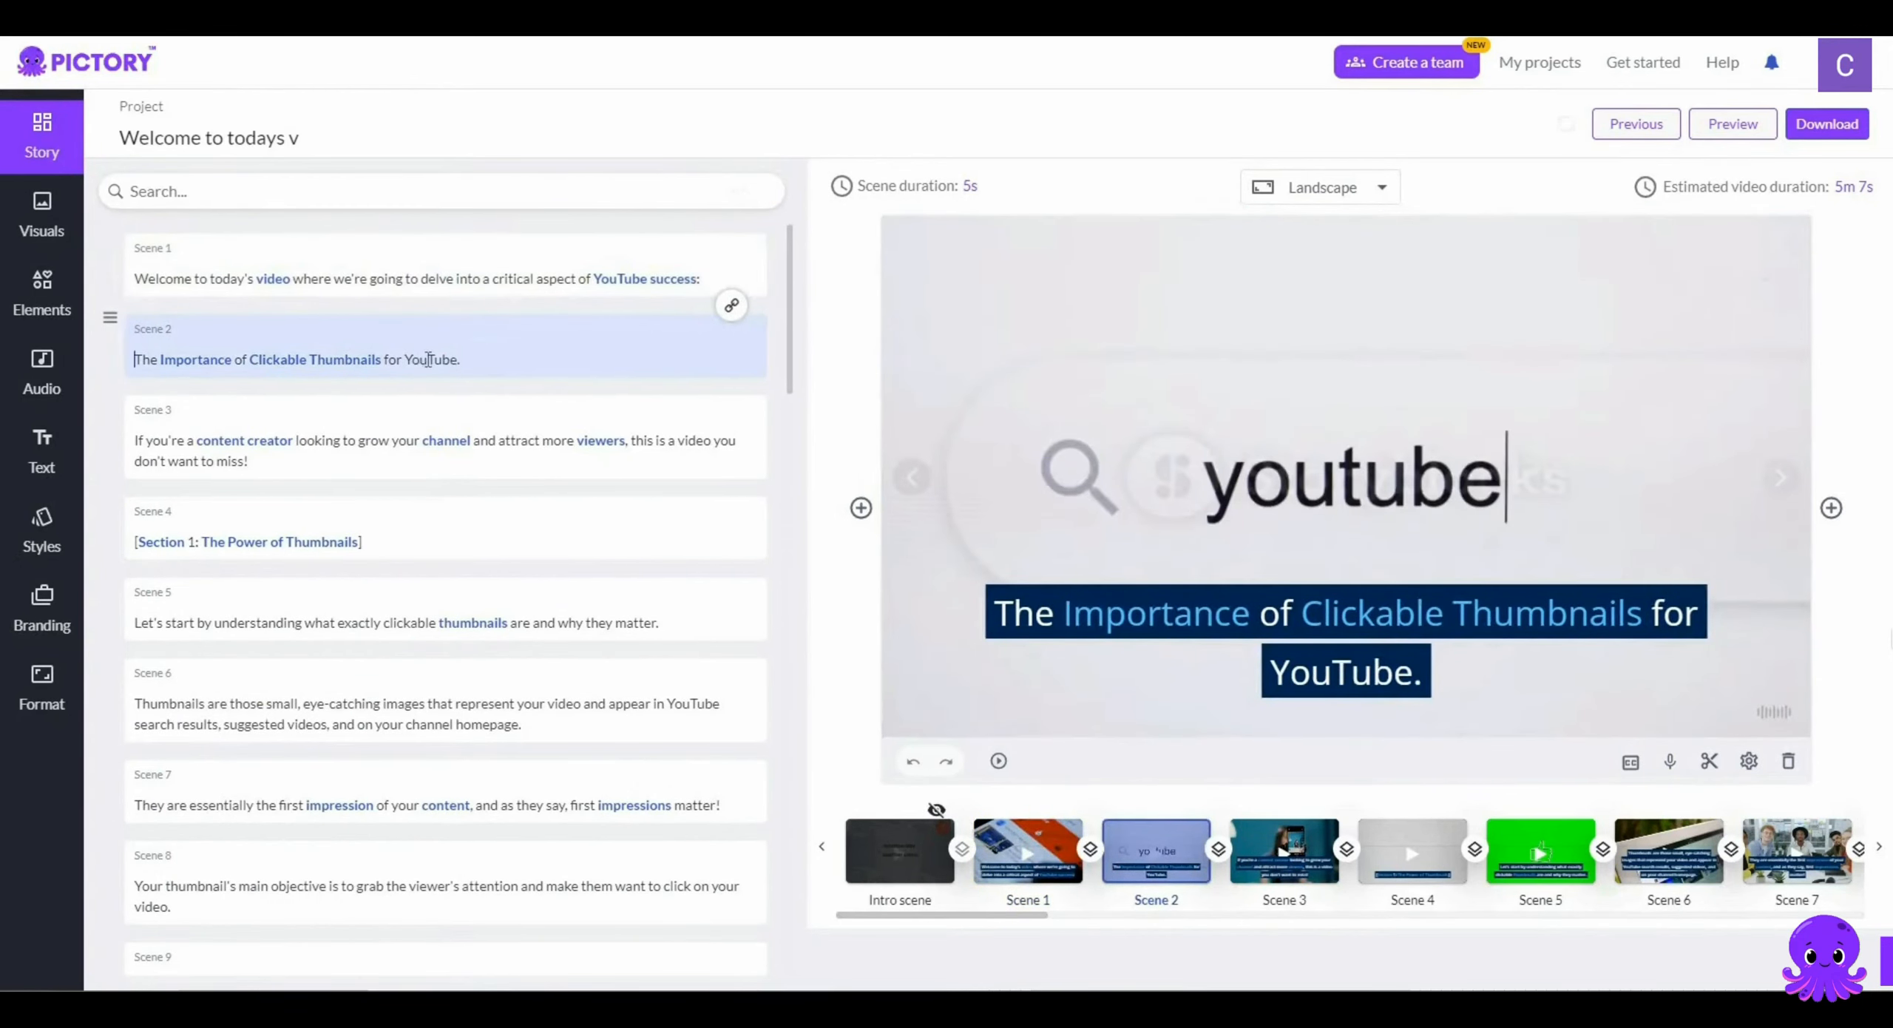
left_click(447, 360)
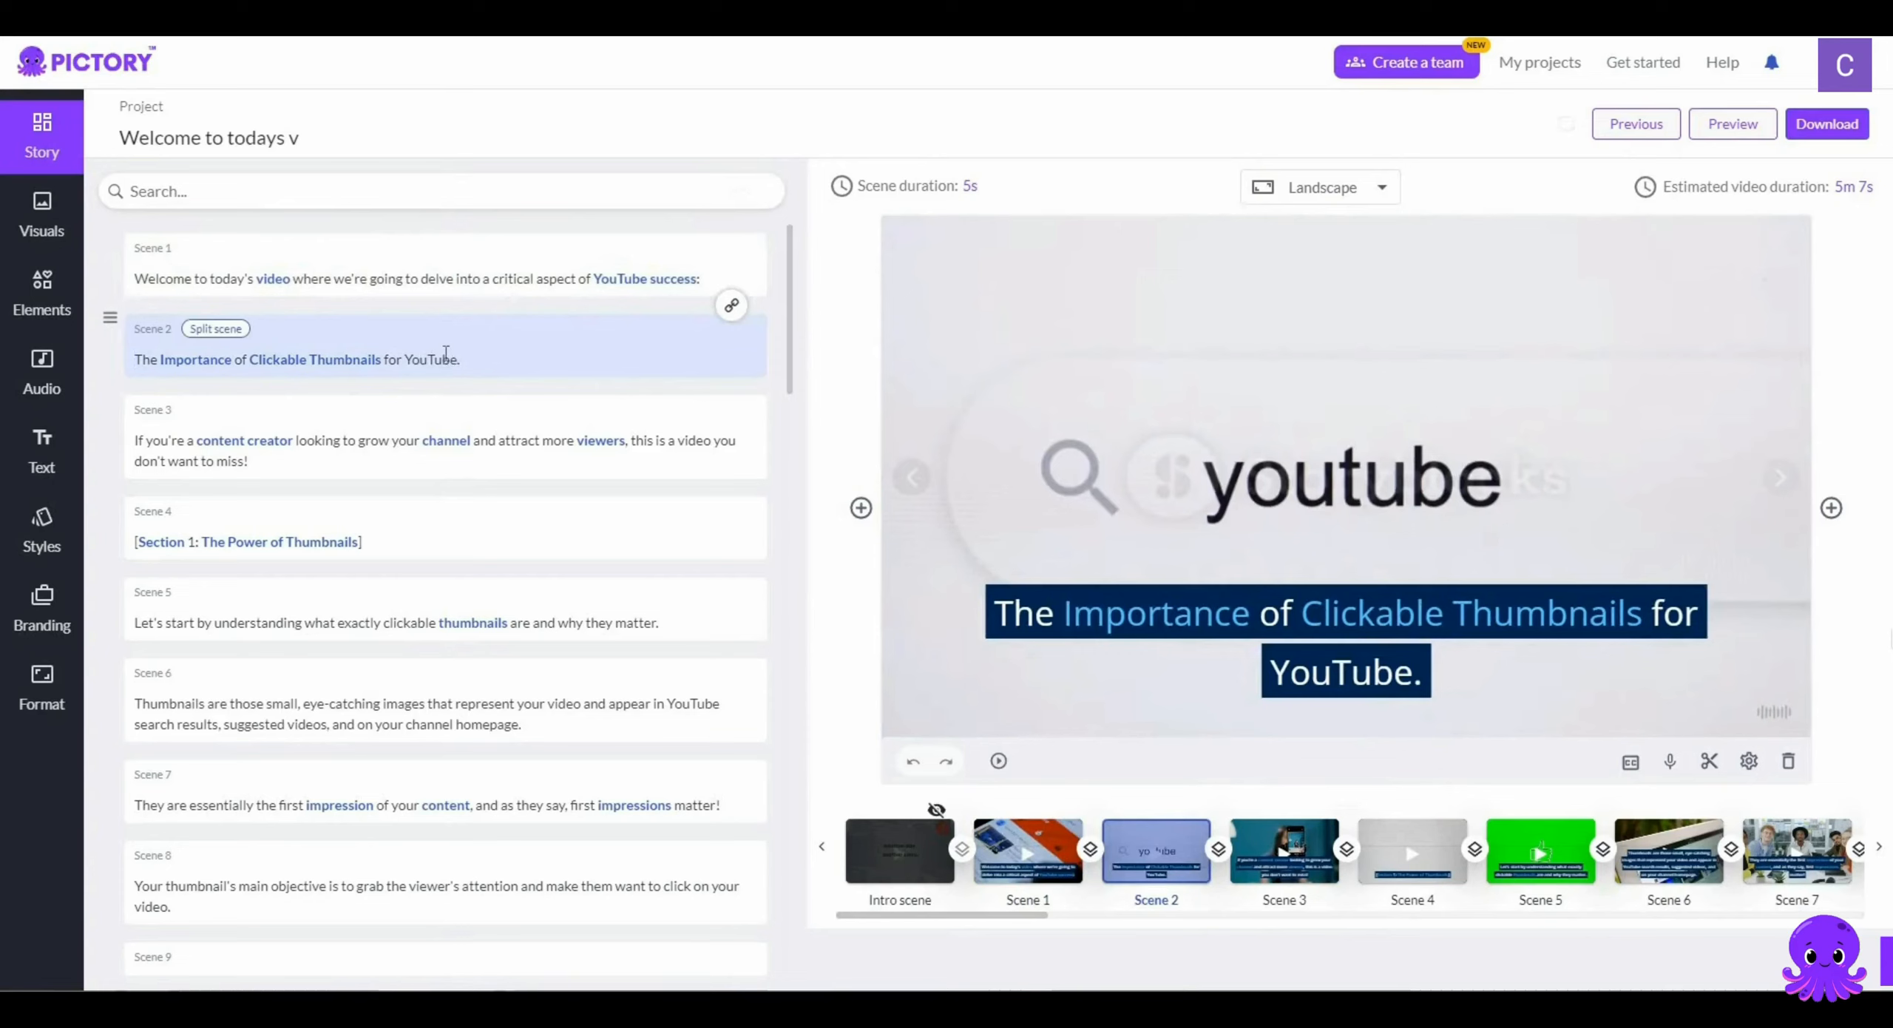
double_click(442, 359)
type("Tik")
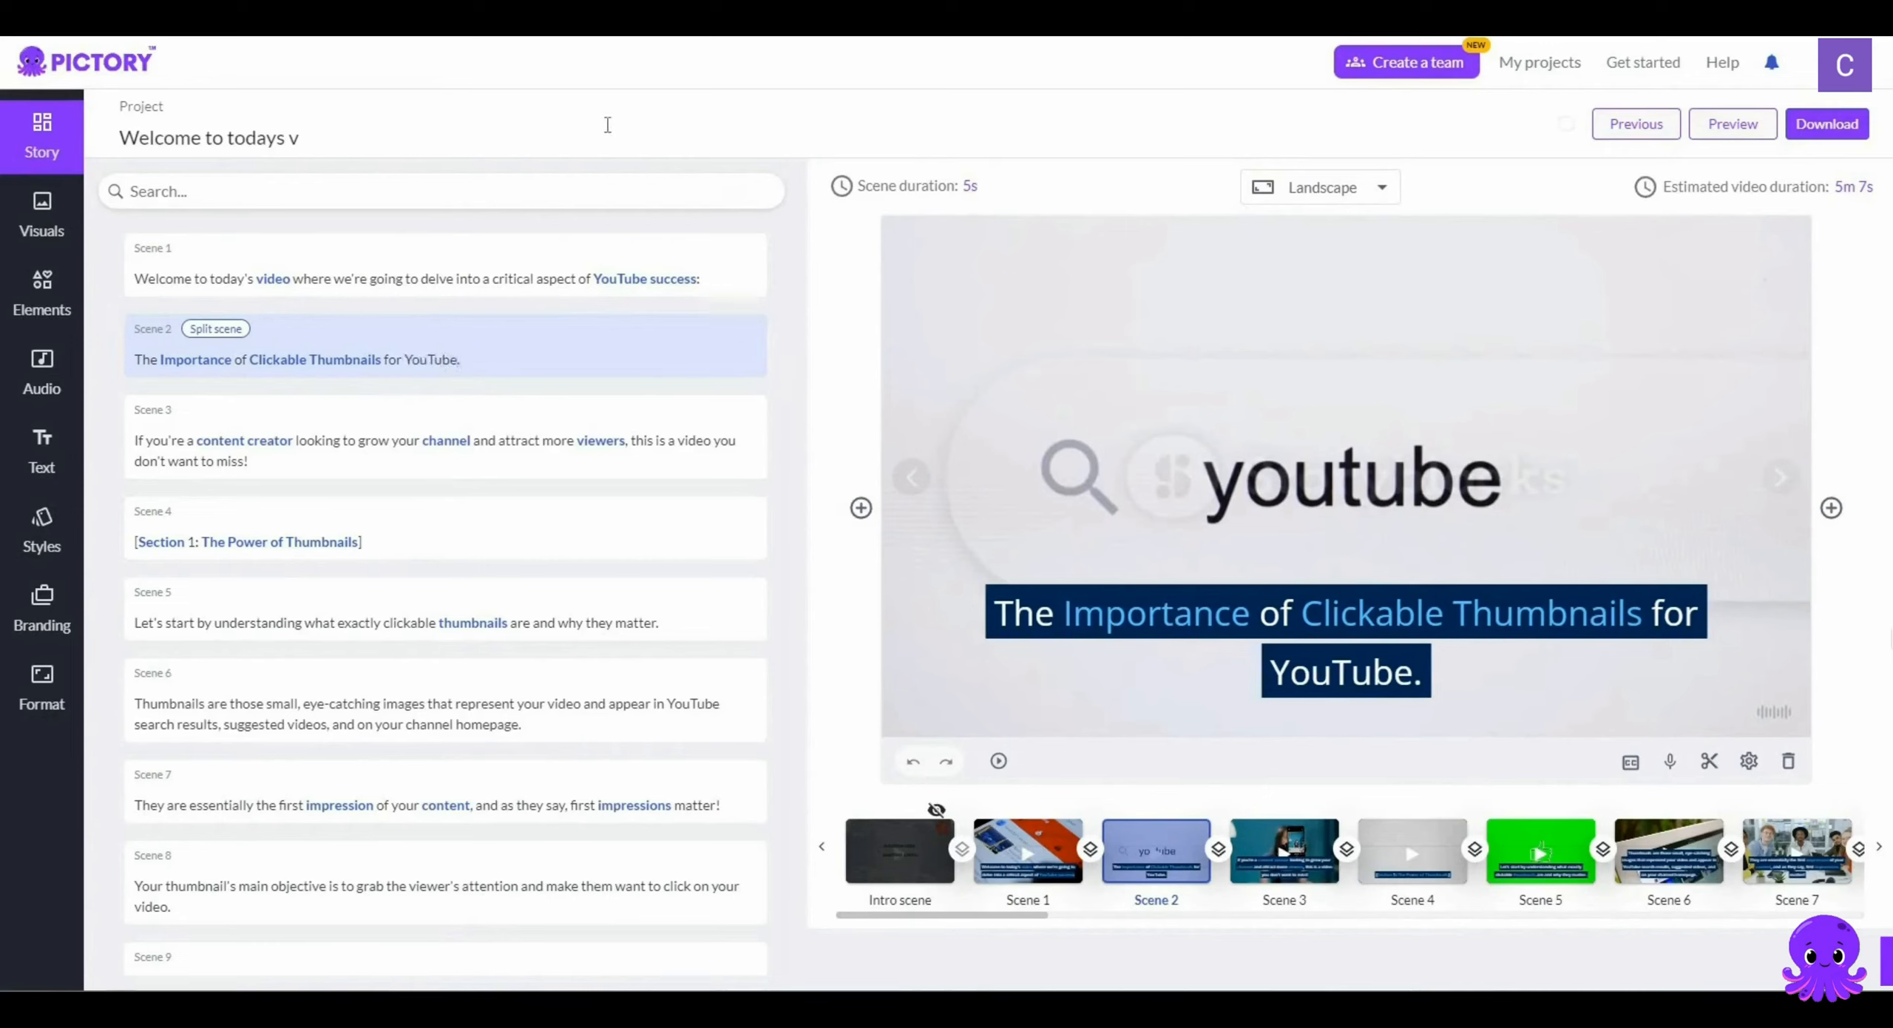
left_click(805, 79)
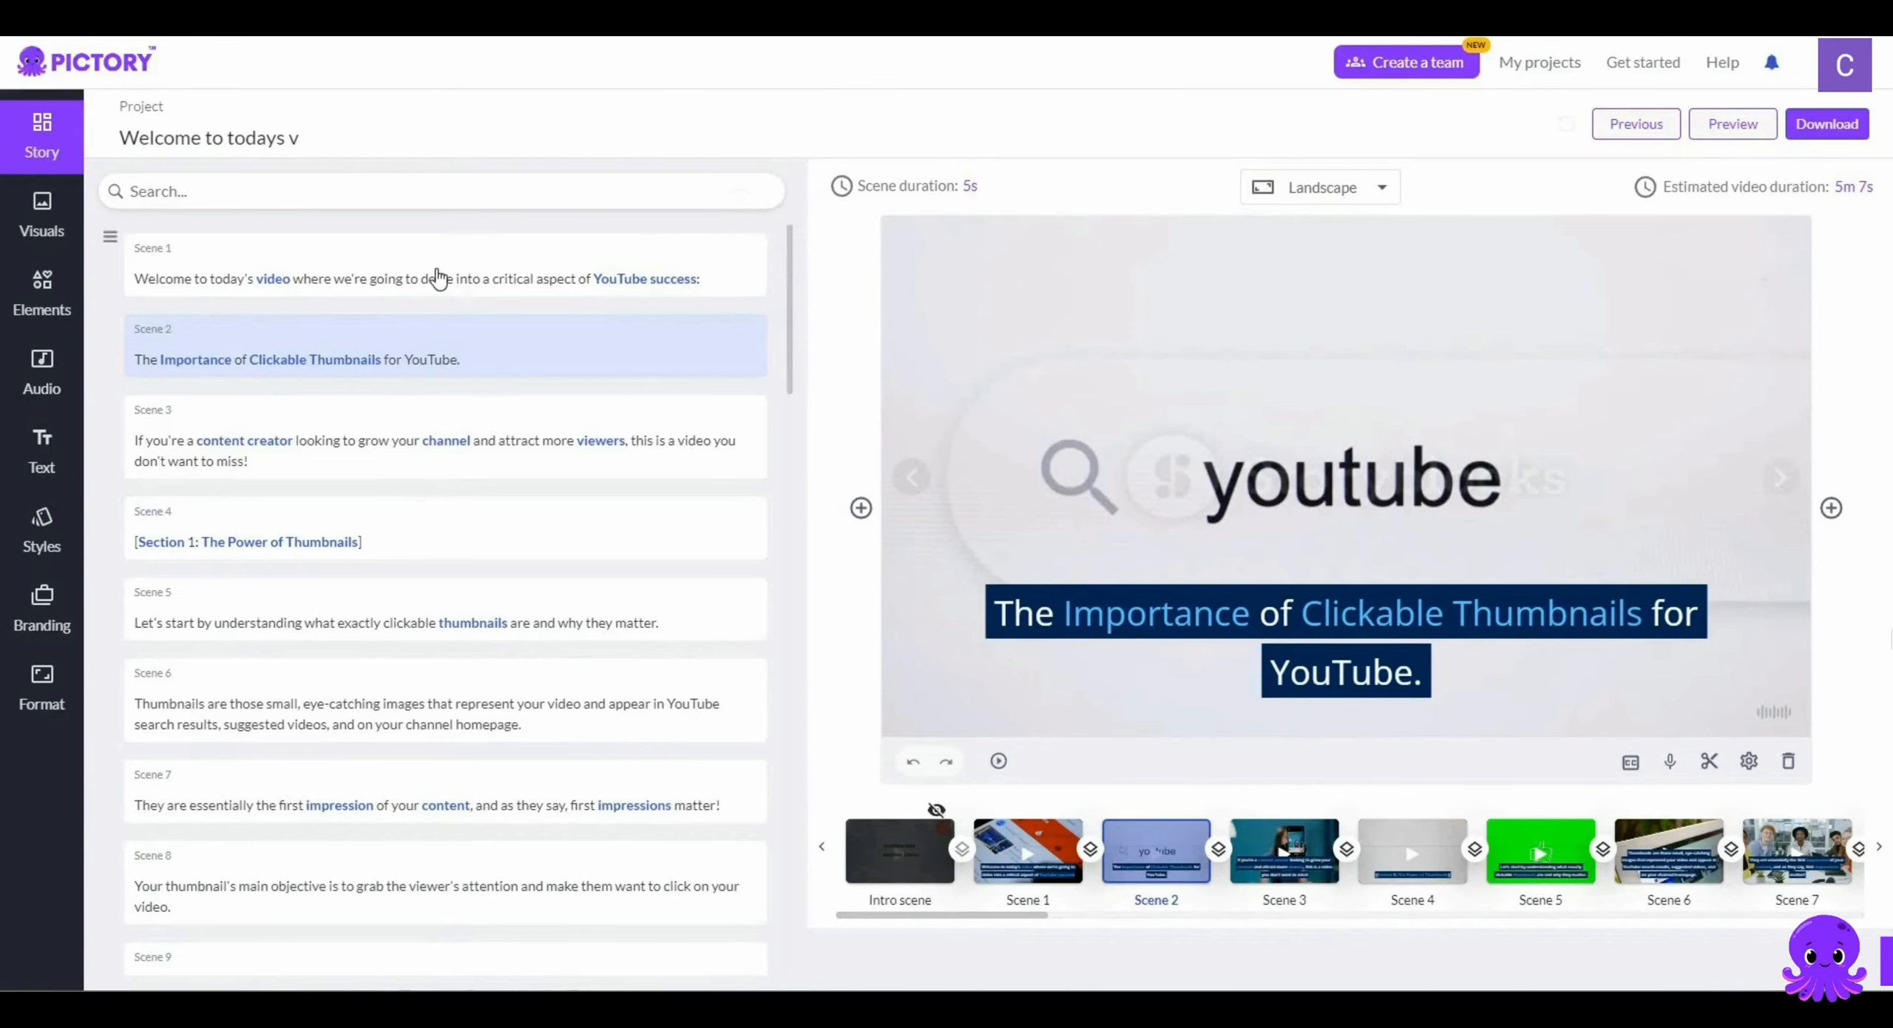
Step: Open the visuals library and review the footage assigned to Scenes 1 through 3
left_click(439, 279)
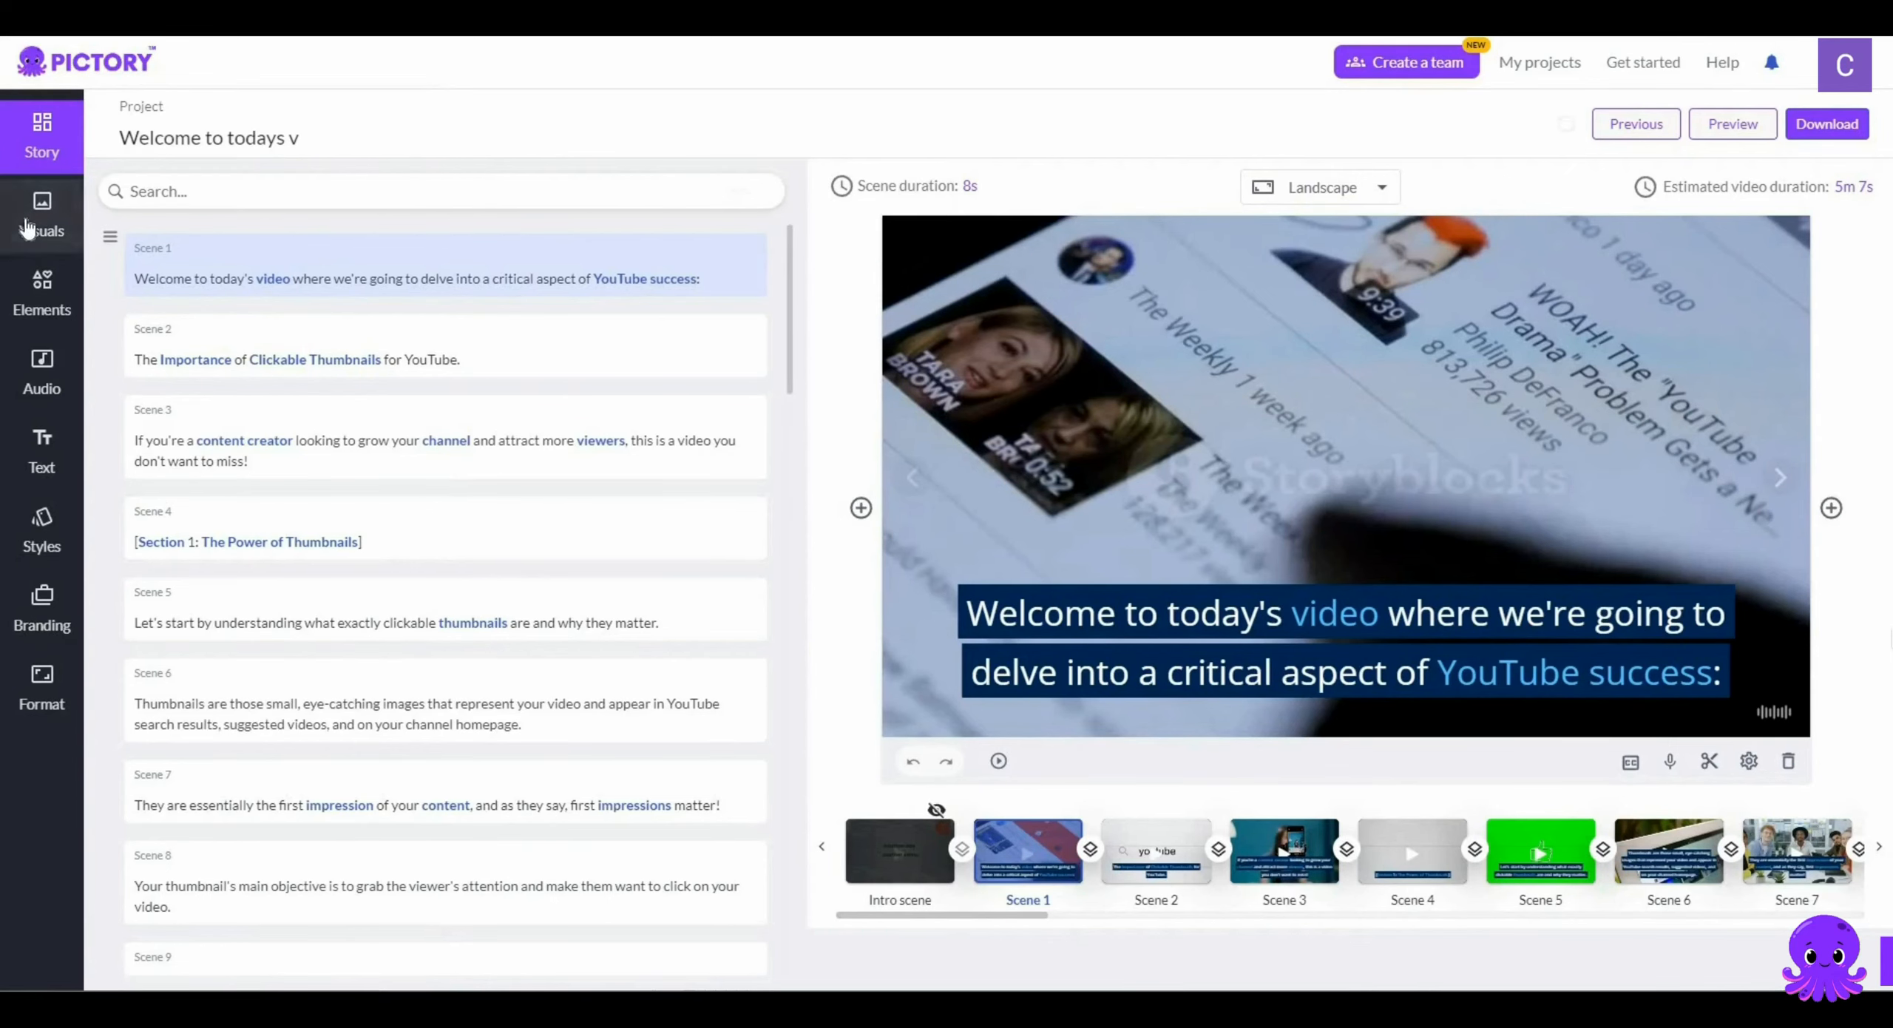
left_click(27, 230)
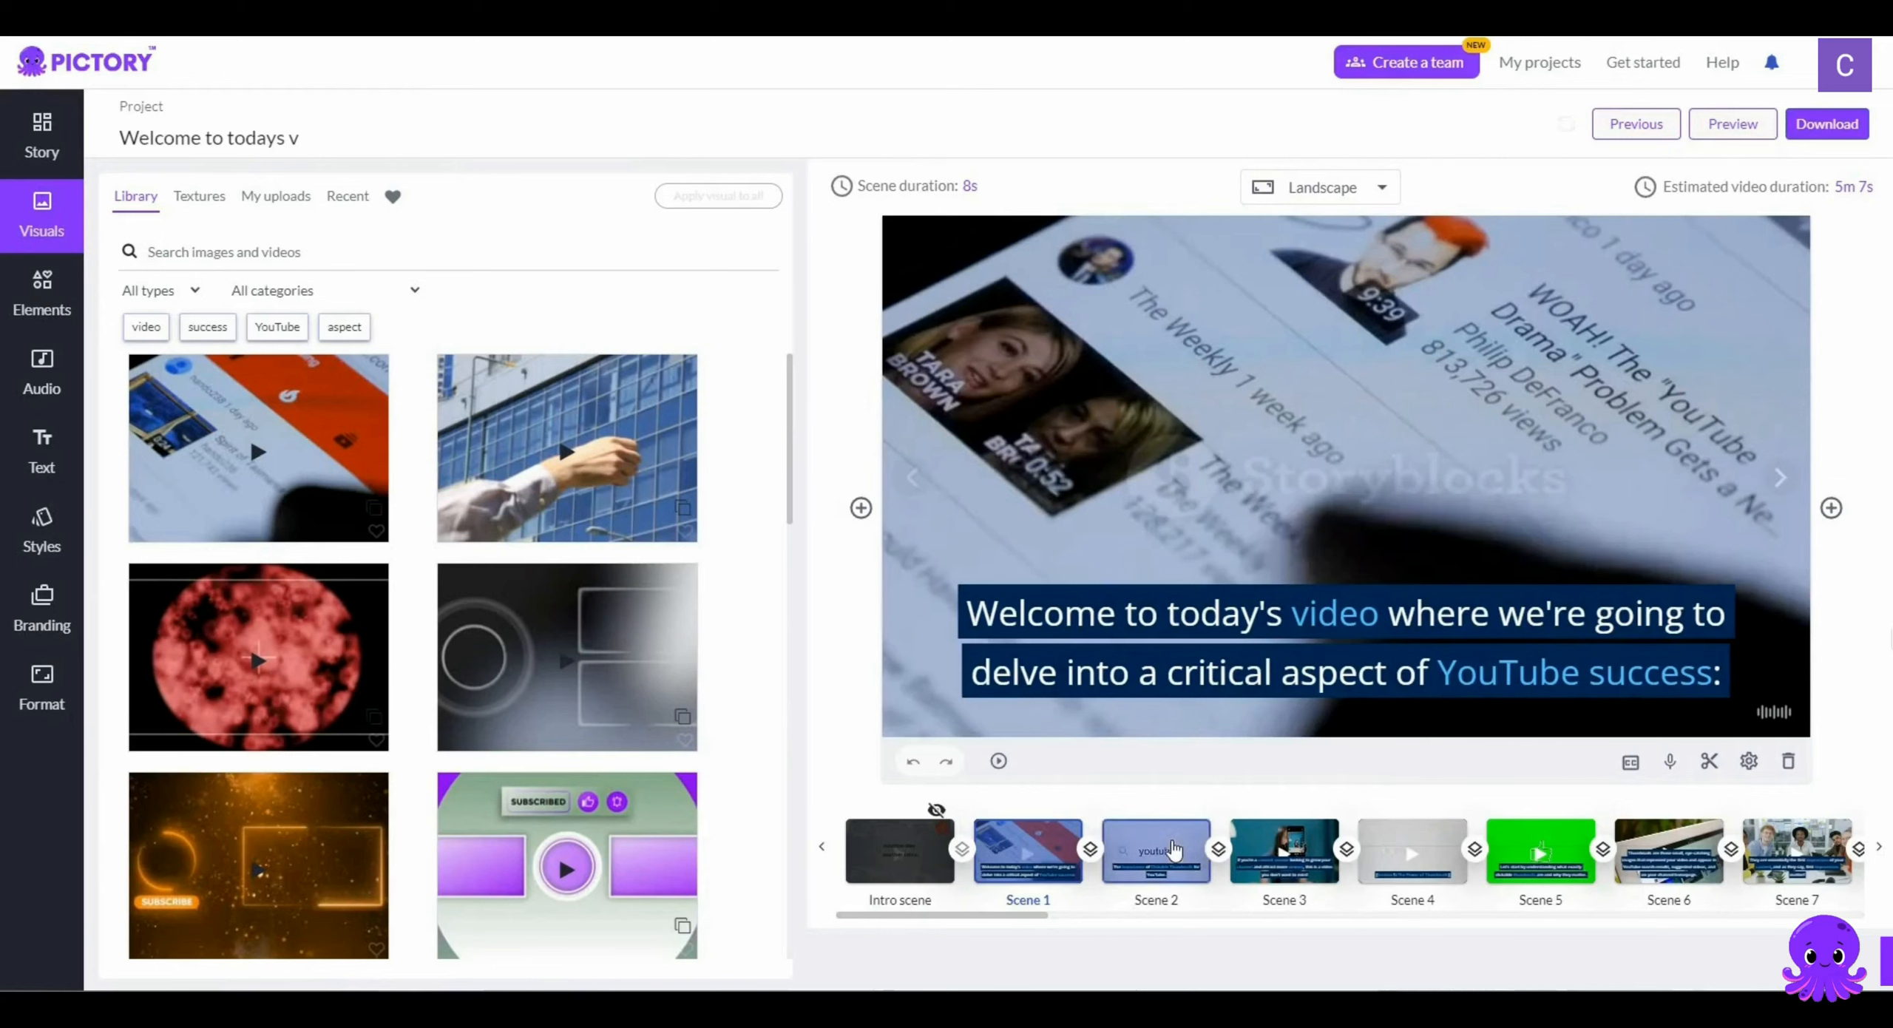
left_click(1174, 849)
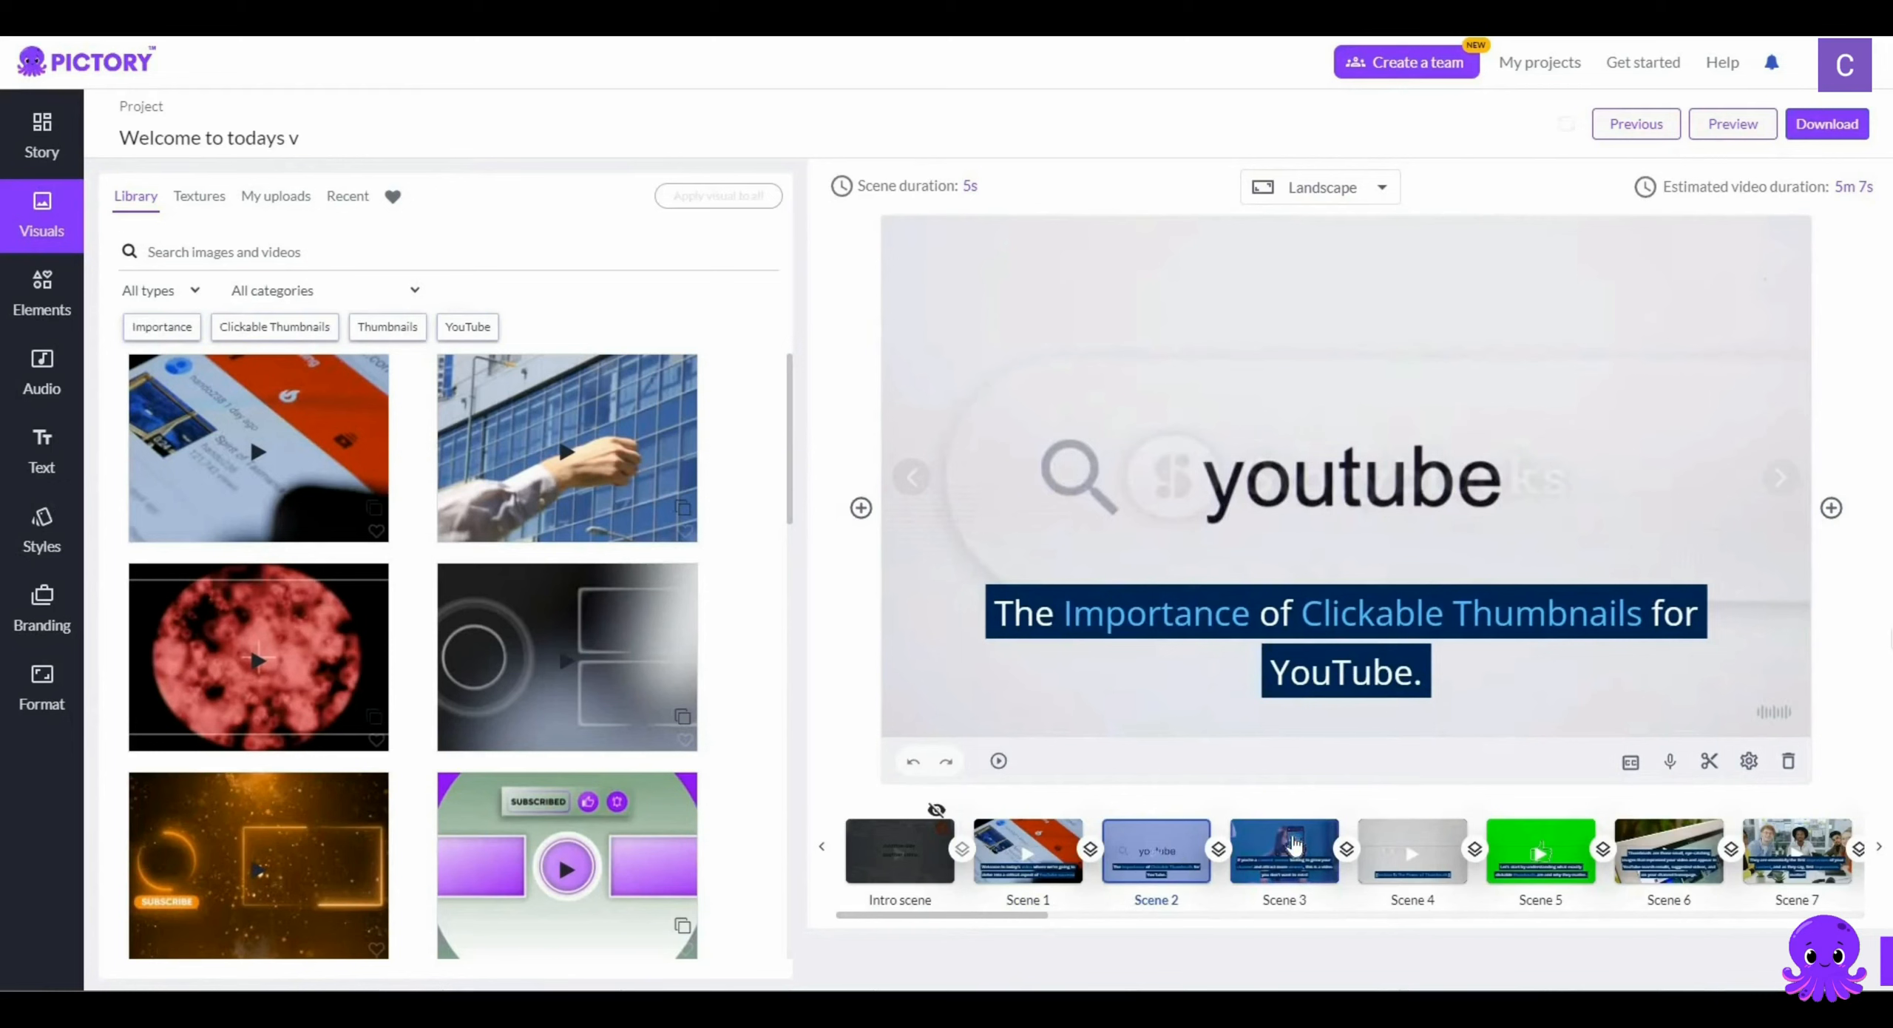
left_click(1293, 844)
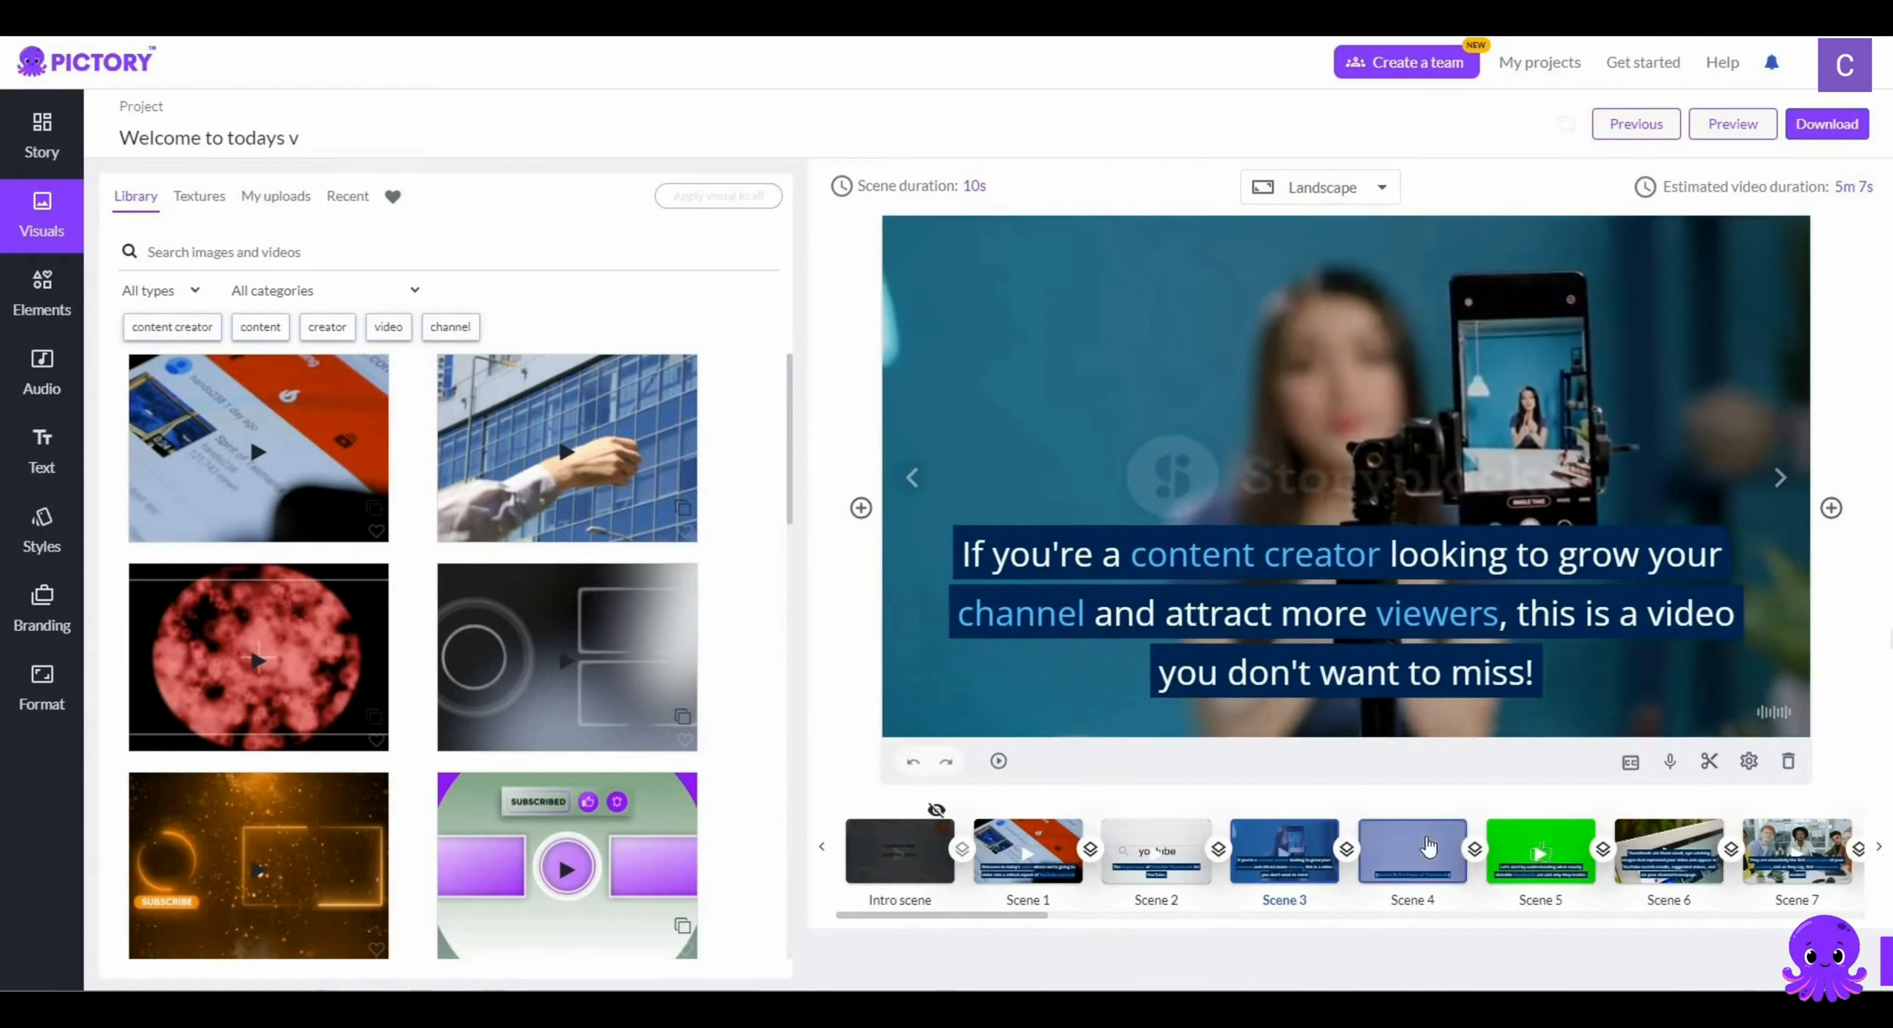
Step: Search the stock library for "youtube thumbnail" and replace Scene 4's visual with the clip of a man scrolling on a phone
left_click(1429, 845)
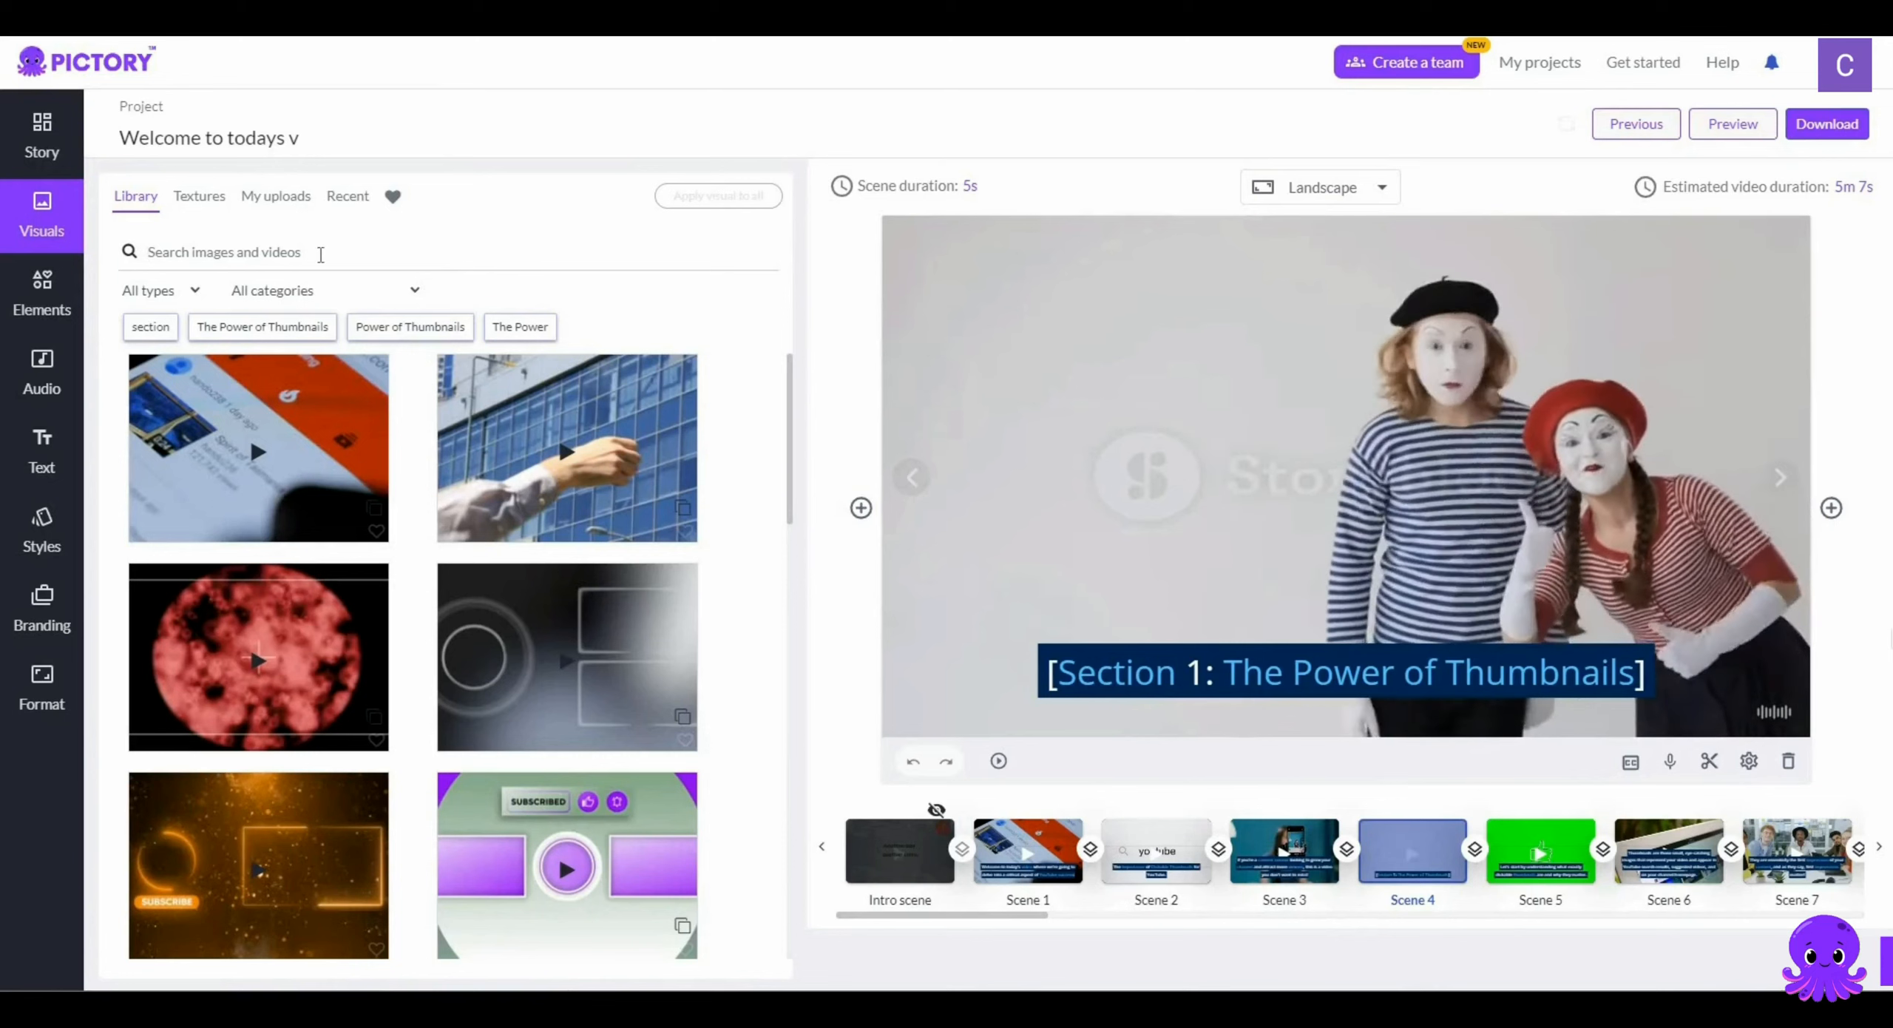
left_click(321, 253)
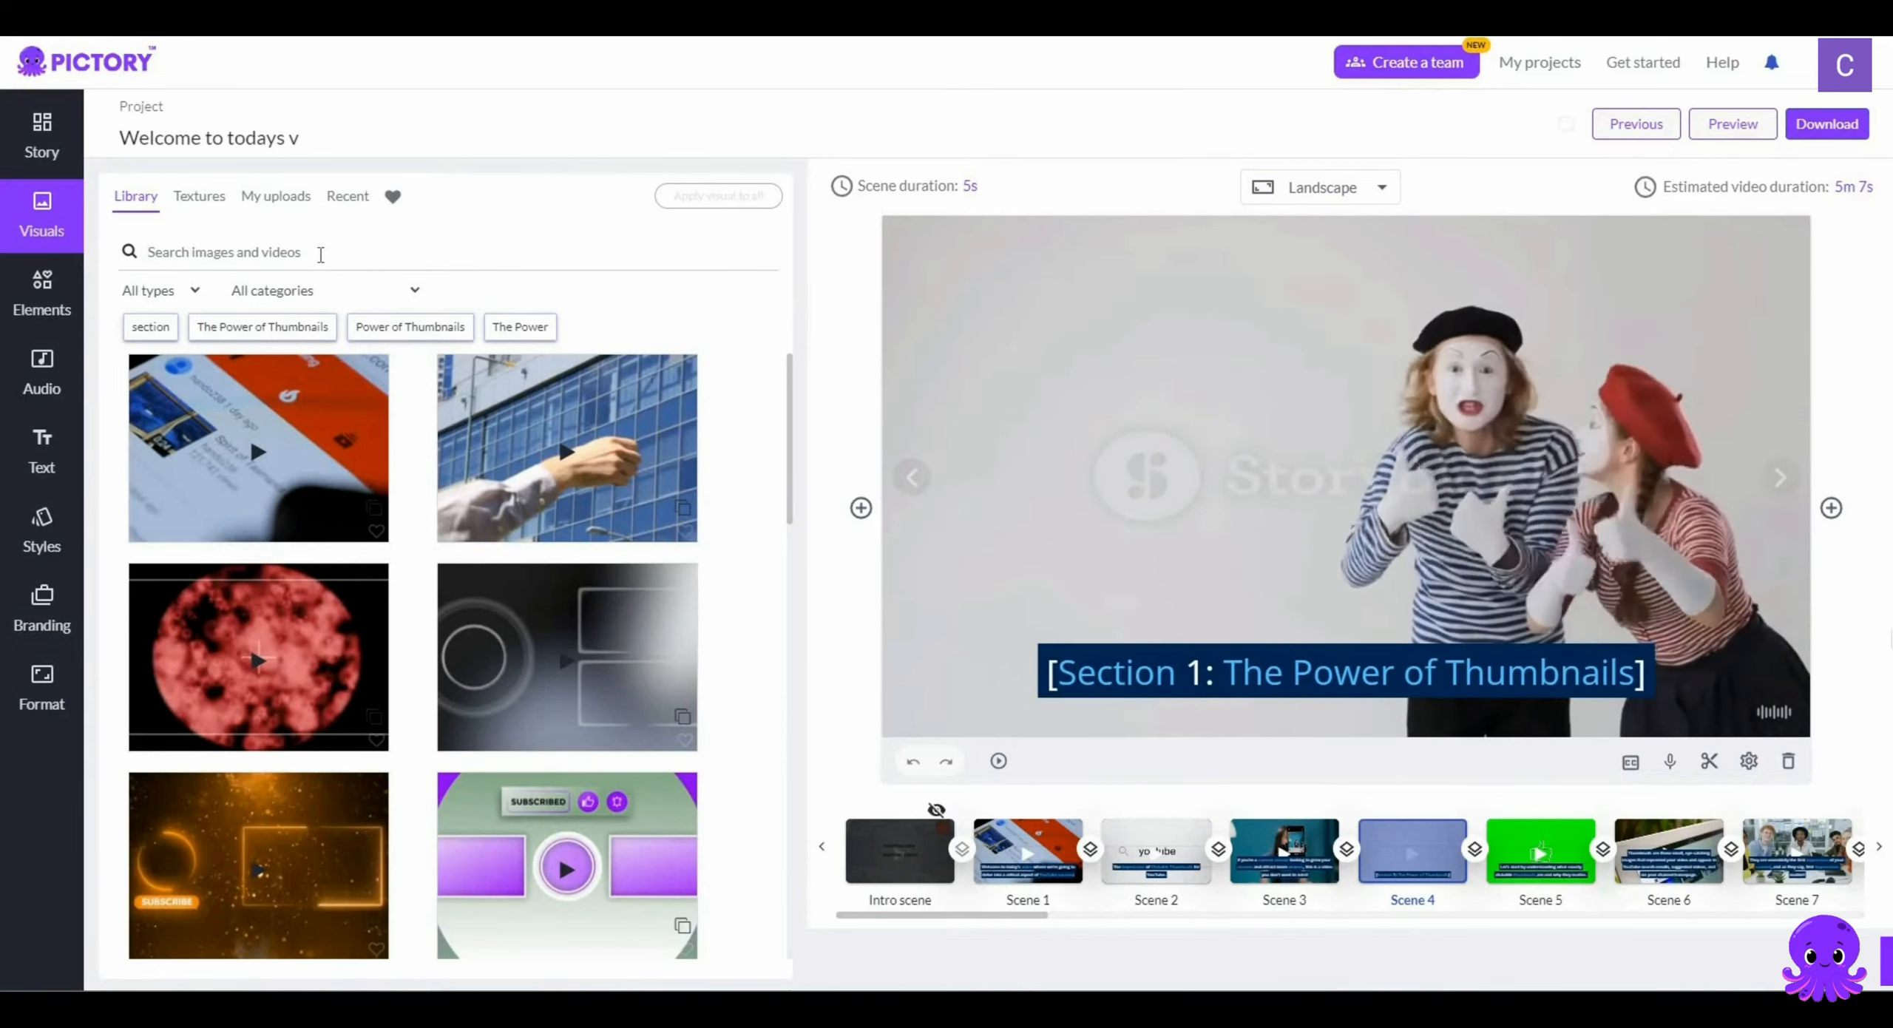
type("youtube thu")
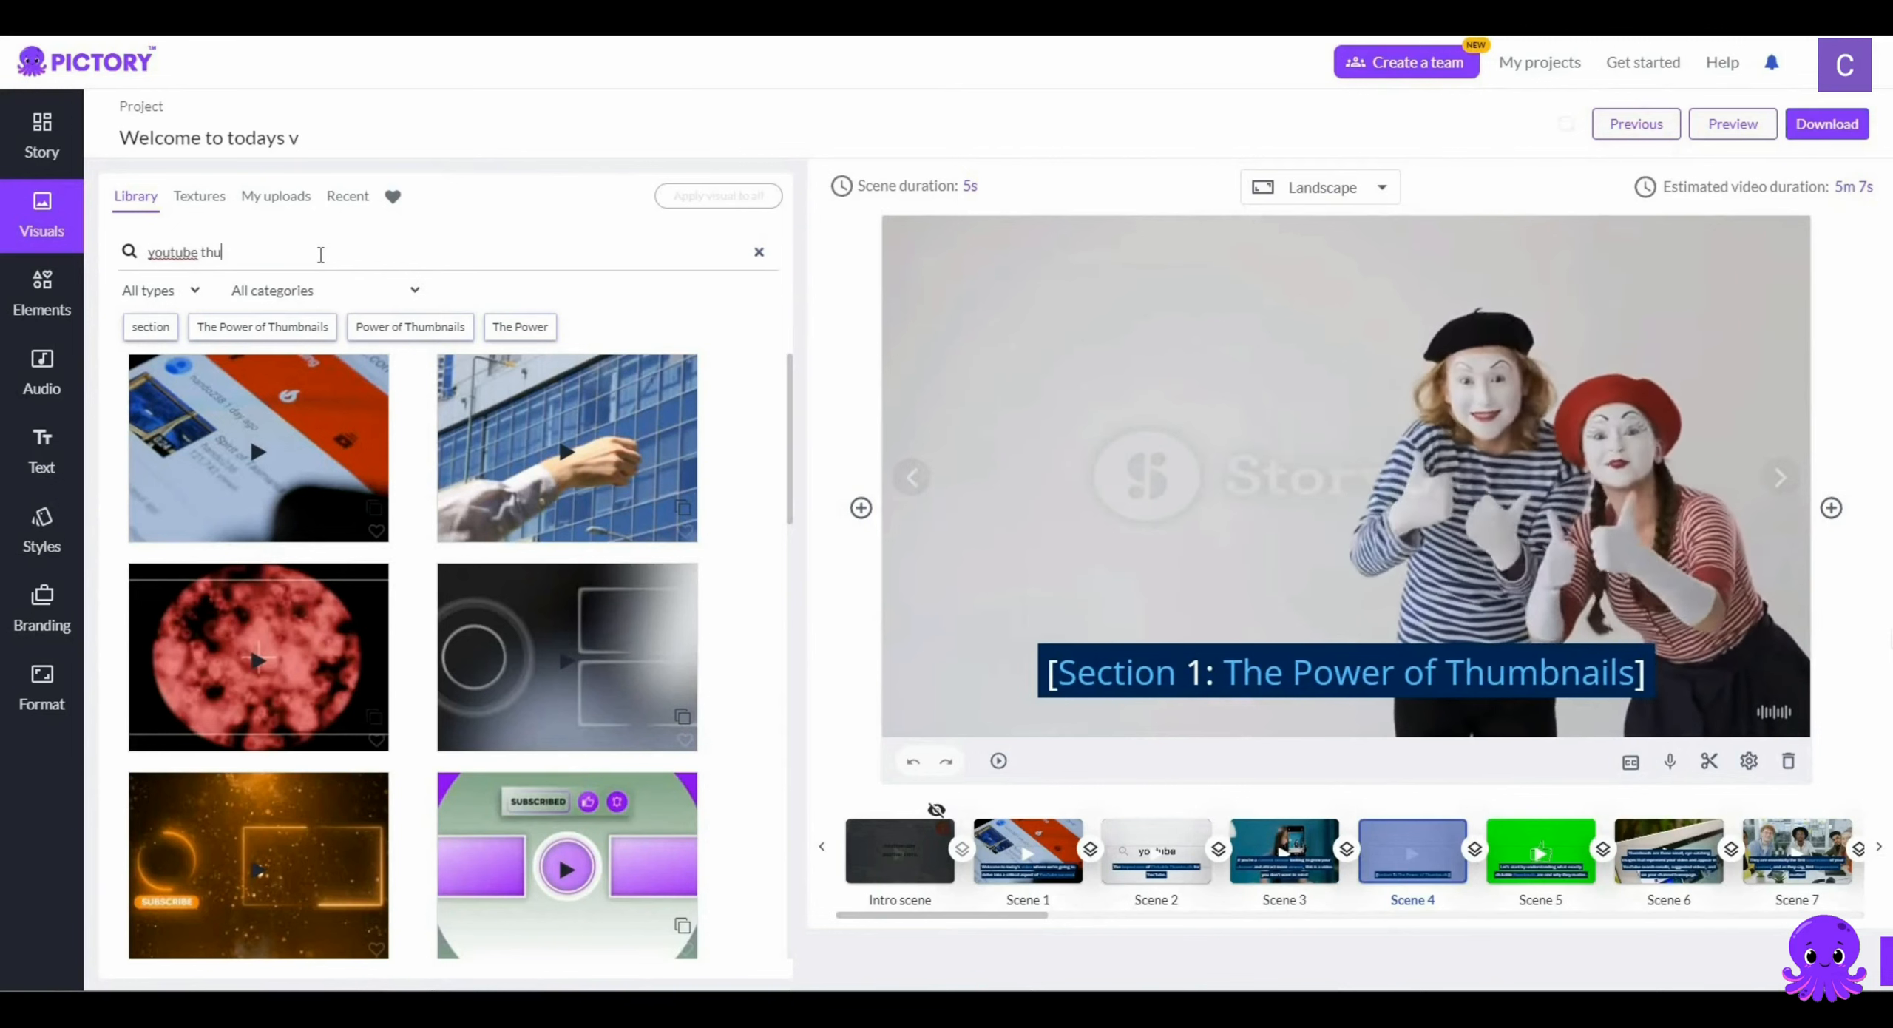
type("mbnail")
key("Return")
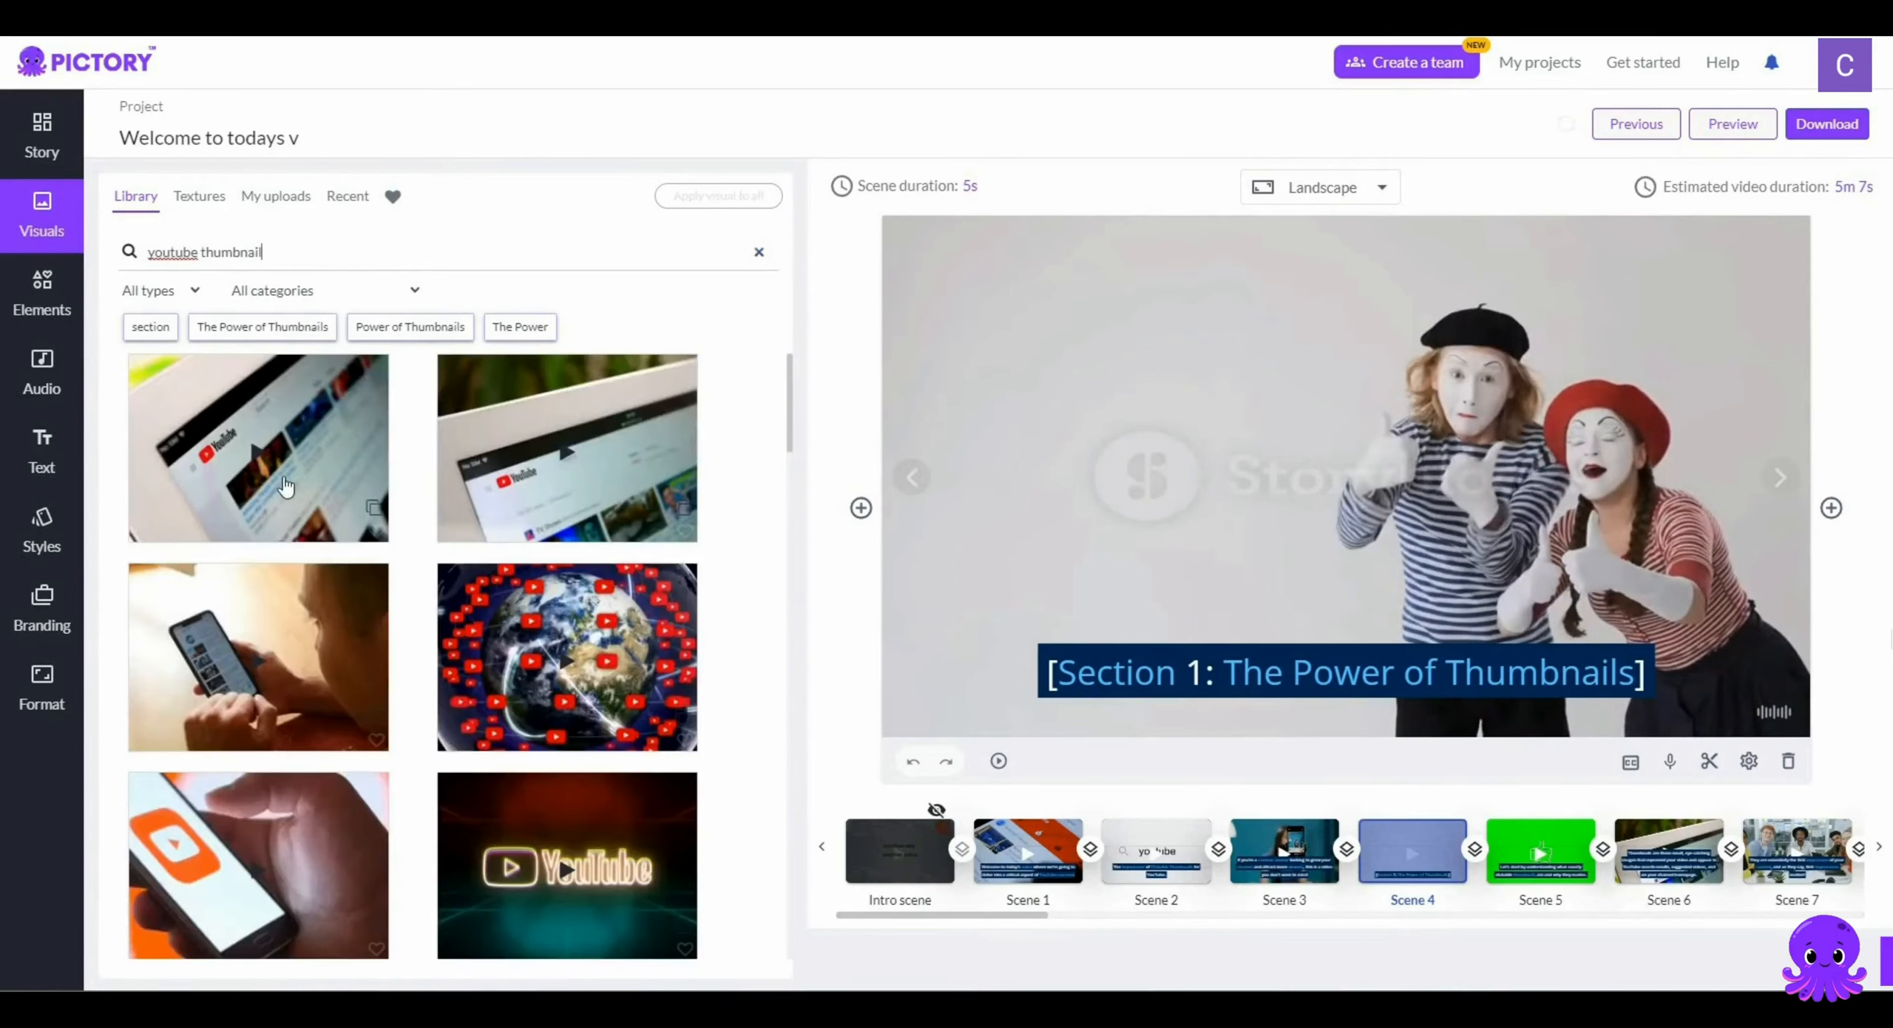
left_click(278, 658)
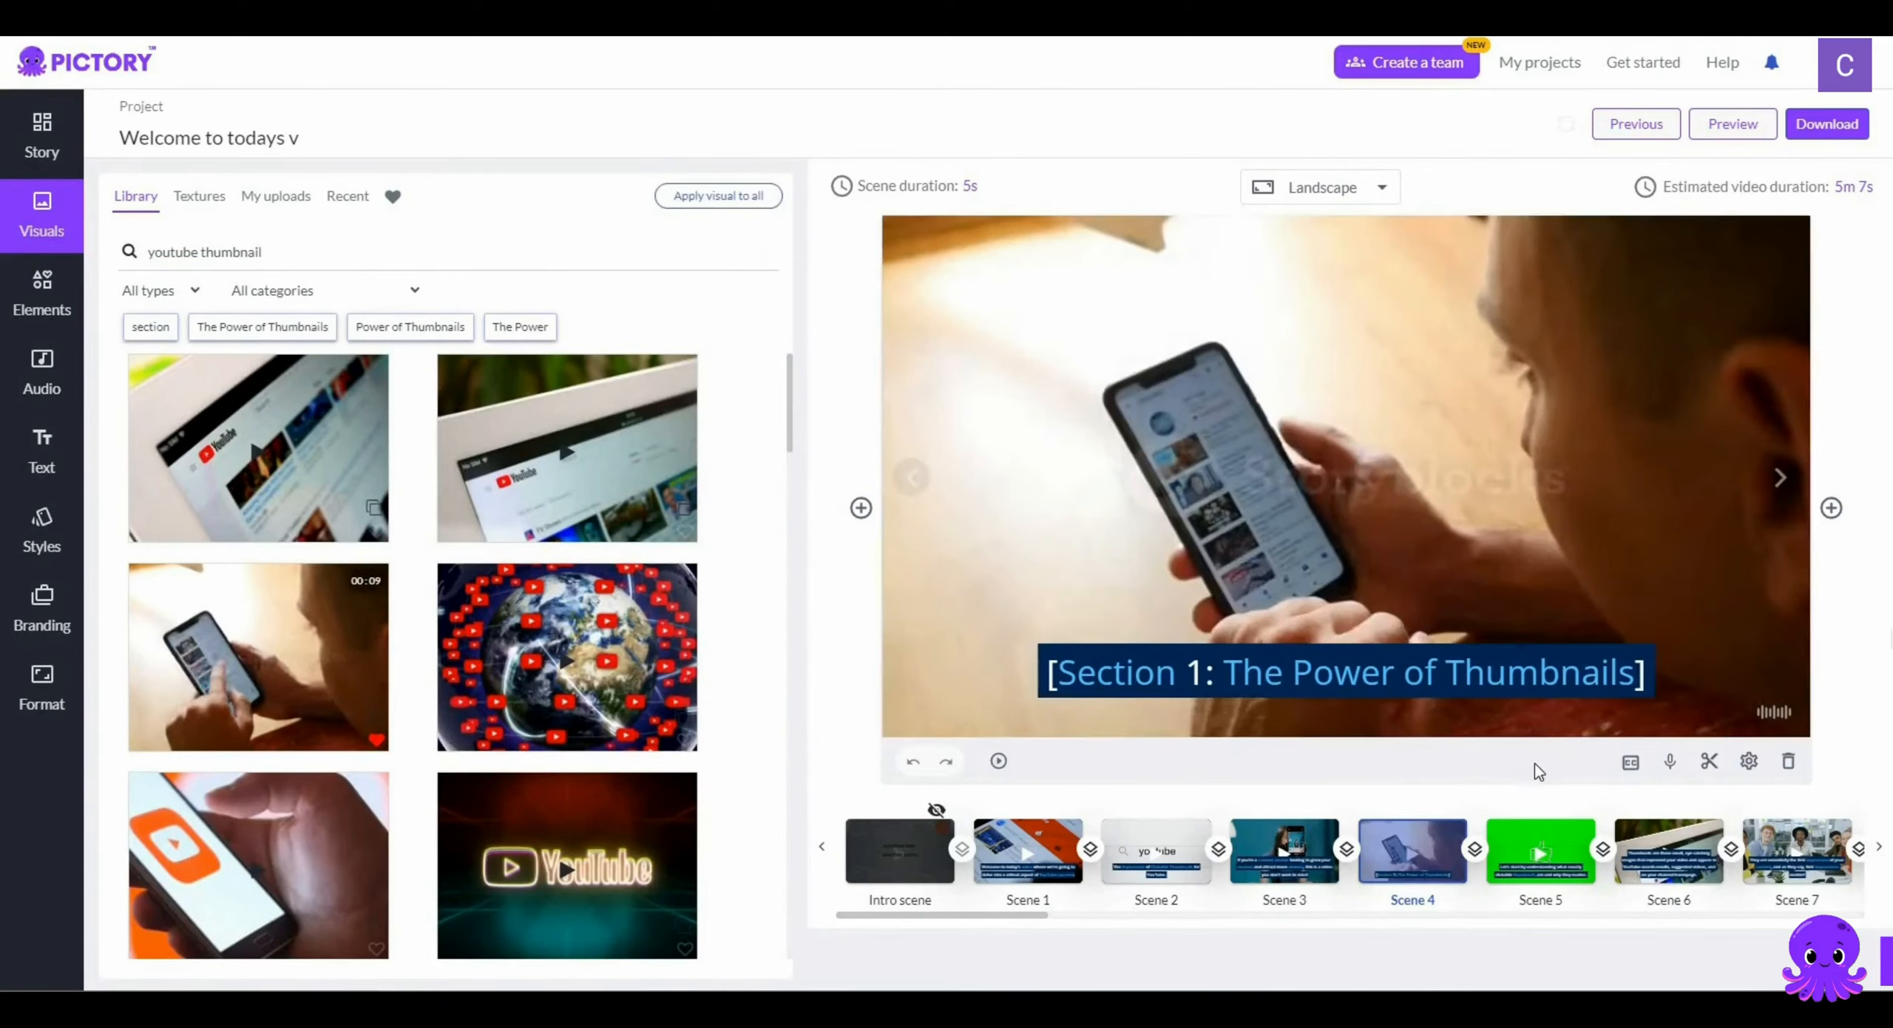
Step: Replace Scene 5's visual with the clip of a hand on a white mouse, found by searching for "click mouse"
left_click(1555, 842)
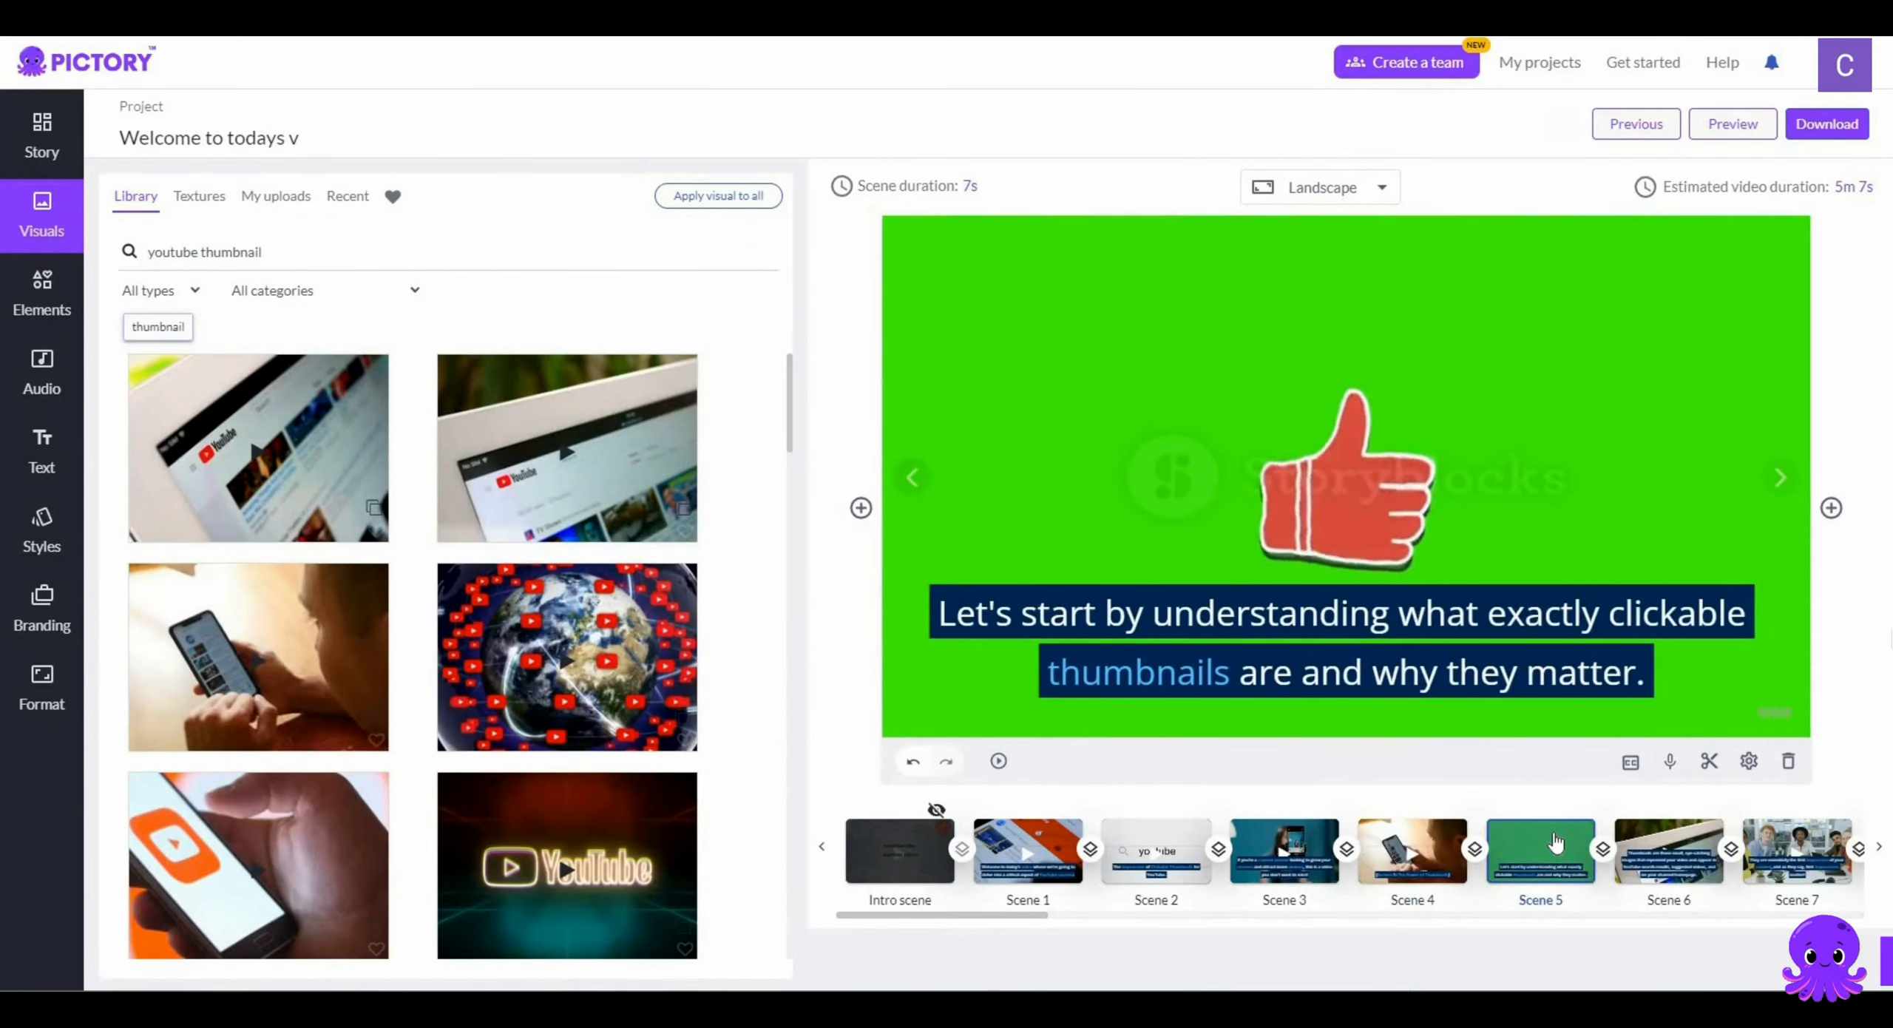
triple_click(271, 259)
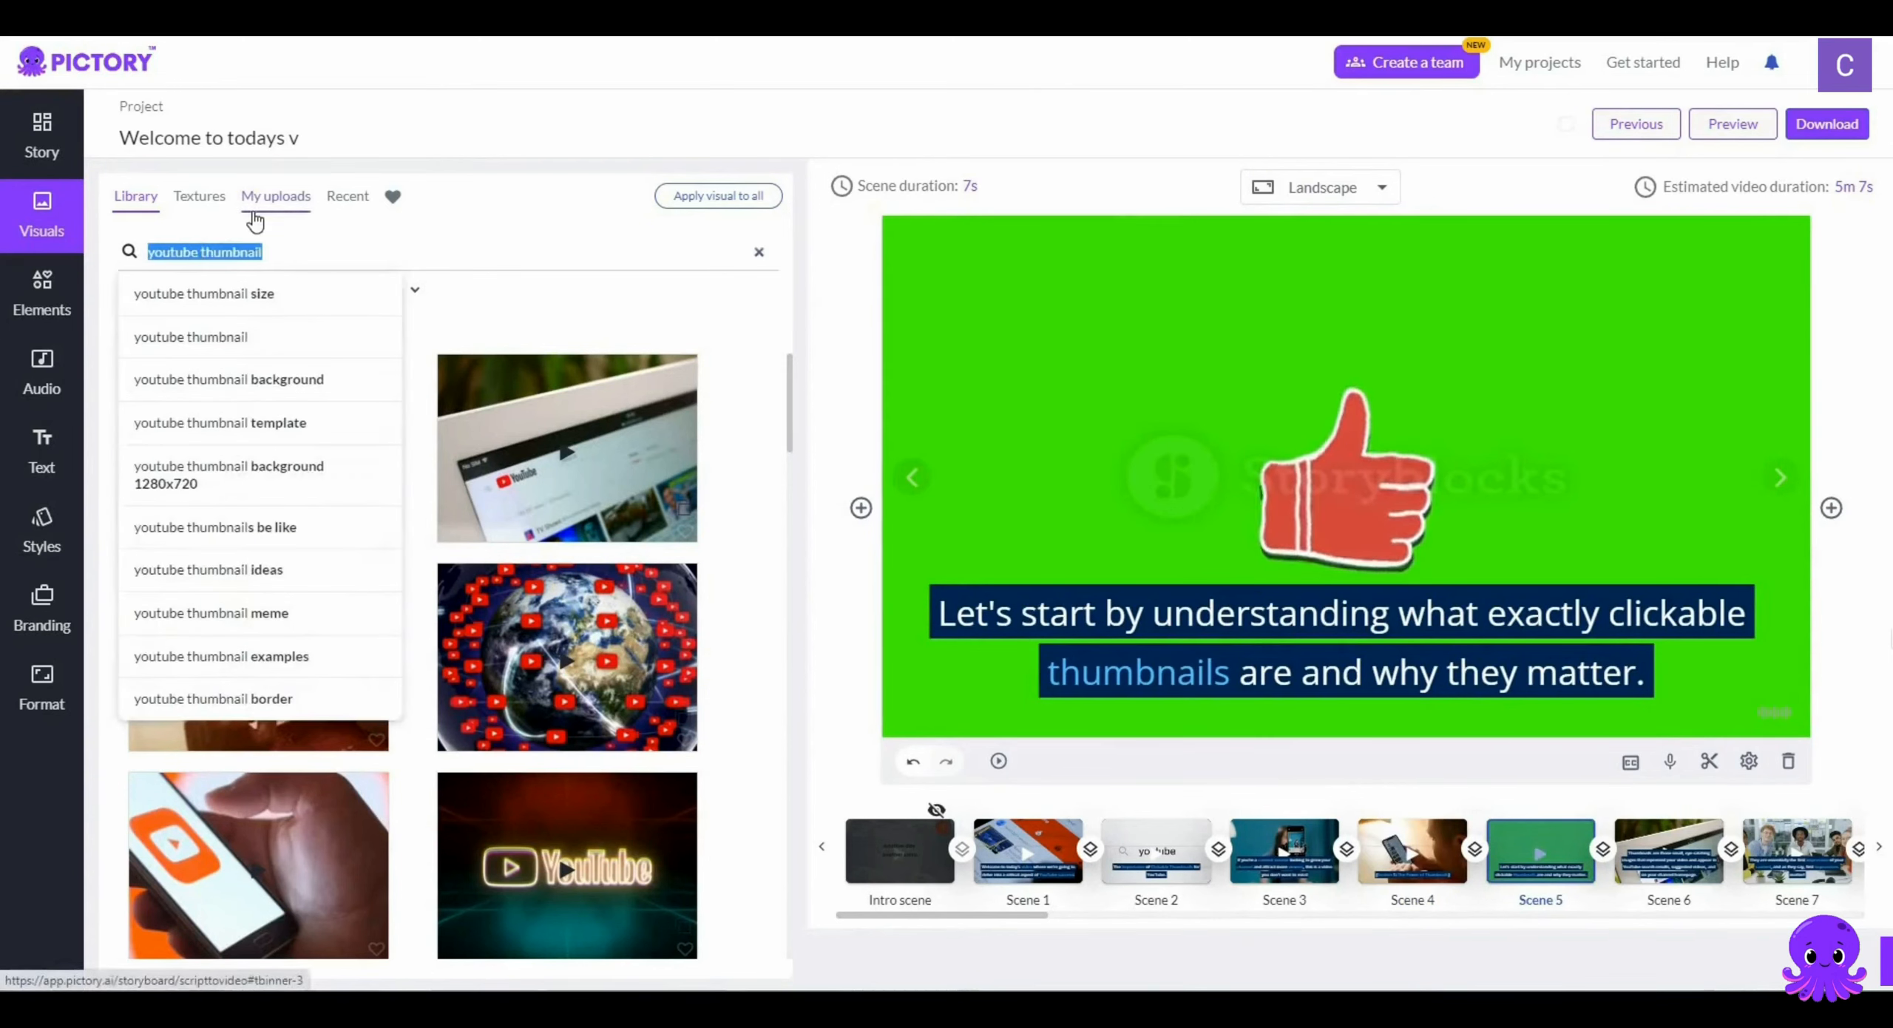
type("click mouse")
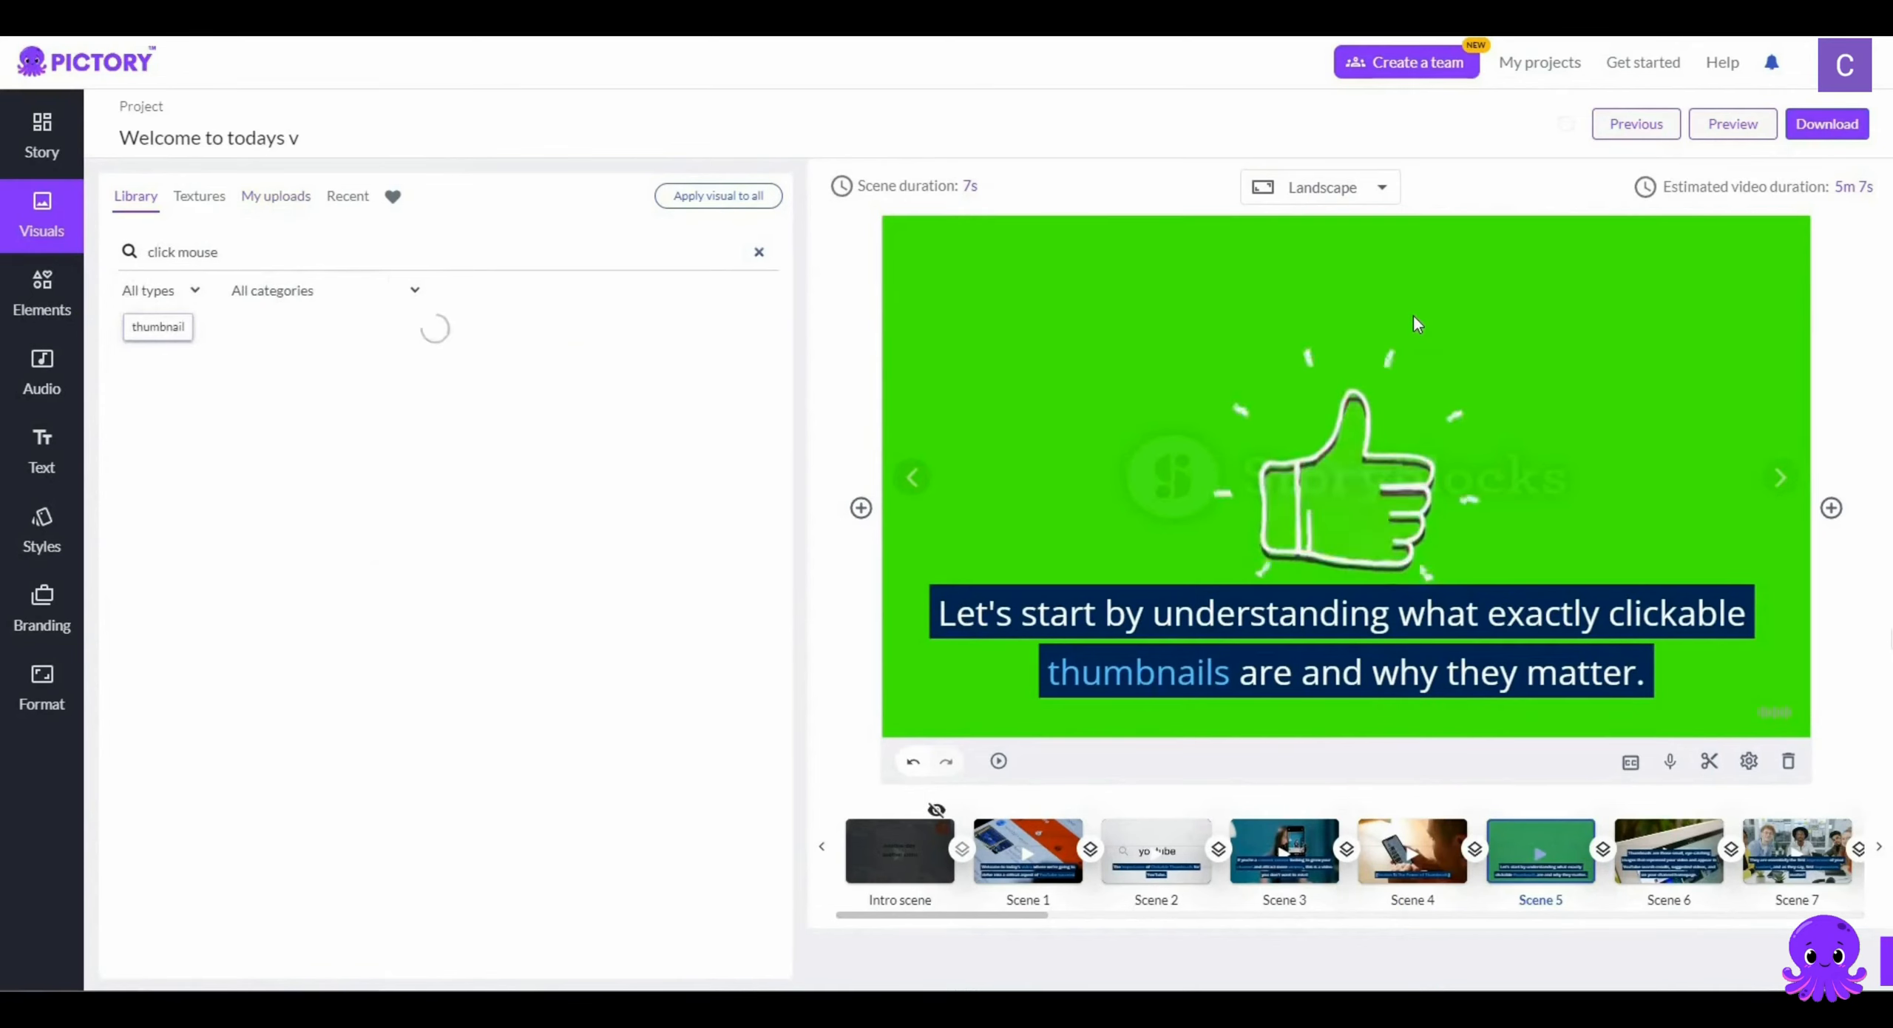
mouse_move(292, 436)
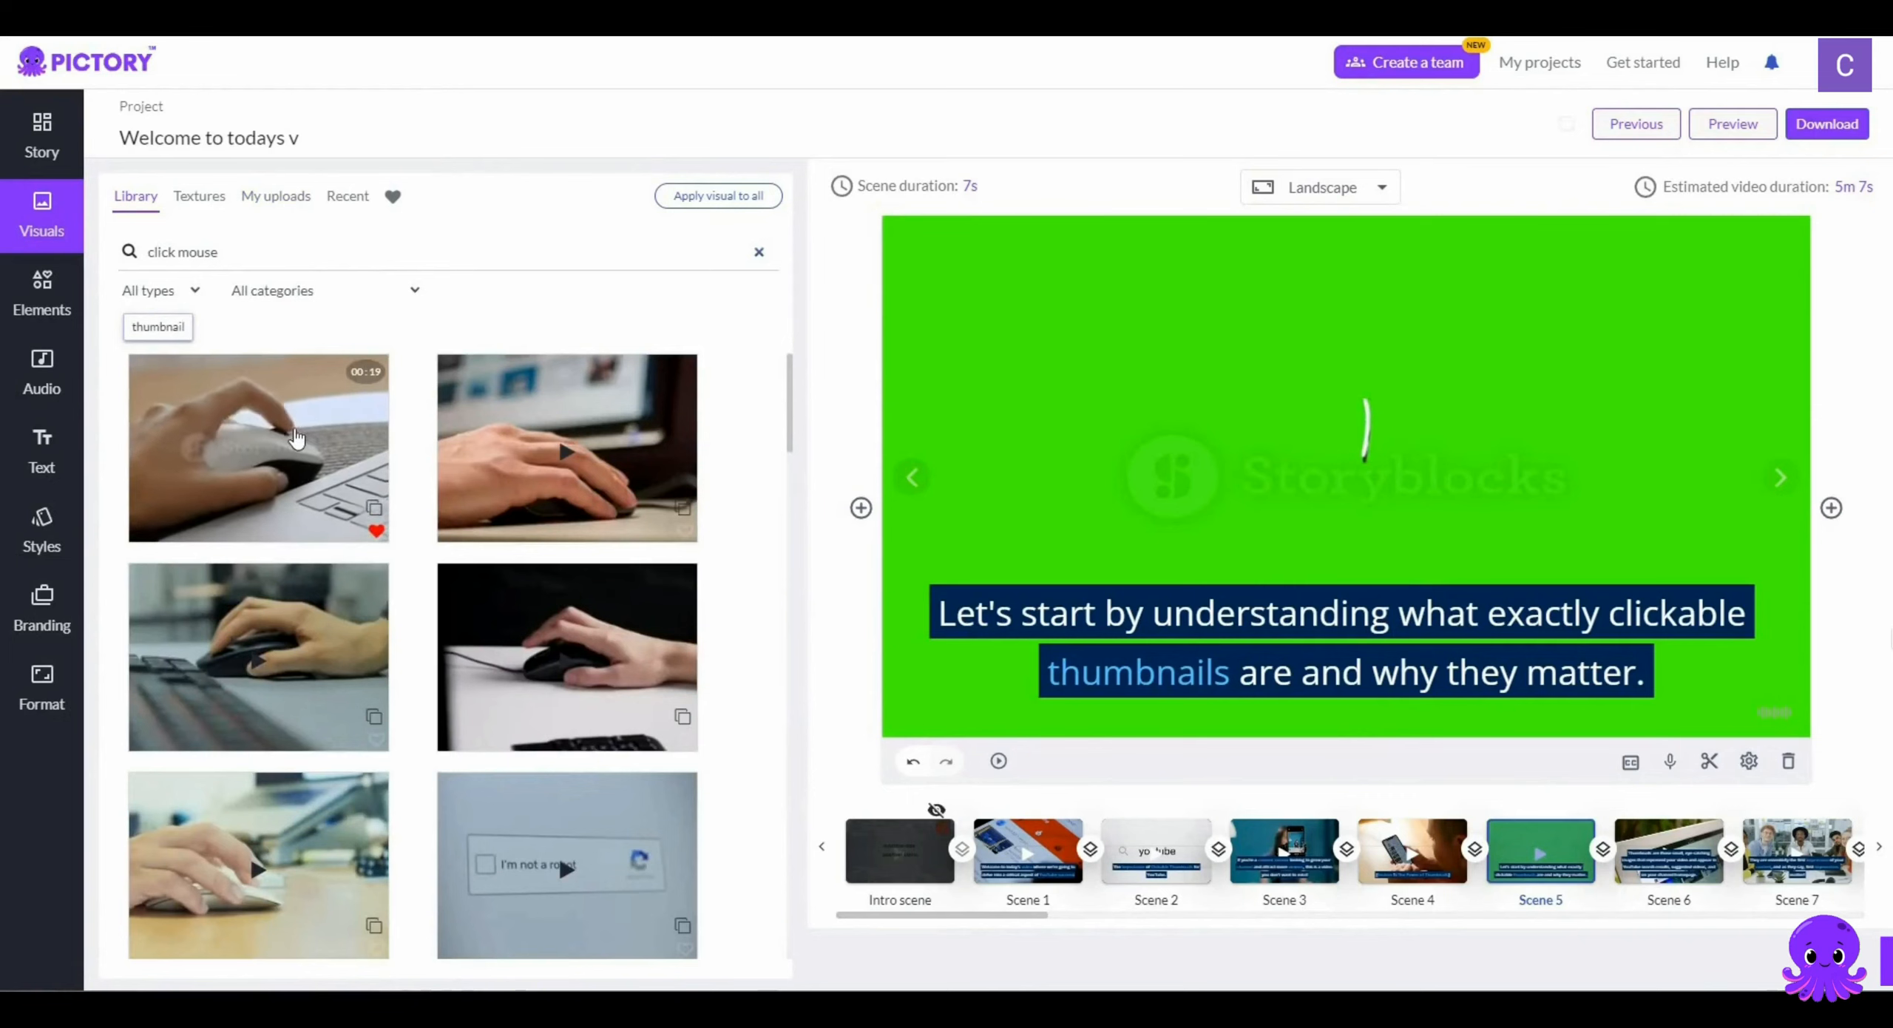
left_click(296, 438)
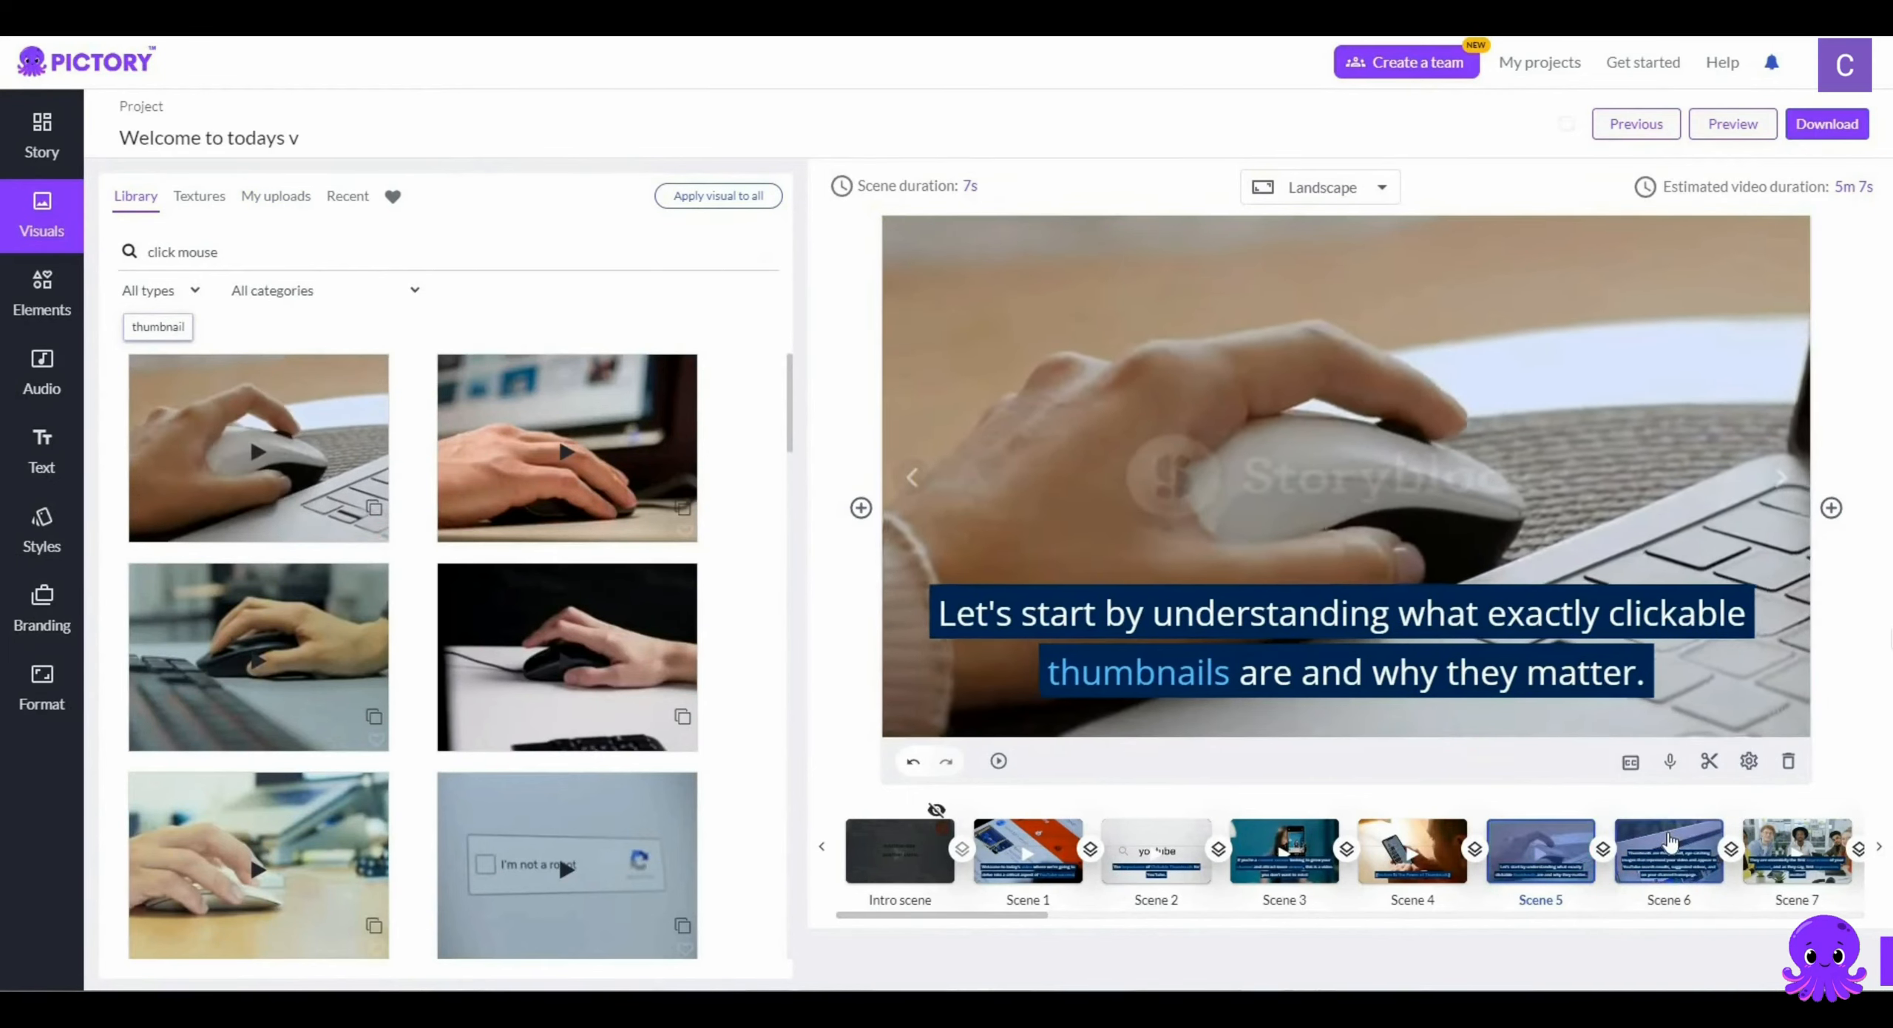
Step: Check the footage assigned to Scenes 6 and 7
left_click(1669, 843)
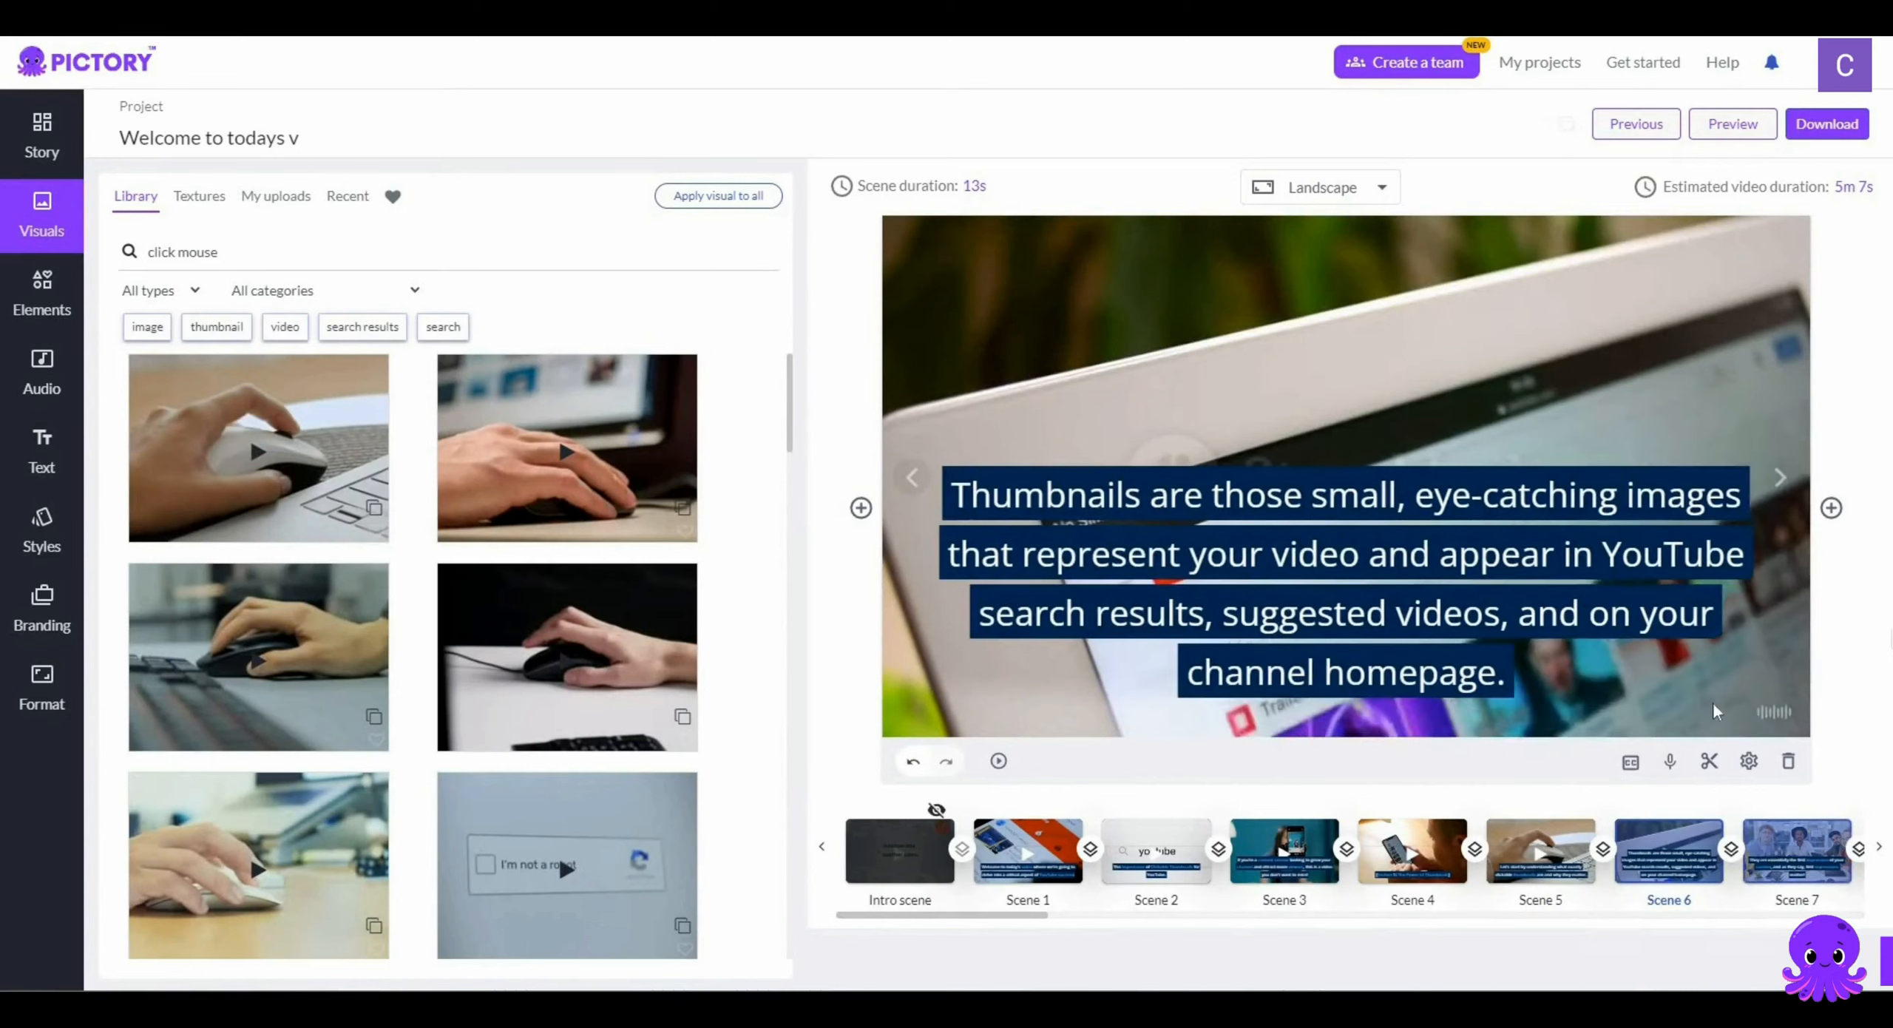
left_click(1772, 847)
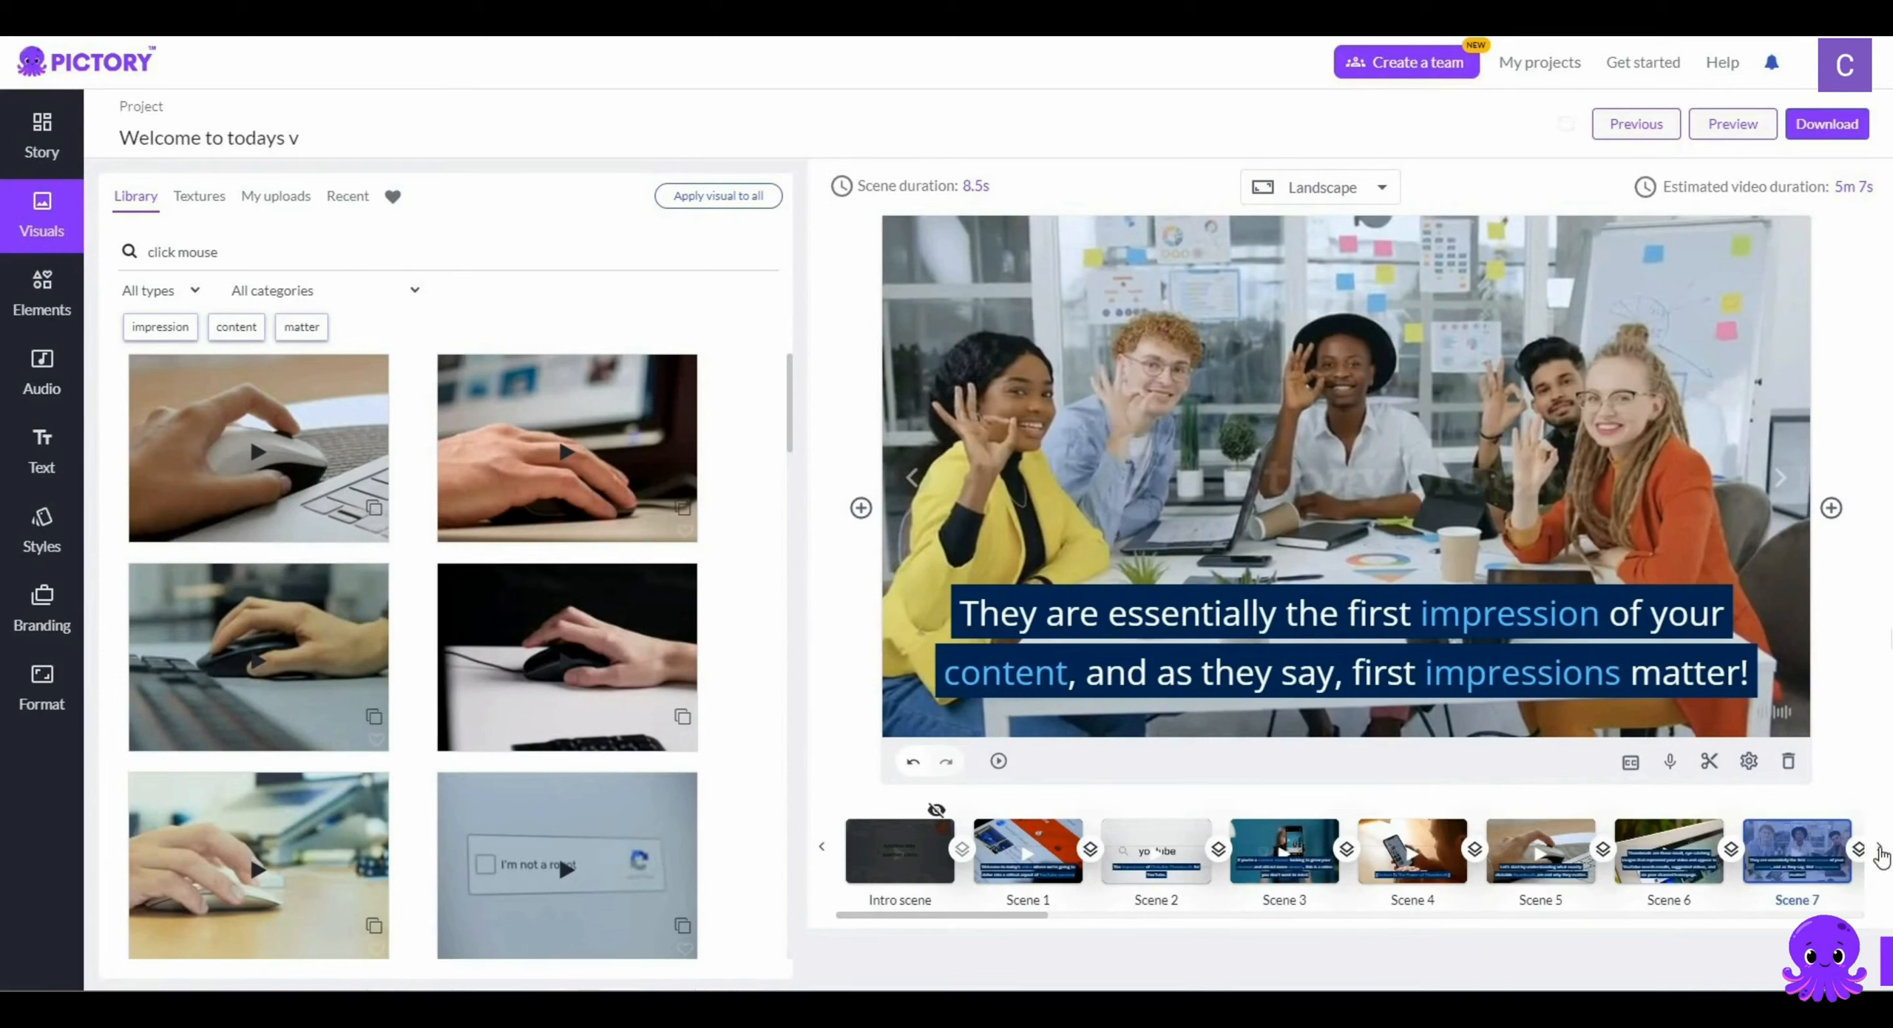
left_click(1881, 850)
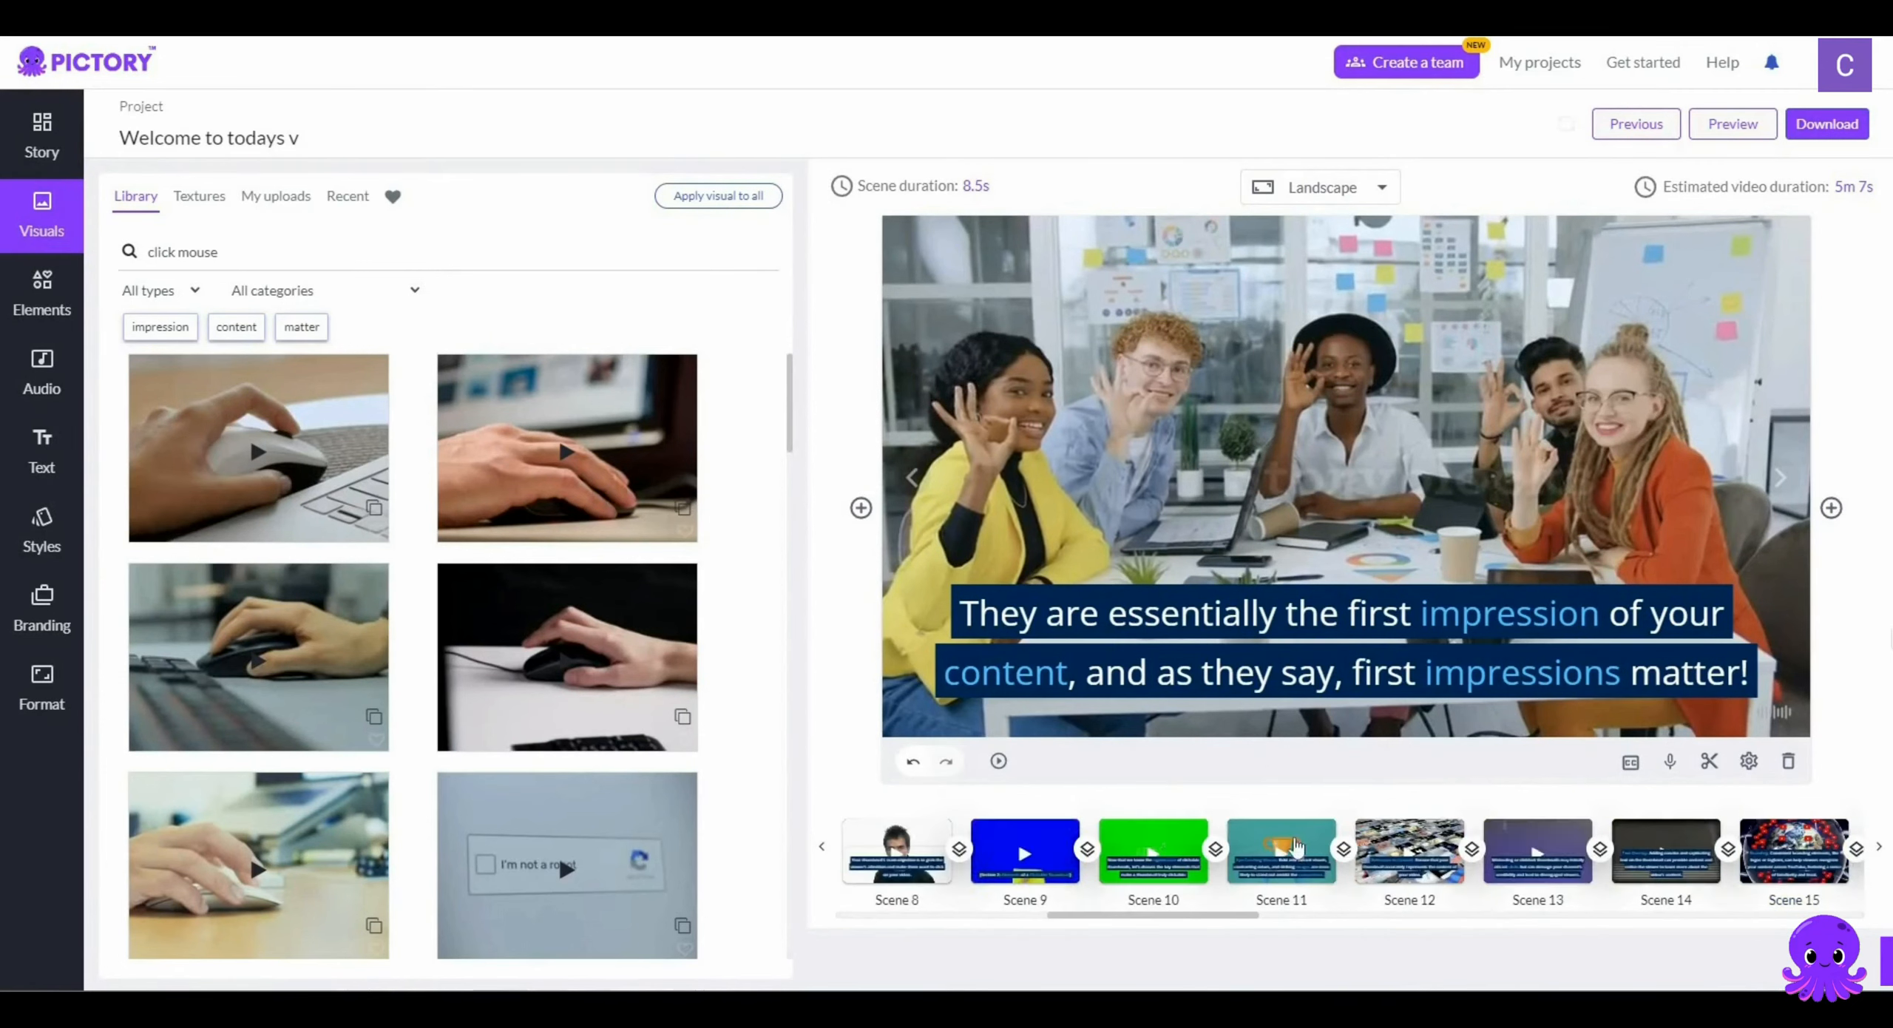
Step: Search for "attention" and set Scene 8's visual to the clip of a focused woman at a laptop with a man behind her
left_click(930, 845)
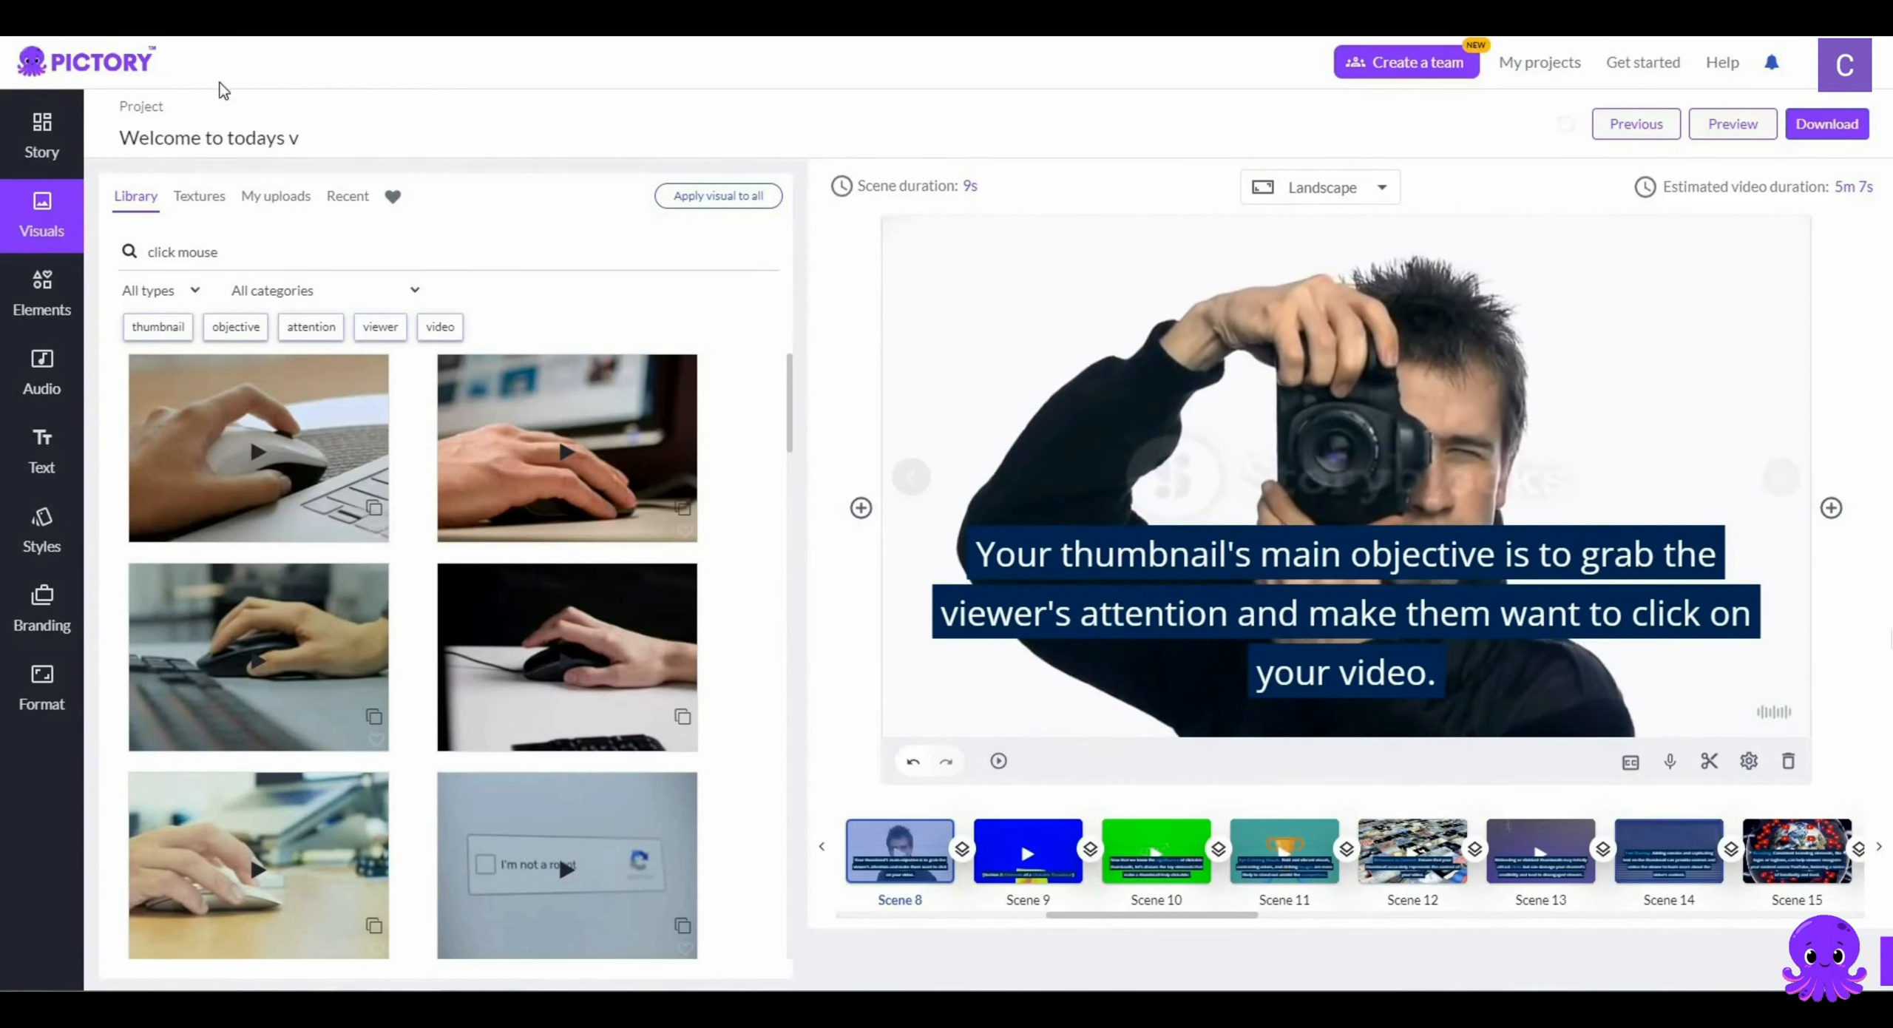
left_click(268, 244)
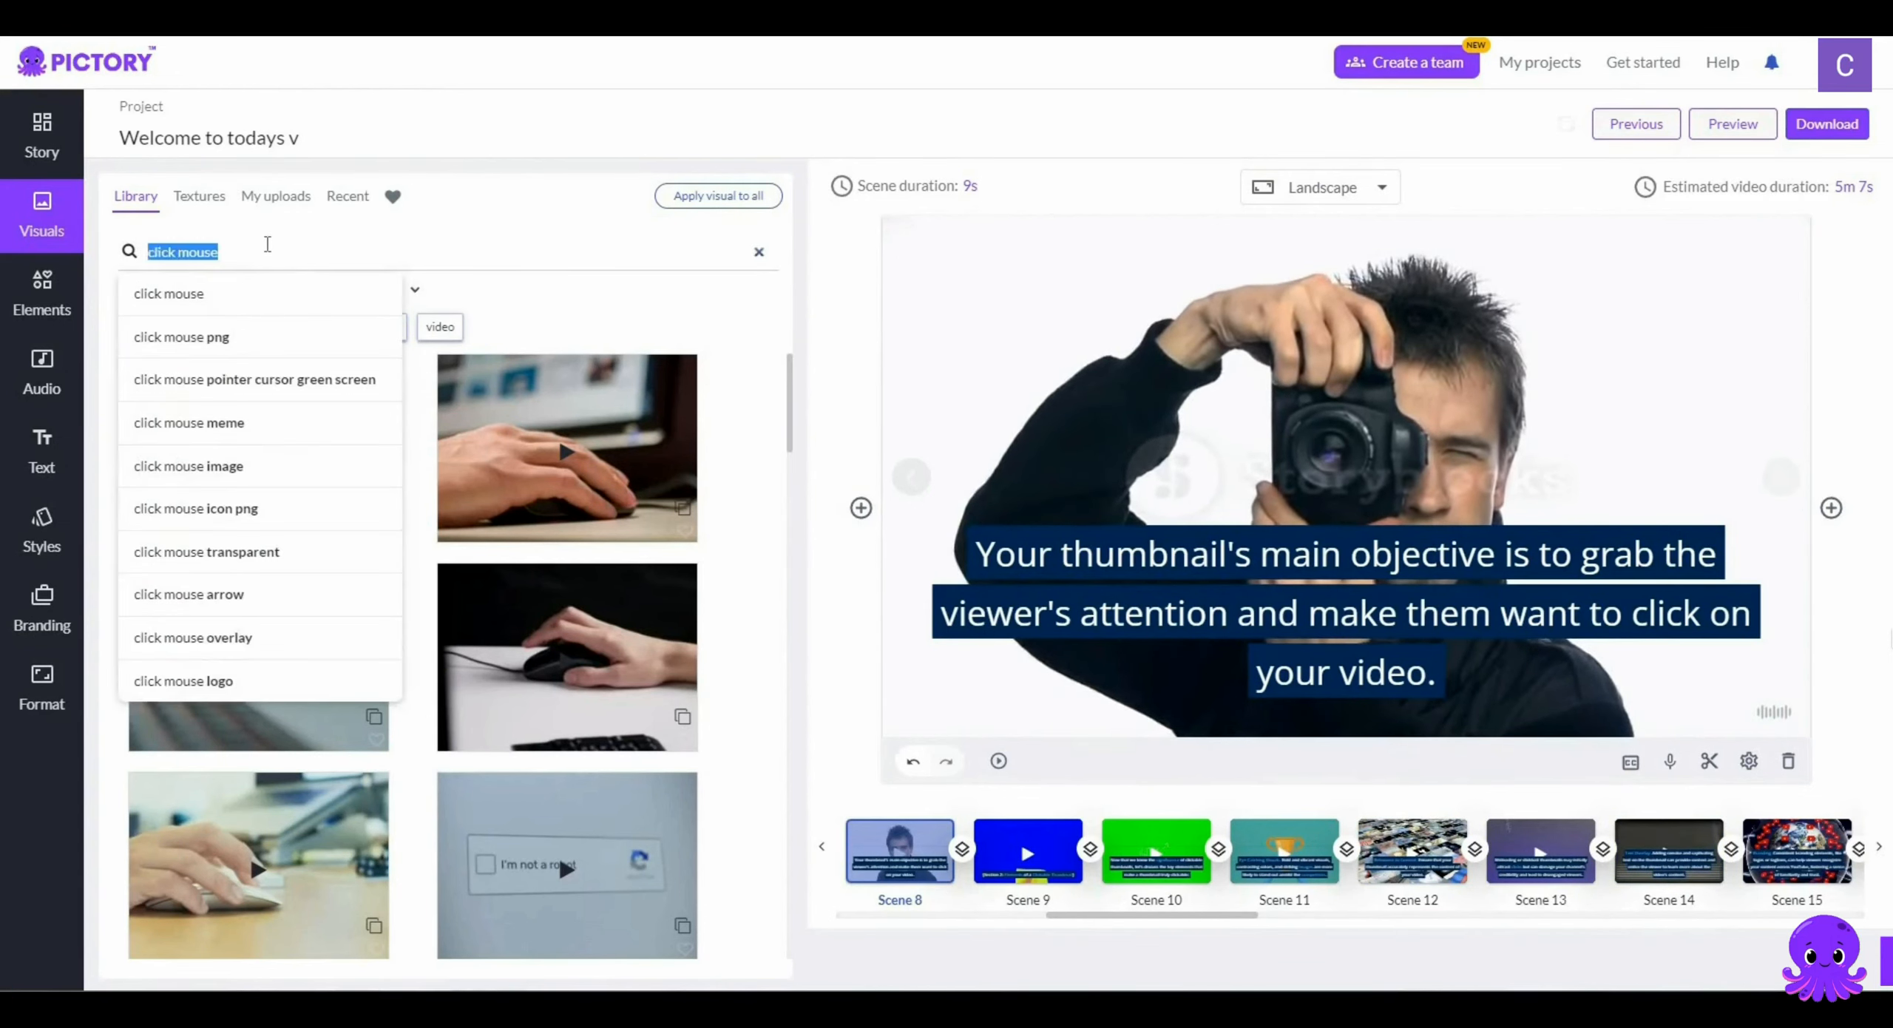
type("attention")
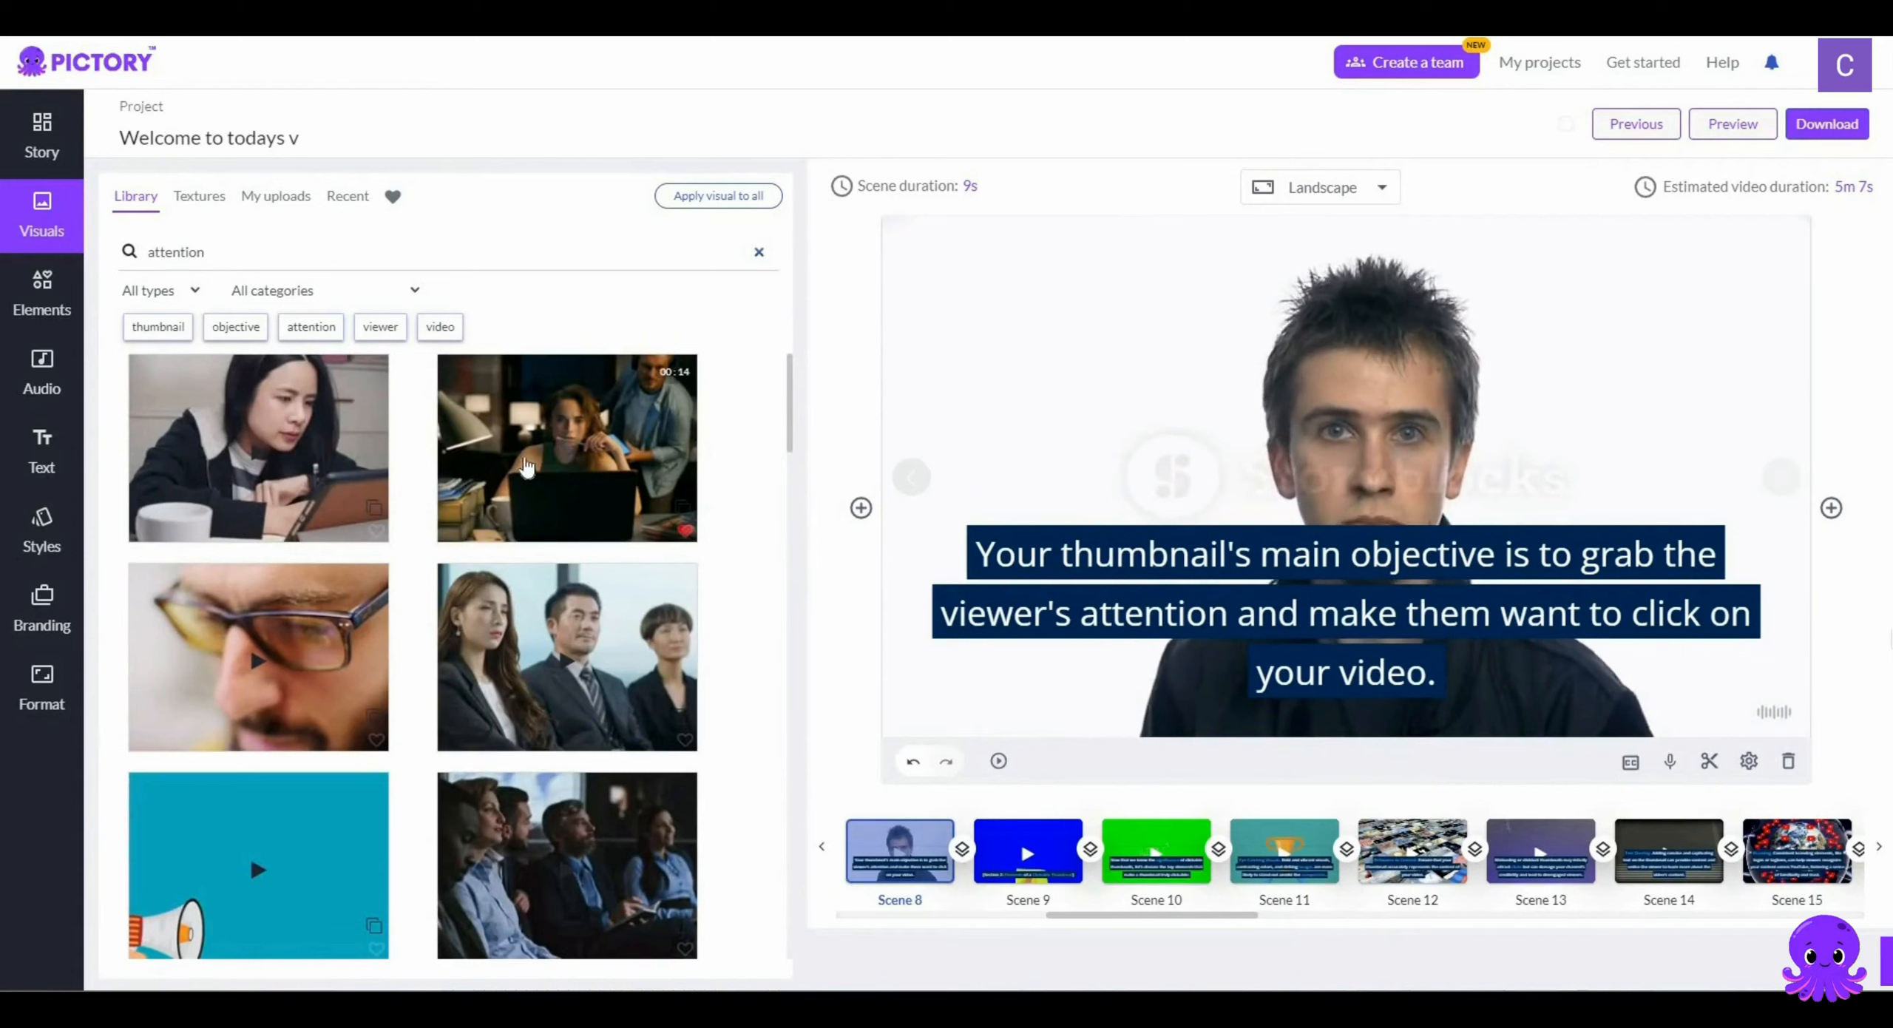
mouse_move(511, 449)
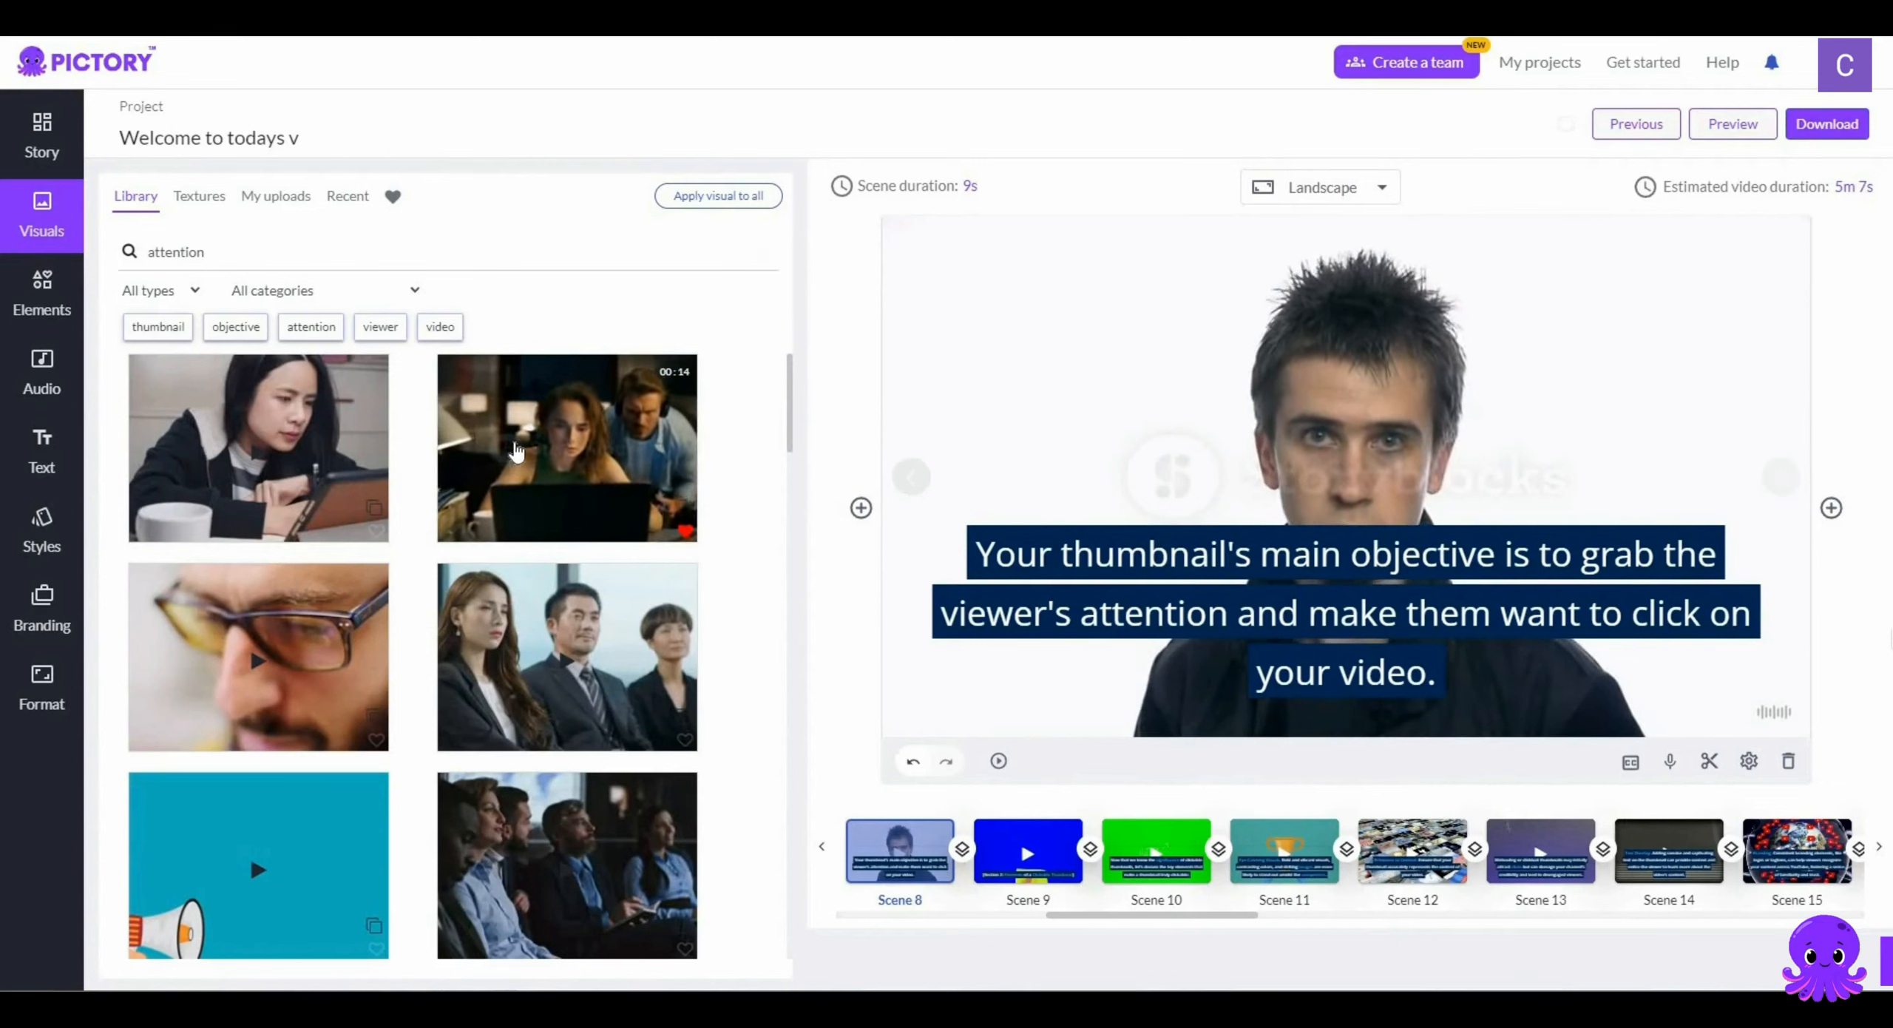
left_click(514, 445)
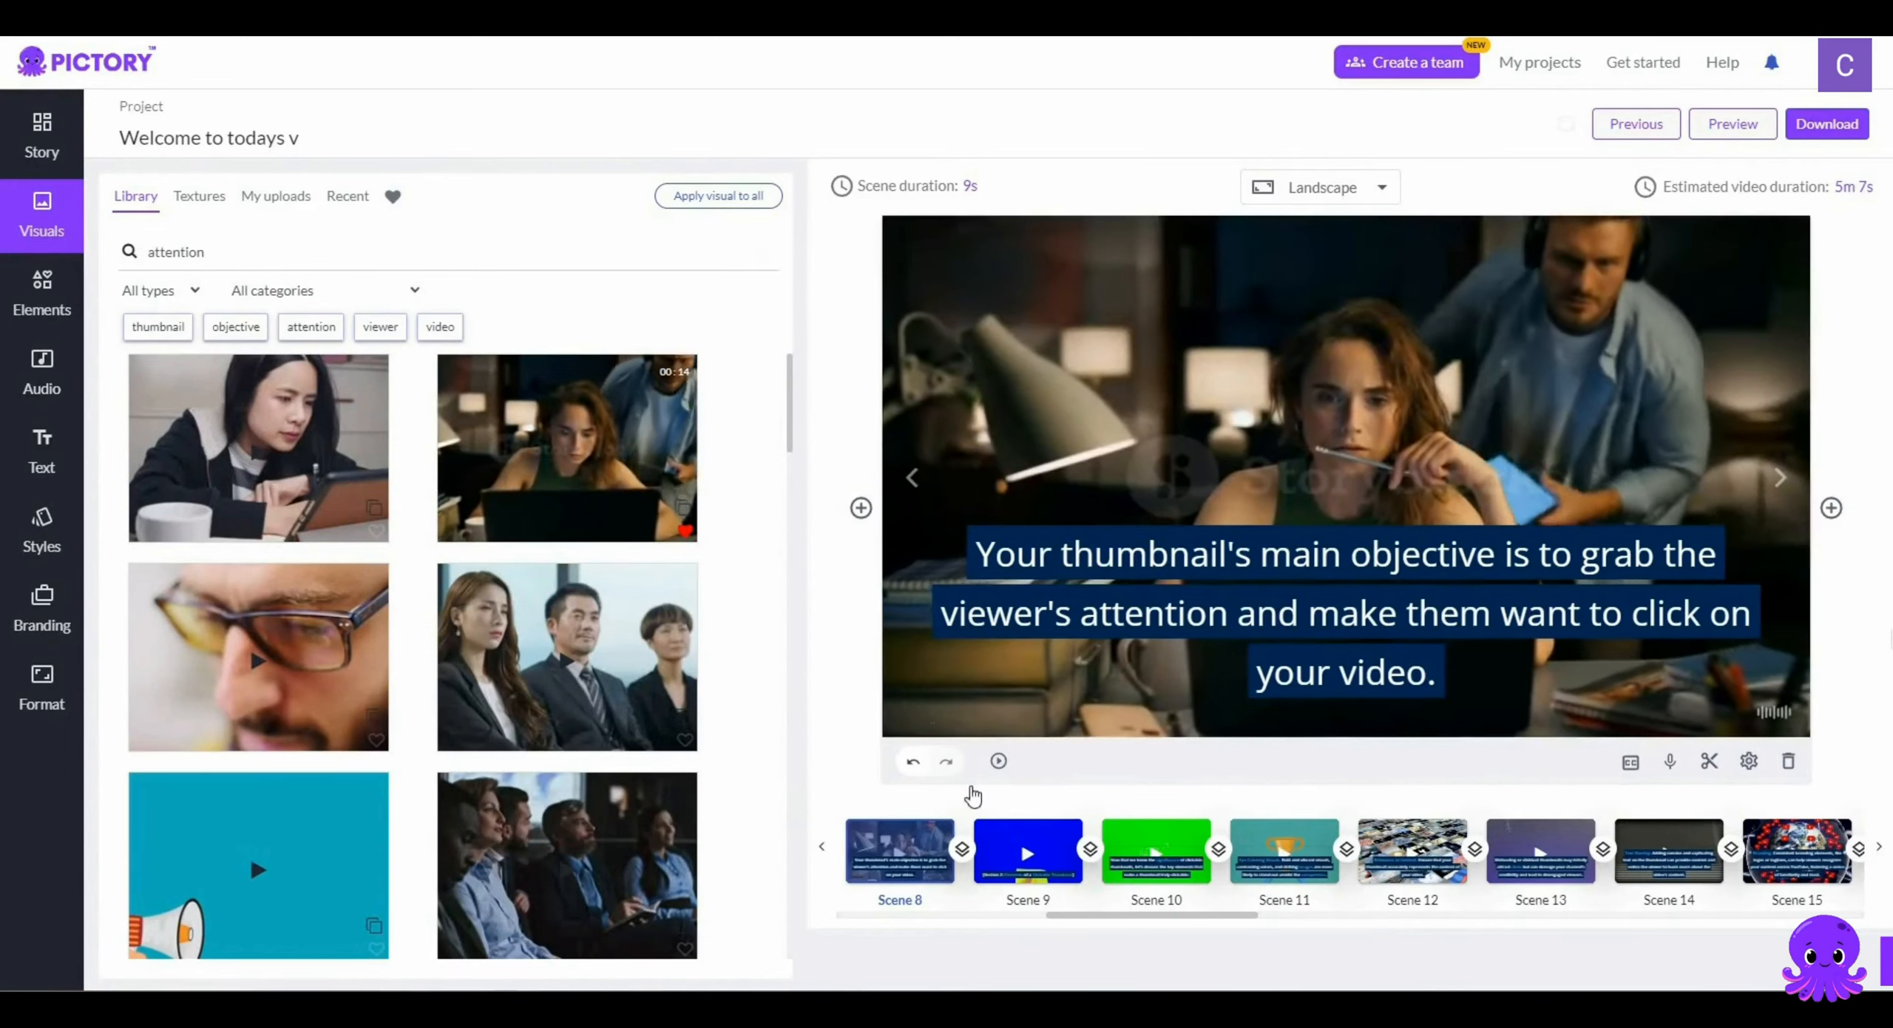
Step: Search for "youtube thumnail" and set Scene 9's visual to the clip of hands scrolling a video feed on a white phone
left_click(1070, 836)
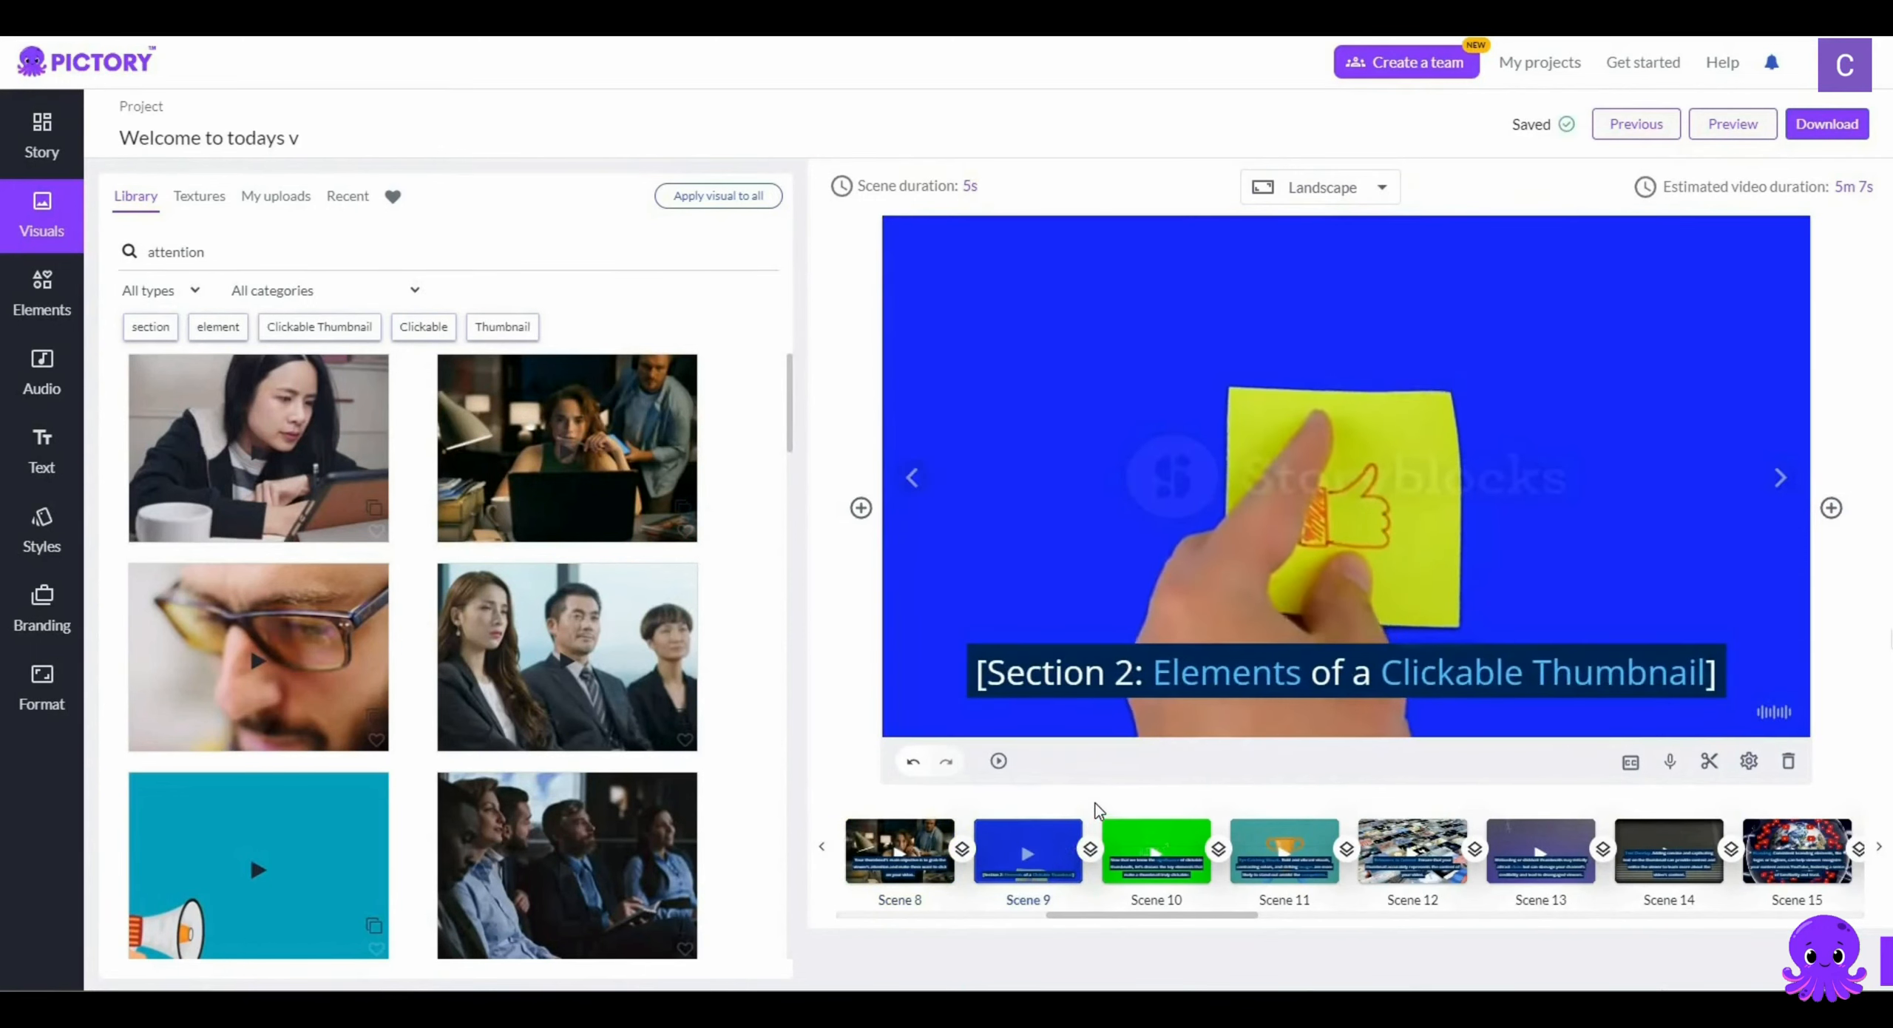
double_click(323, 255)
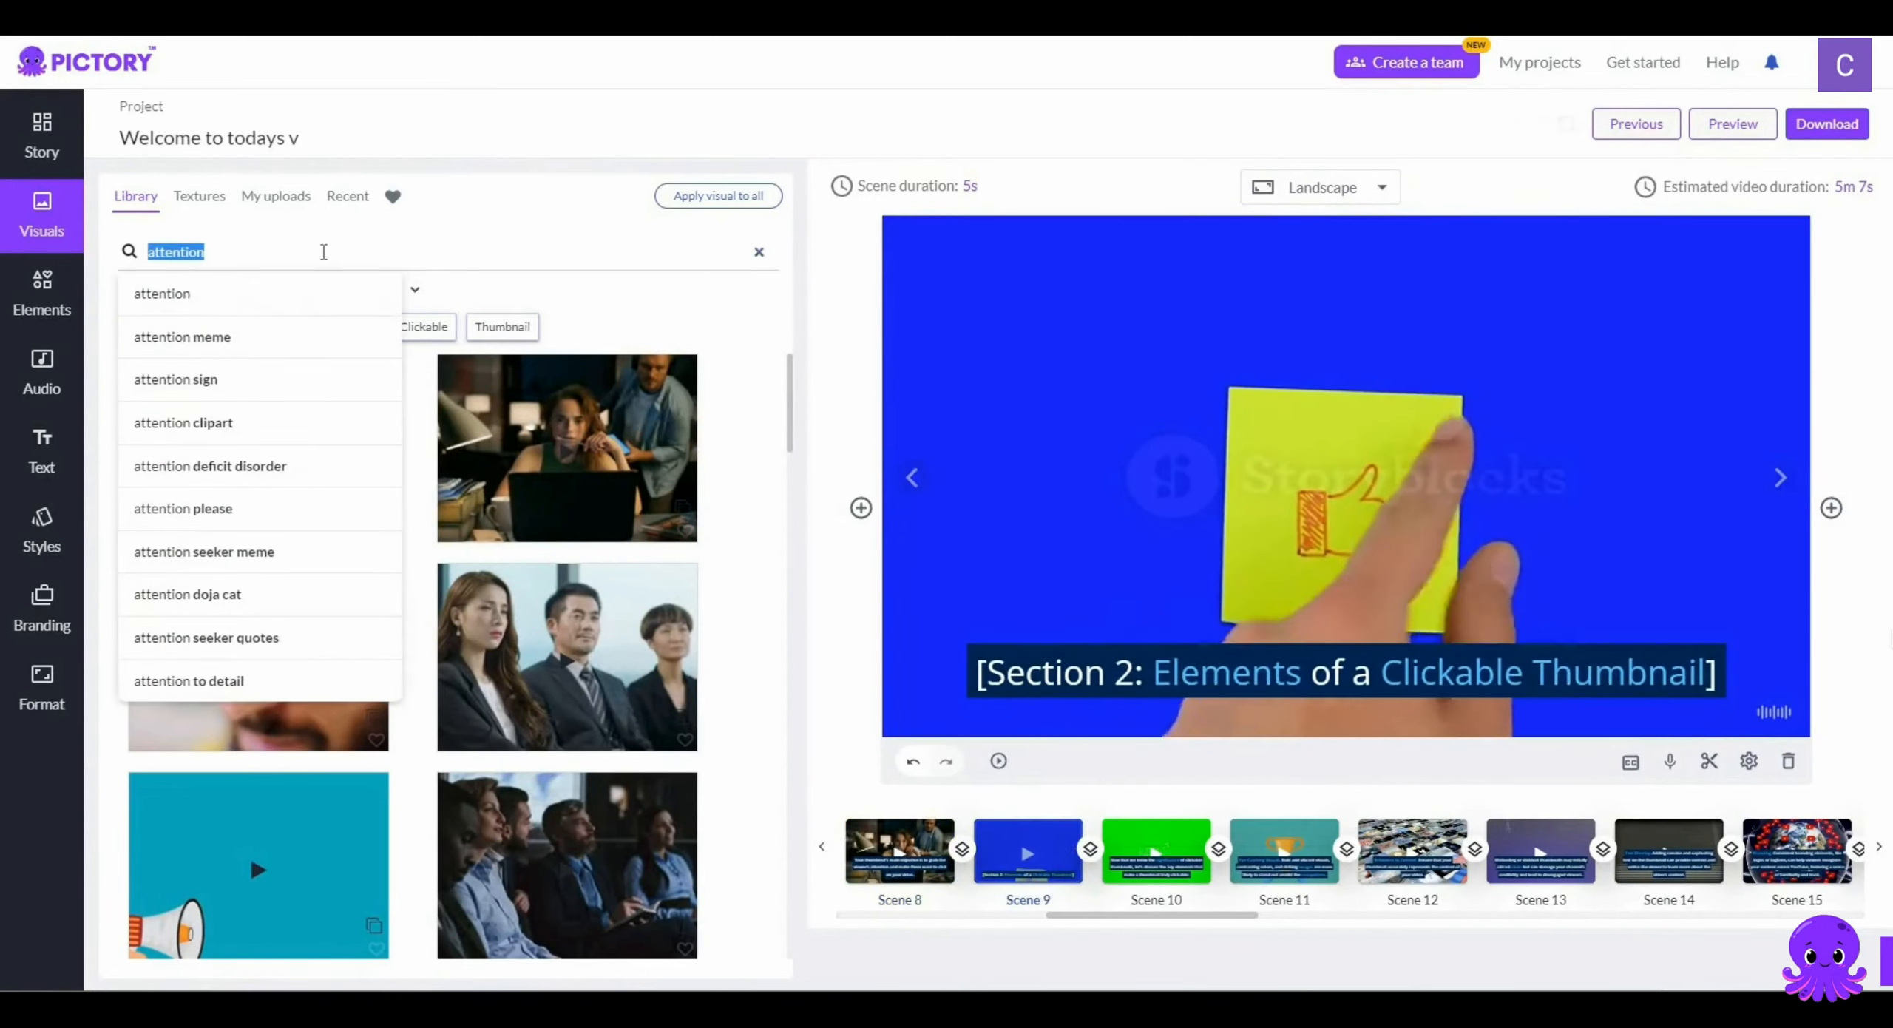
type("youtube")
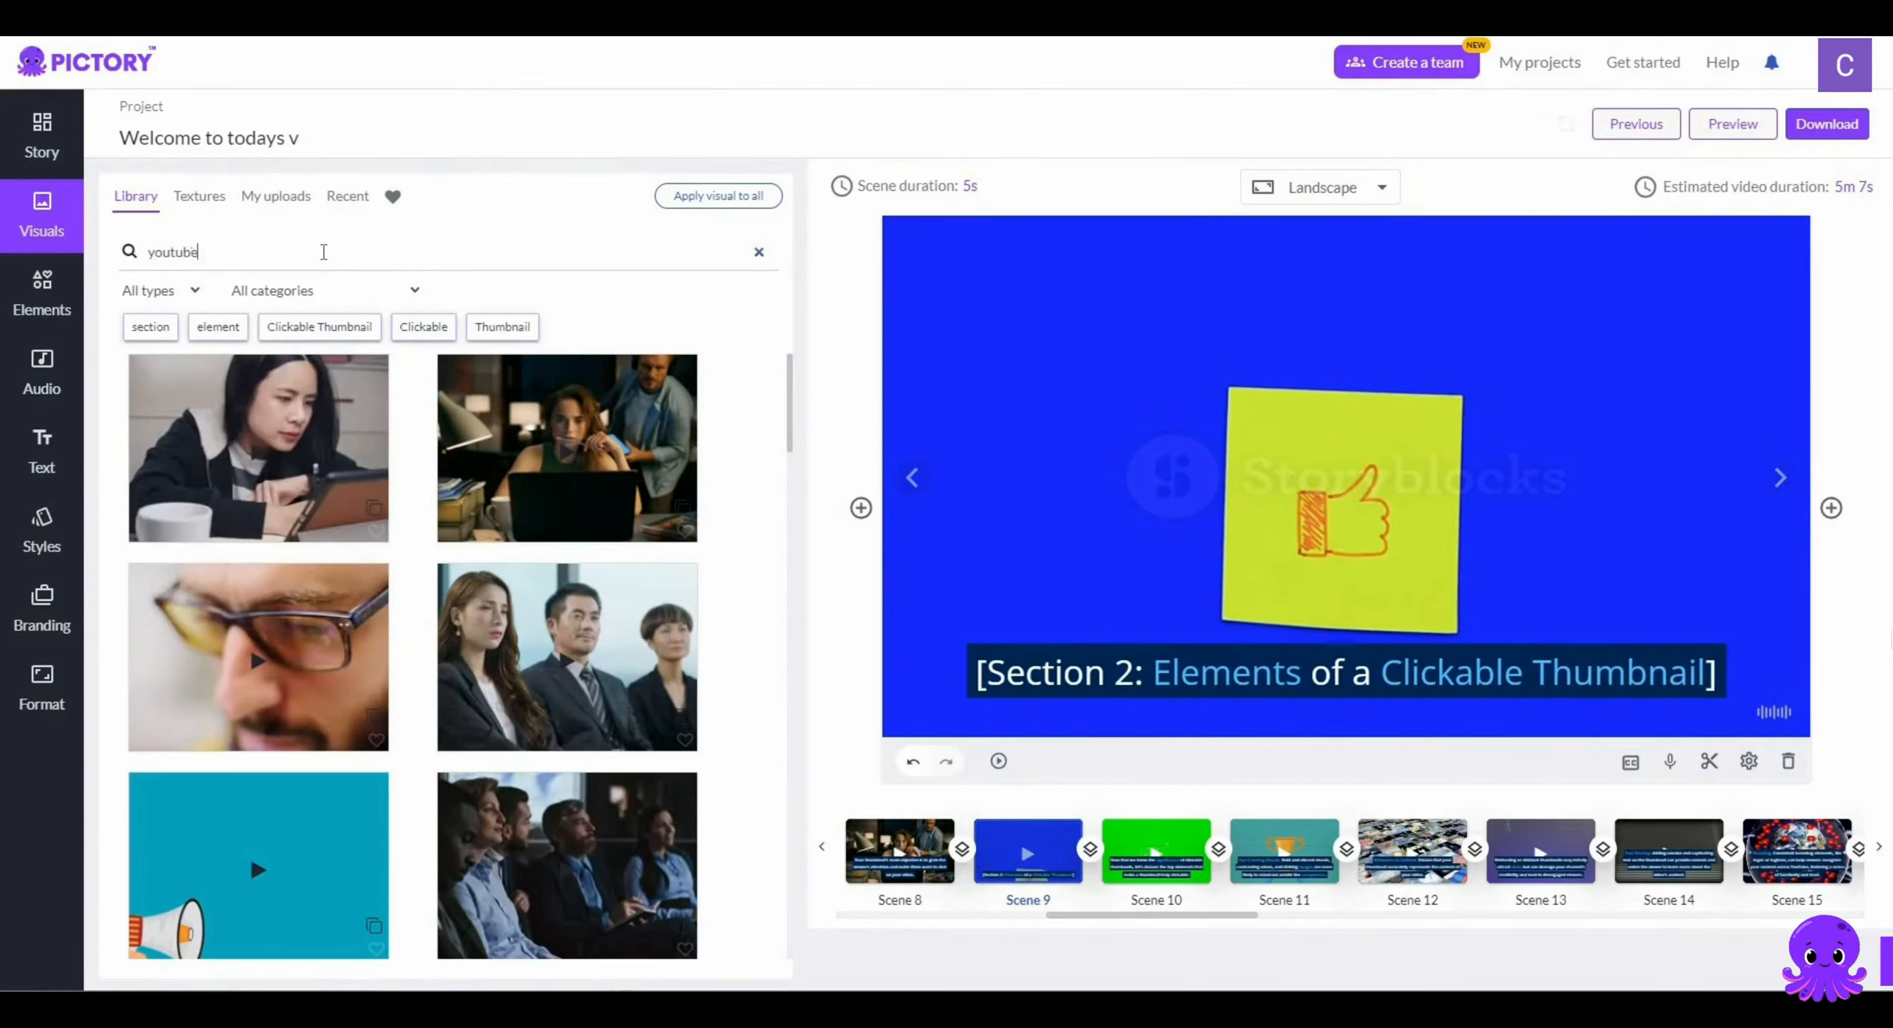
type(" thumnail")
key("Return")
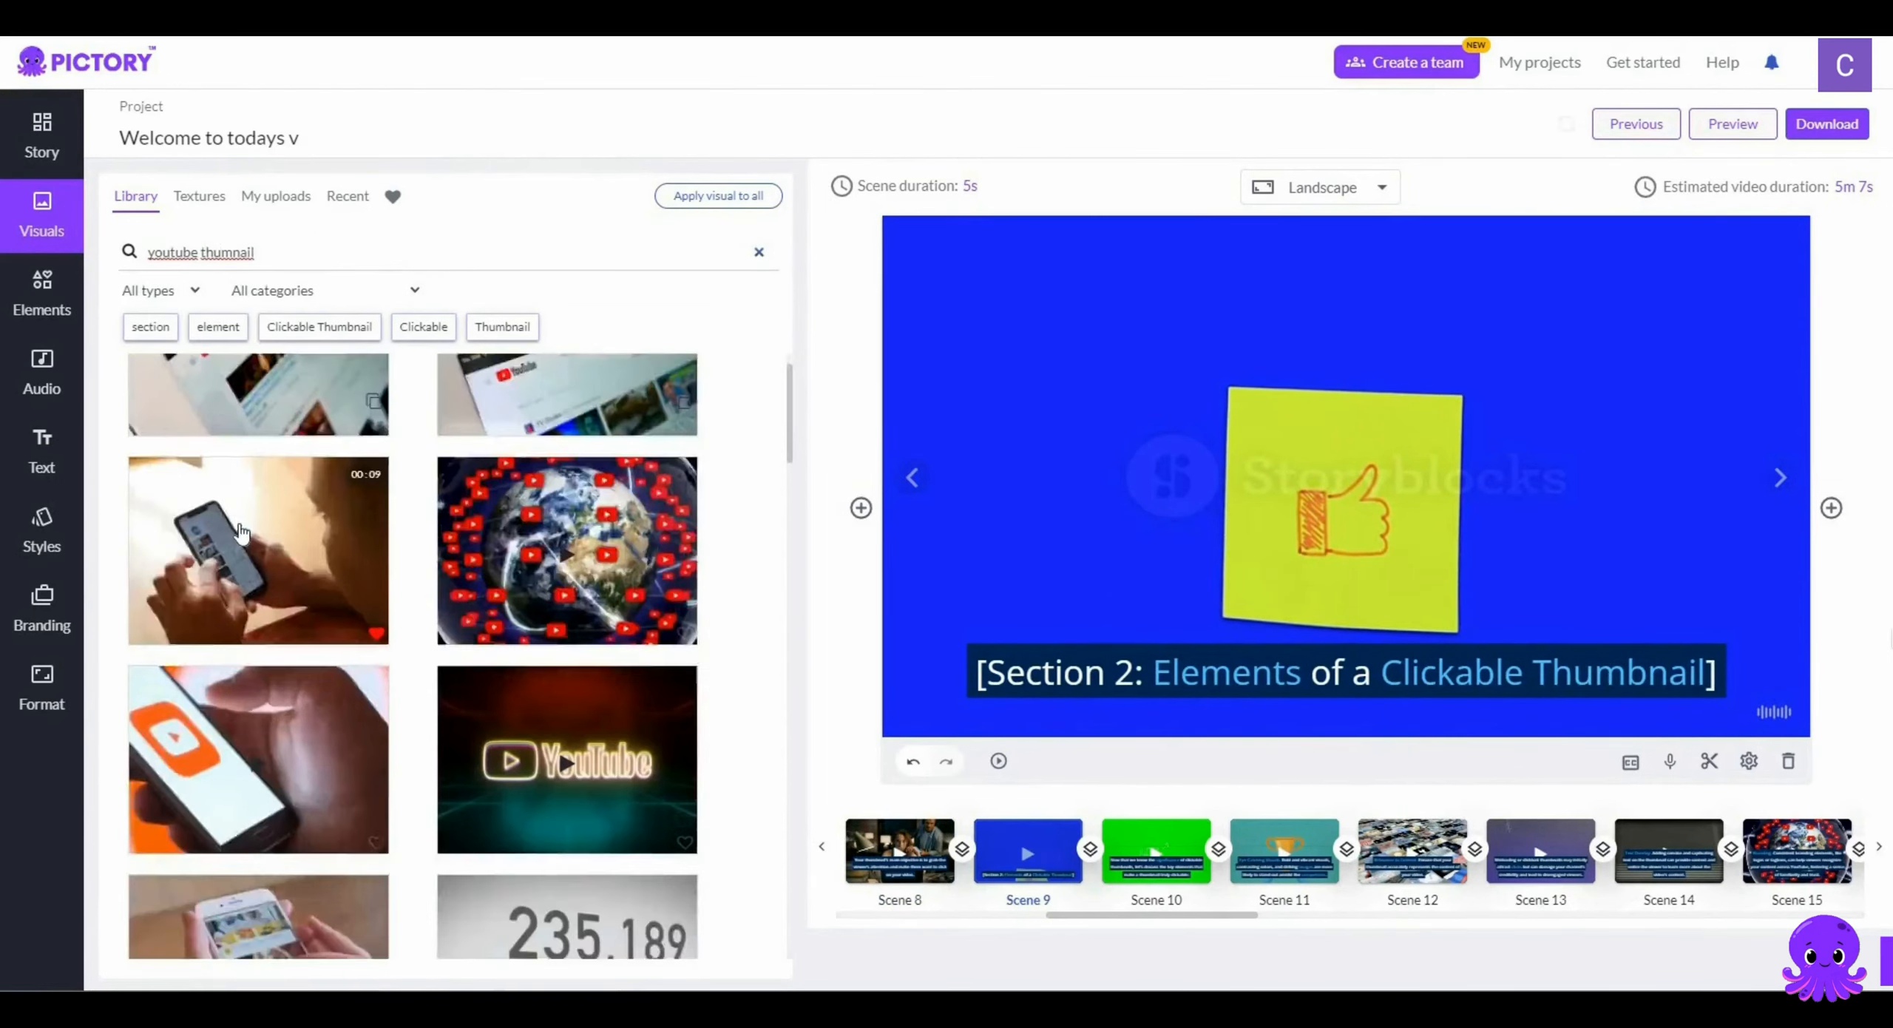
scroll(244, 533, "down", 4)
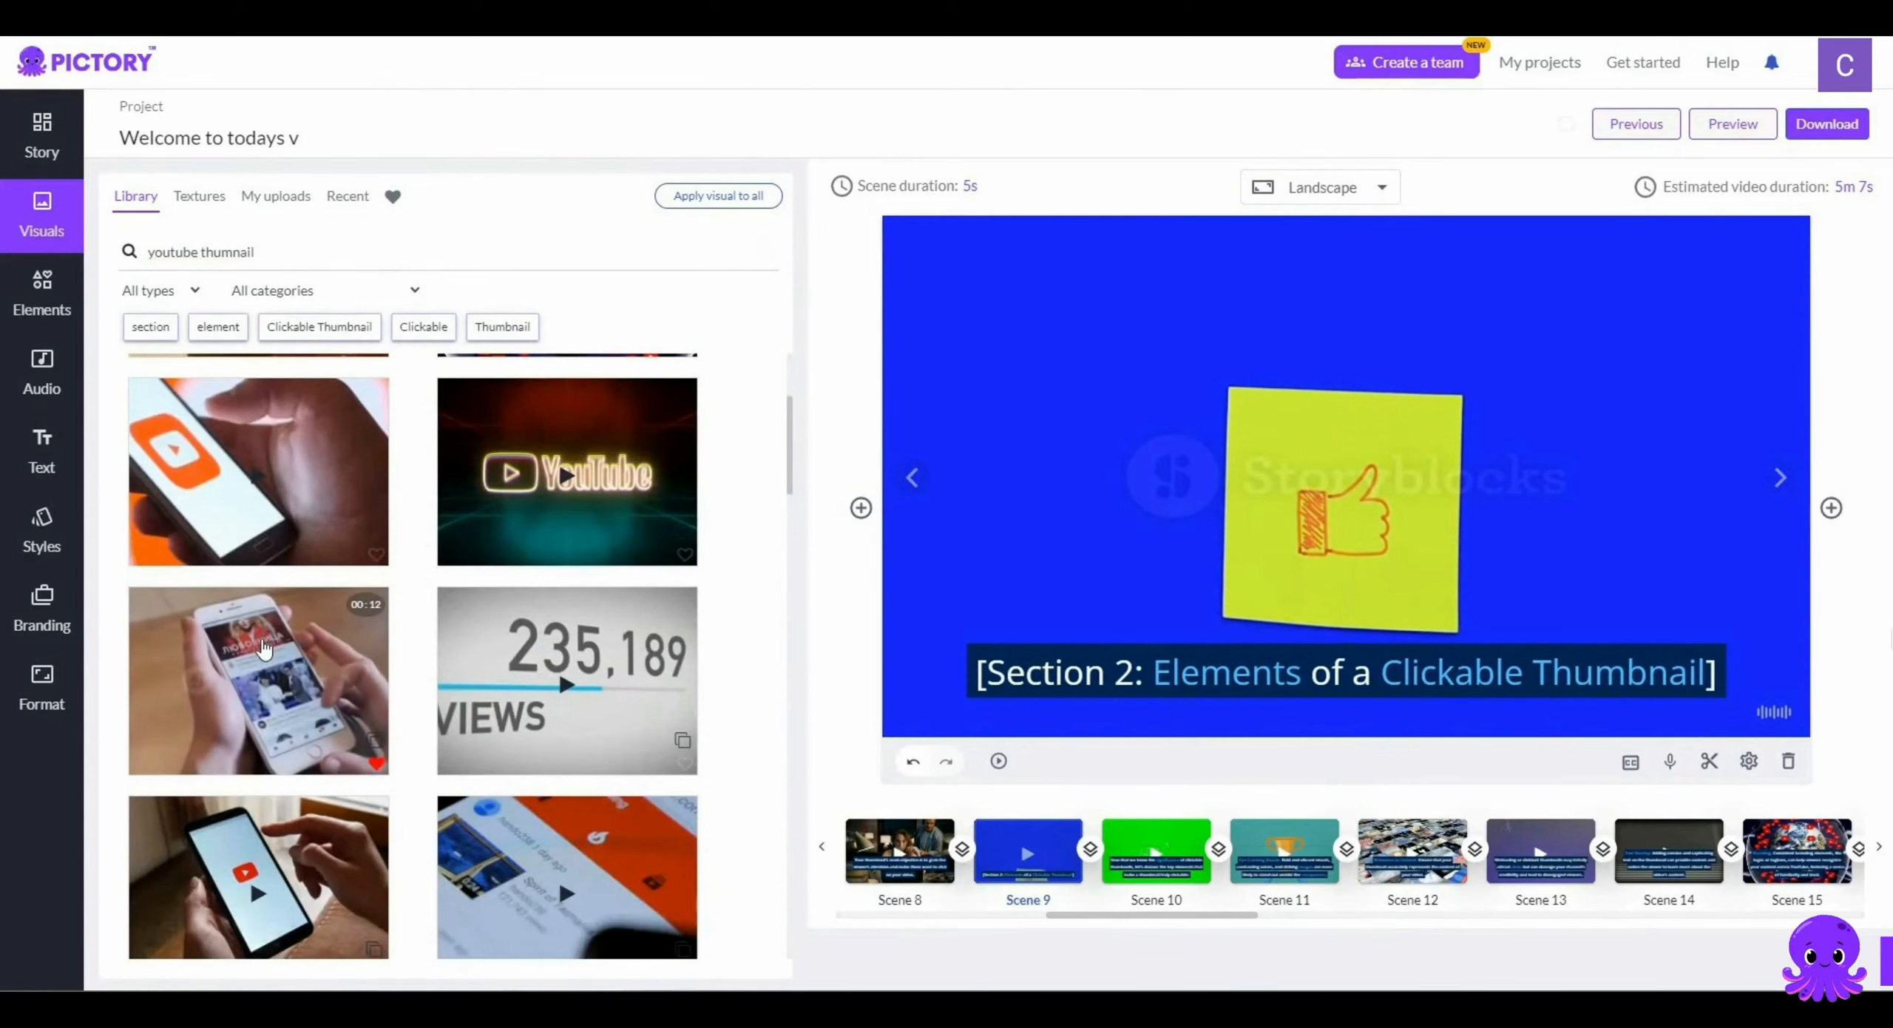
left_click(264, 648)
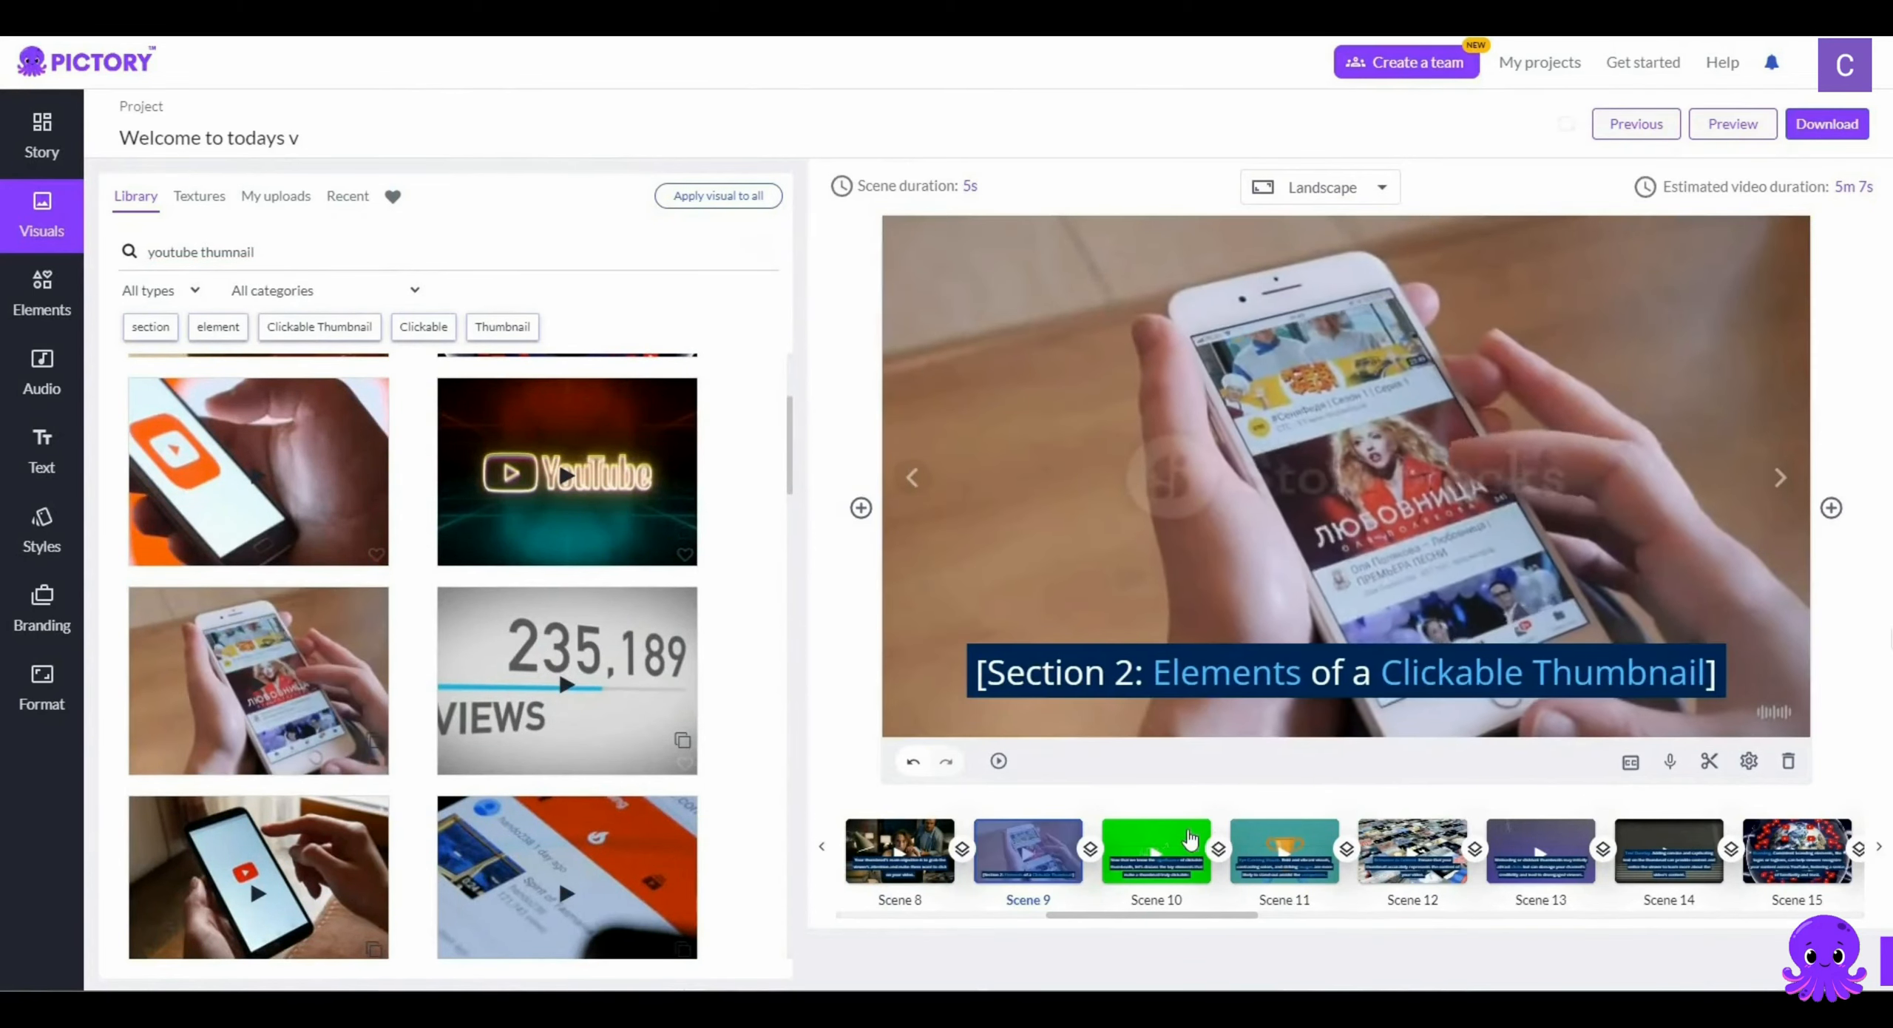
Step: Replace Scene 10's visual with the same white phone clip used in Scene 9
left_click(1188, 837)
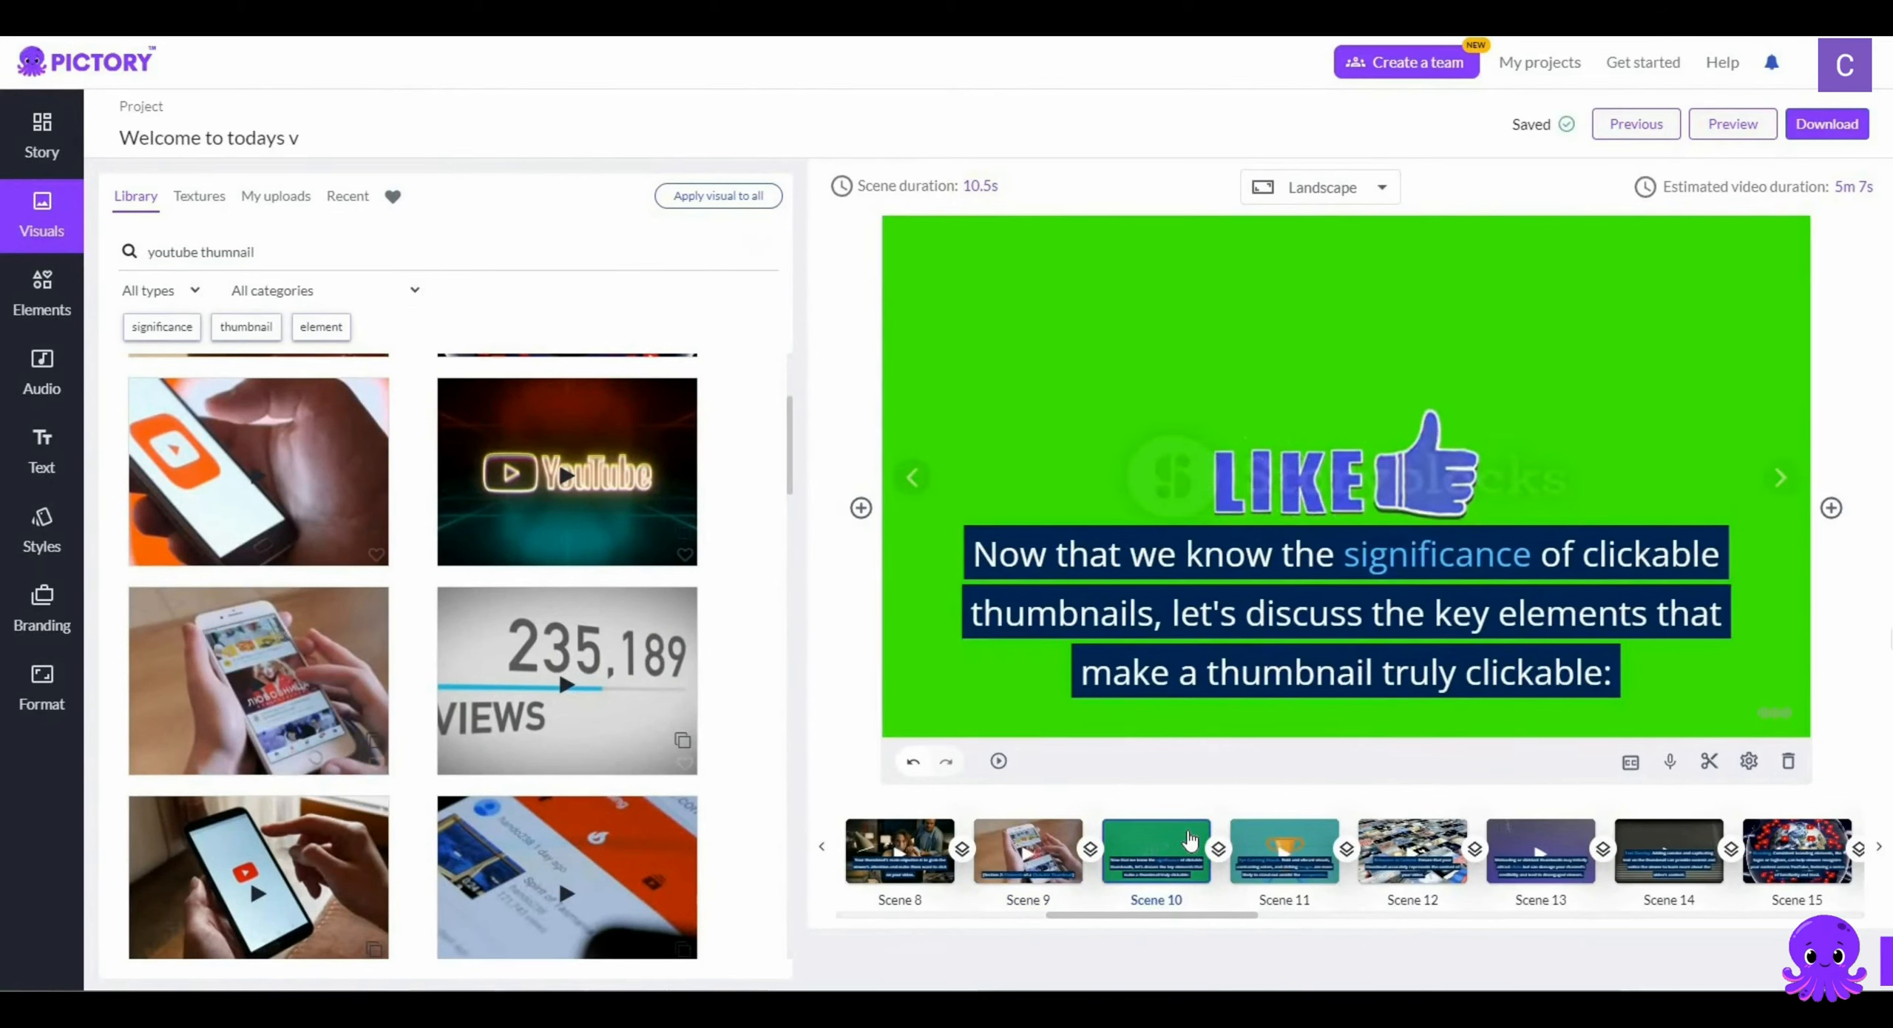
left_click(1056, 837)
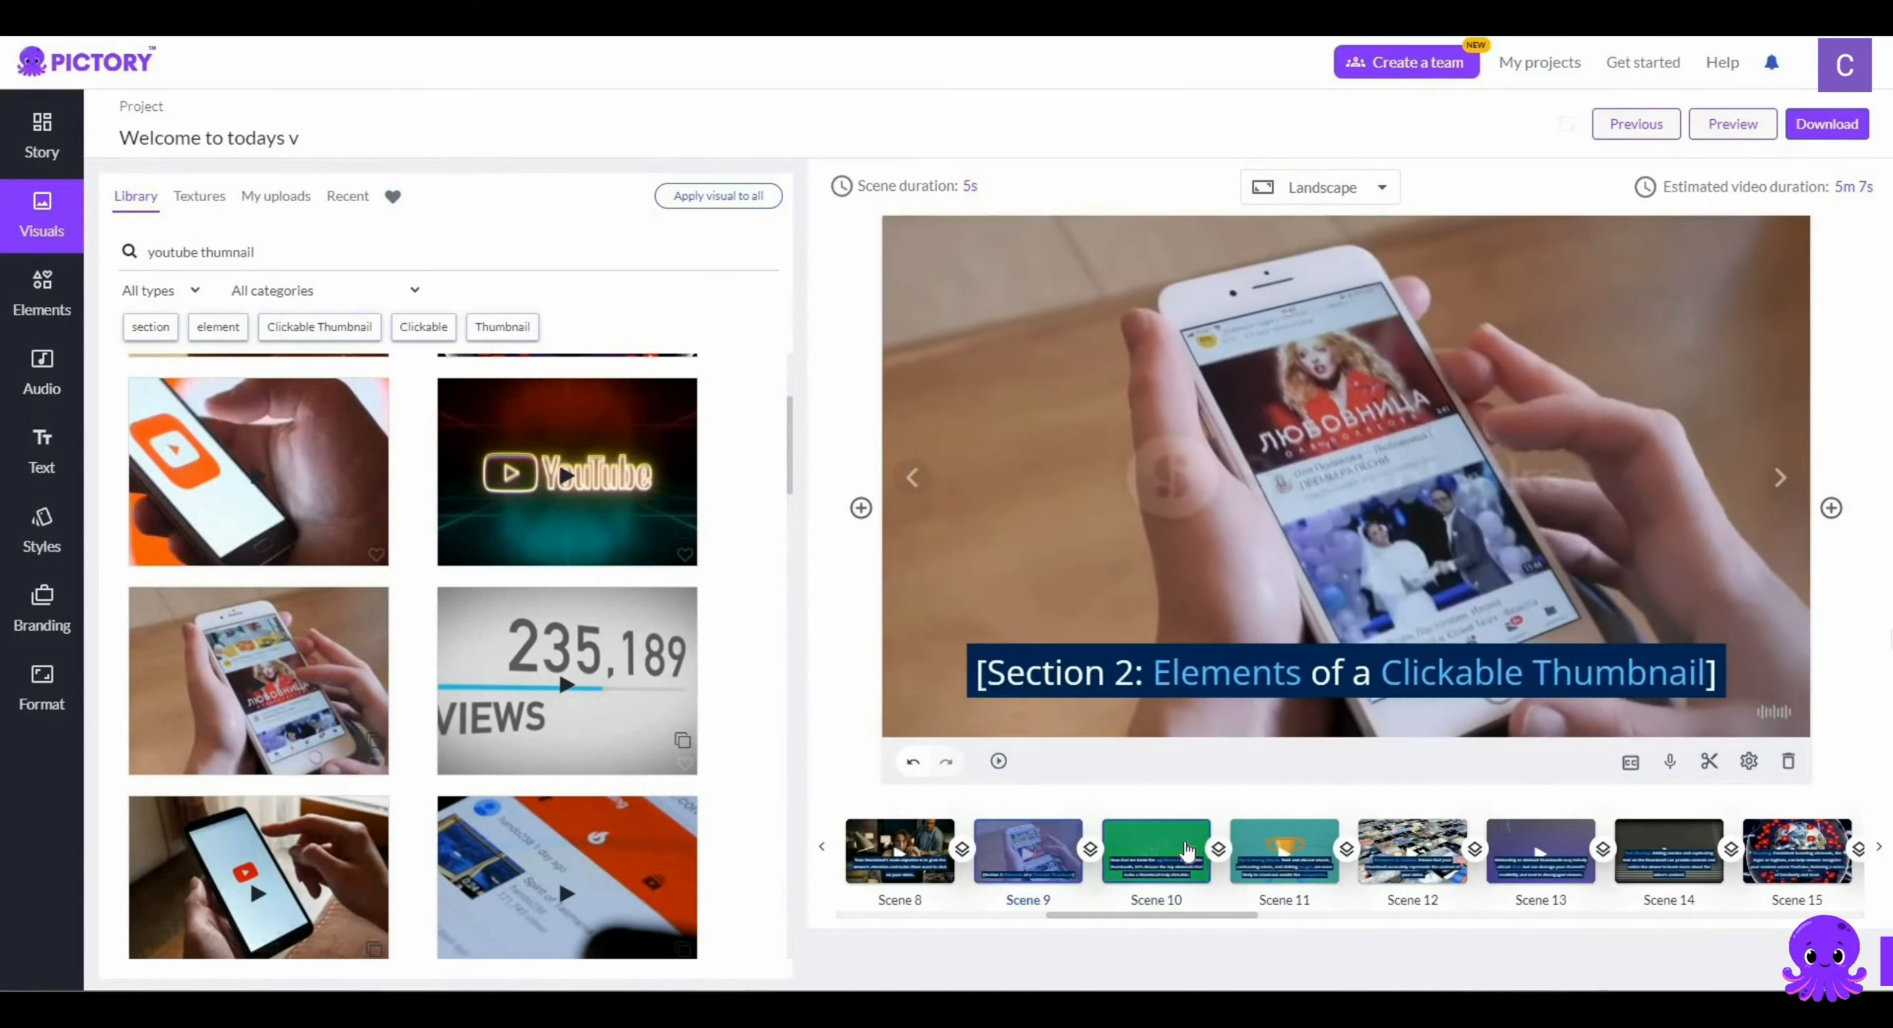
left_click(1183, 847)
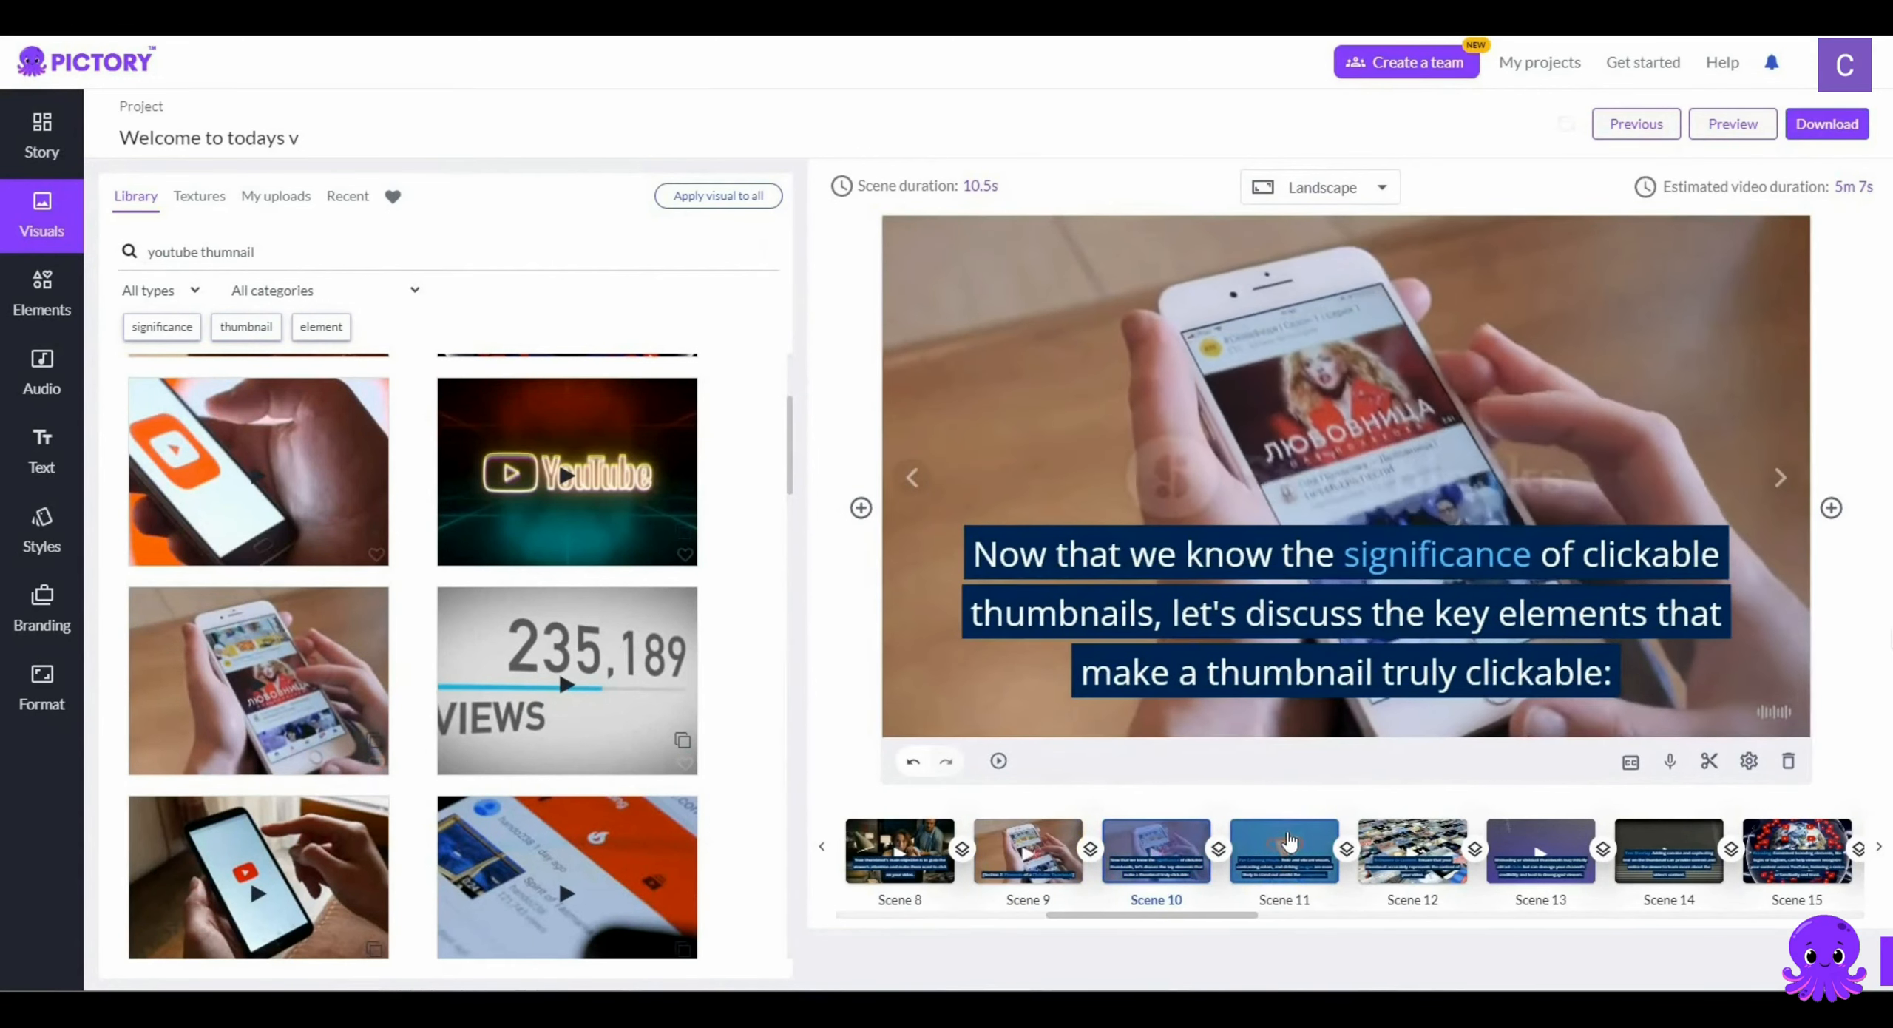
Step: Search the visual library for "eye catching visual" for Scene 11 and look through the results
left_click(1287, 840)
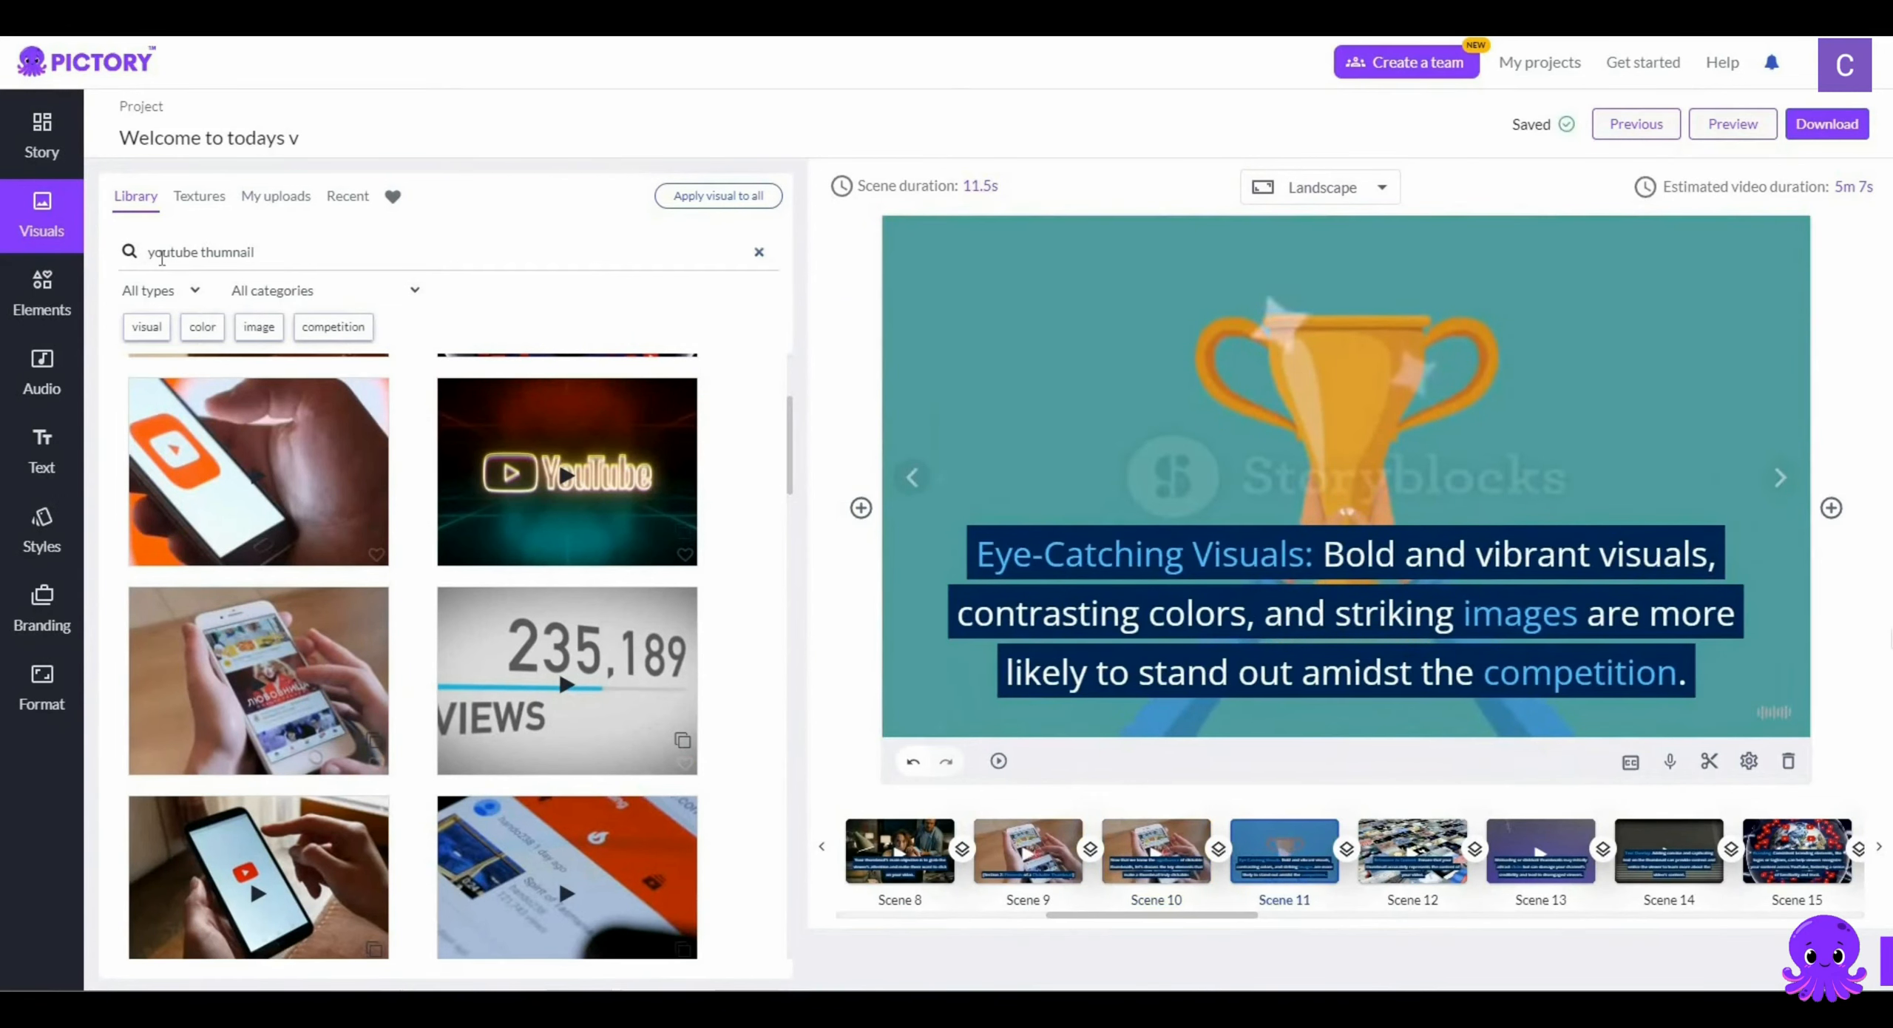
double_click(166, 253)
type("eye catching vi")
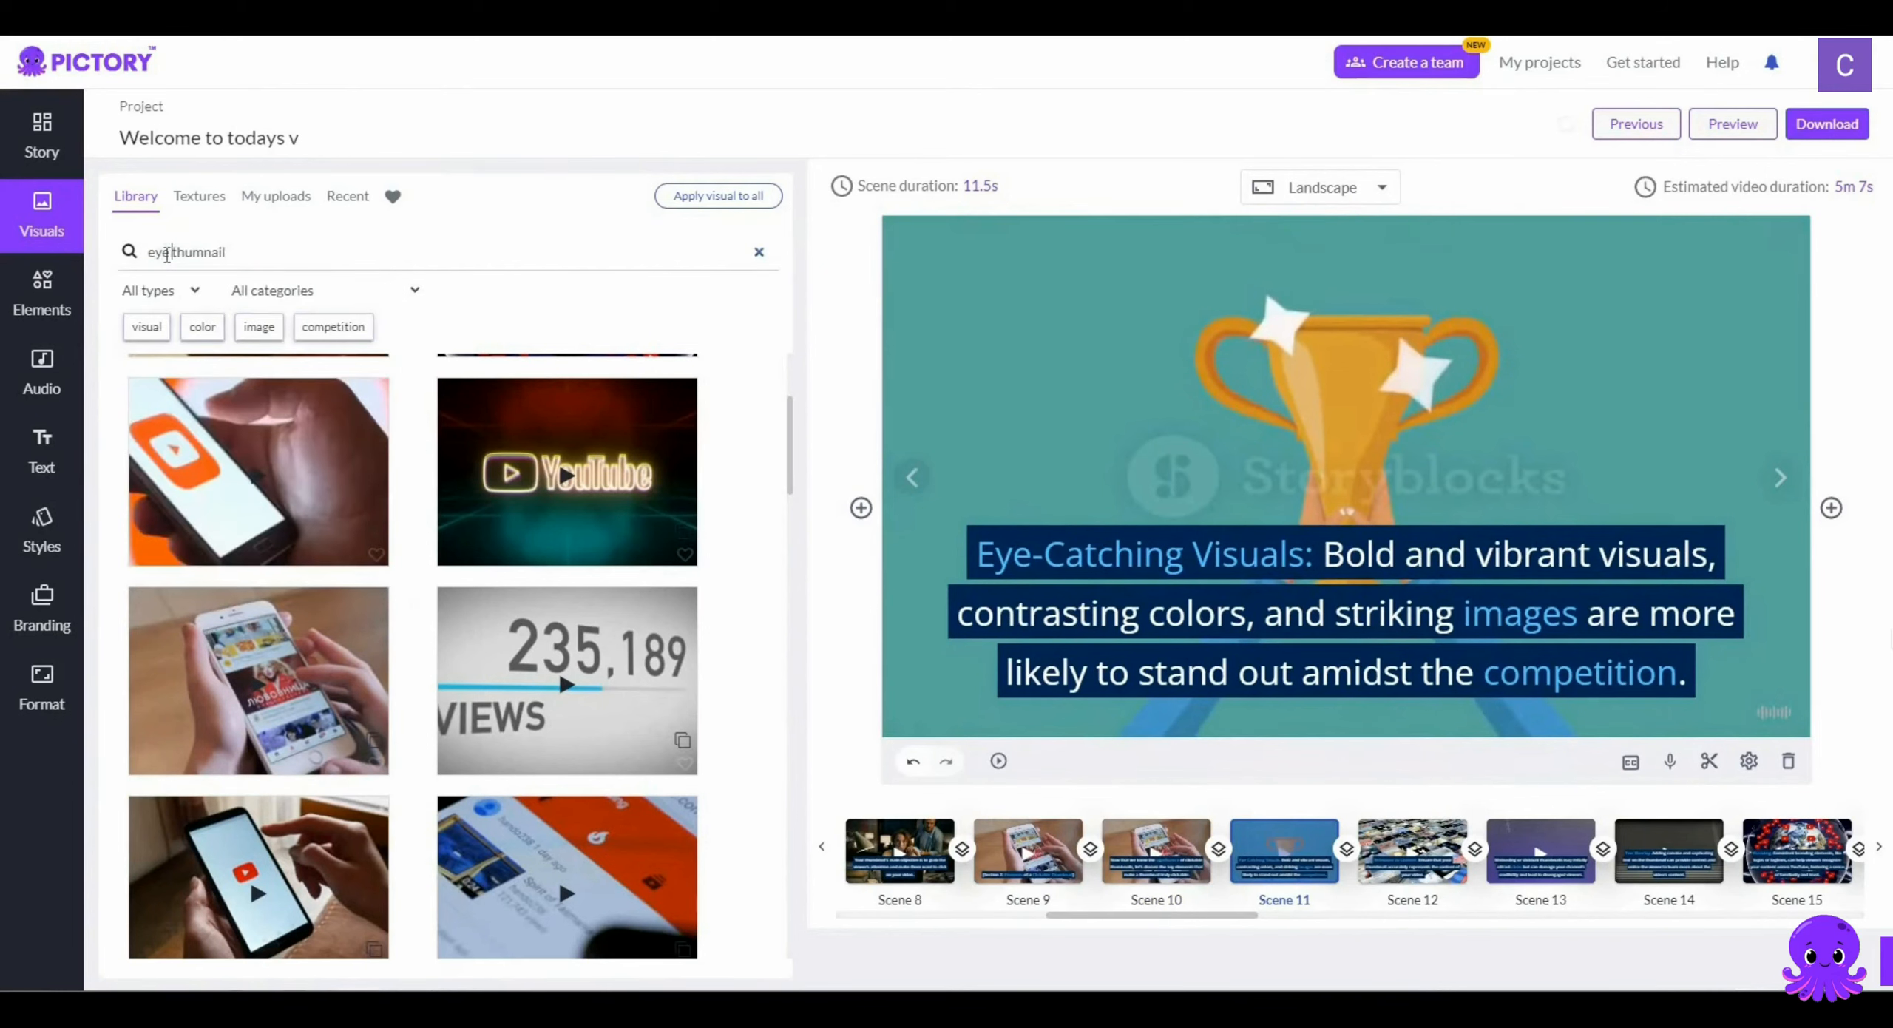
key("Delete")
key("Delete")
key("Delete")
key("Delete")
key("Delete")
key("Delete")
key("Delete")
key("Delete")
type("sual")
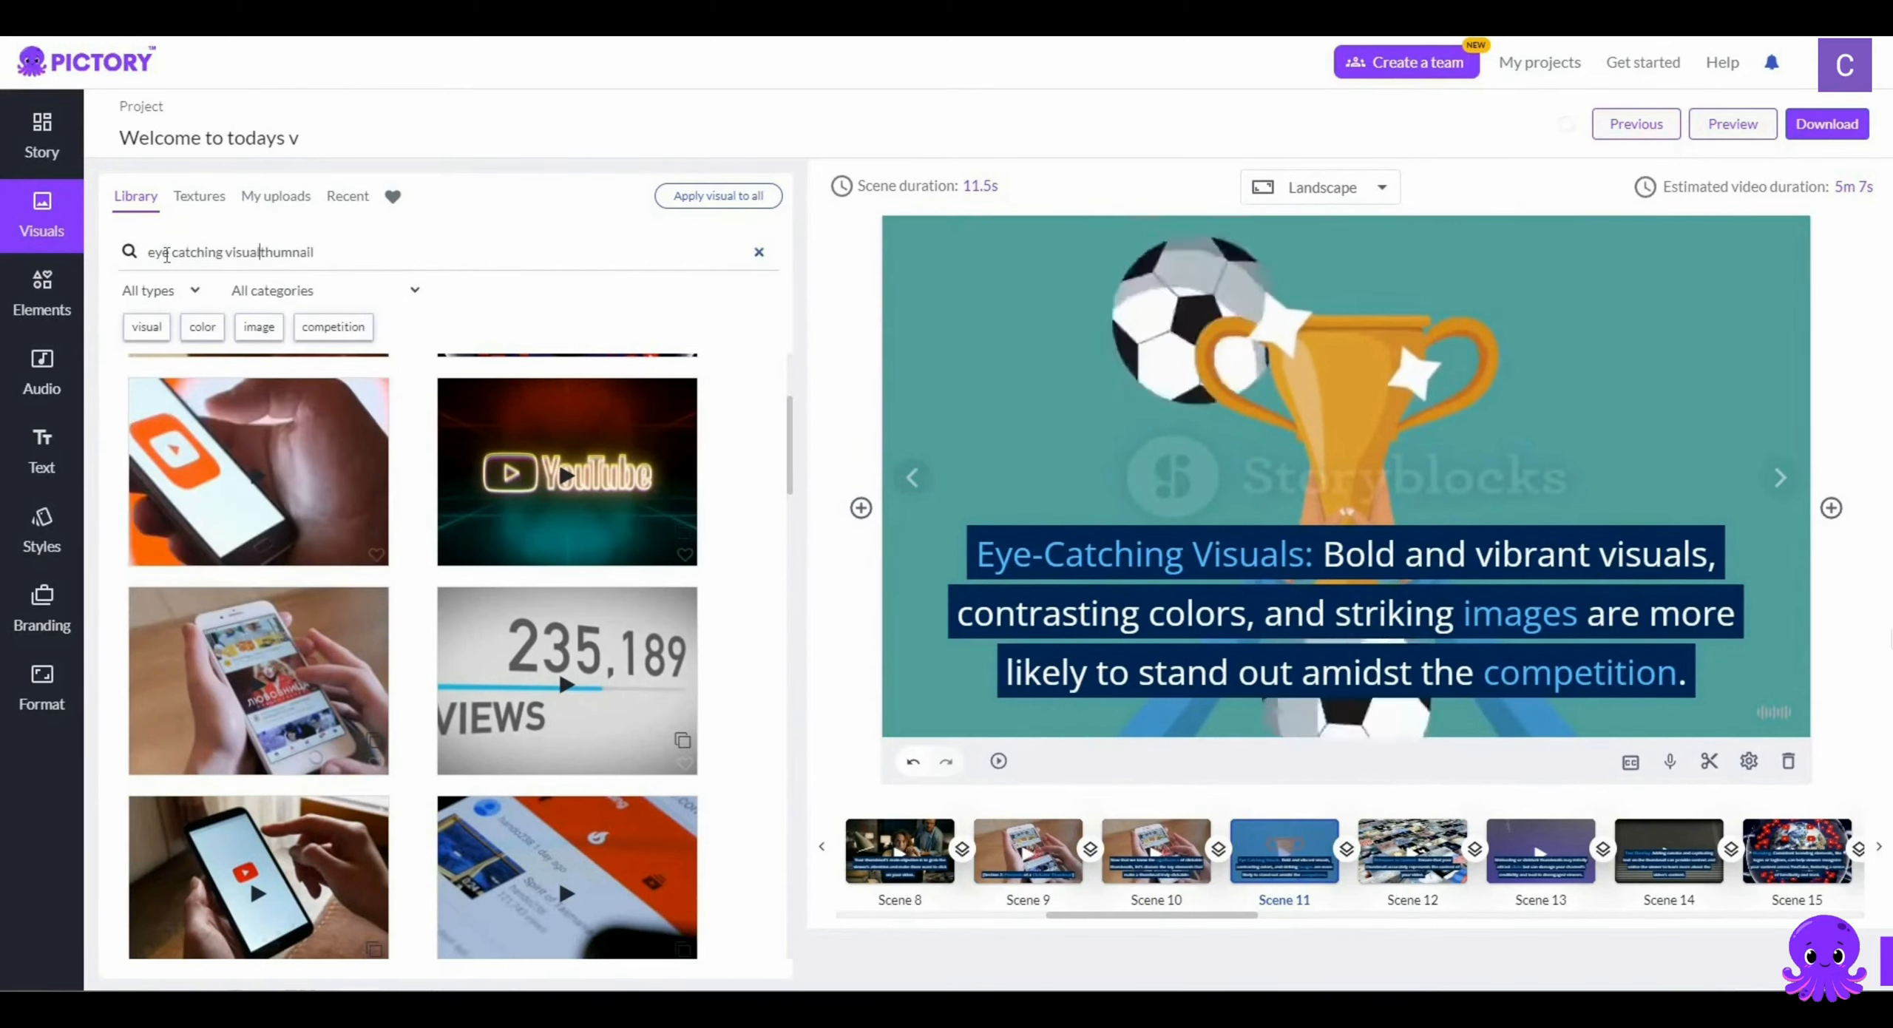
key("Return")
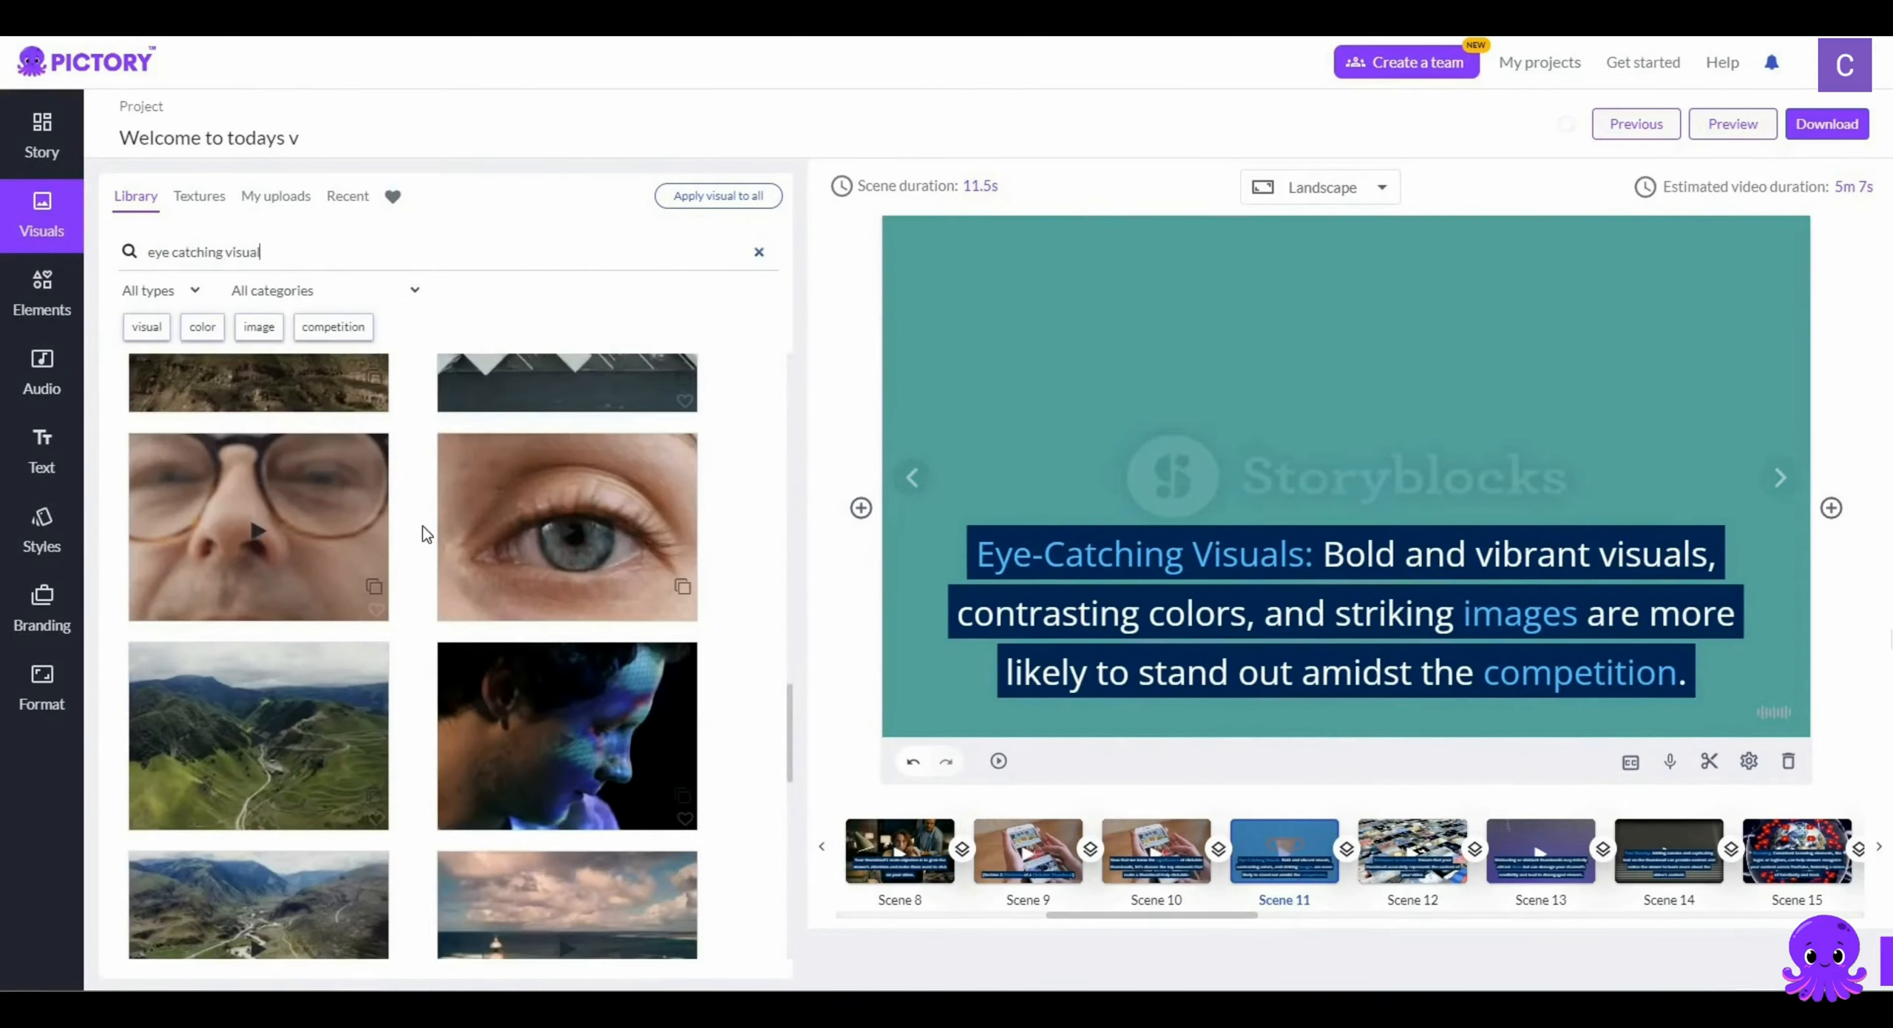
scroll(423, 526, "down", 8)
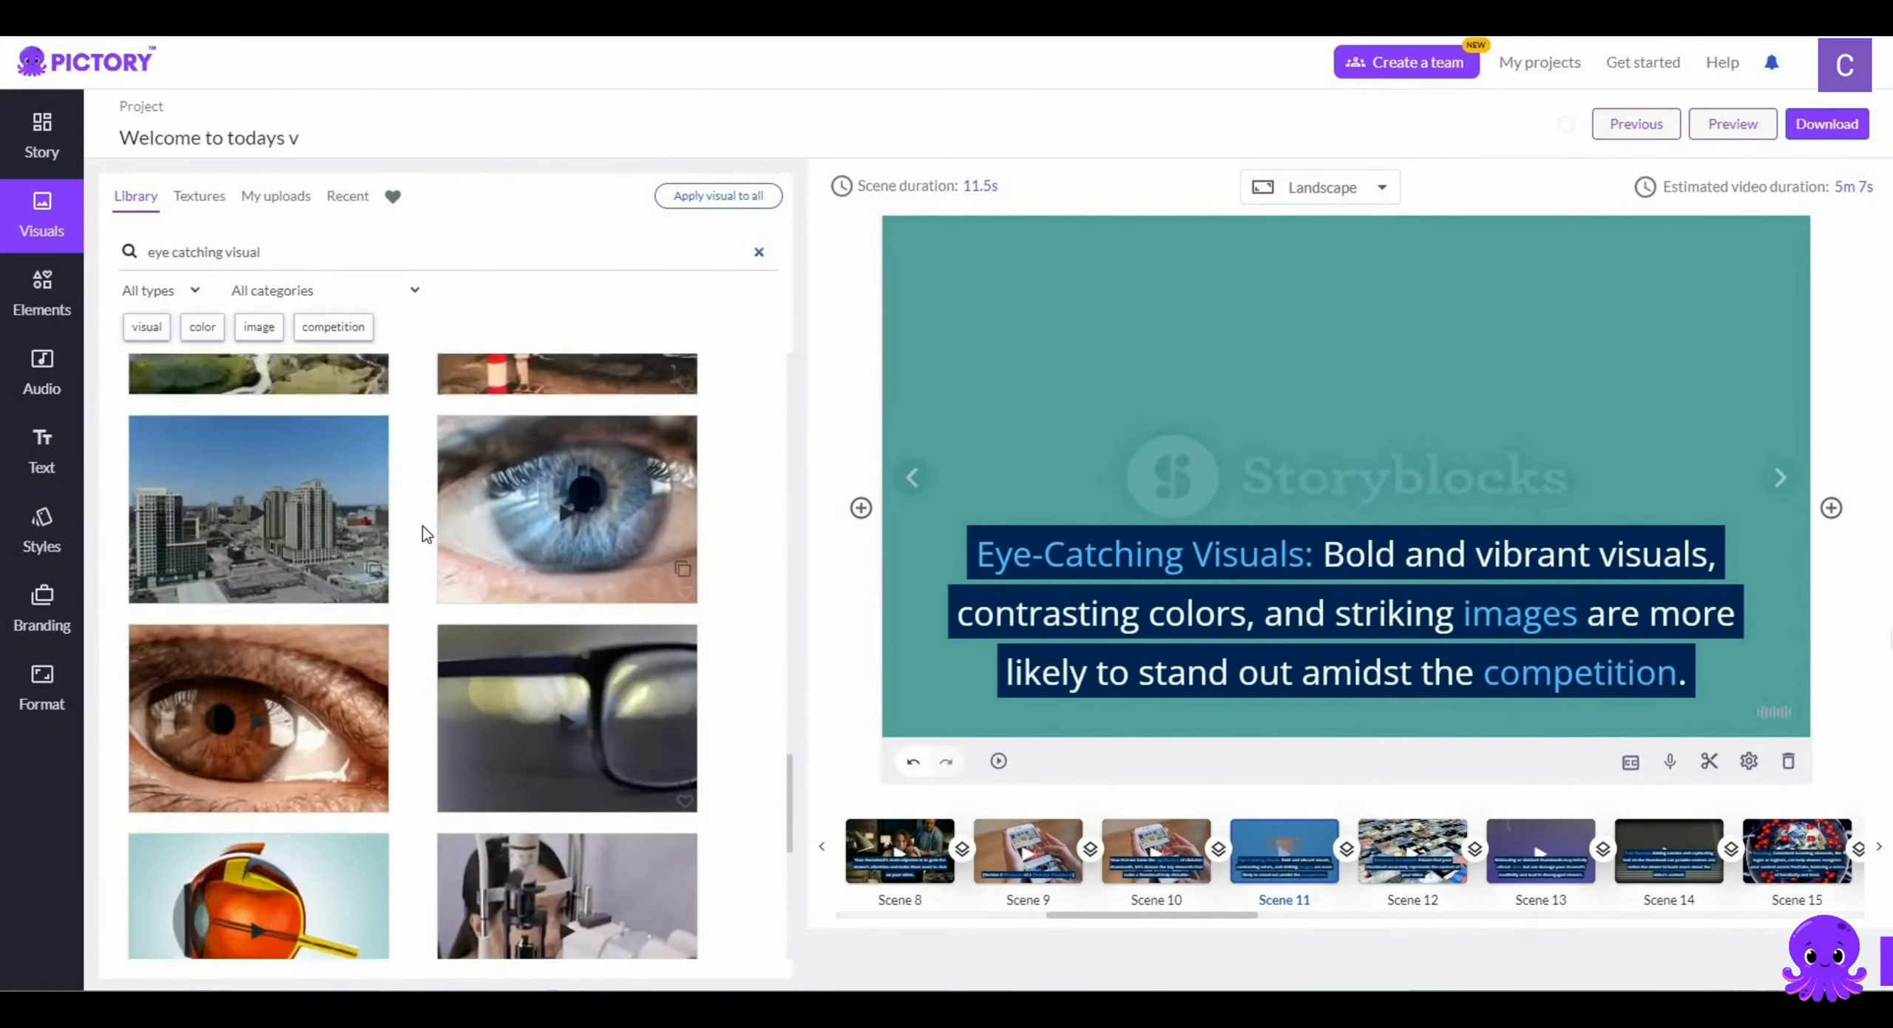
scroll(423, 526, "up", 10)
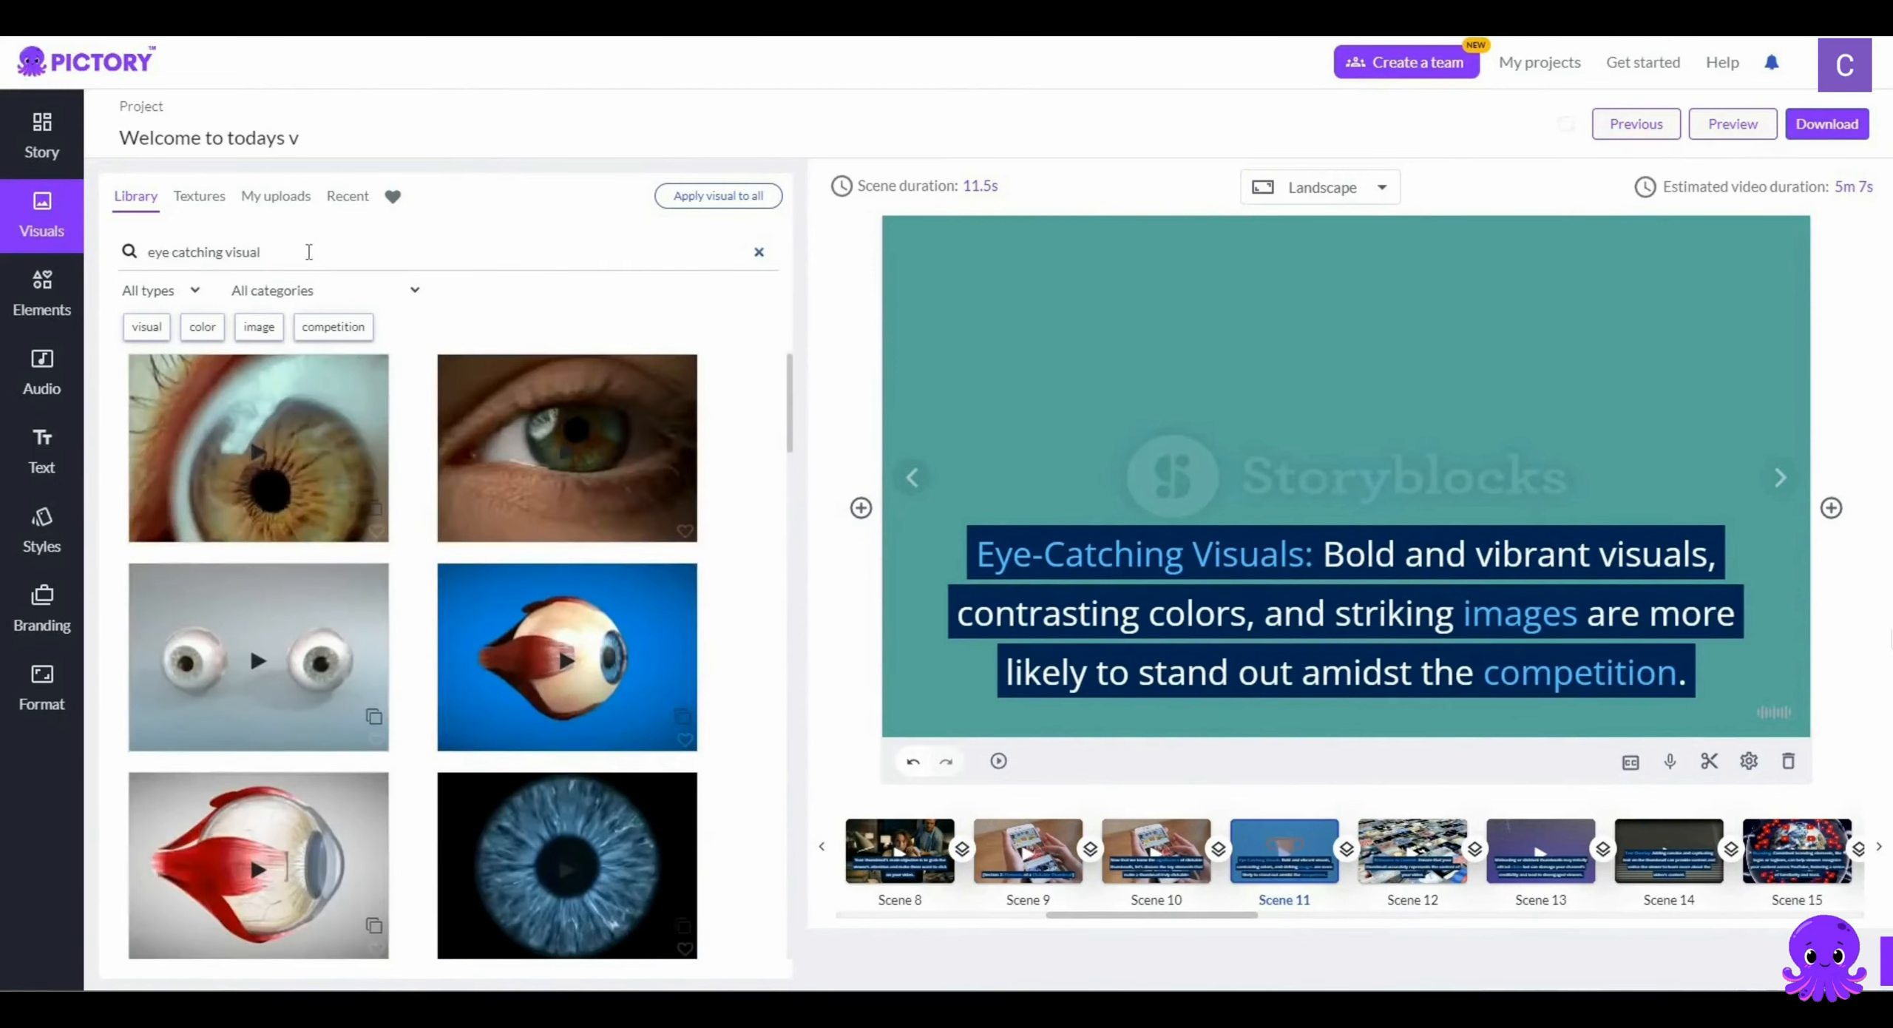
Step: Search for "eye catching computer" and set Scene 11's visual to the clip of a man in glasses and a blue shirt
left_click(309, 252)
type("computer")
key("Return")
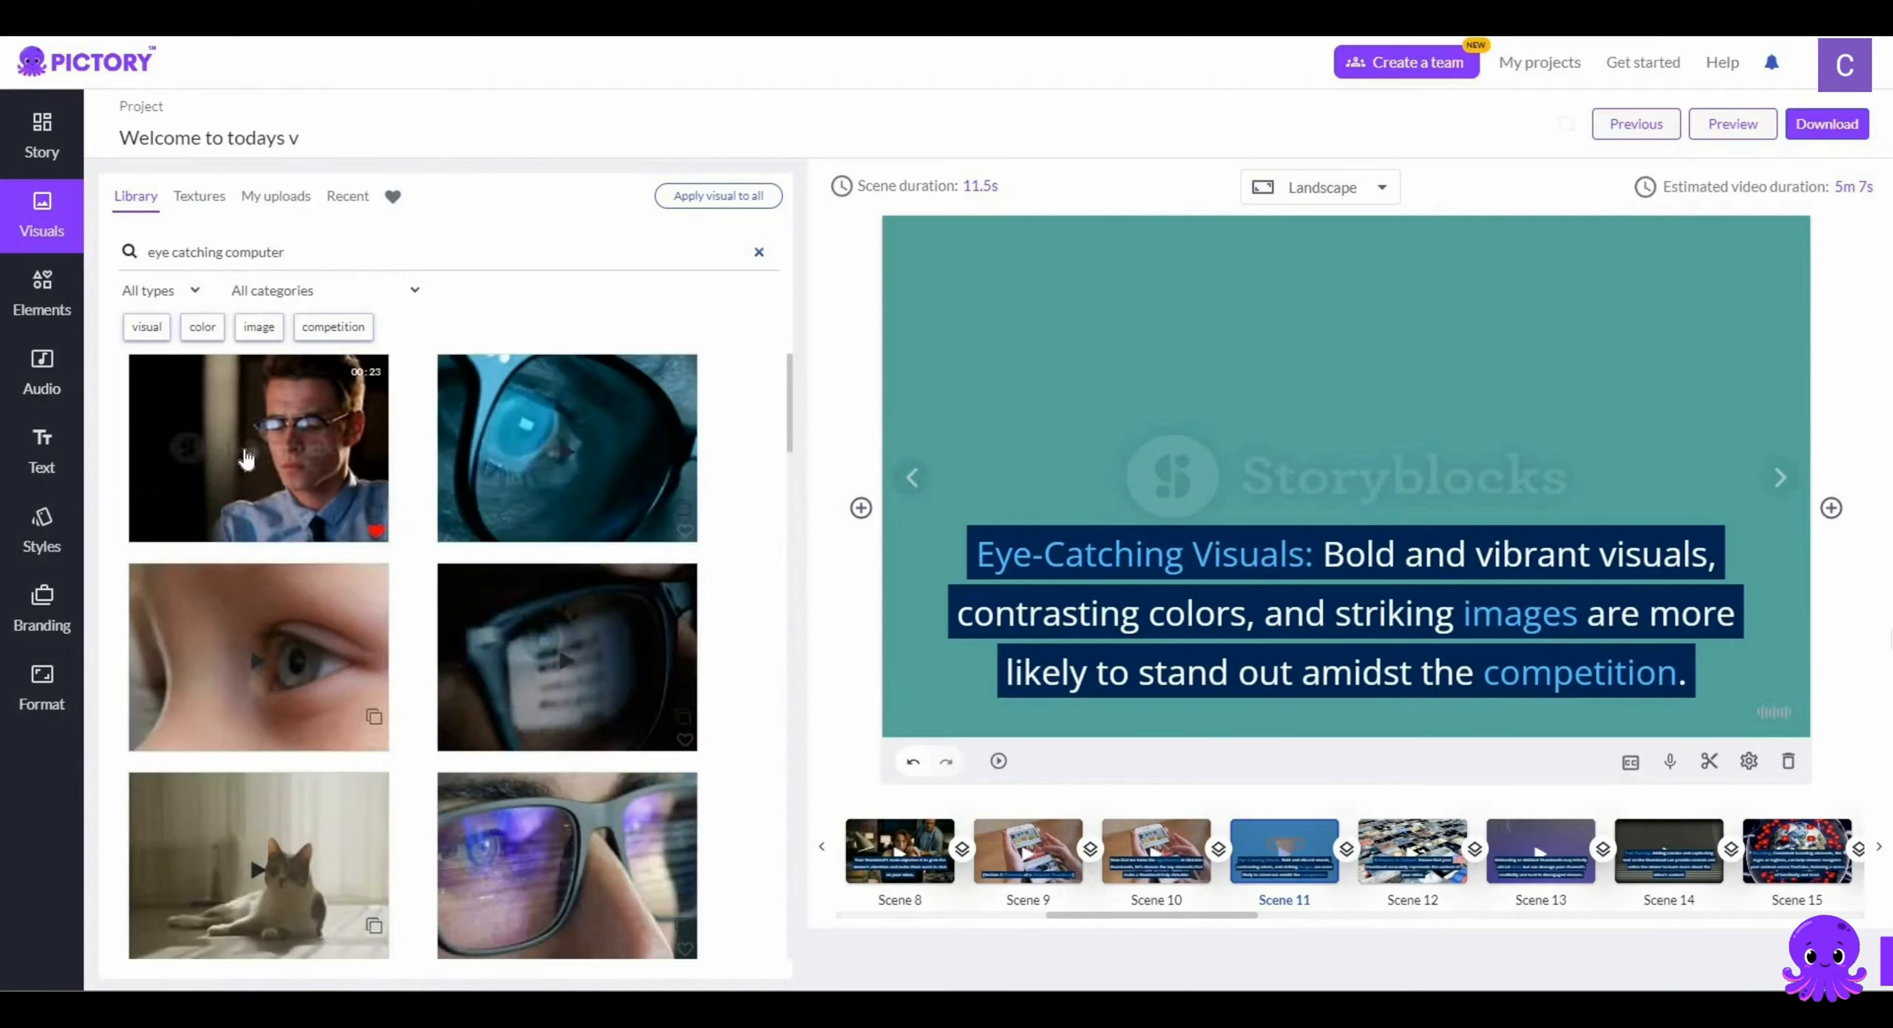
left_click_drag(246, 459, 1425, 689)
Step: Search for "youtube video" and set Scene 12's visual to the clip of a person with white socks scrolling a phone
left_click(1442, 843)
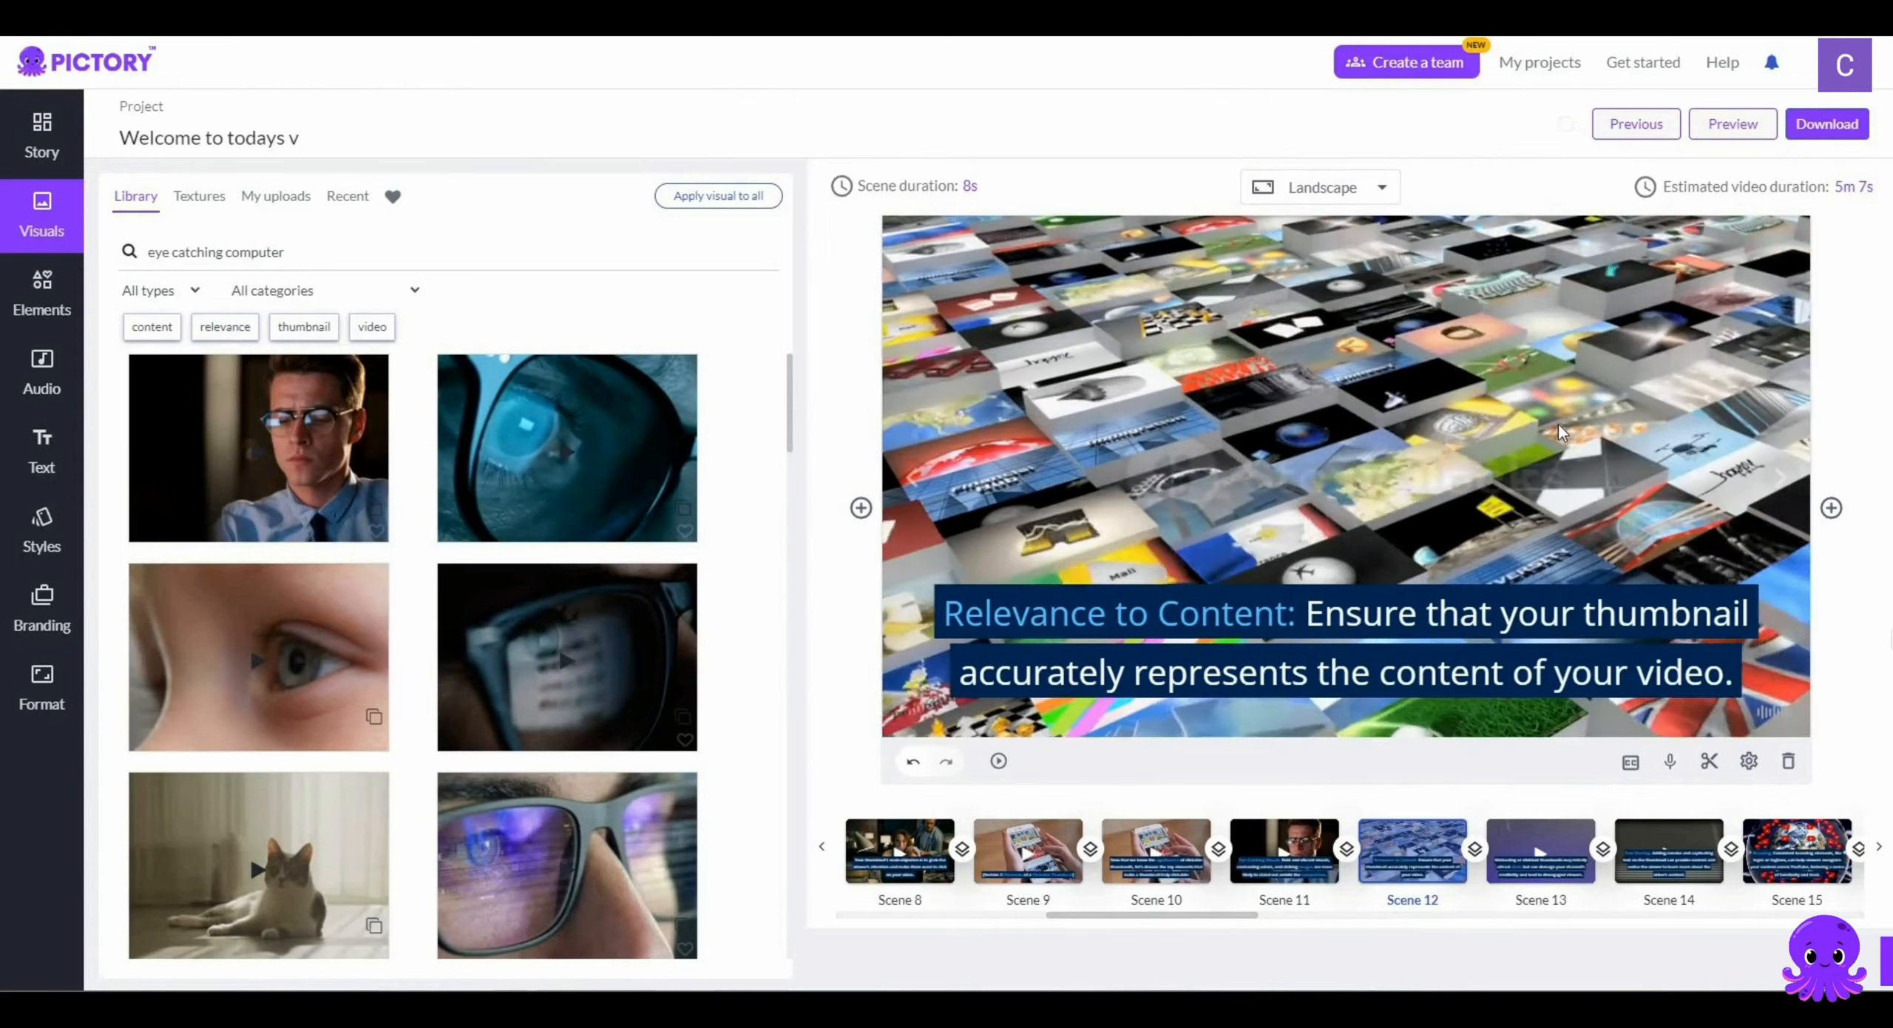
triple_click(305, 250)
type("you")
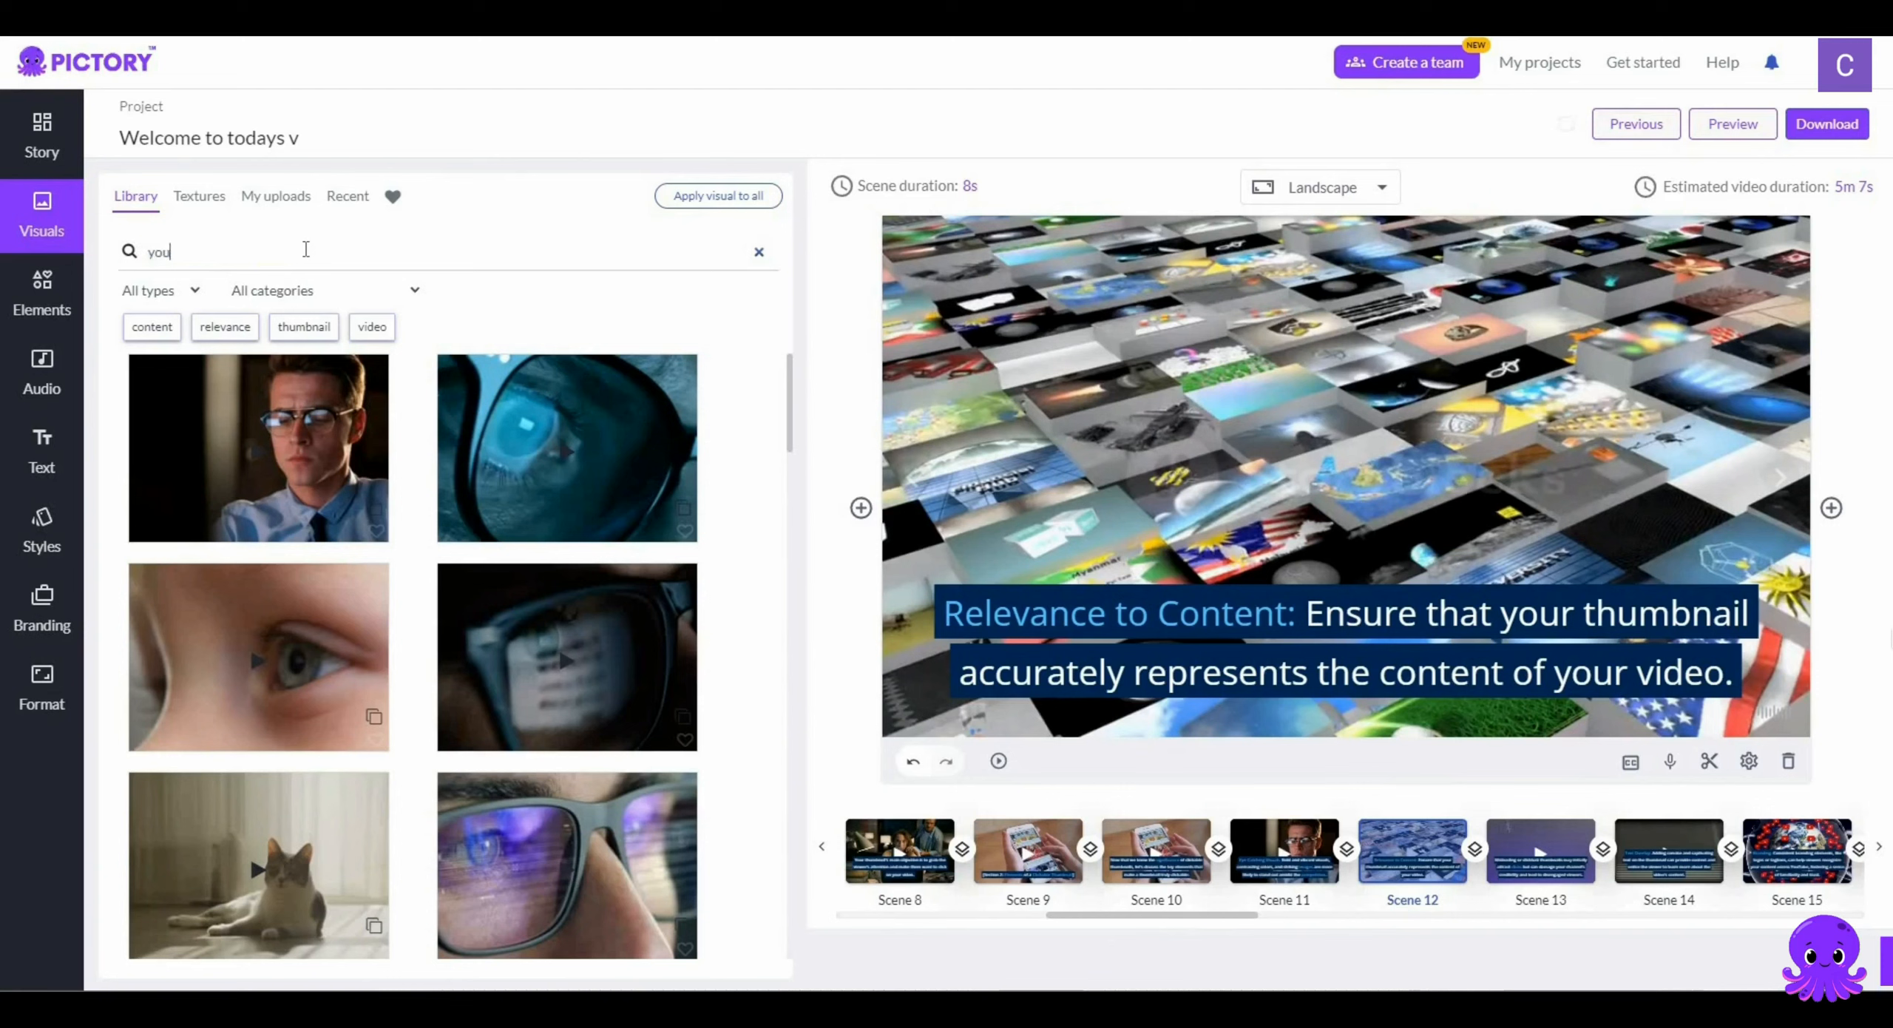
type("tube video")
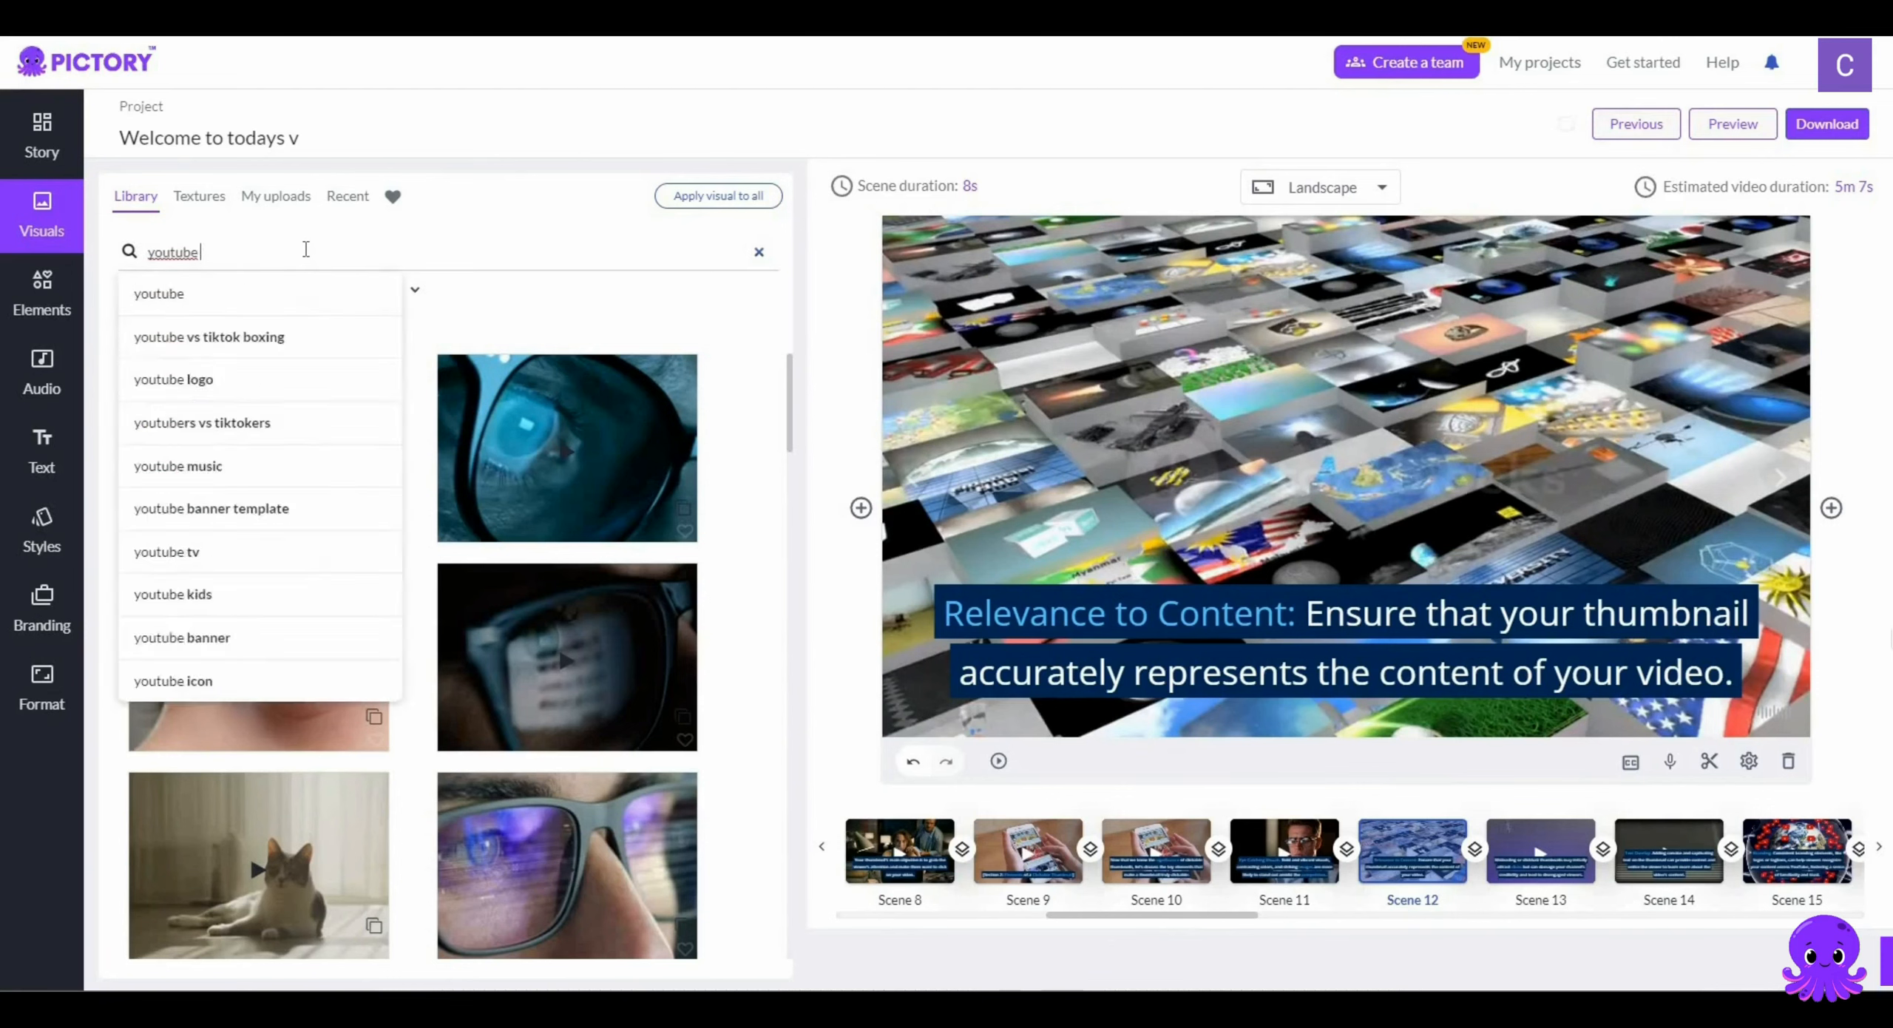
key("Return")
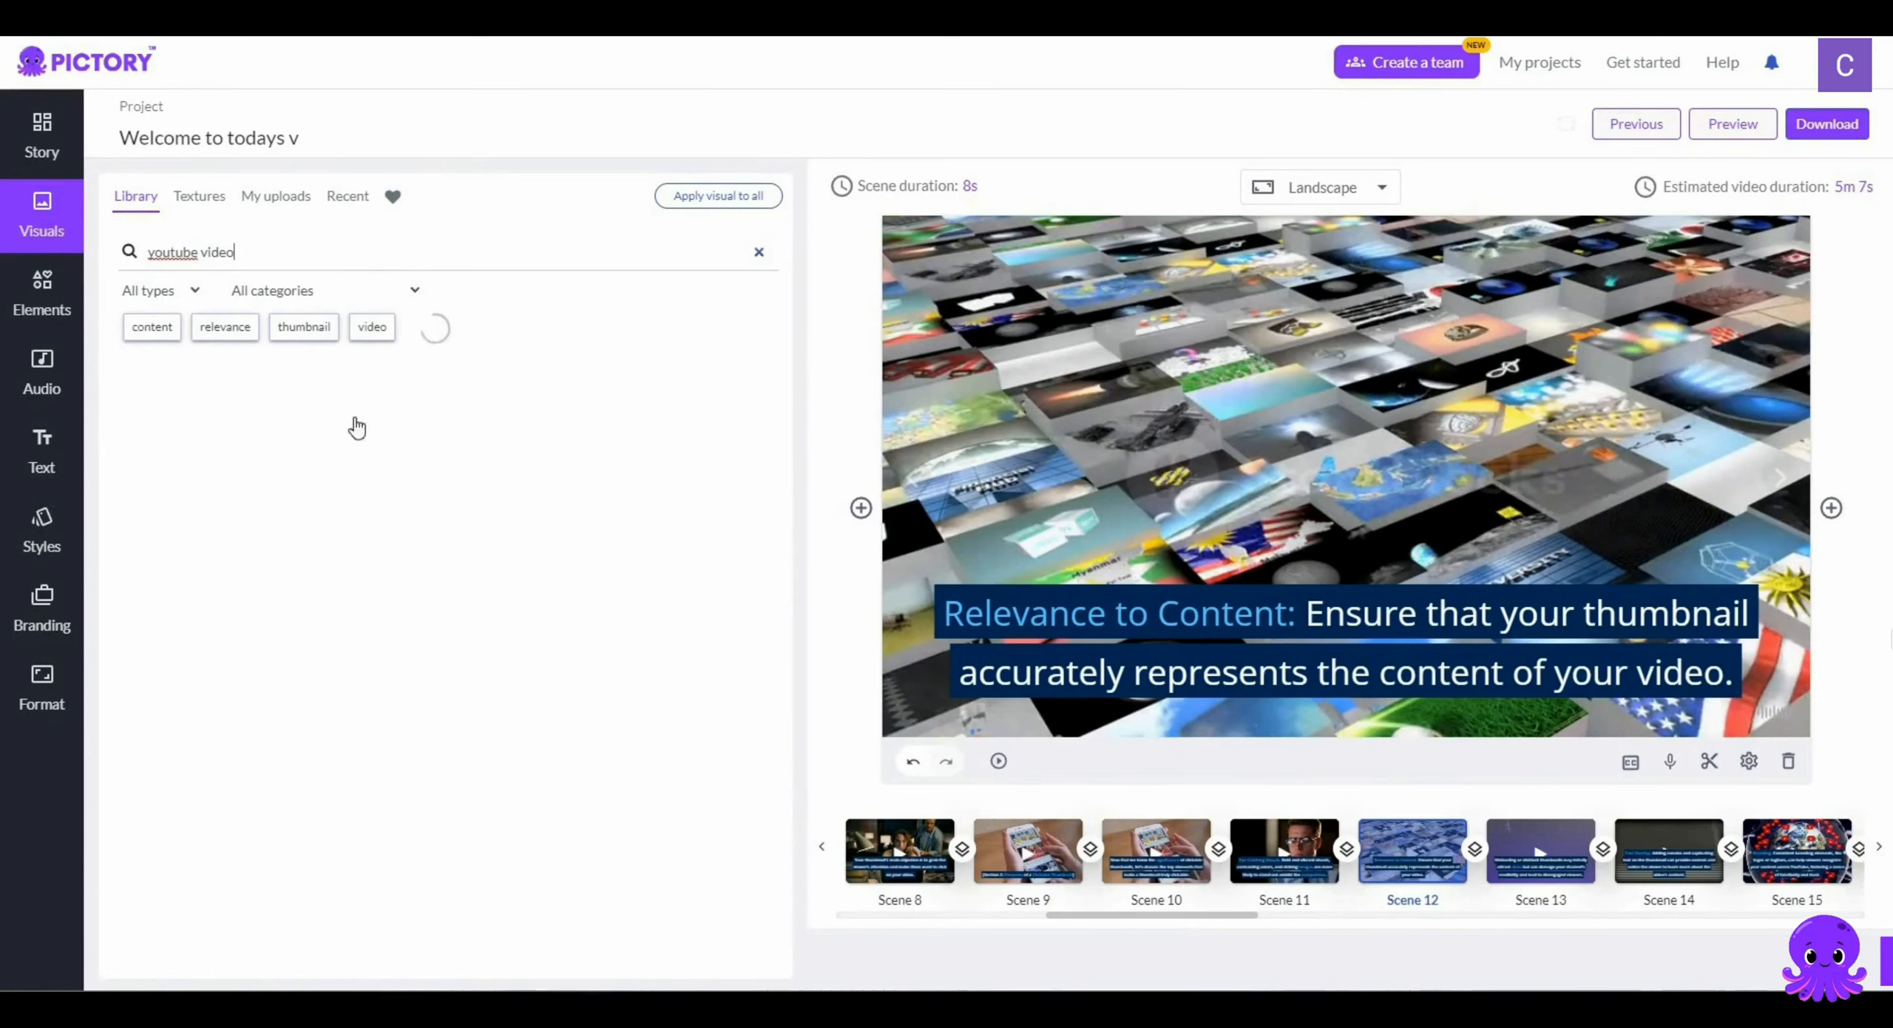
scroll(346, 491, "down", 8)
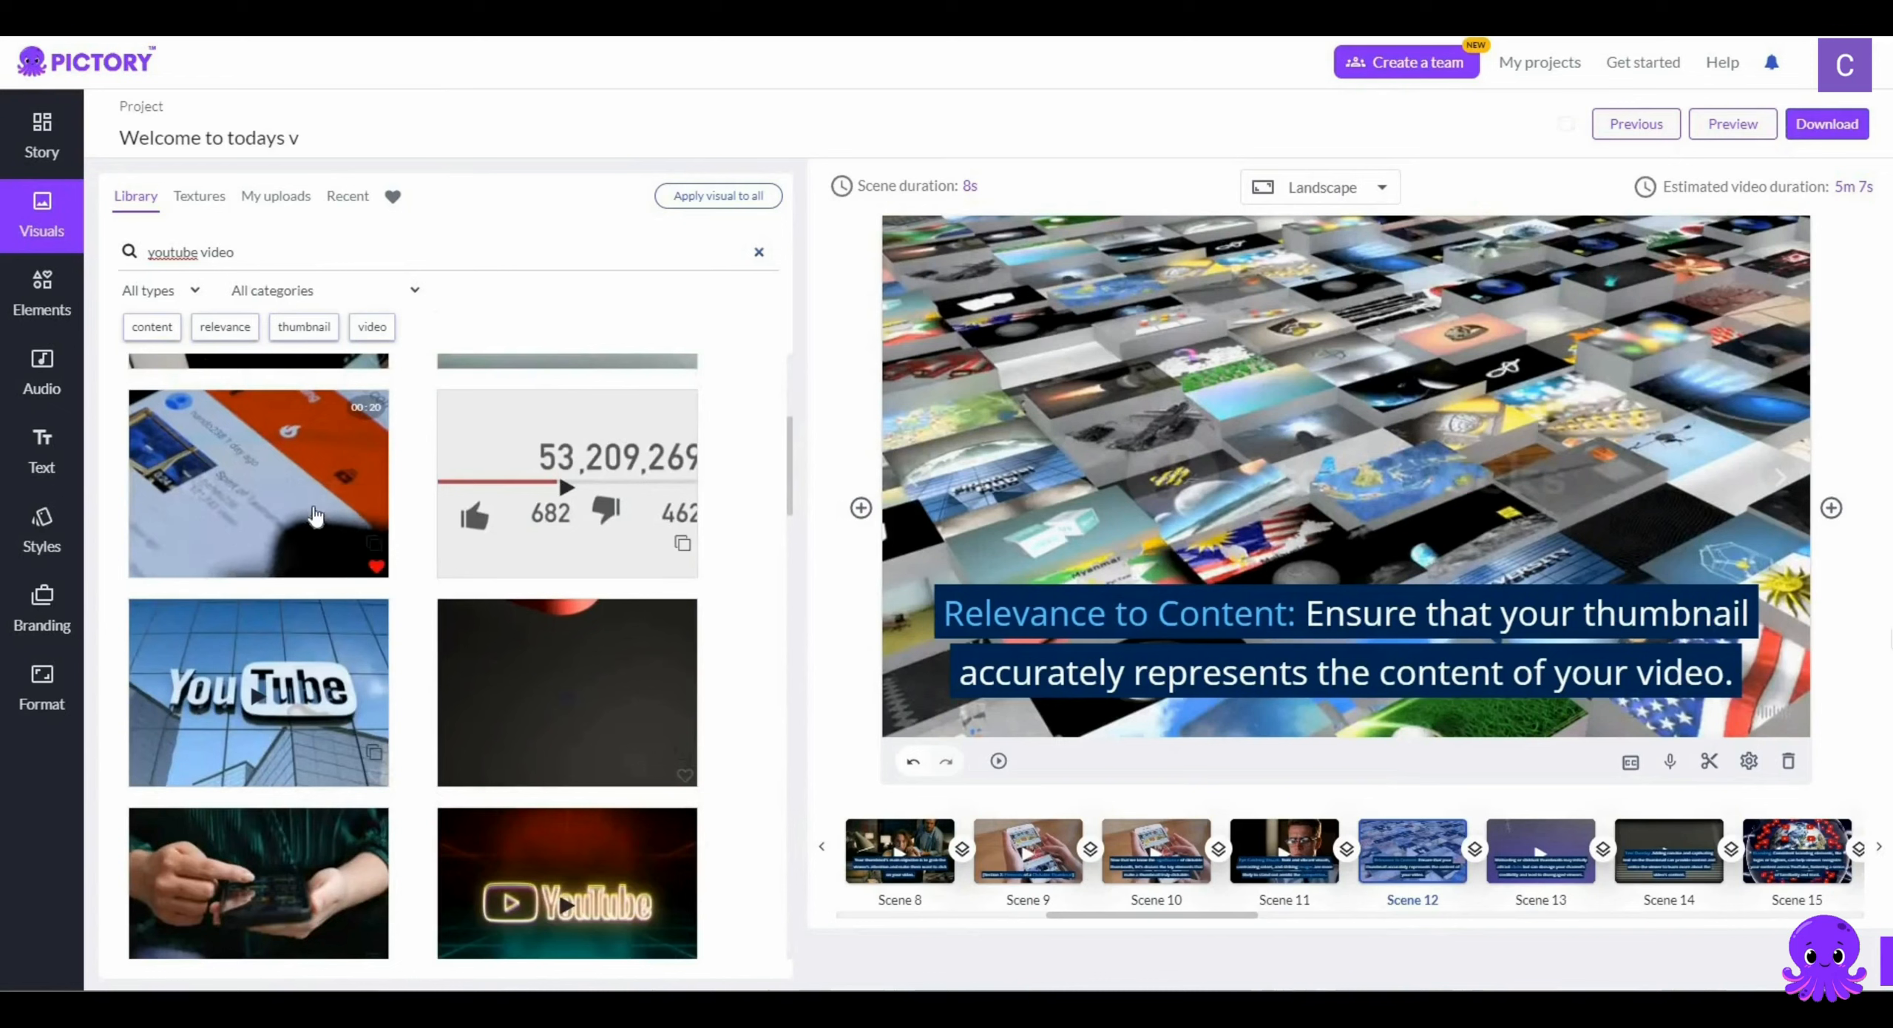
scroll(318, 511, "down", 3)
scroll(318, 506, "down", 7)
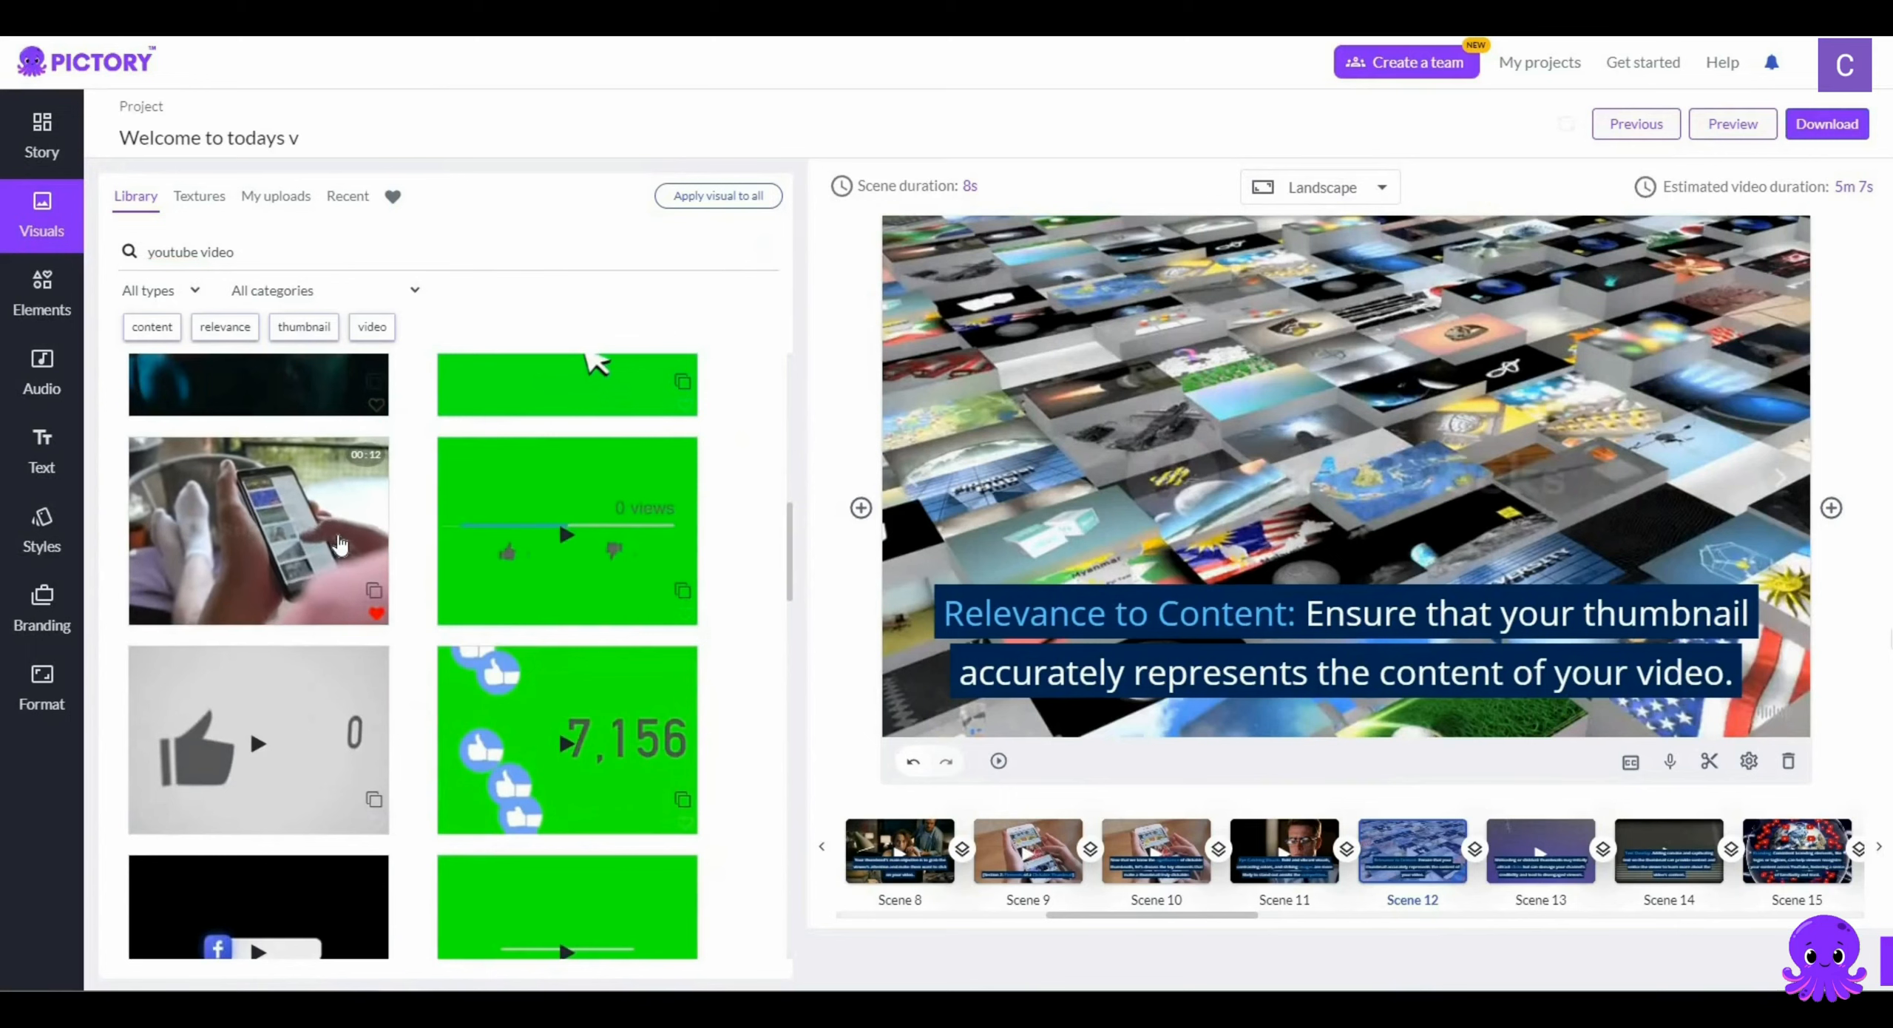
left_click(342, 511)
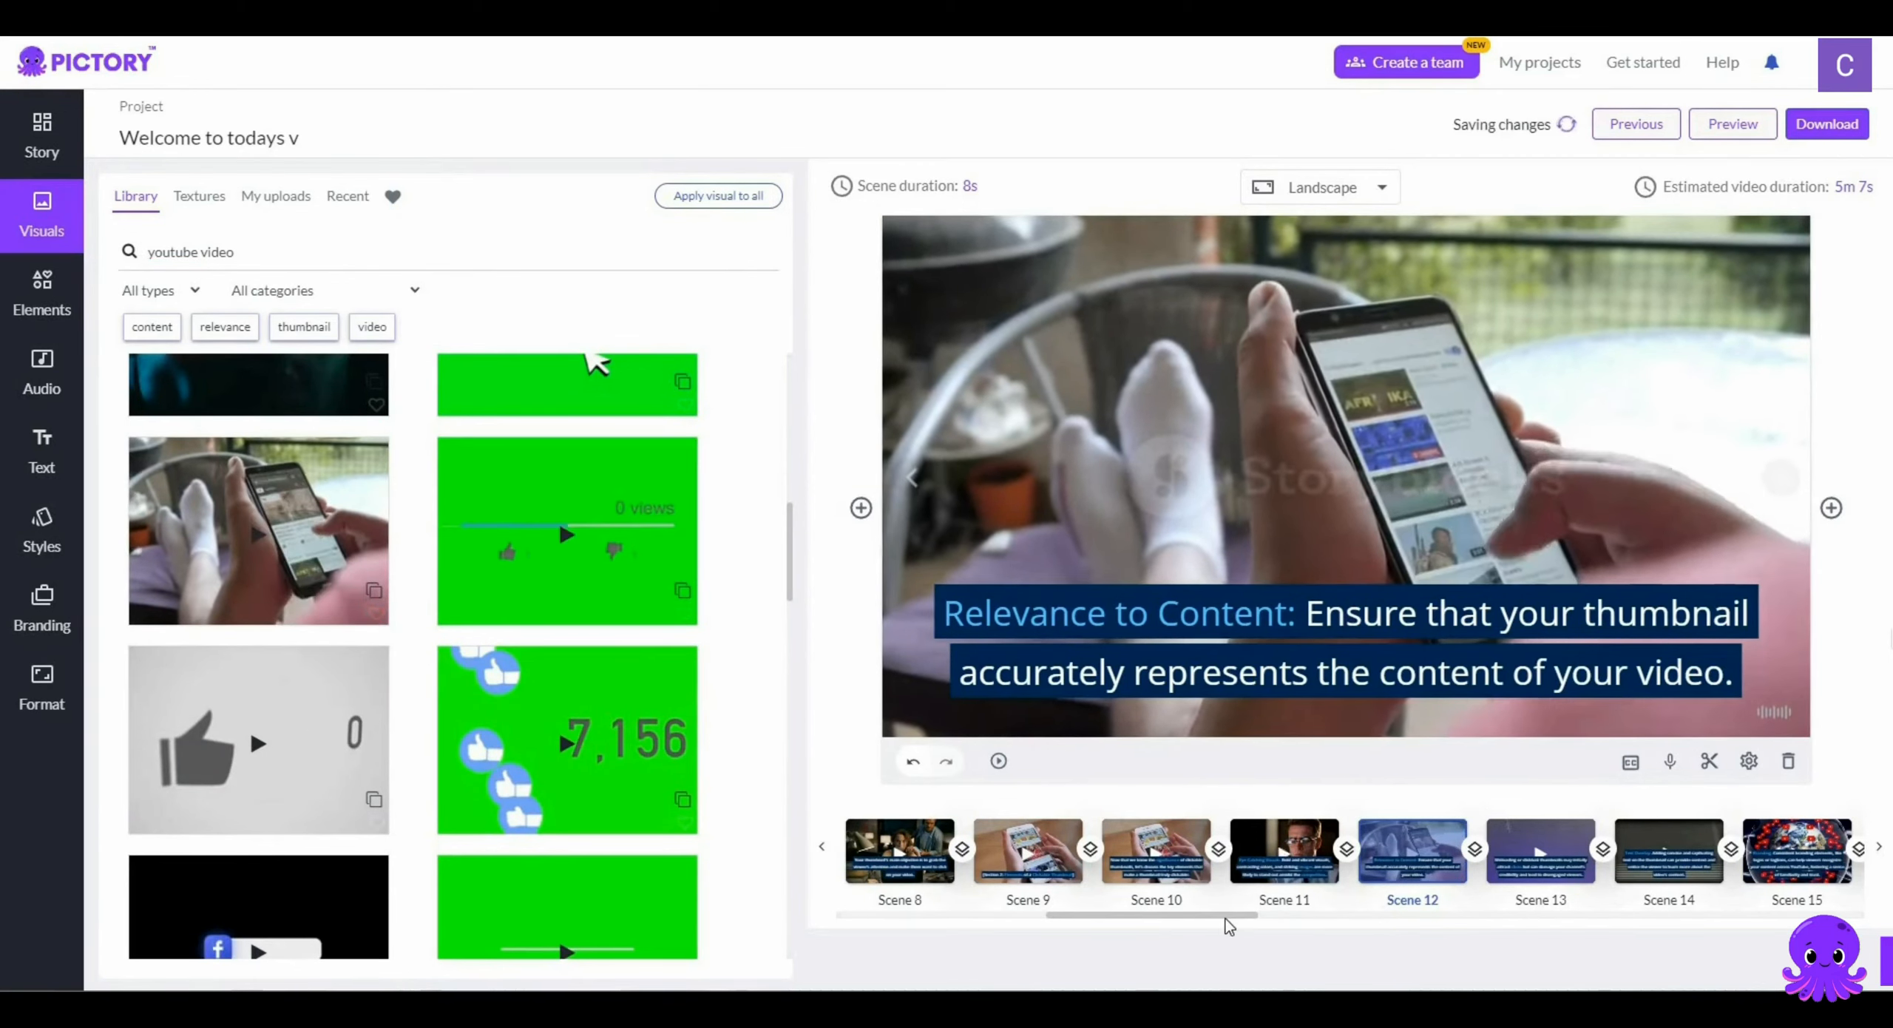
Step: Check the footage assigned to Scenes 19, 22 and 25
left_click_drag(1225, 916, 1499, 933)
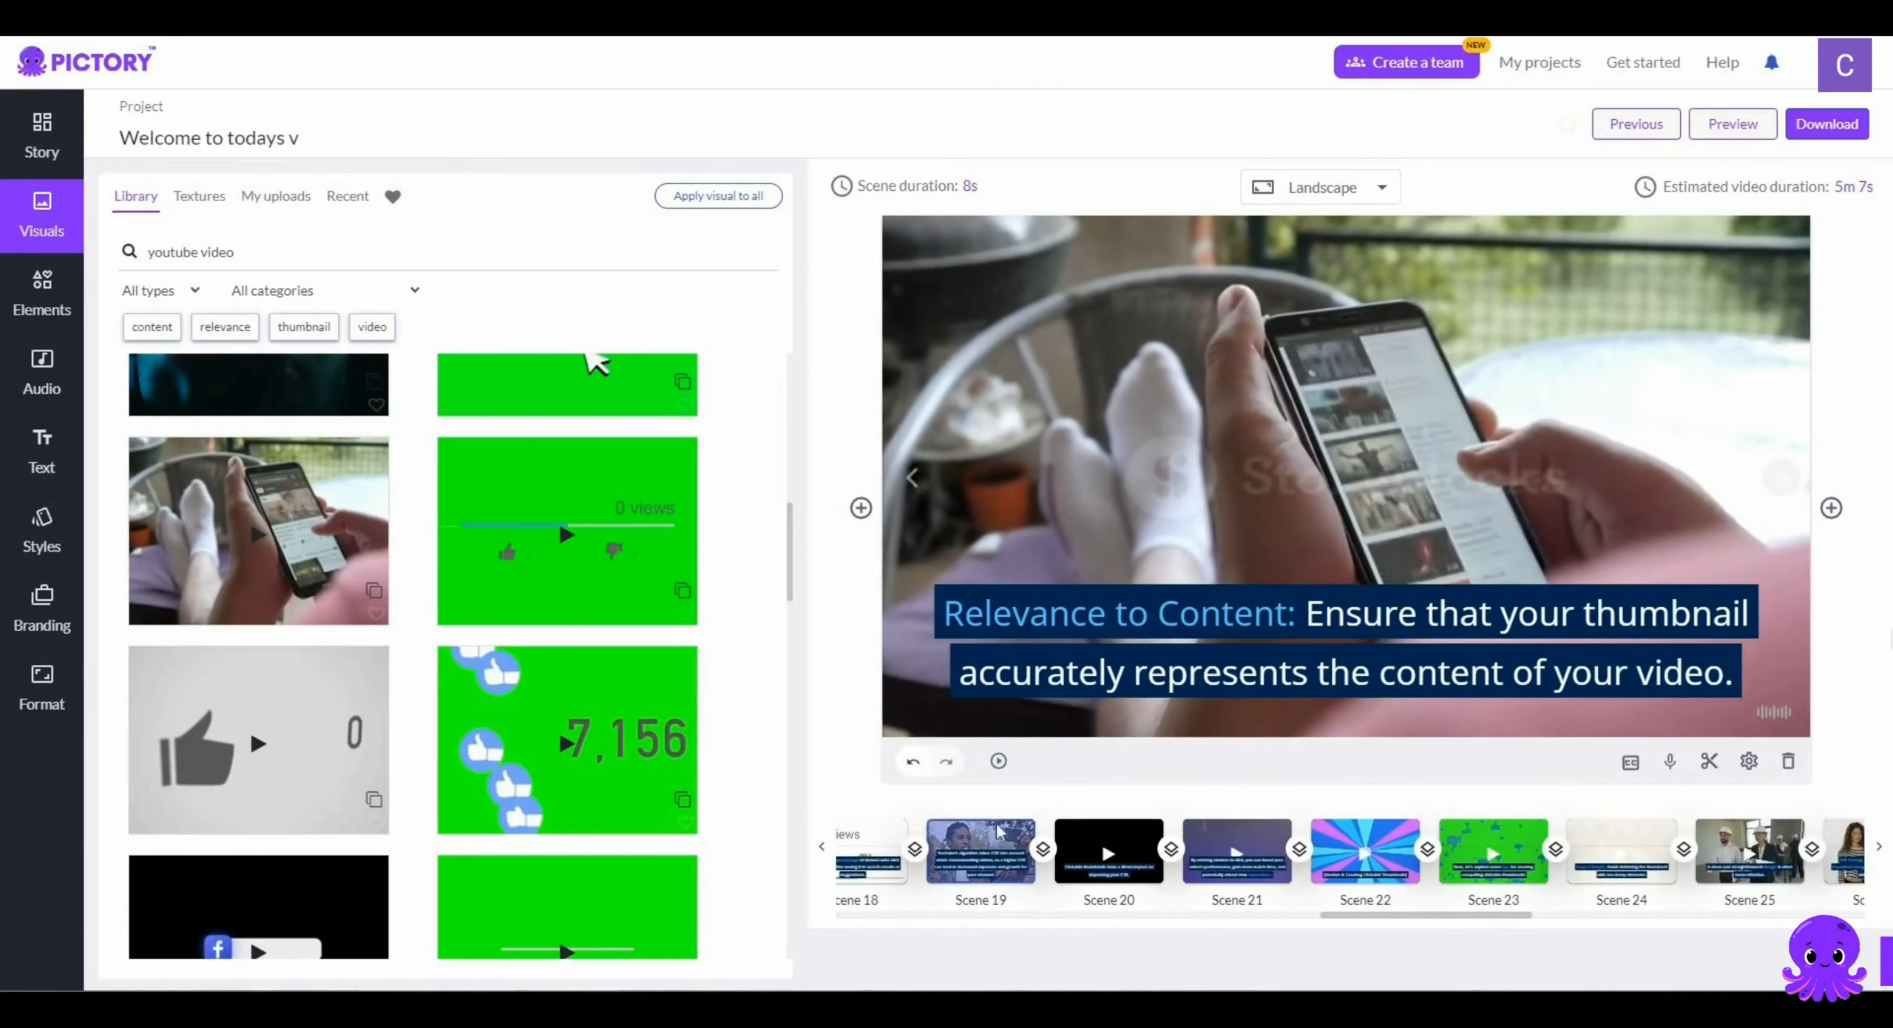
left_click(1030, 846)
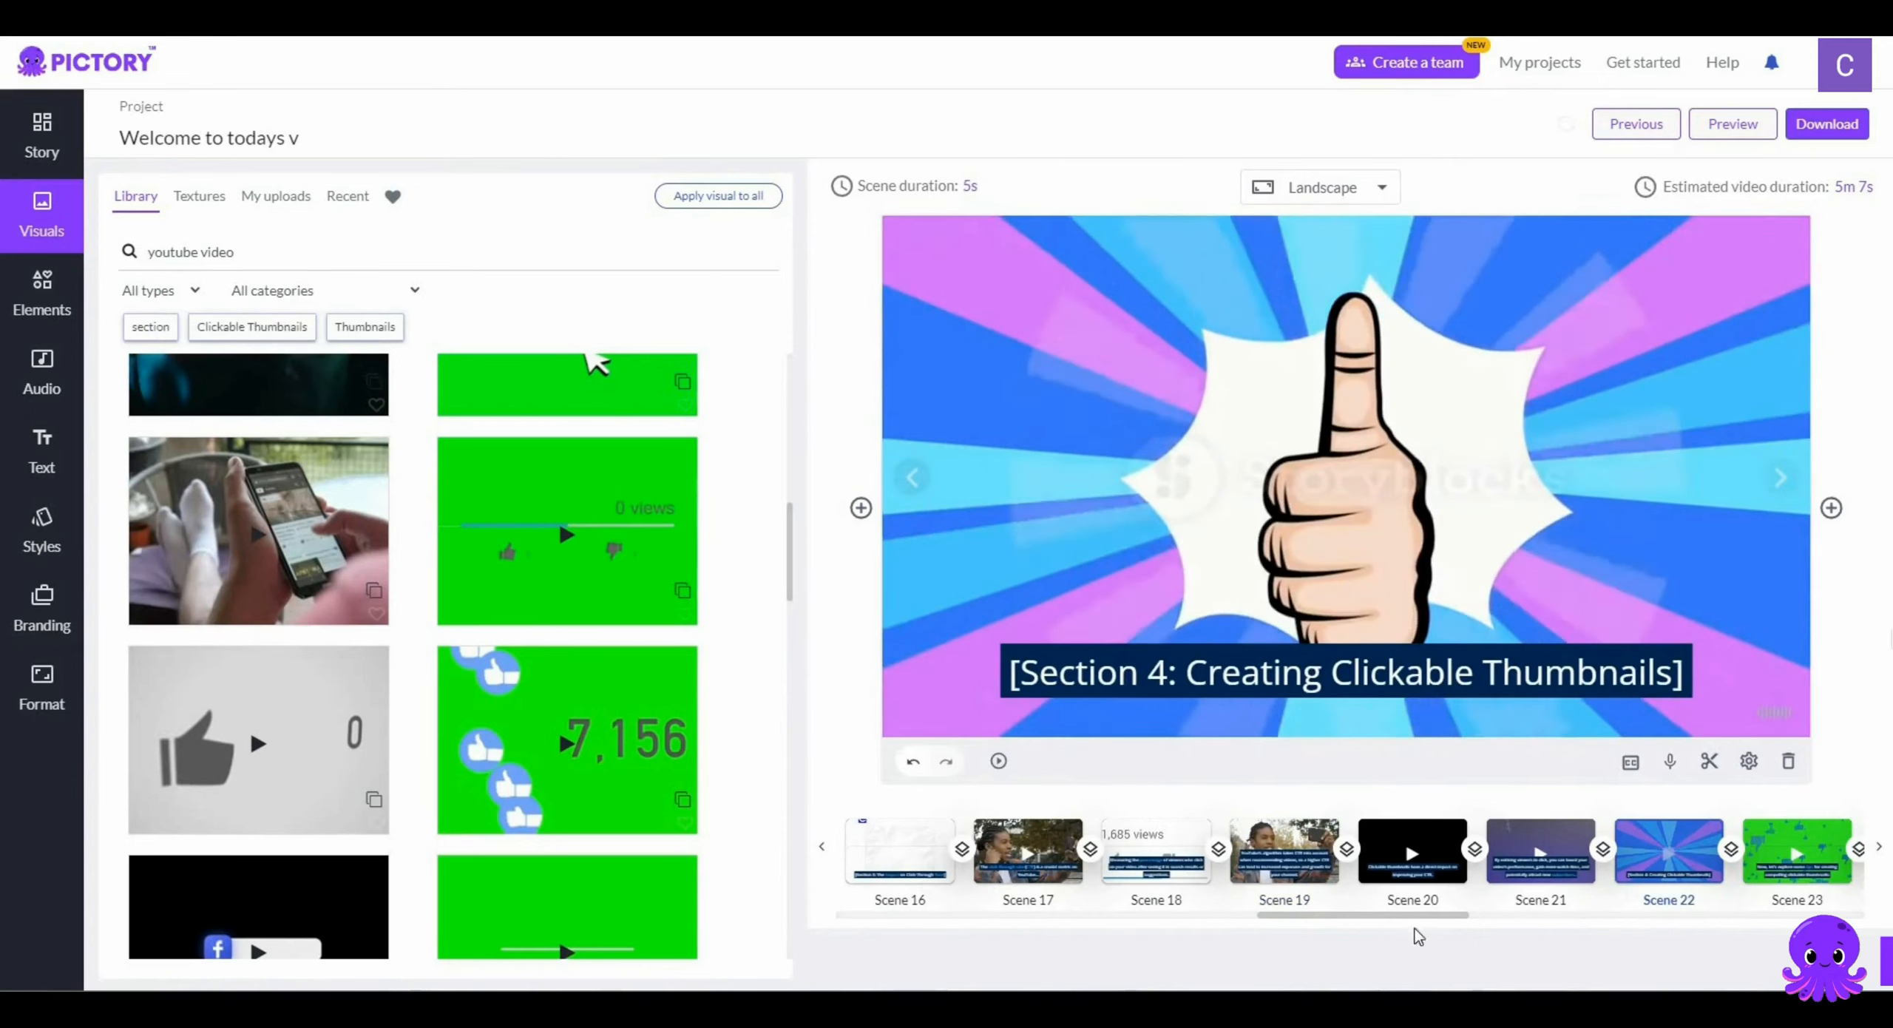
scroll(1418, 935, "right", 5)
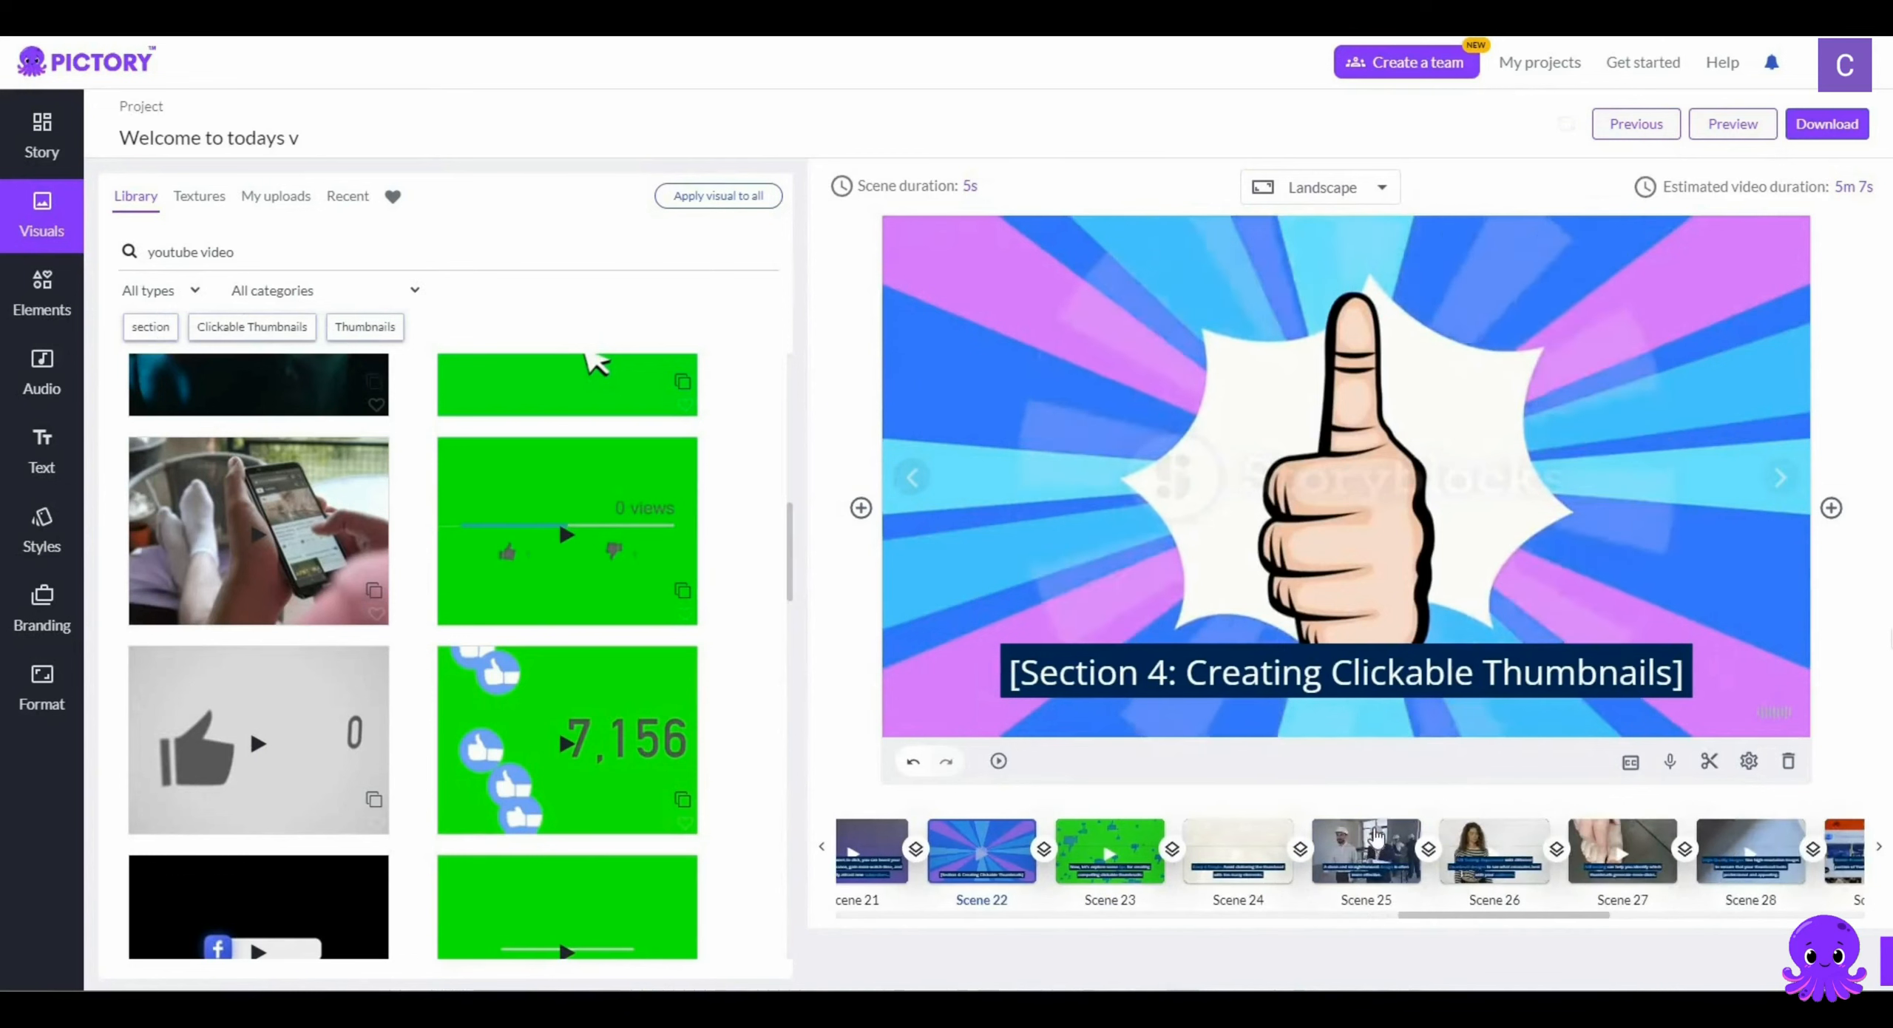
left_click(1375, 831)
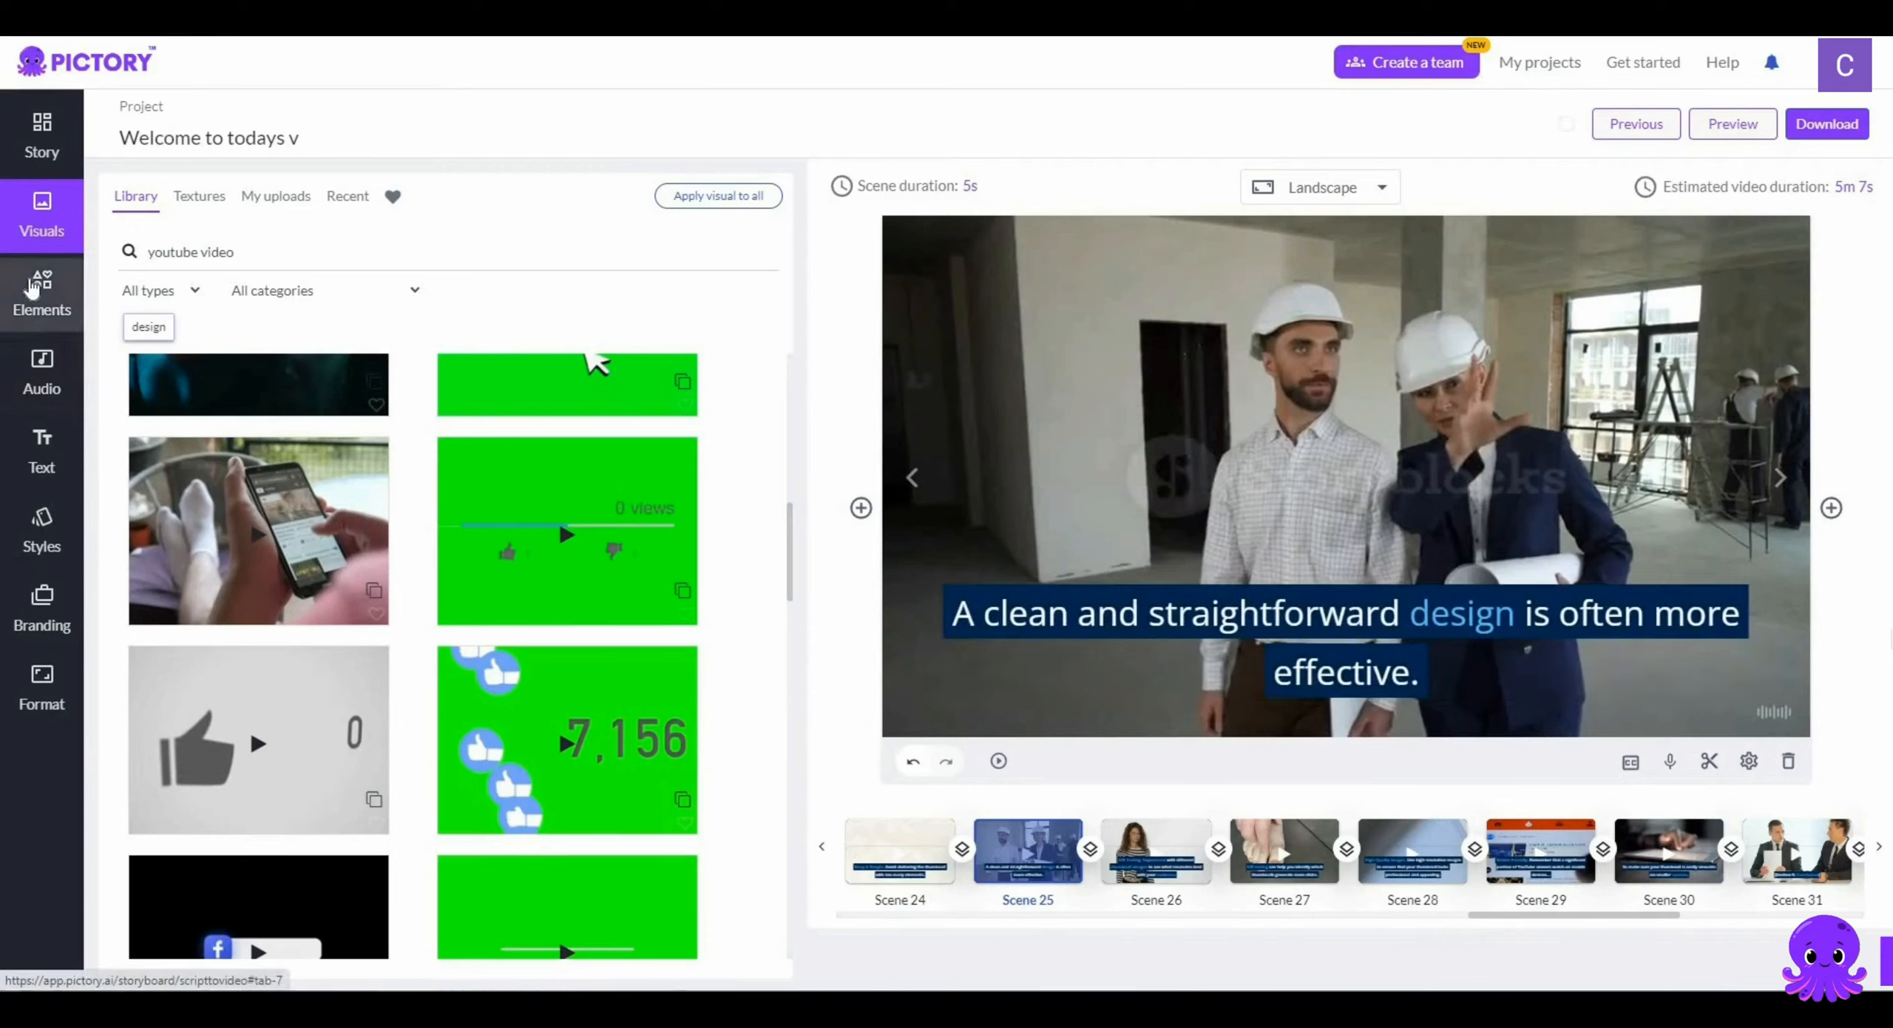
Step: Try the white seal "HI" sticker over the two people in Scene 25, then delete it
left_click(31, 287)
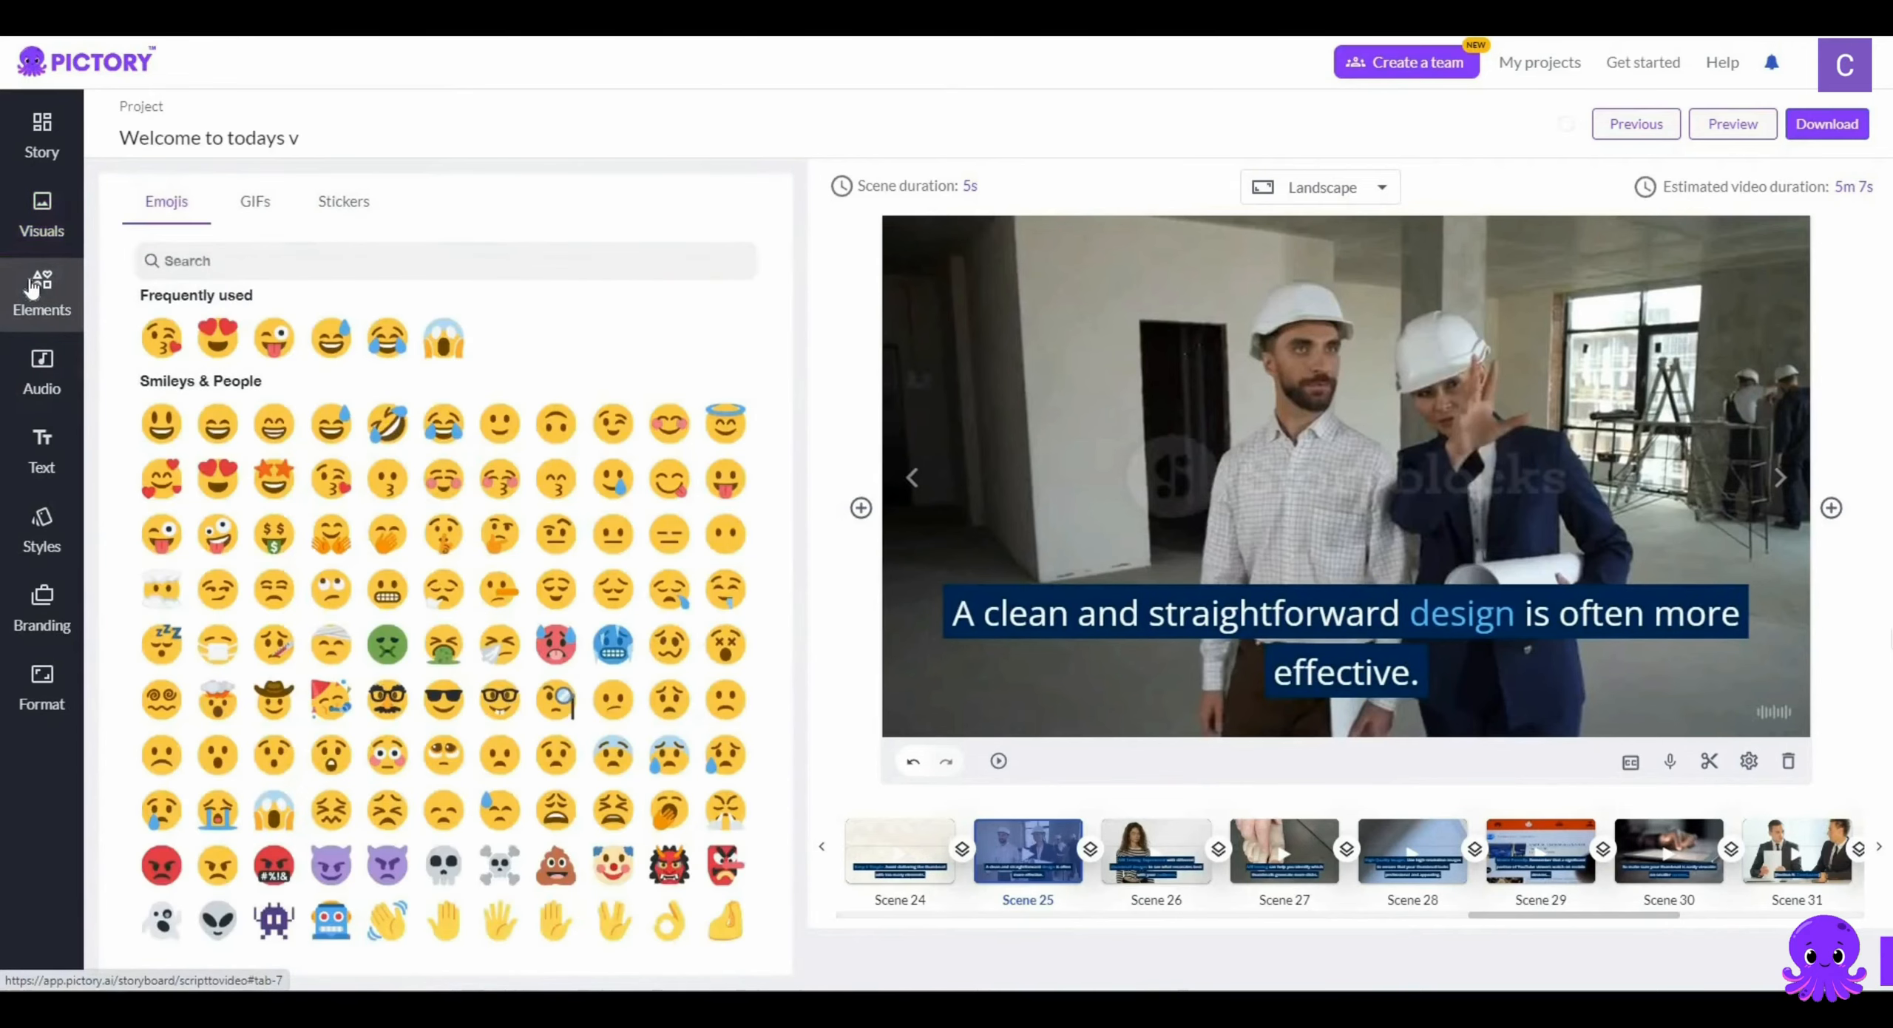
left_click(253, 214)
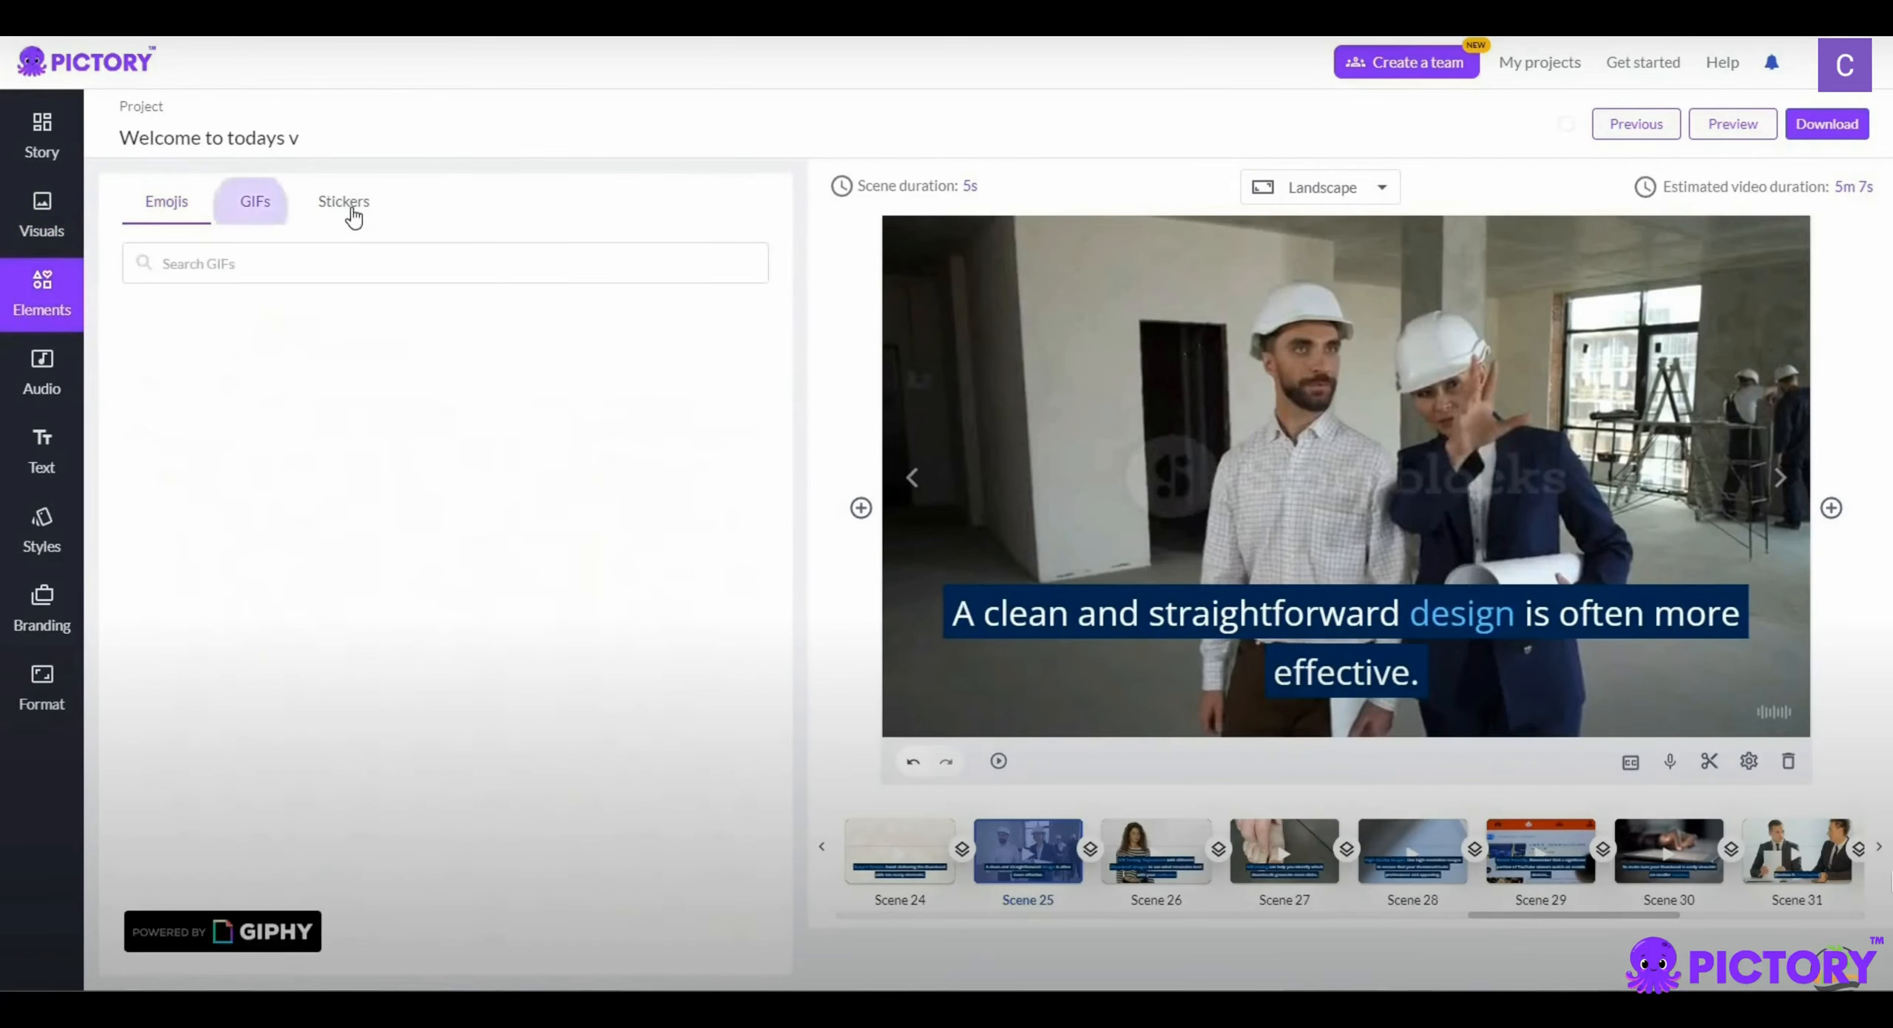
left_click(352, 213)
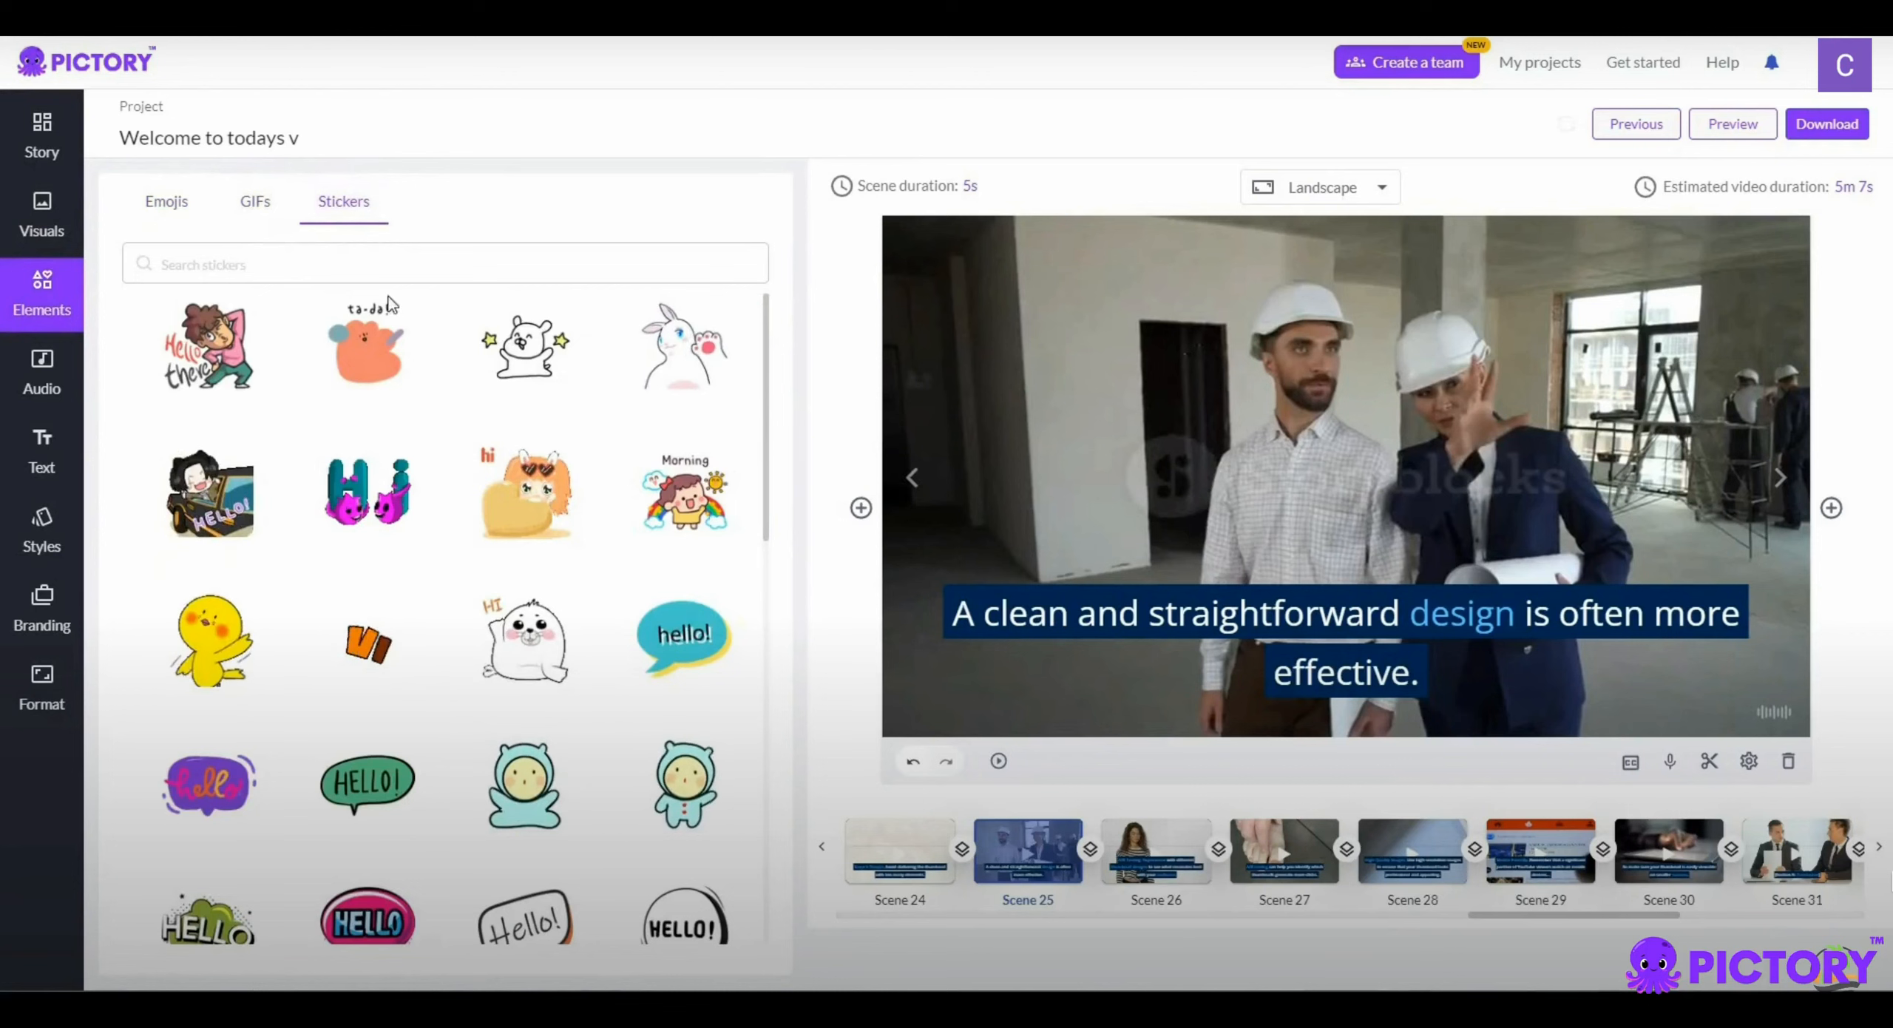
left_click(505, 677)
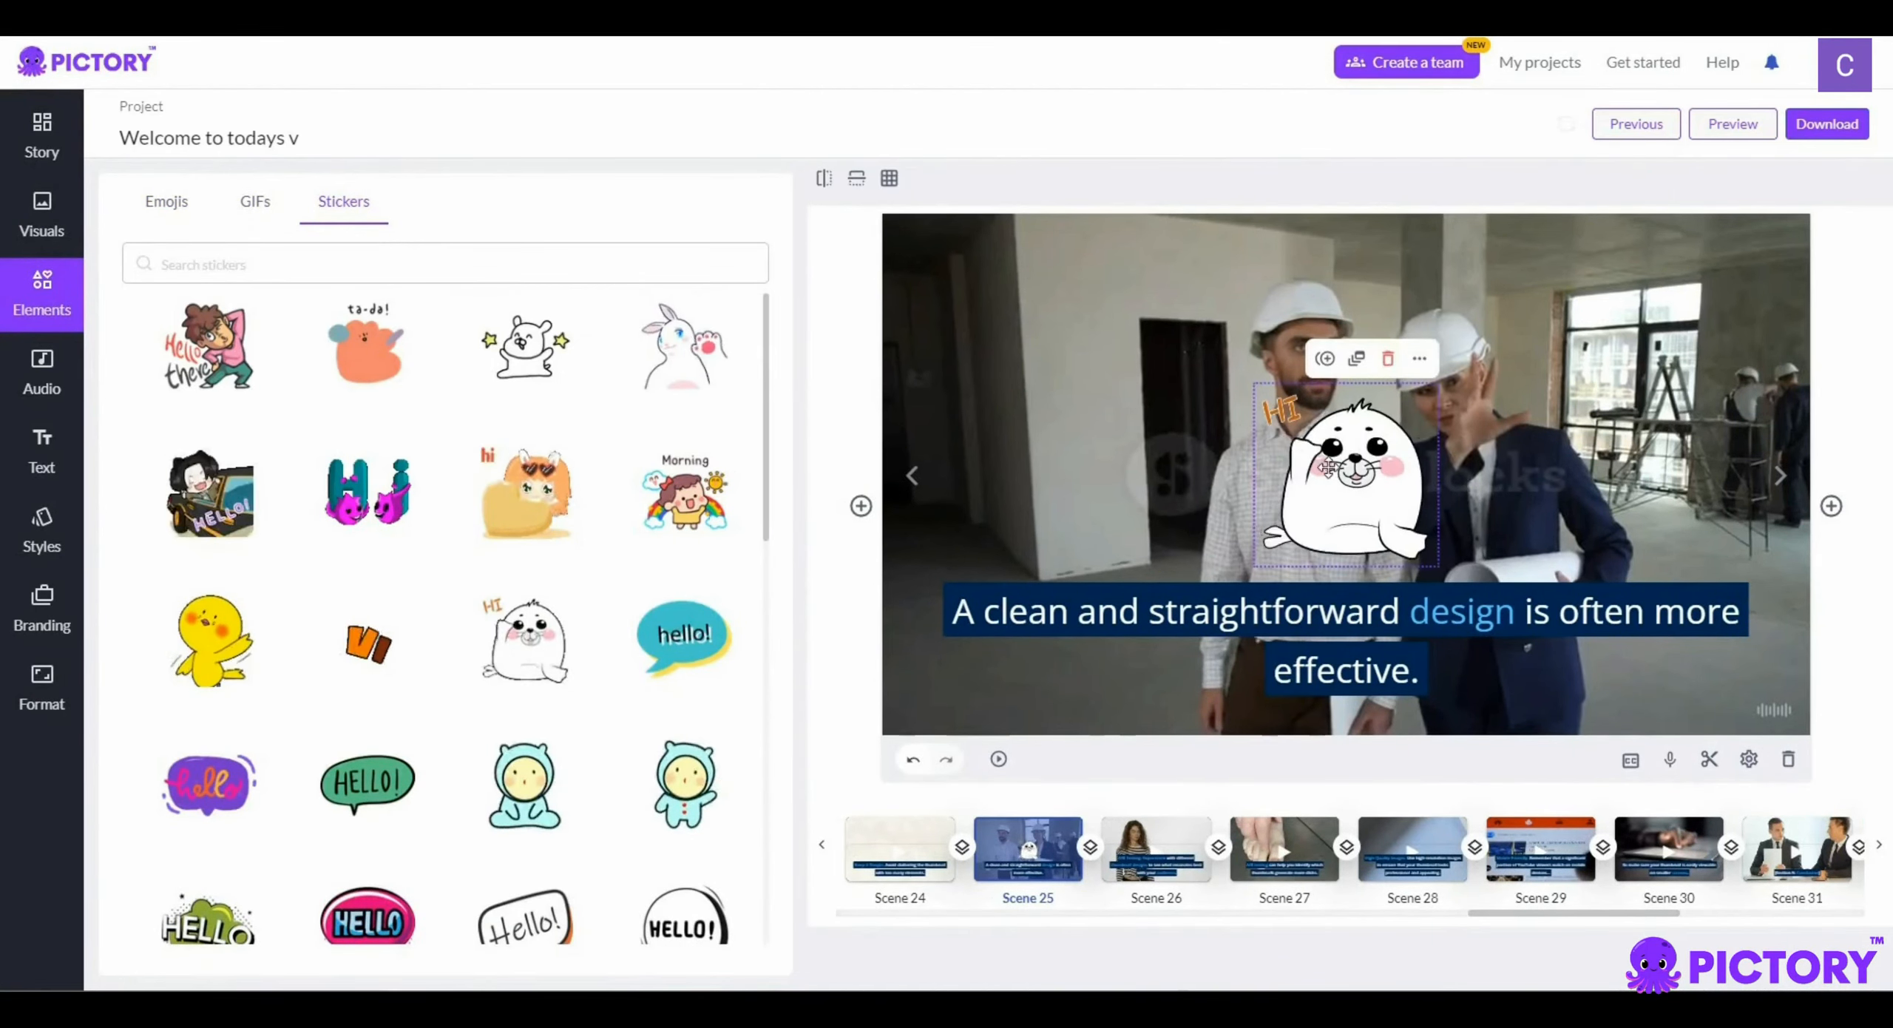
left_click_drag(1328, 467, 1354, 411)
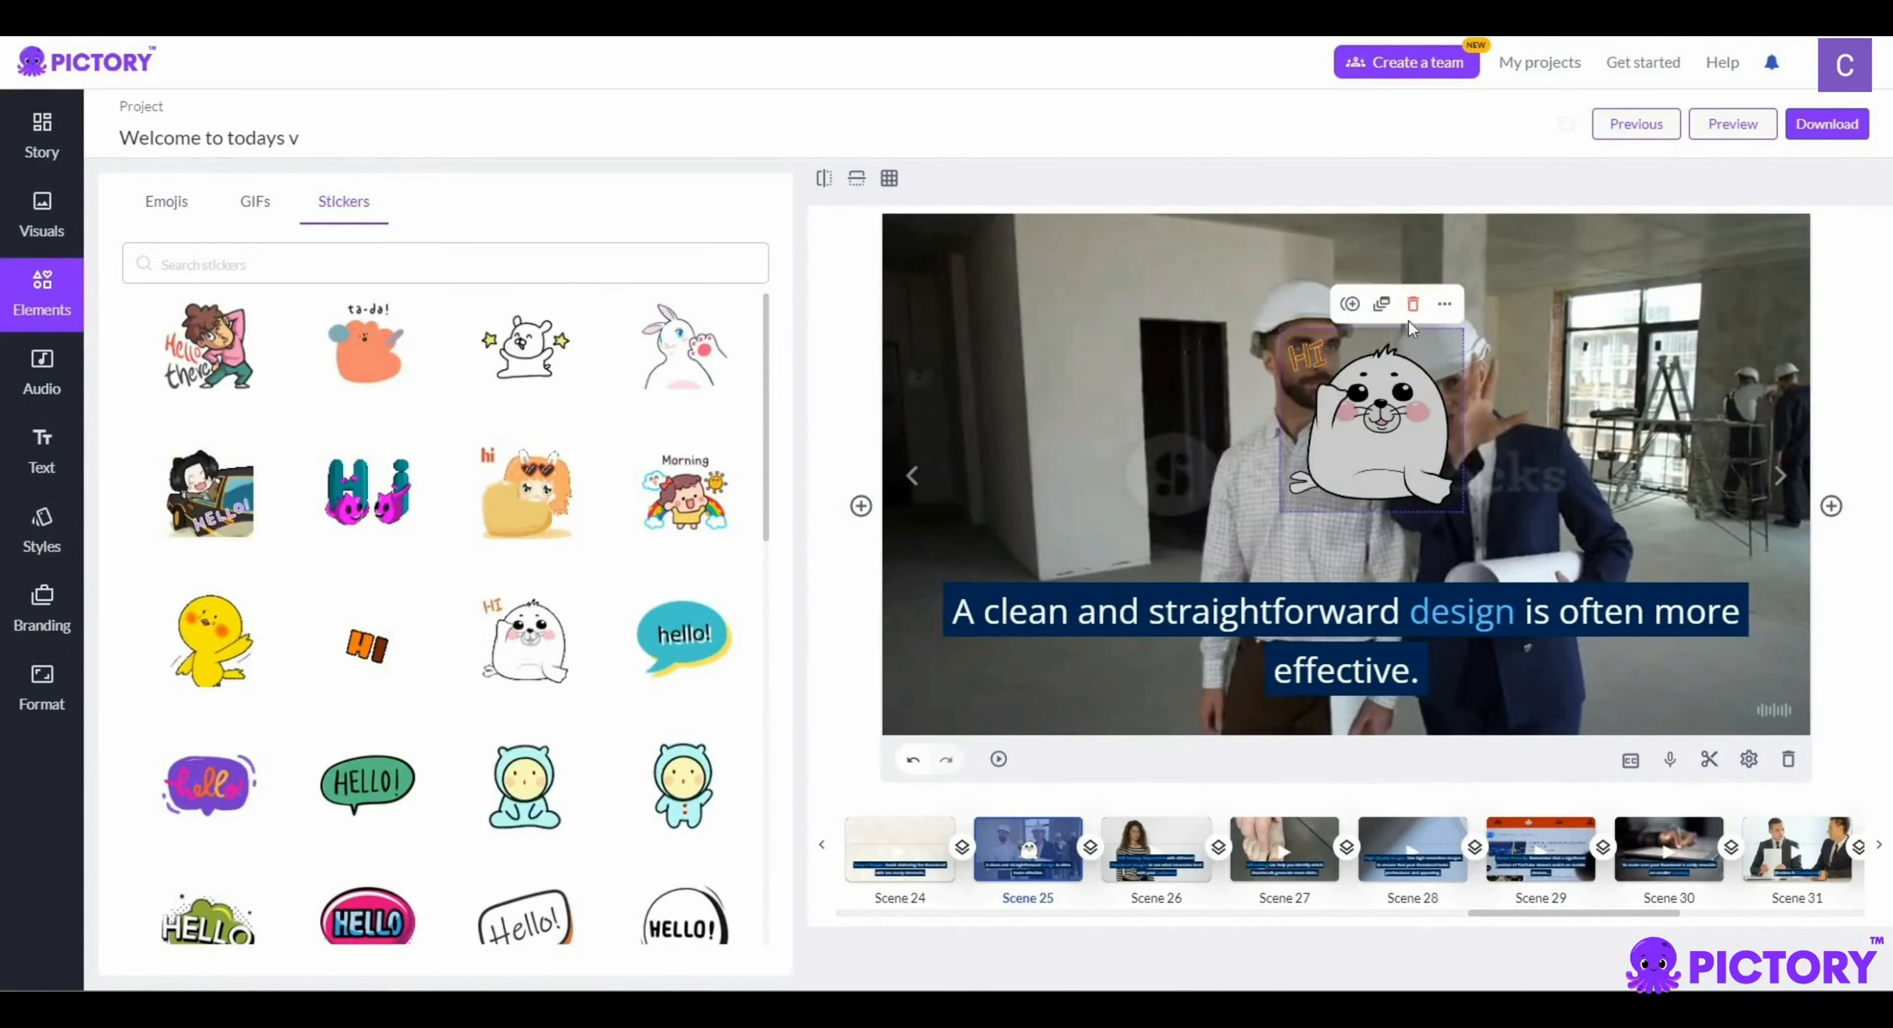
left_click_drag(1410, 329, 1357, 335)
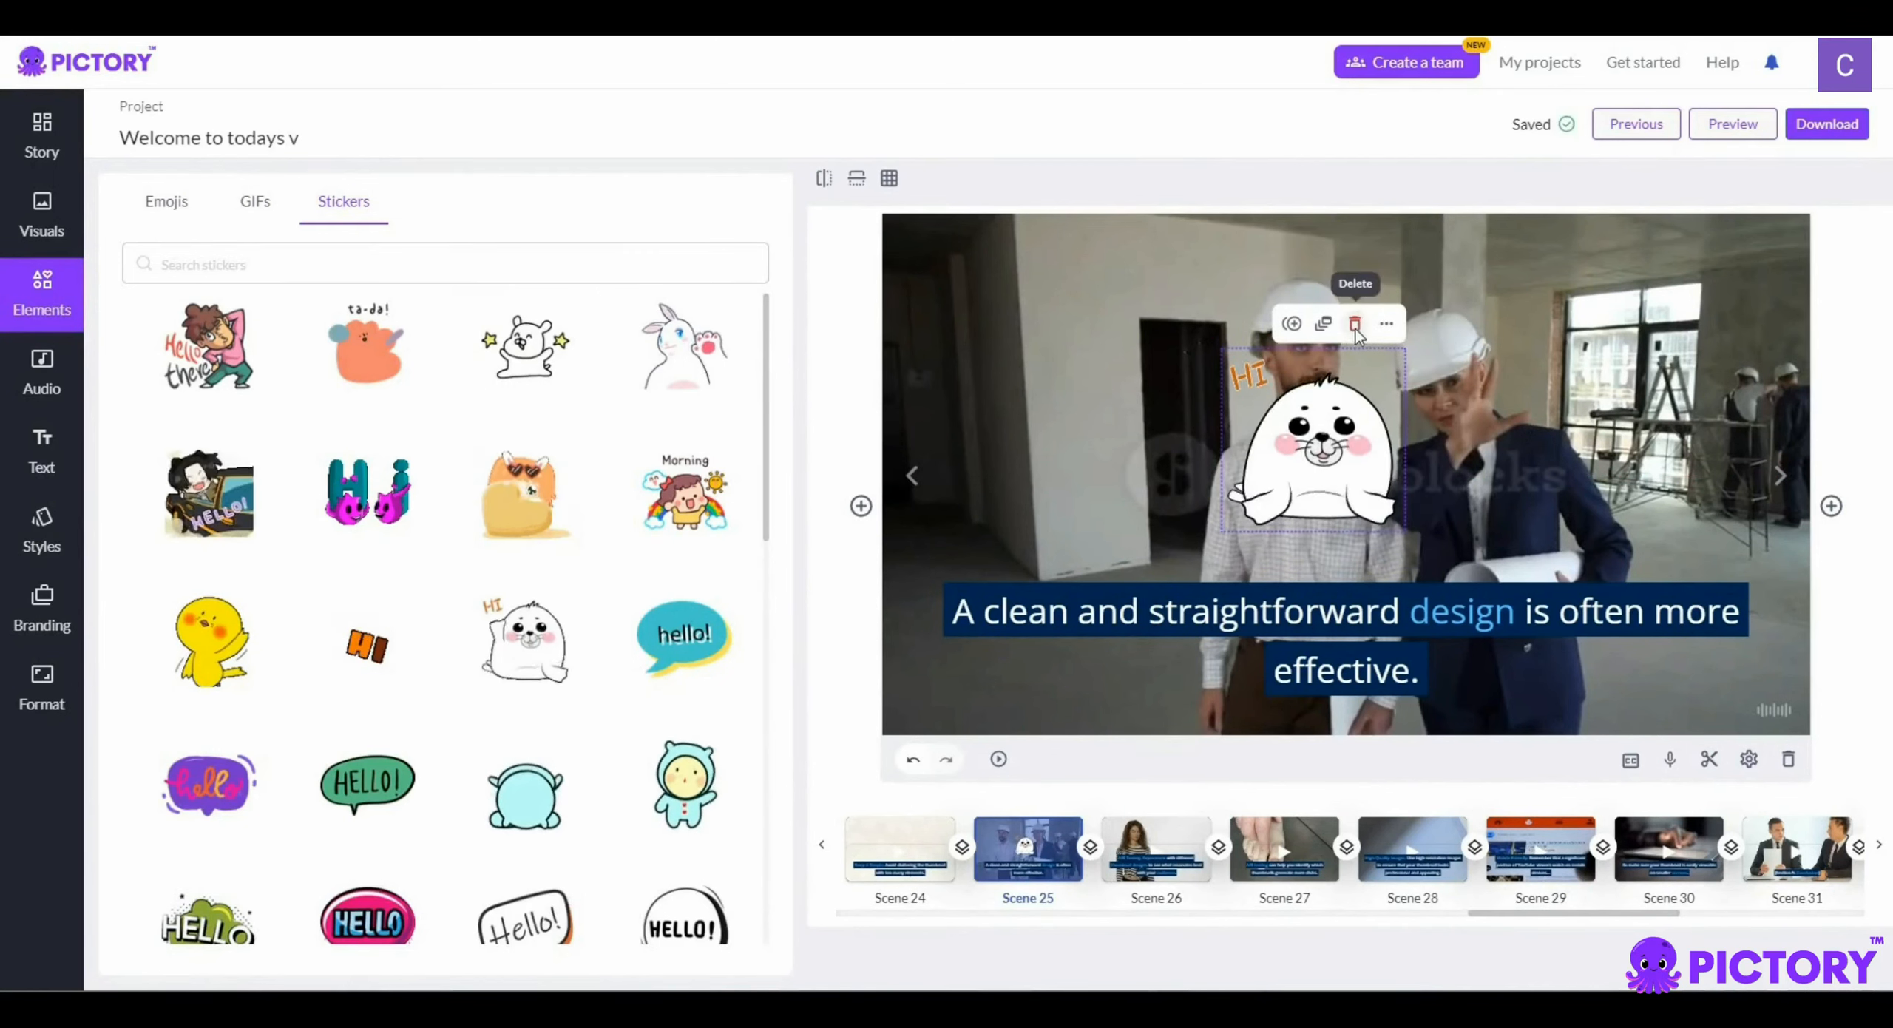
left_click(1355, 325)
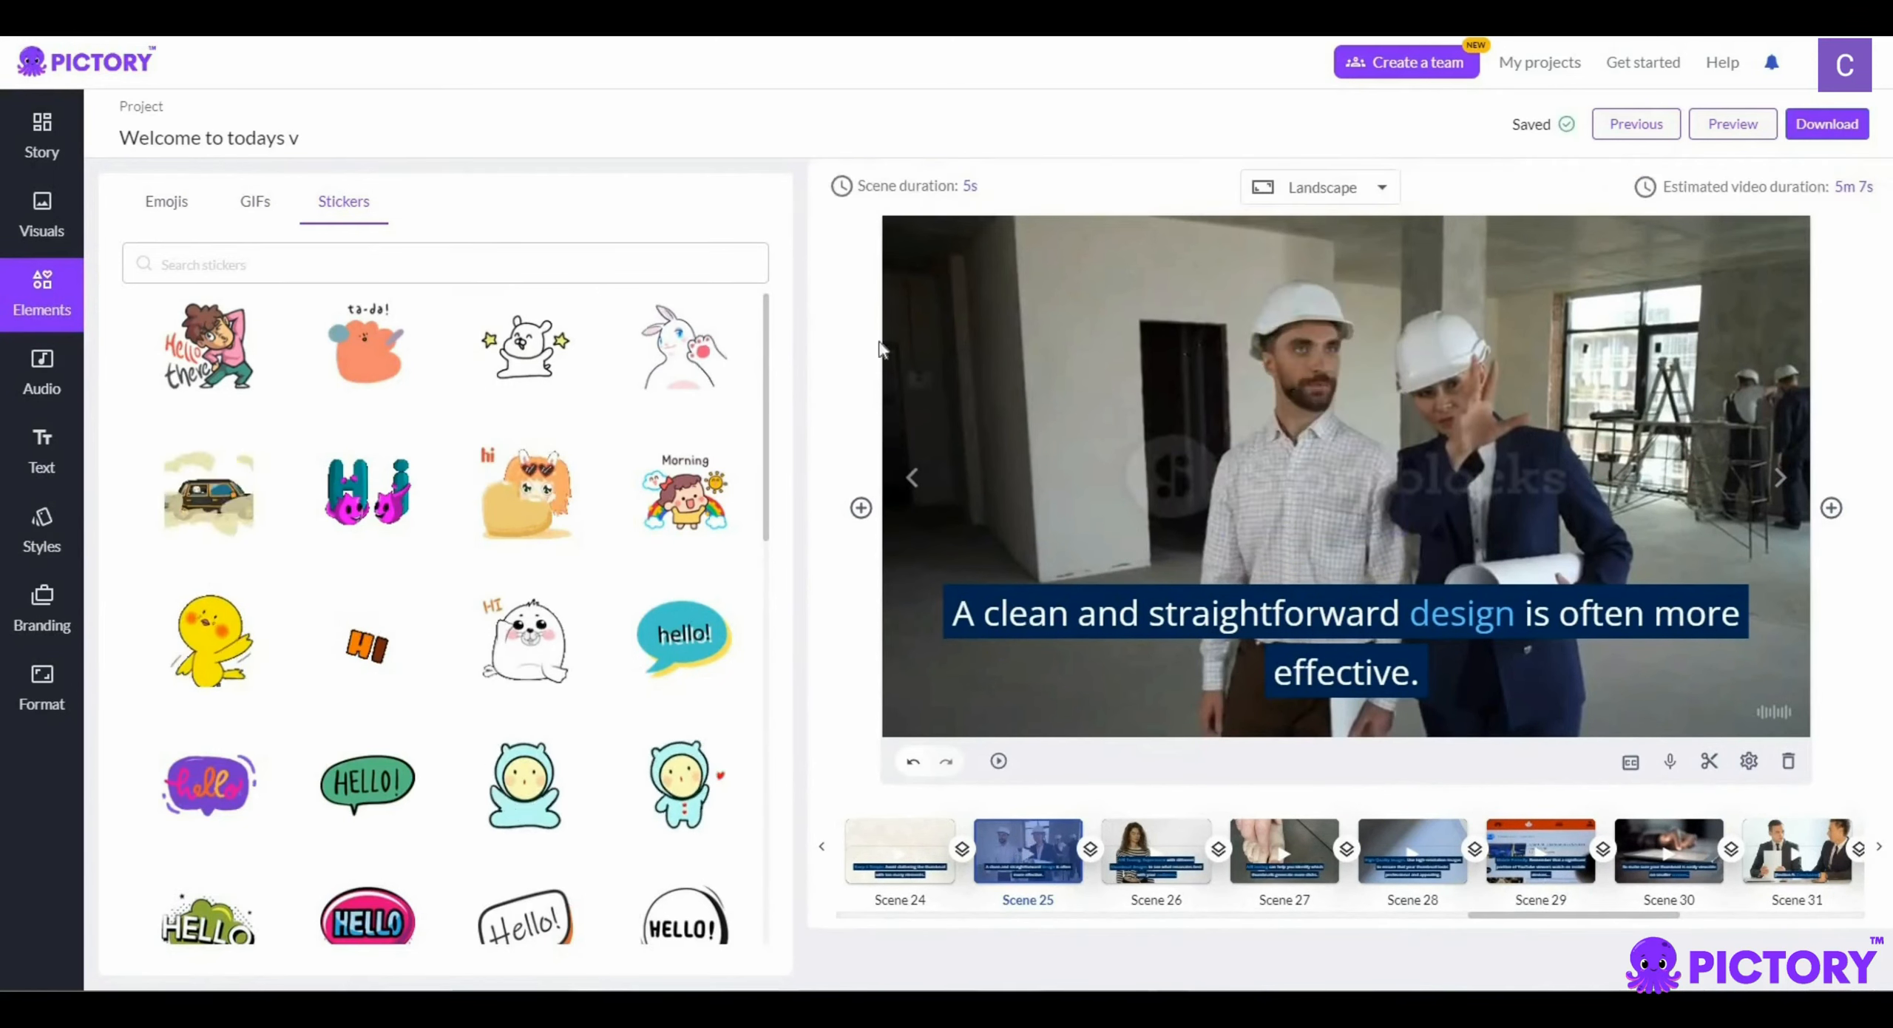
Step: Remove the applied background music track "Prepare For Battle" from the video
left_click(40, 373)
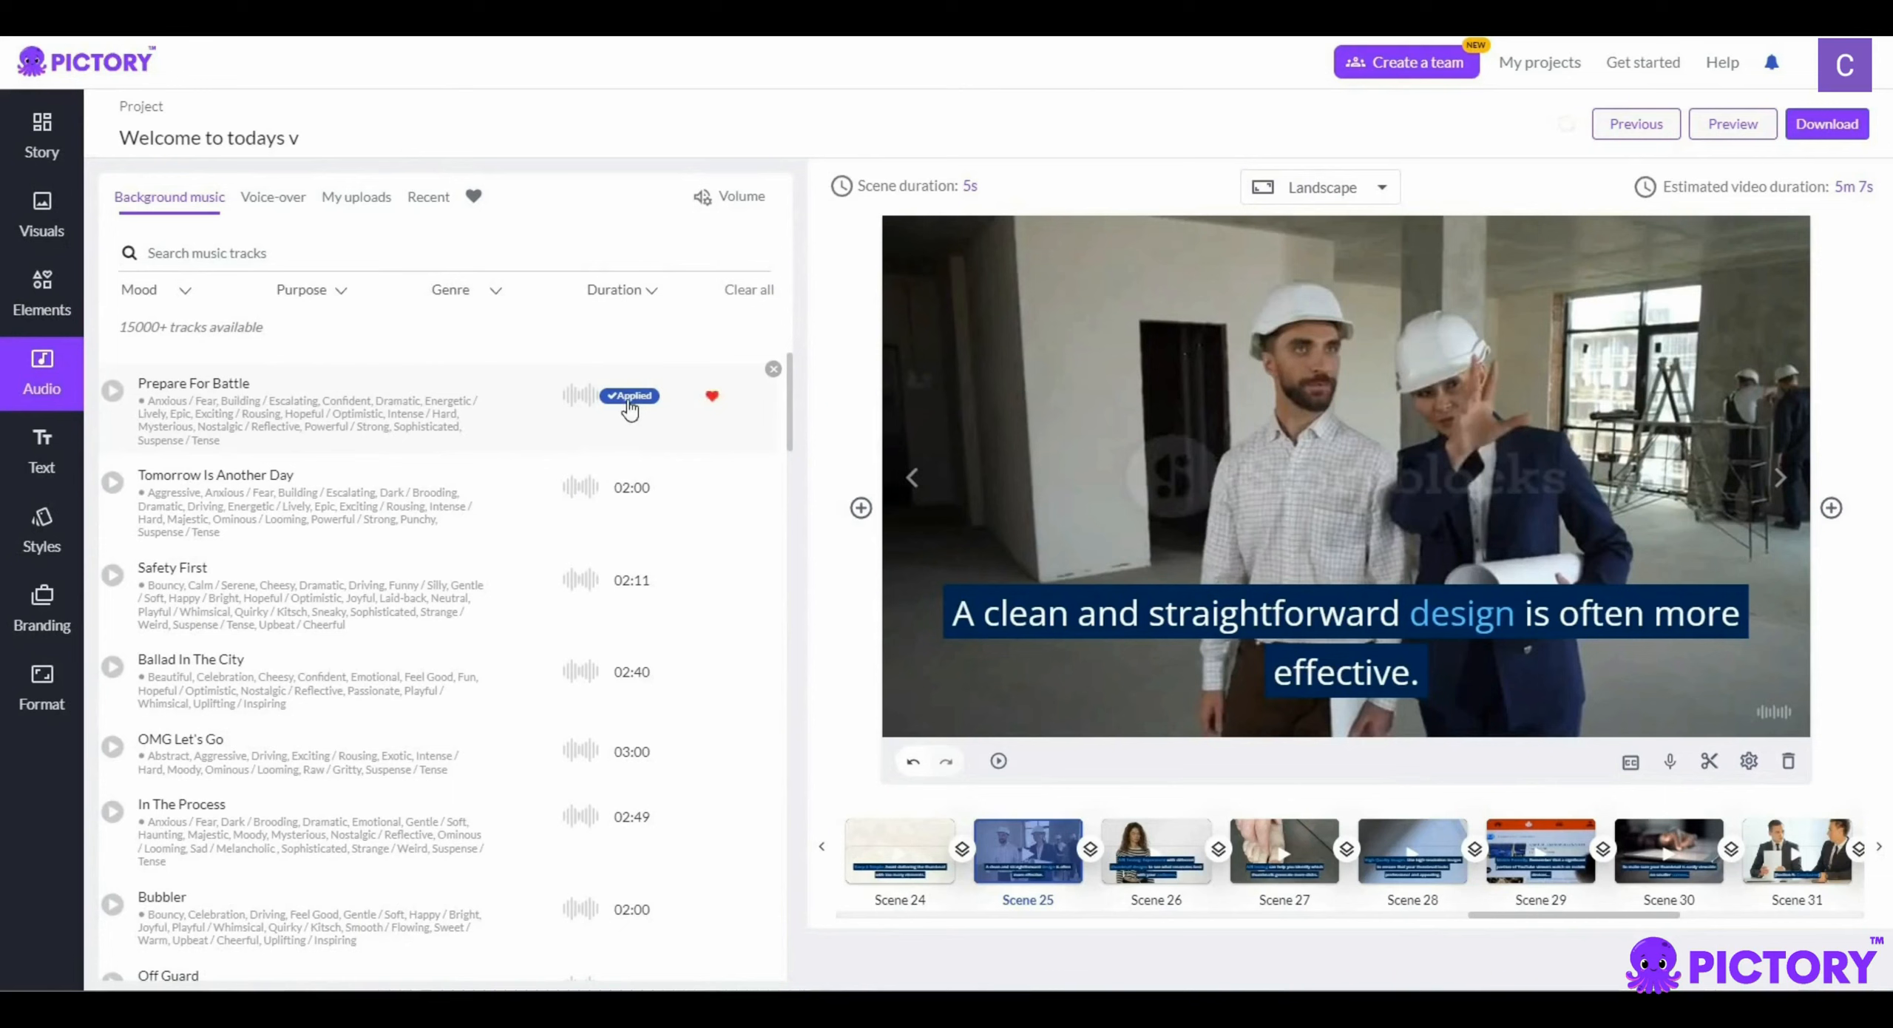
left_click(774, 370)
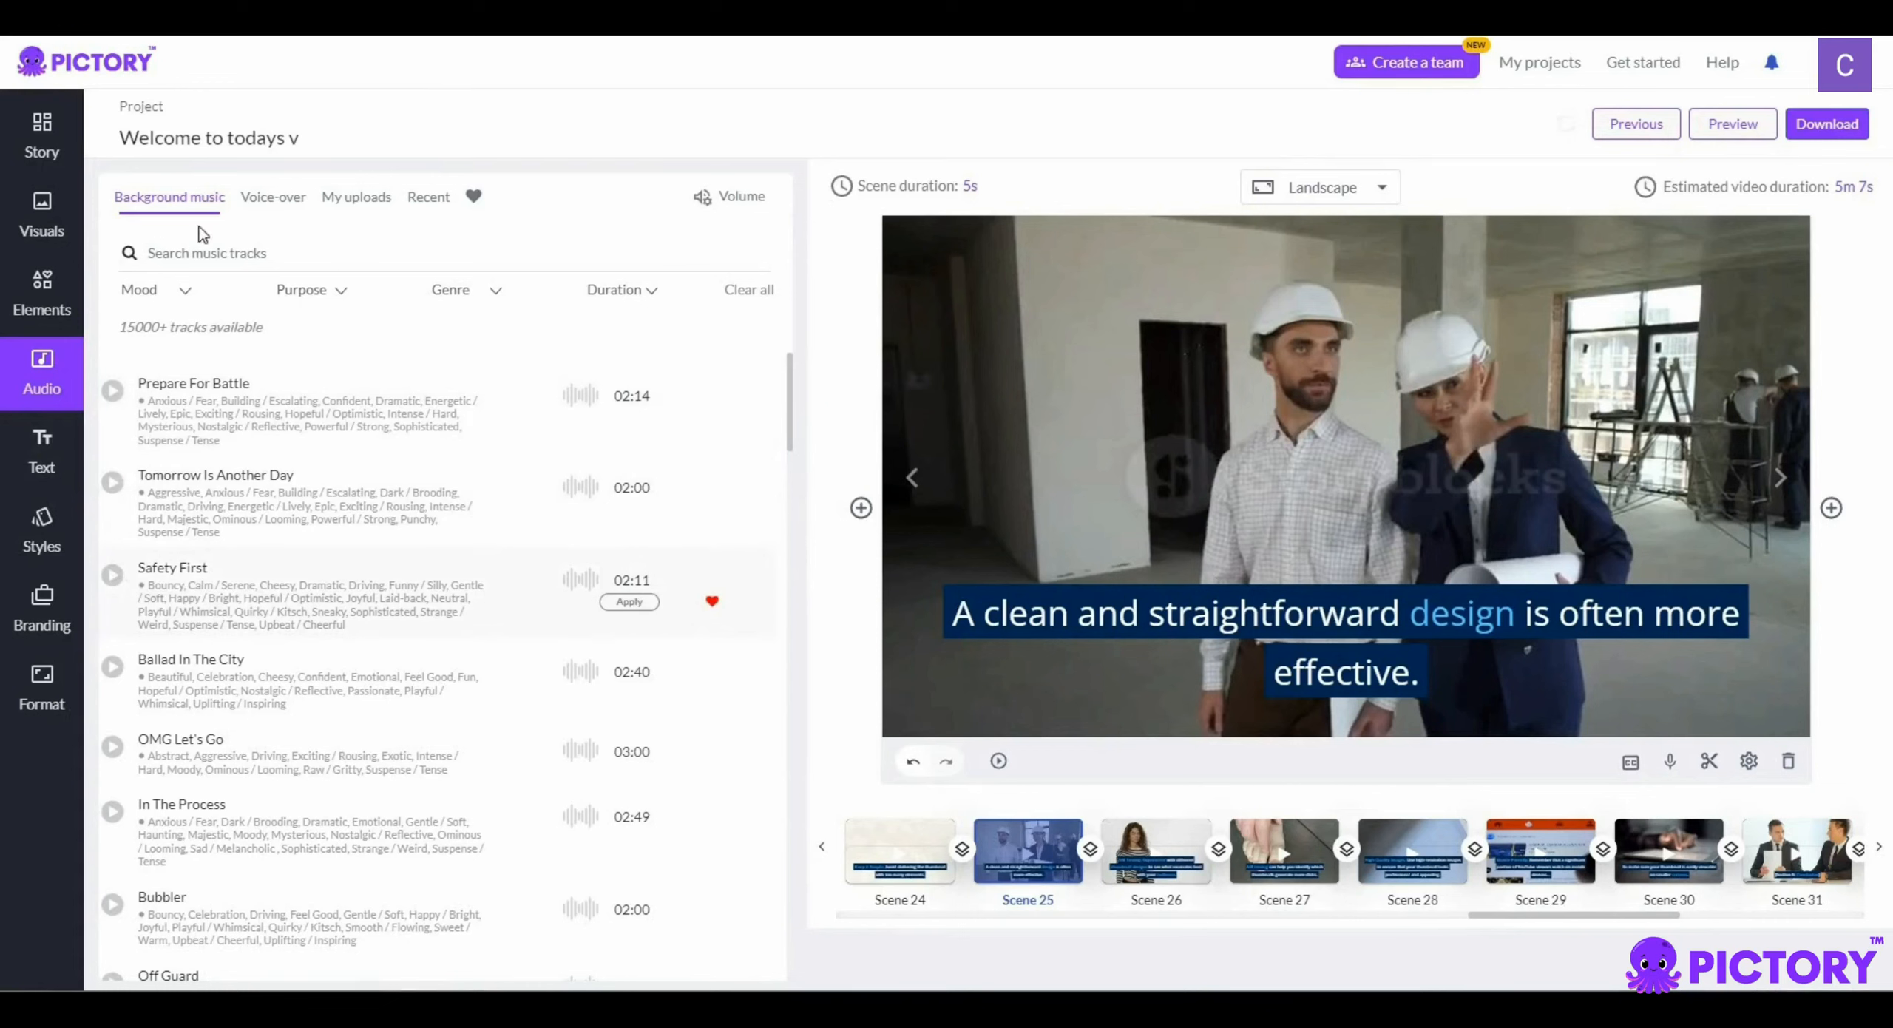
Step: Look through the available English AI voice-over voices and the uploaded voice-over files
left_click(282, 203)
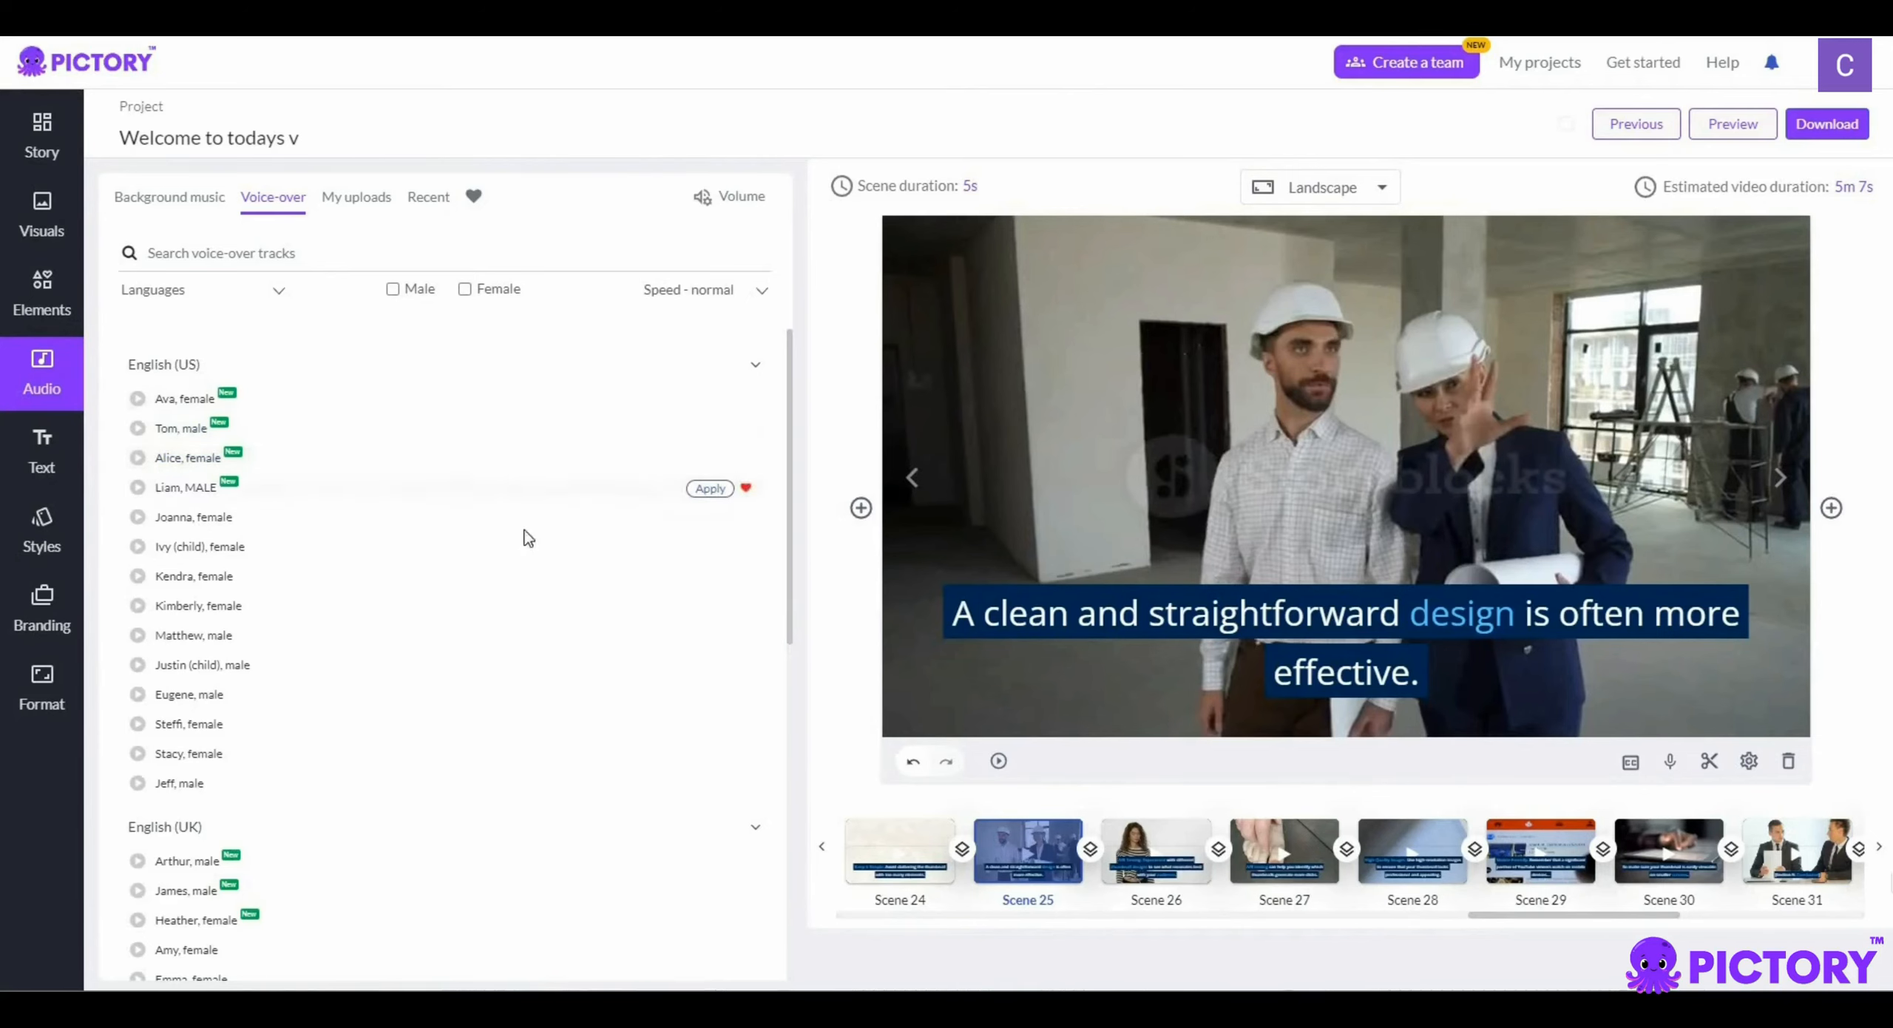
scroll(465, 567, "down", 6)
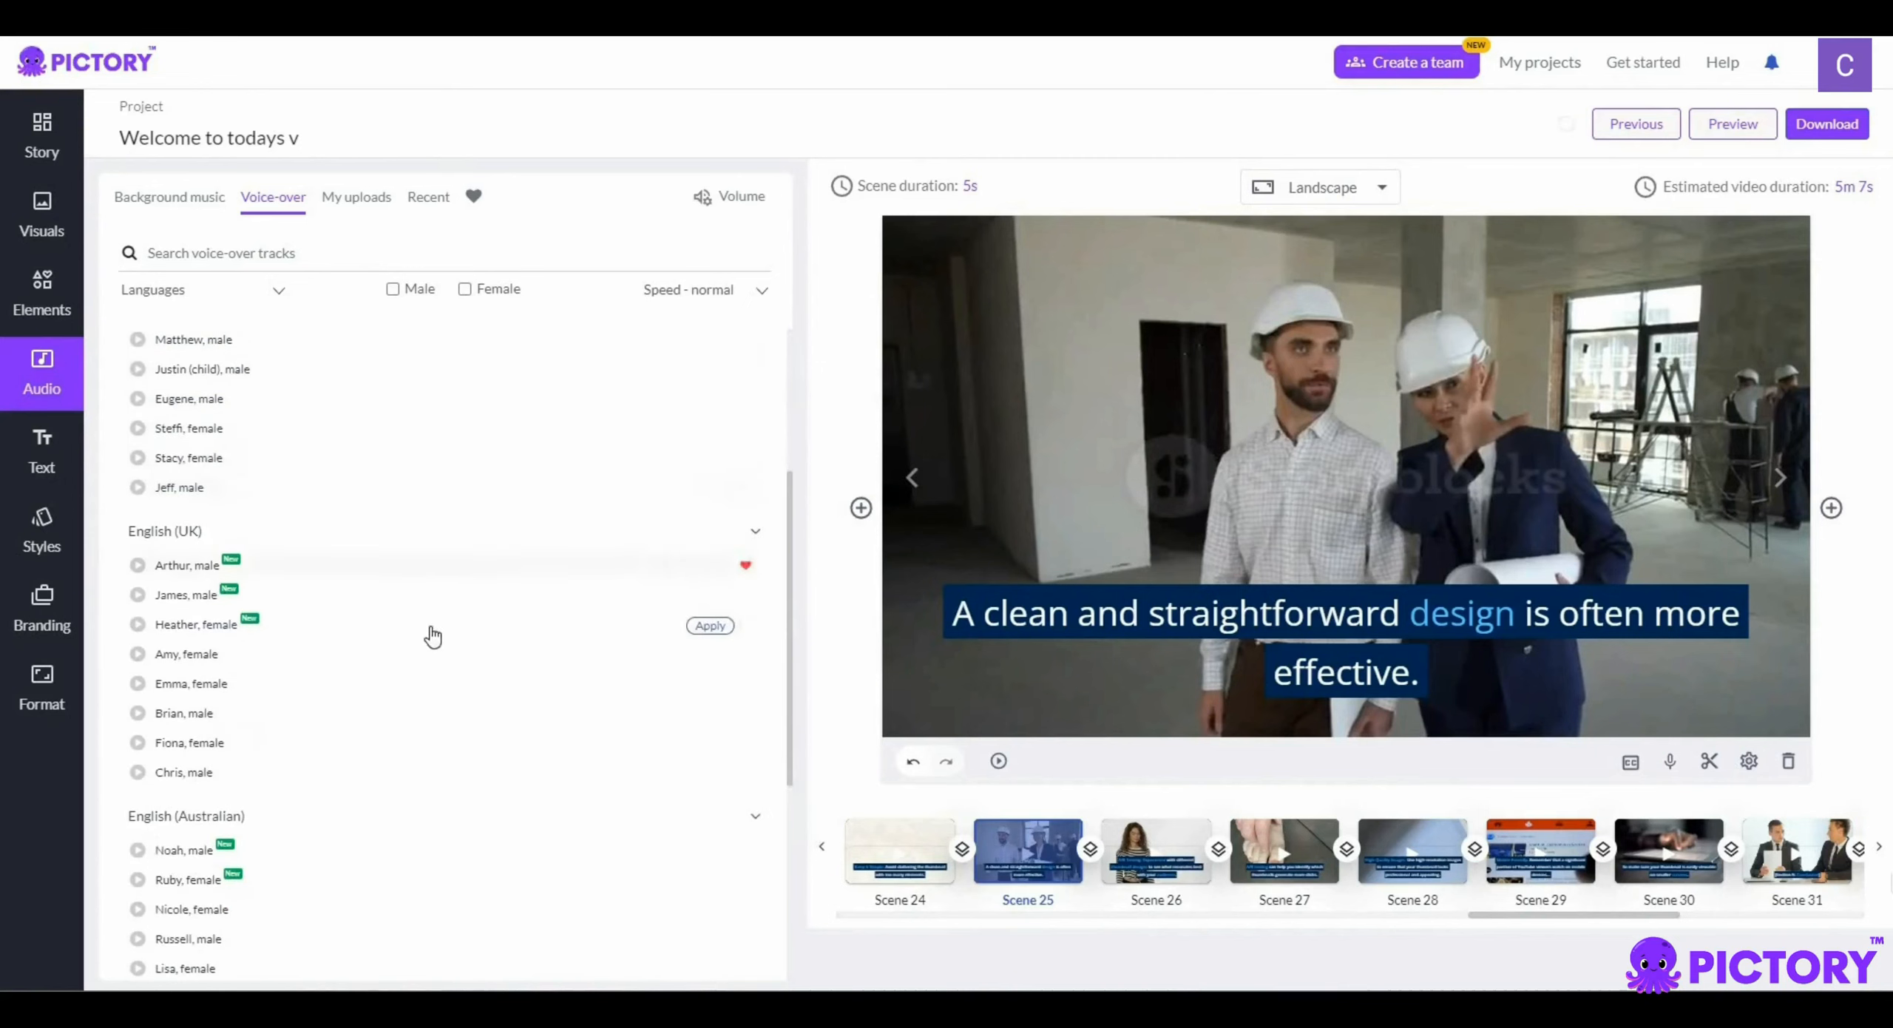
scroll(426, 591, "down", 3)
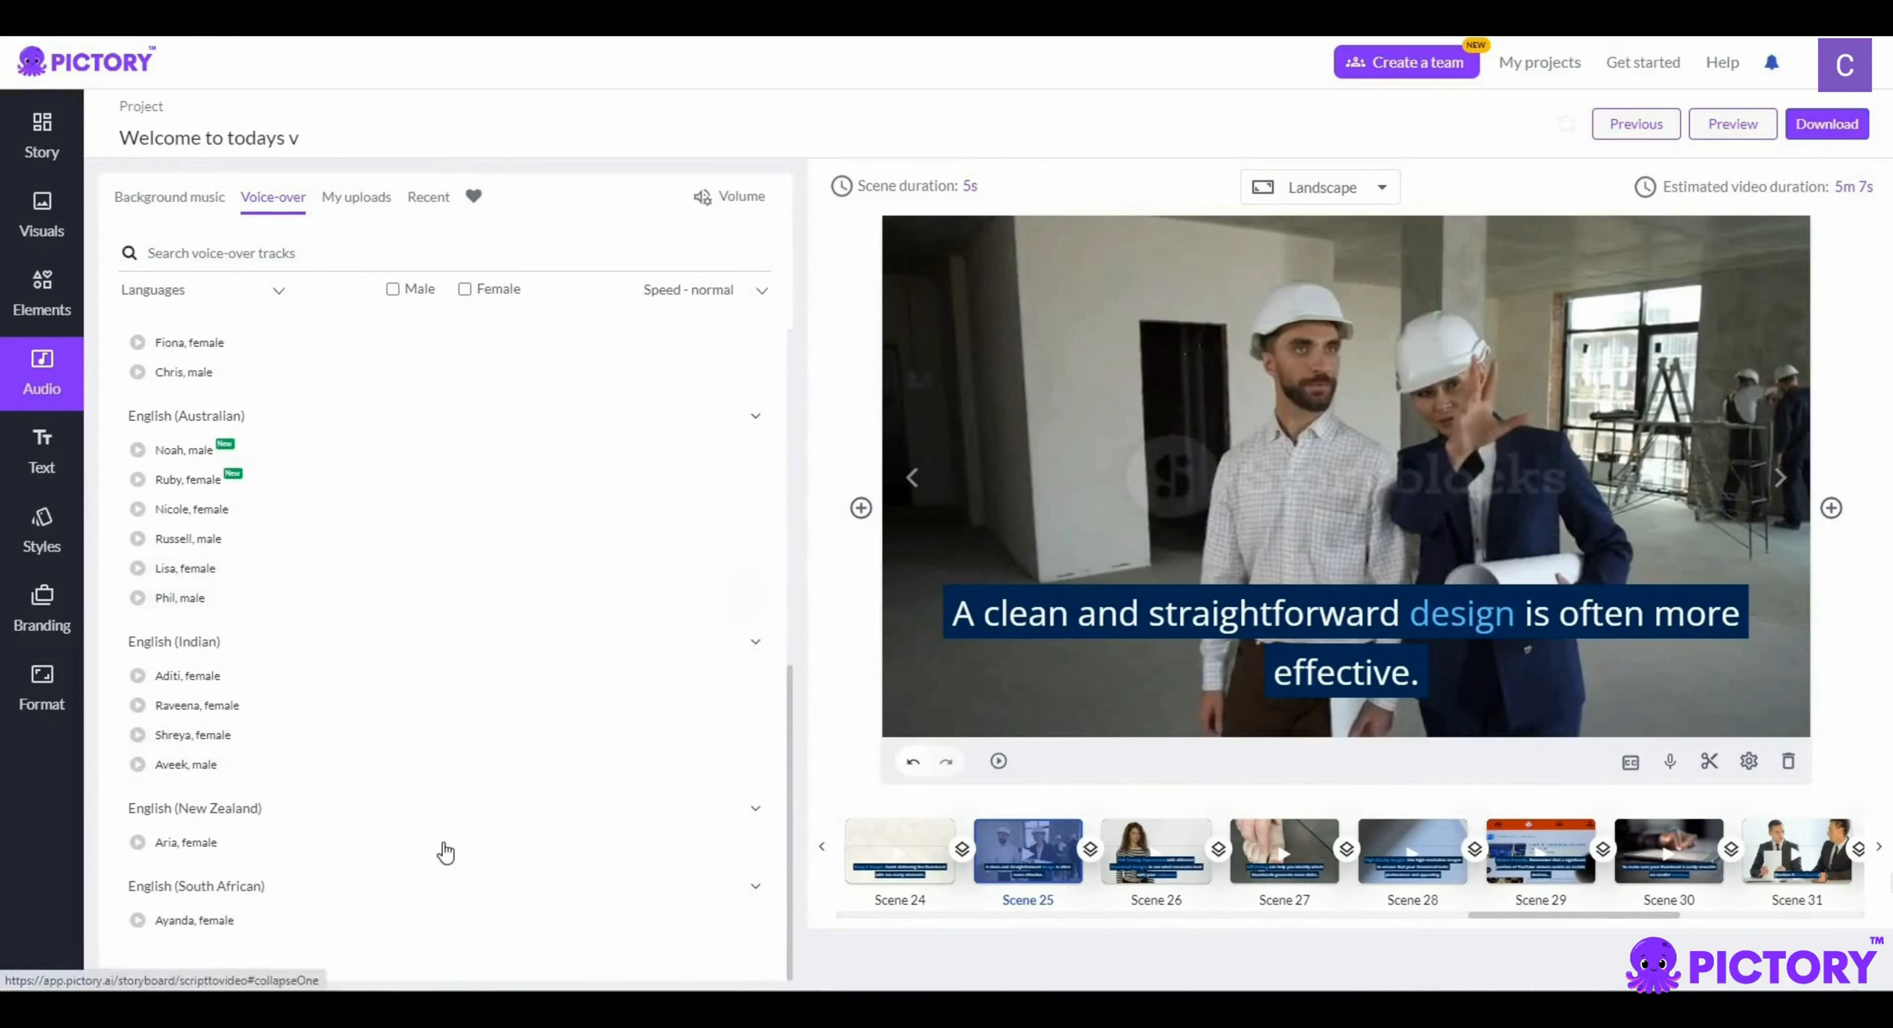
scroll(431, 836, "up", 8)
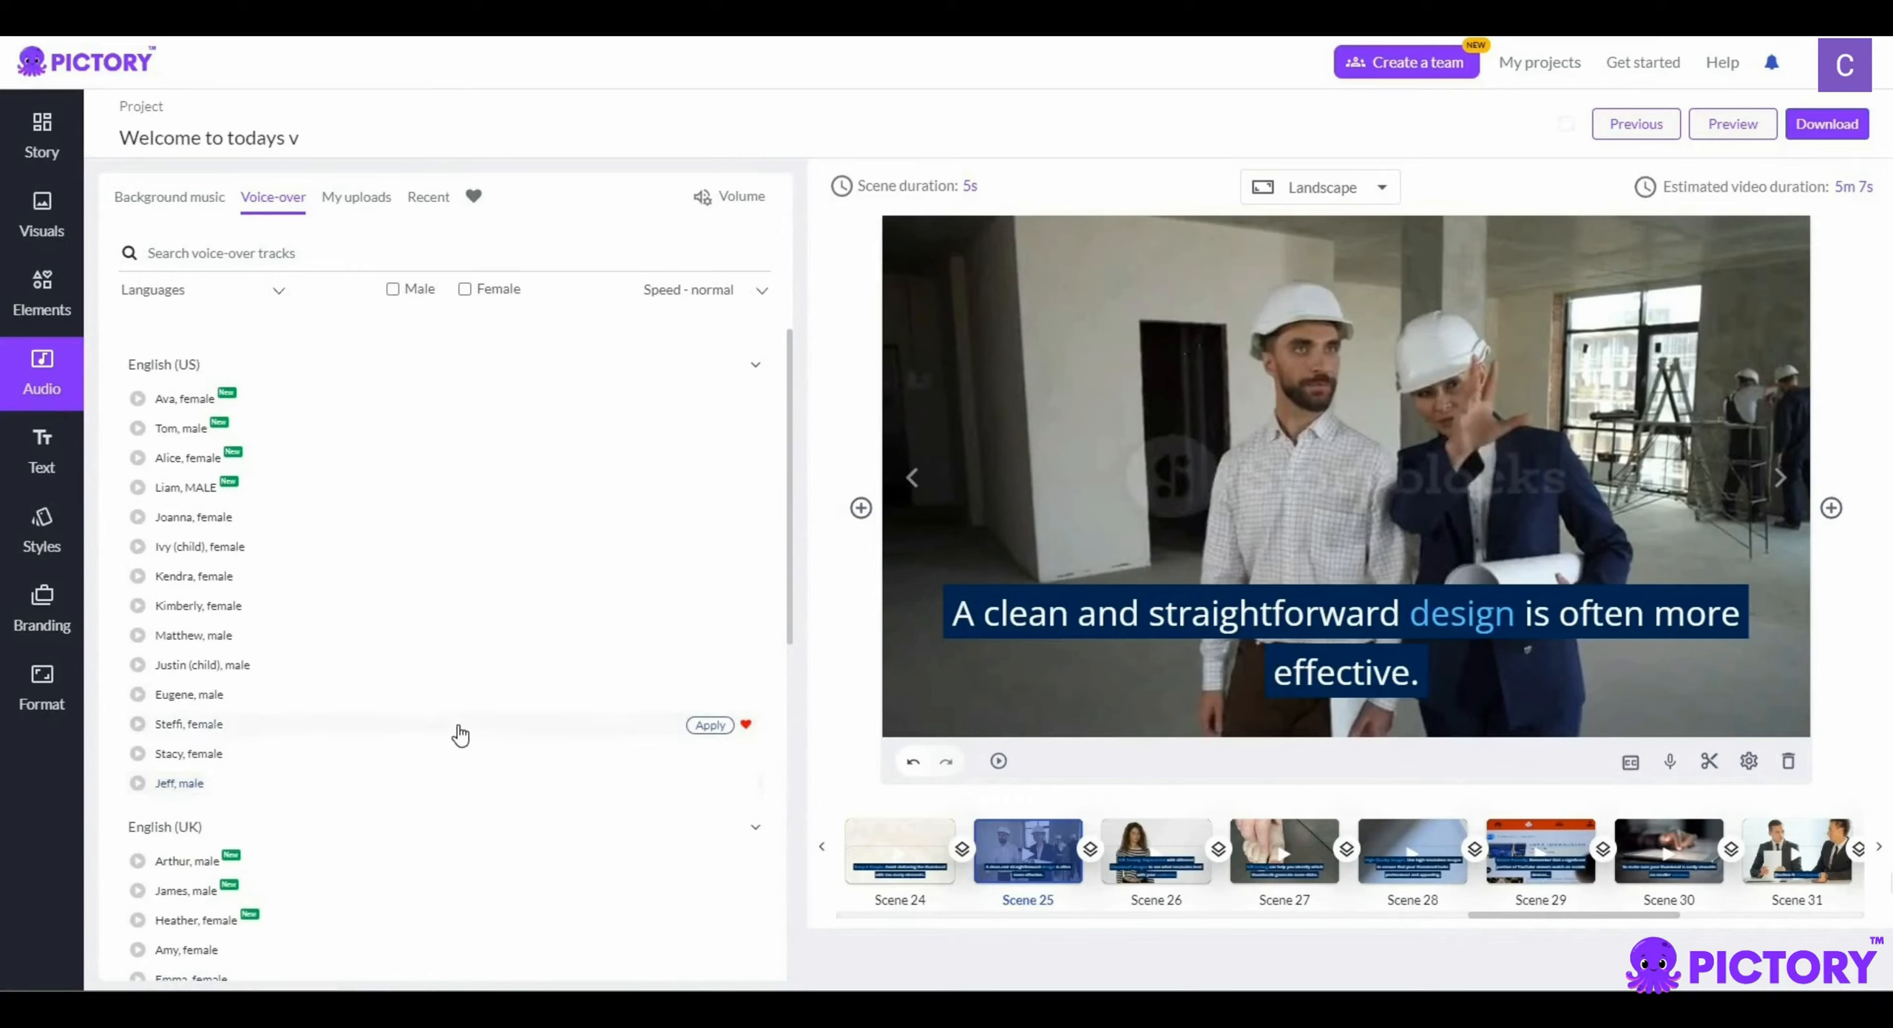
left_click(347, 211)
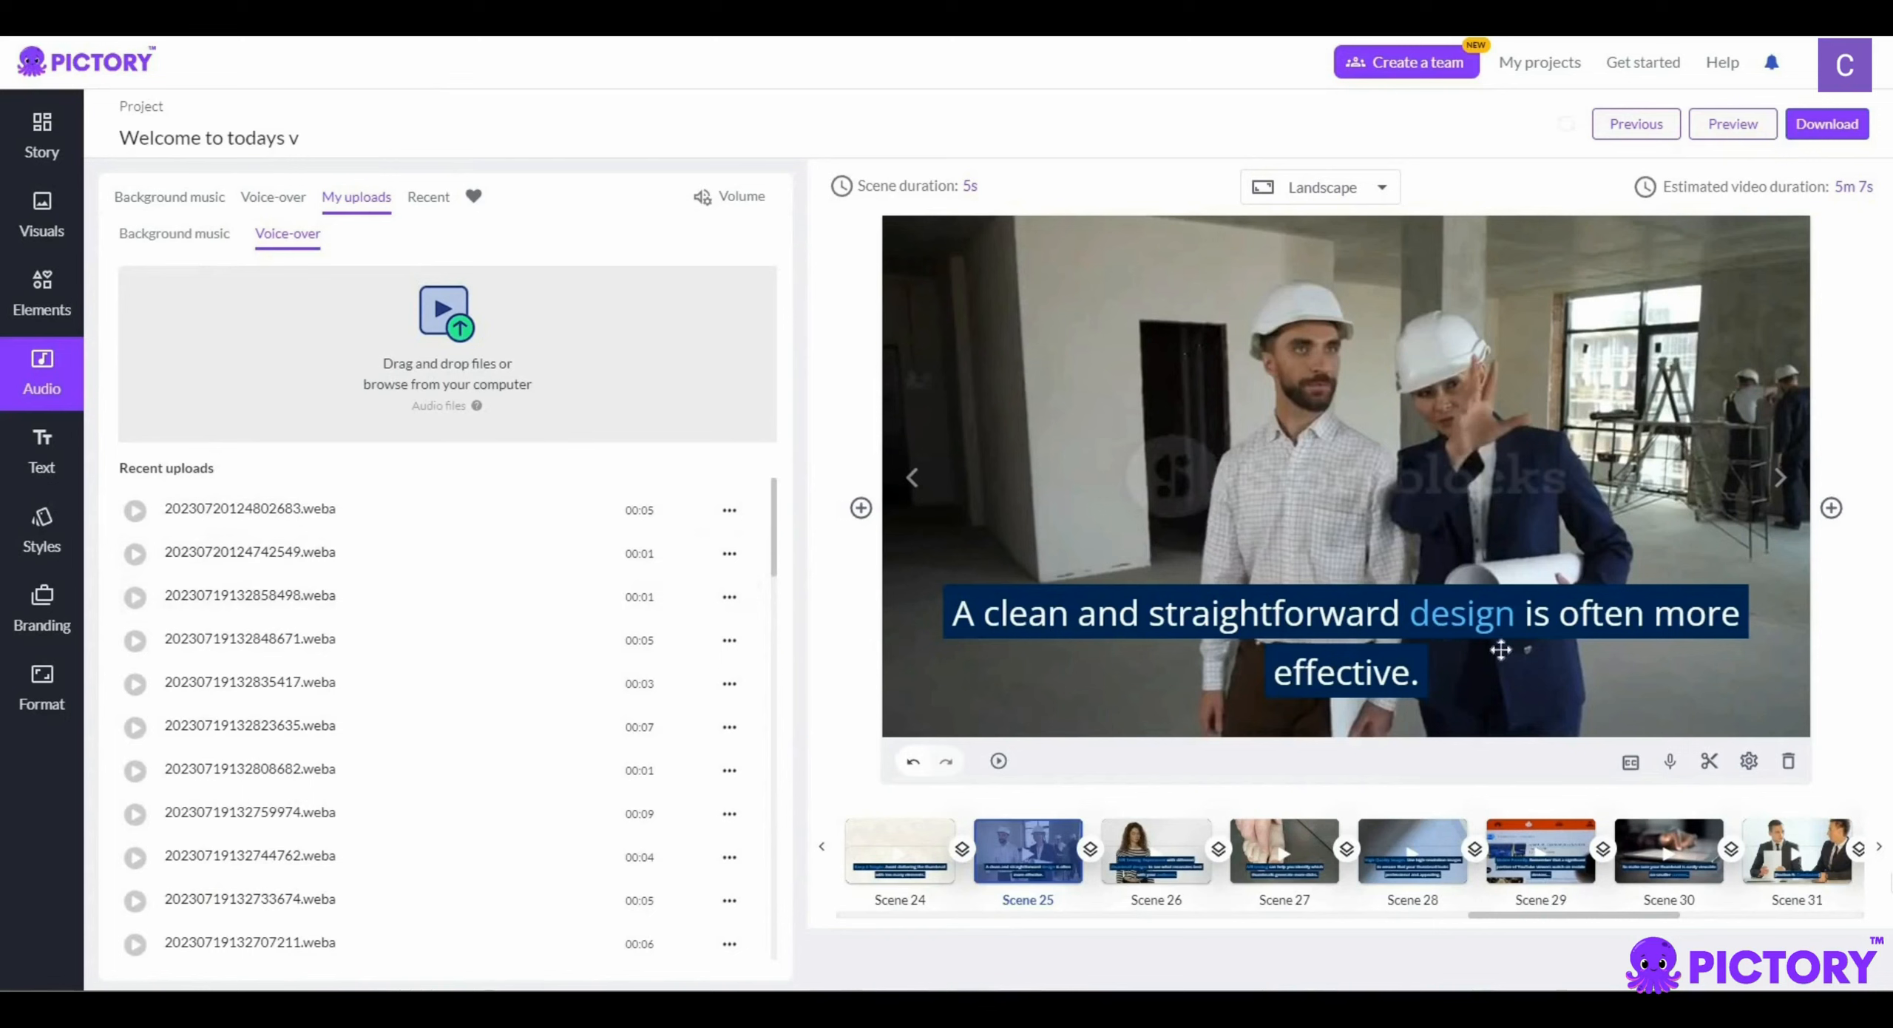
Step: Record a voice-over of about 5 seconds for Scene 29 with the default mic and apply it to the scene
left_click(1538, 845)
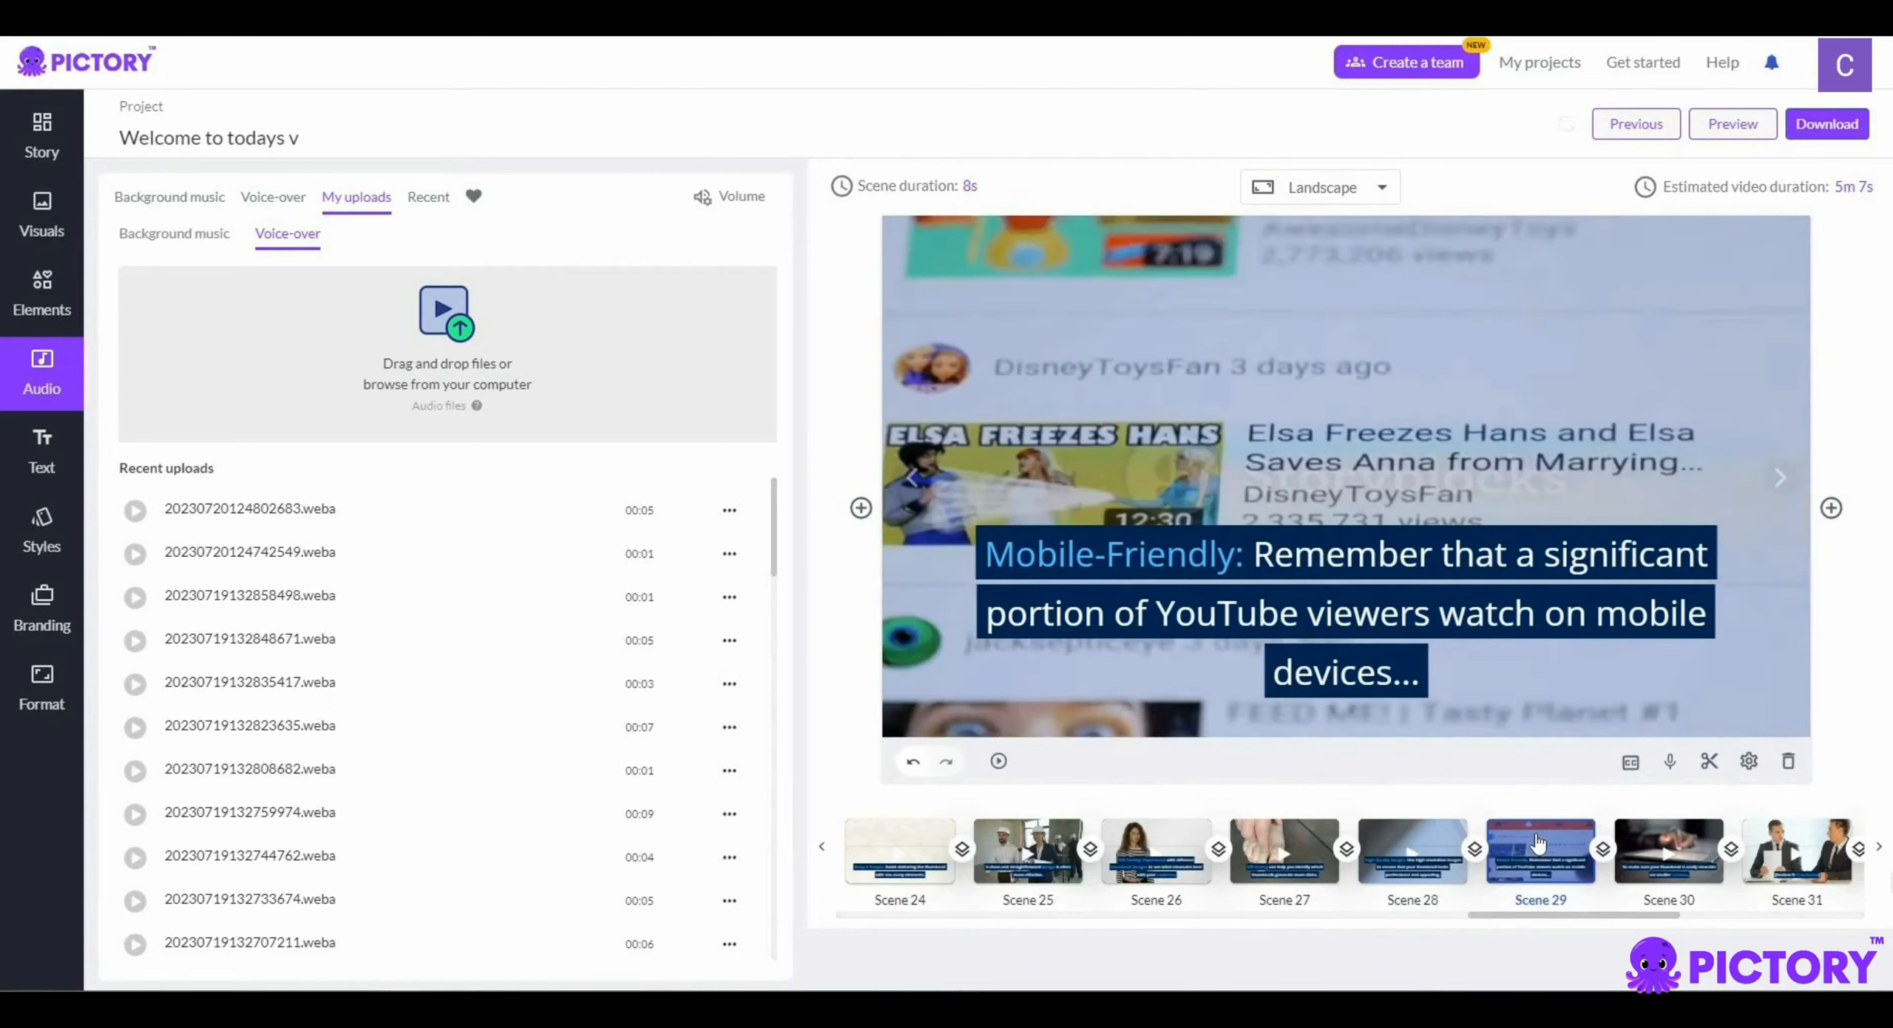
left_click(1670, 763)
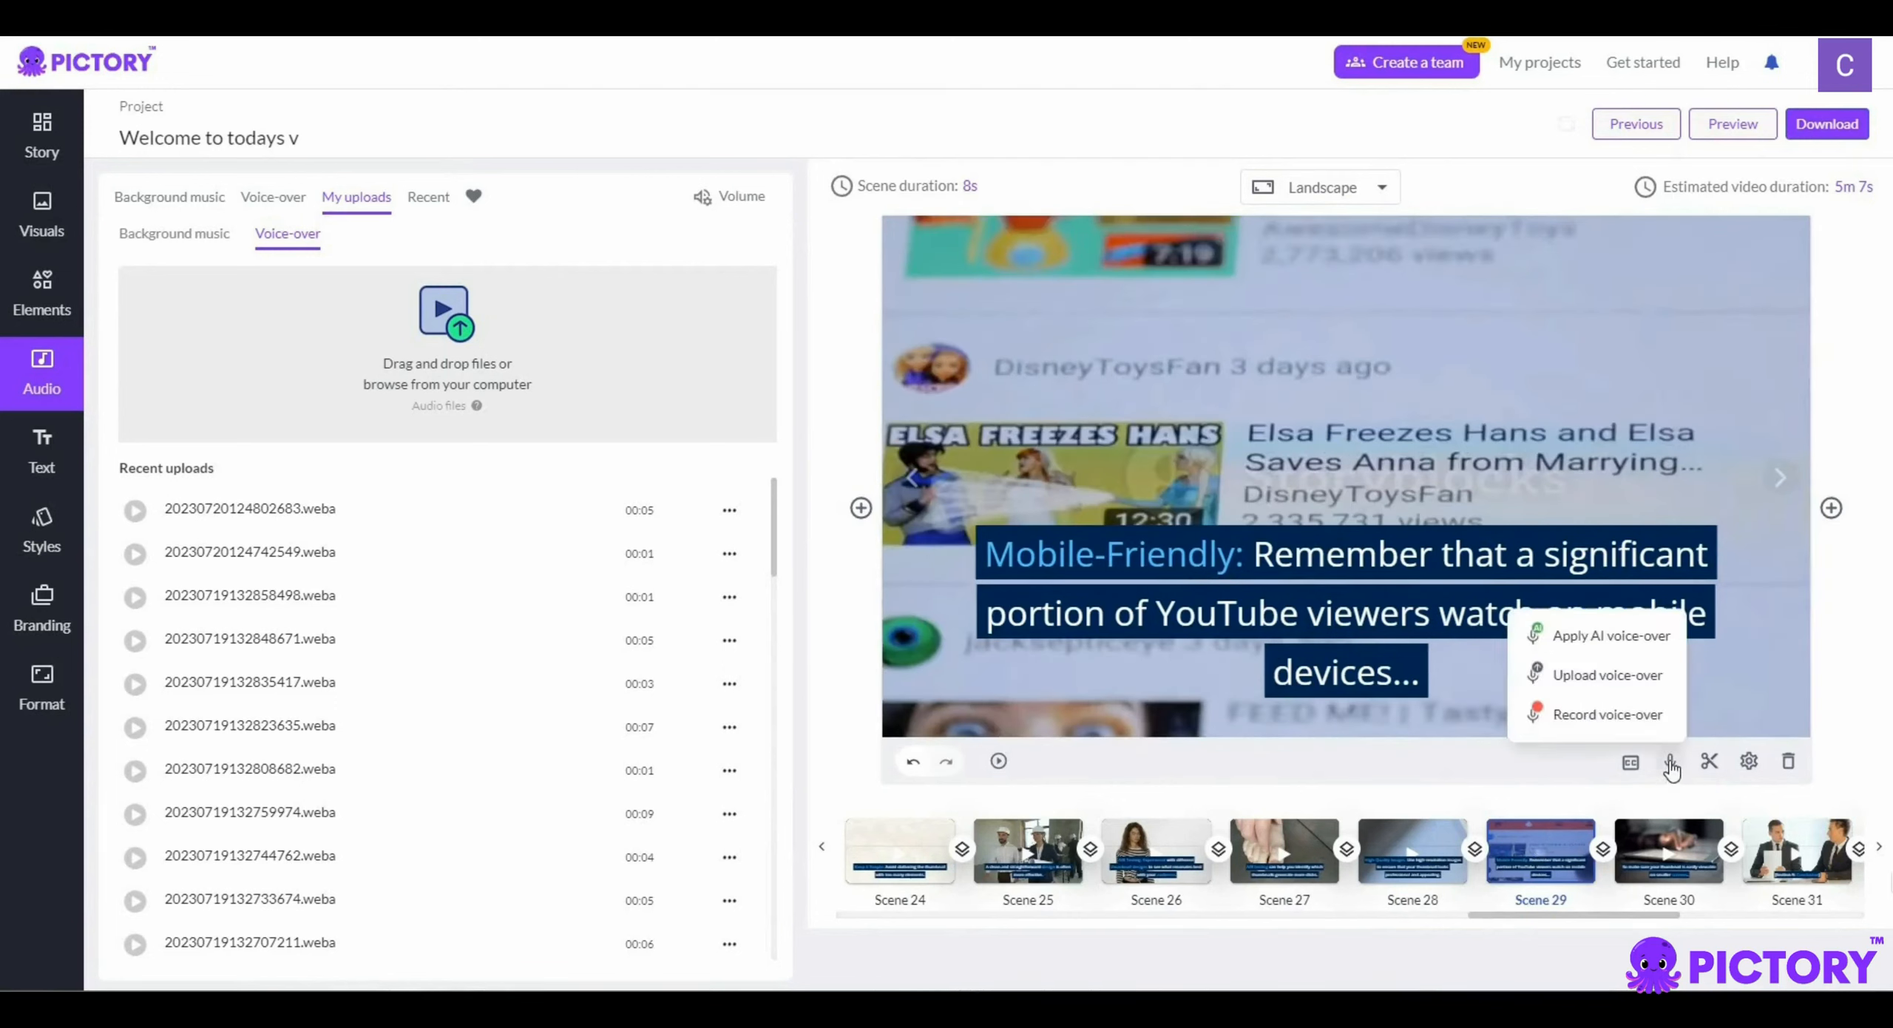
left_click(1635, 726)
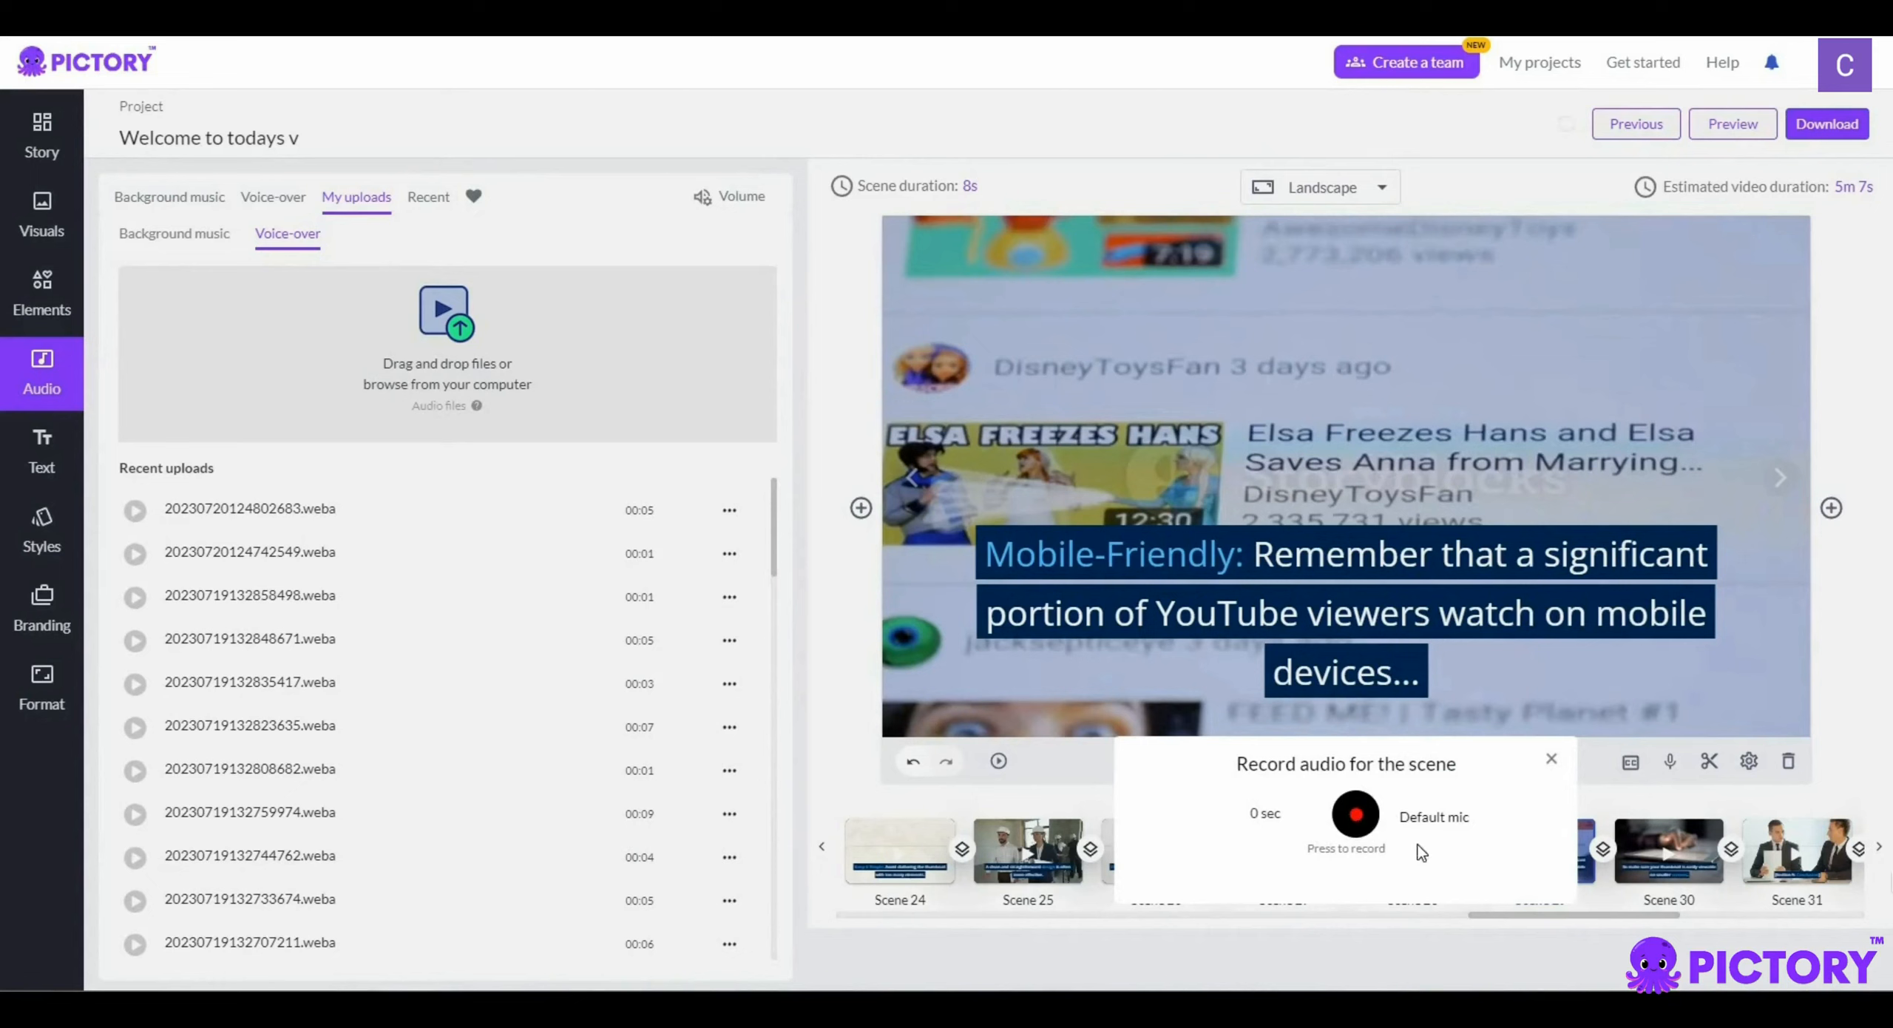
left_click(1356, 814)
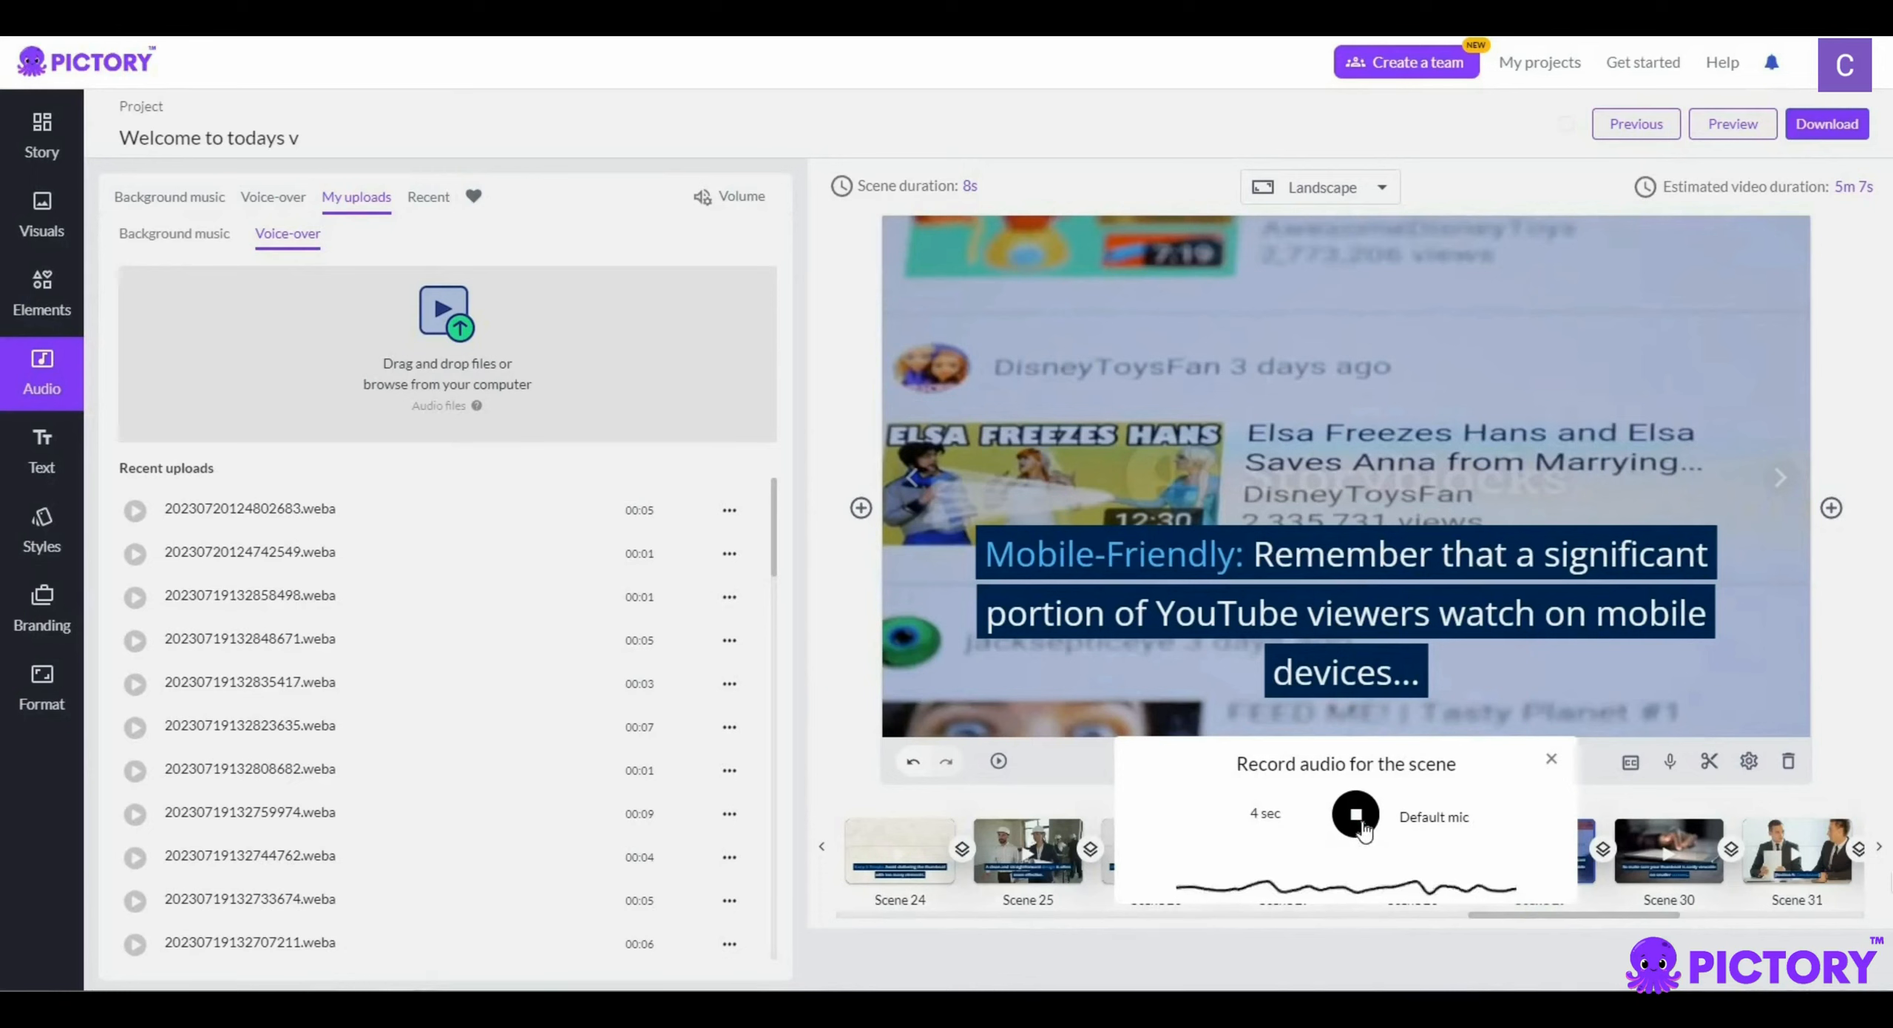
left_click(1359, 822)
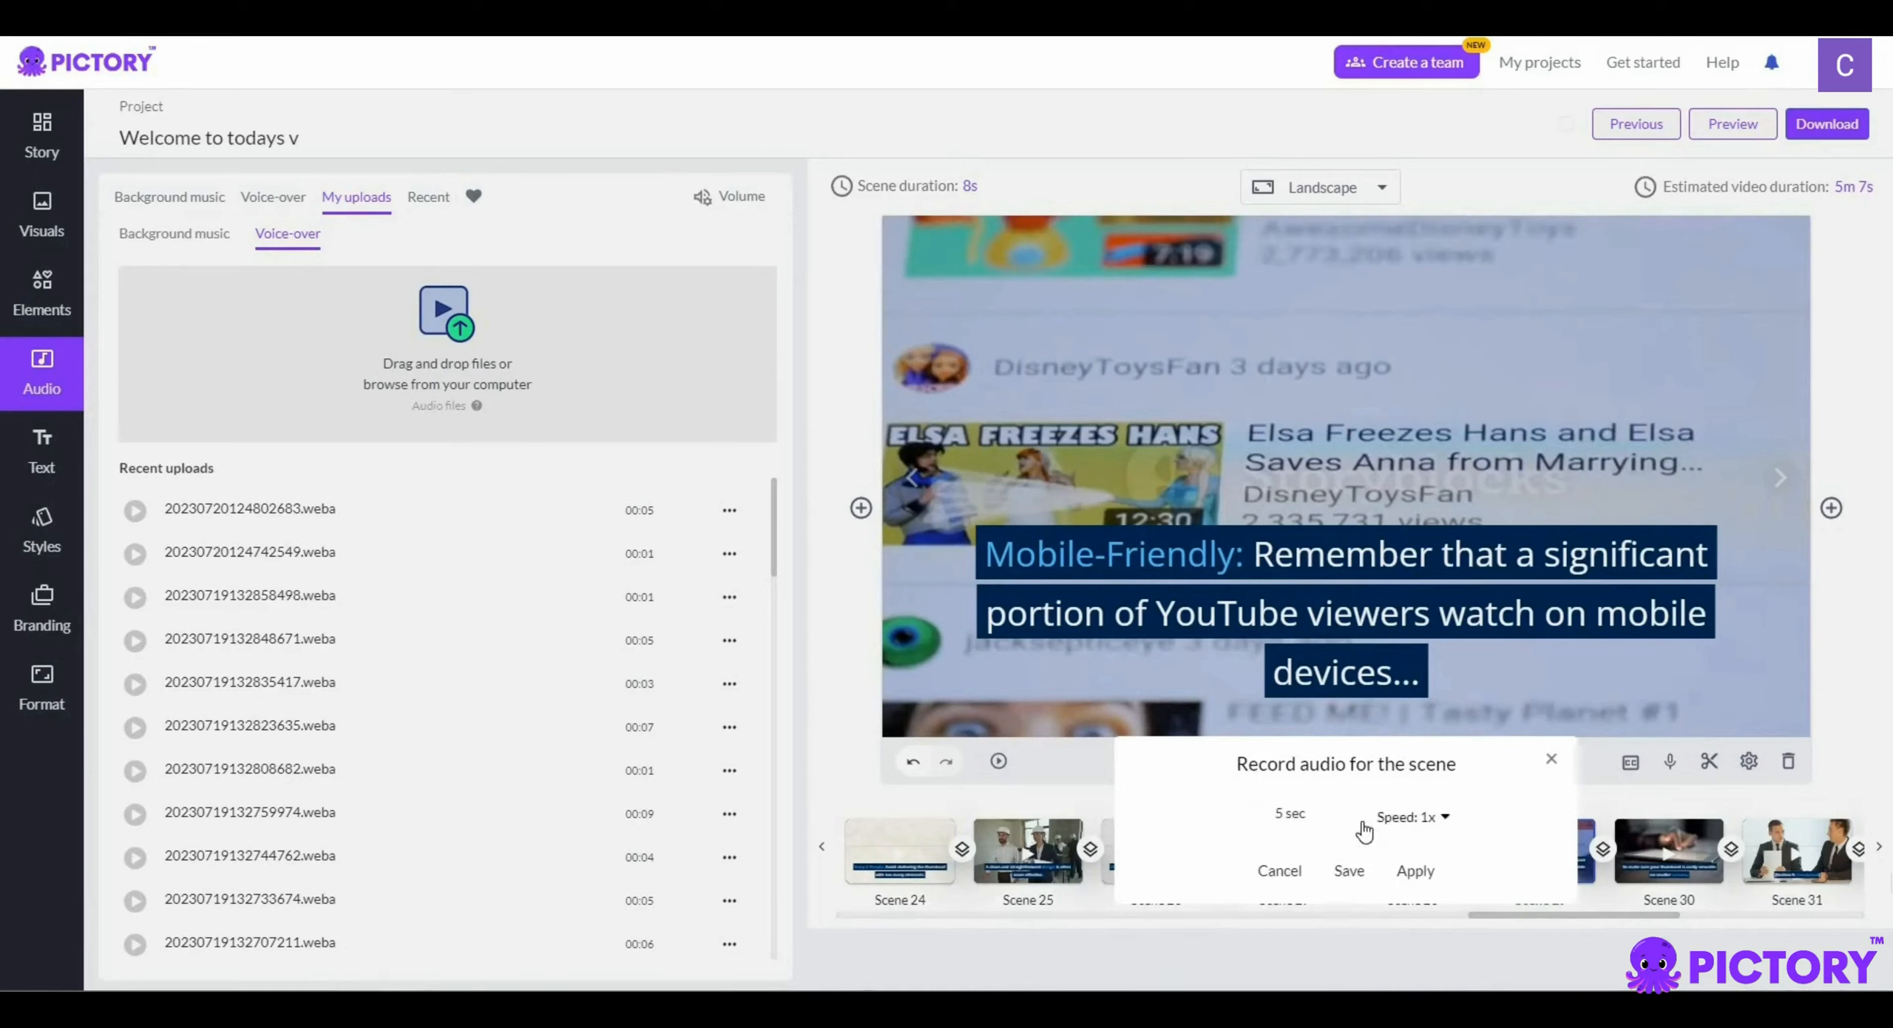
left_click(1416, 871)
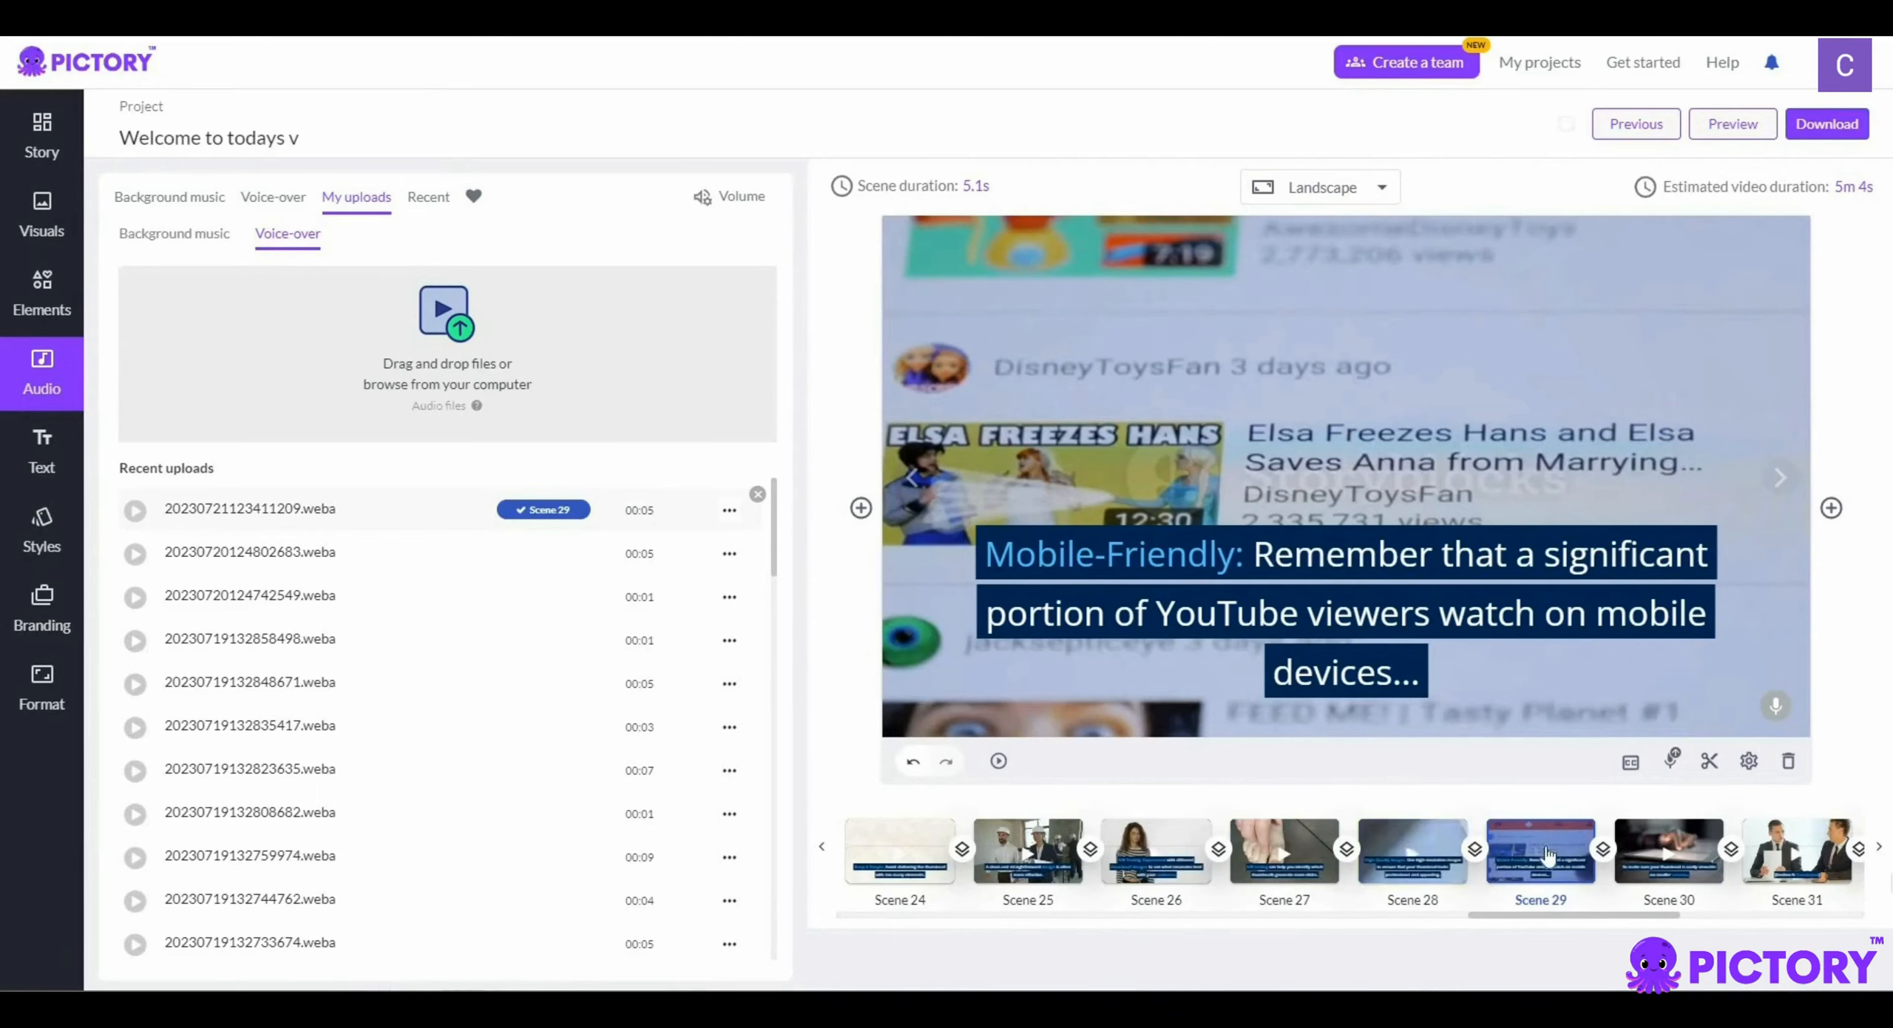
Step: Record a voice-over of about 3 seconds for Scene 30 and apply it to the scene
left_click(1662, 849)
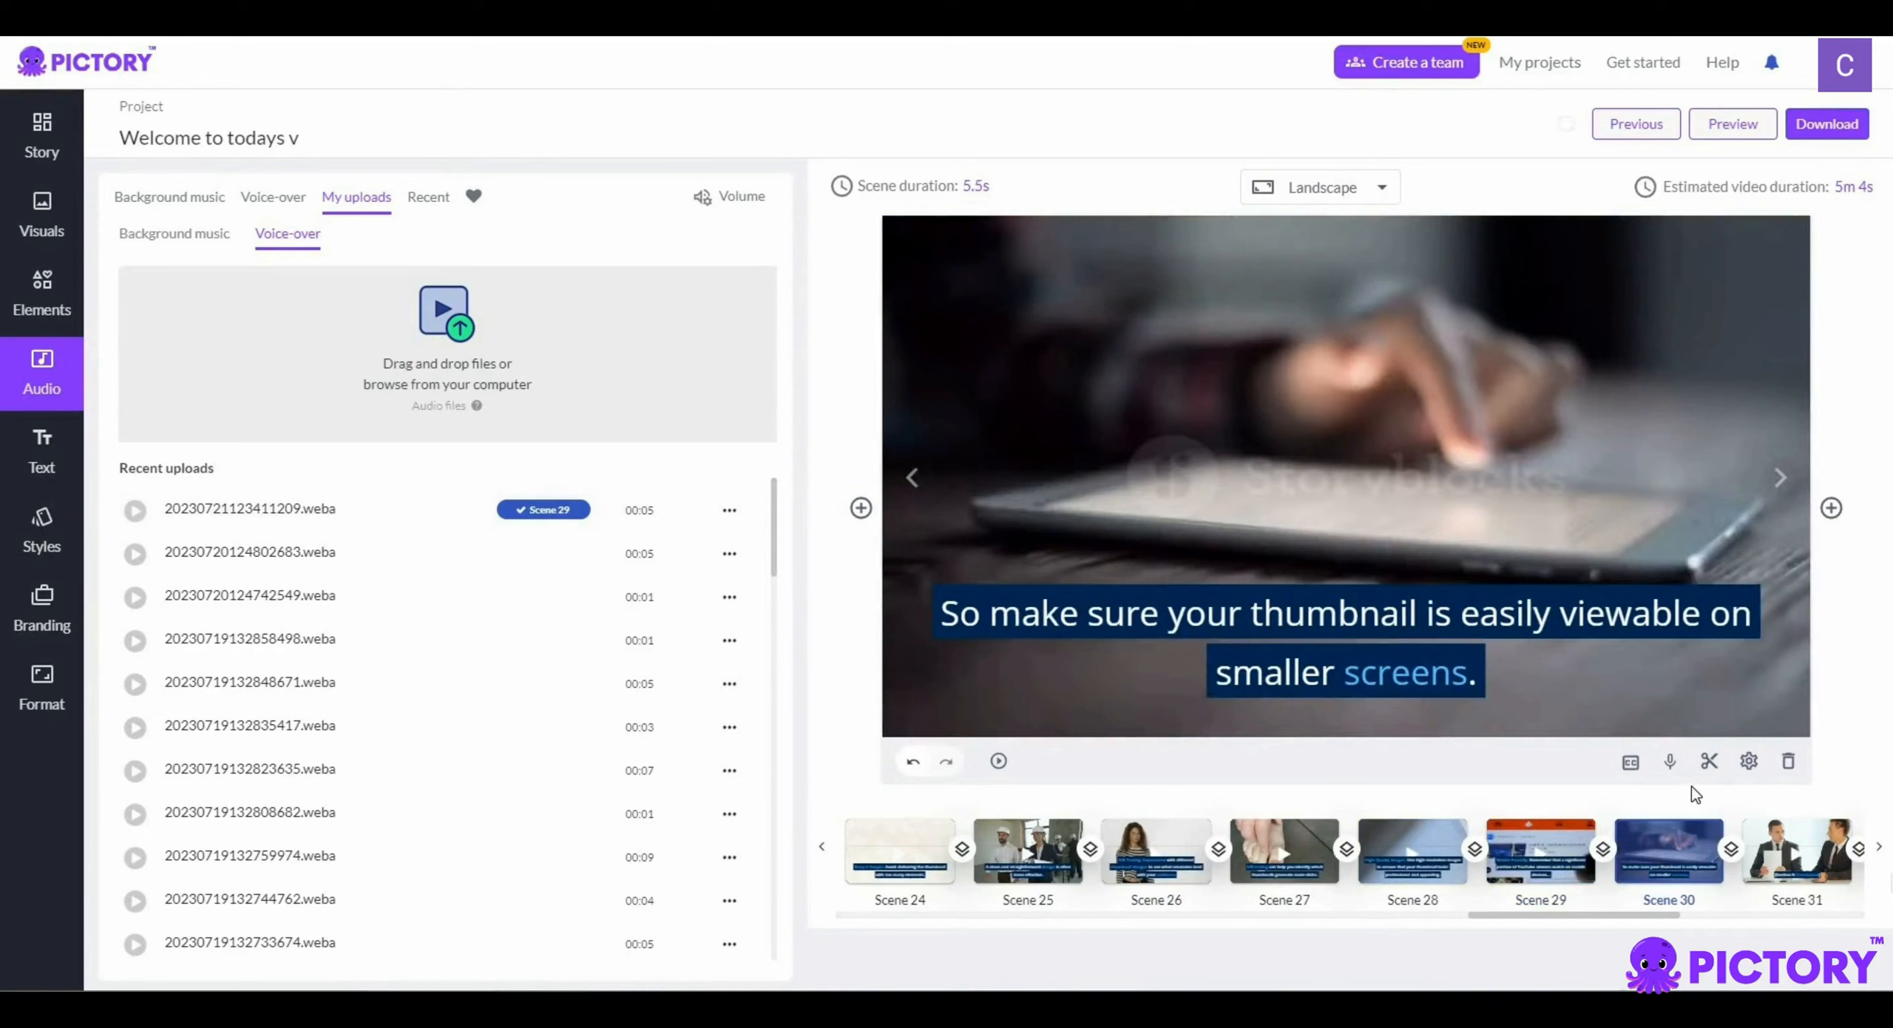
left_click(1669, 761)
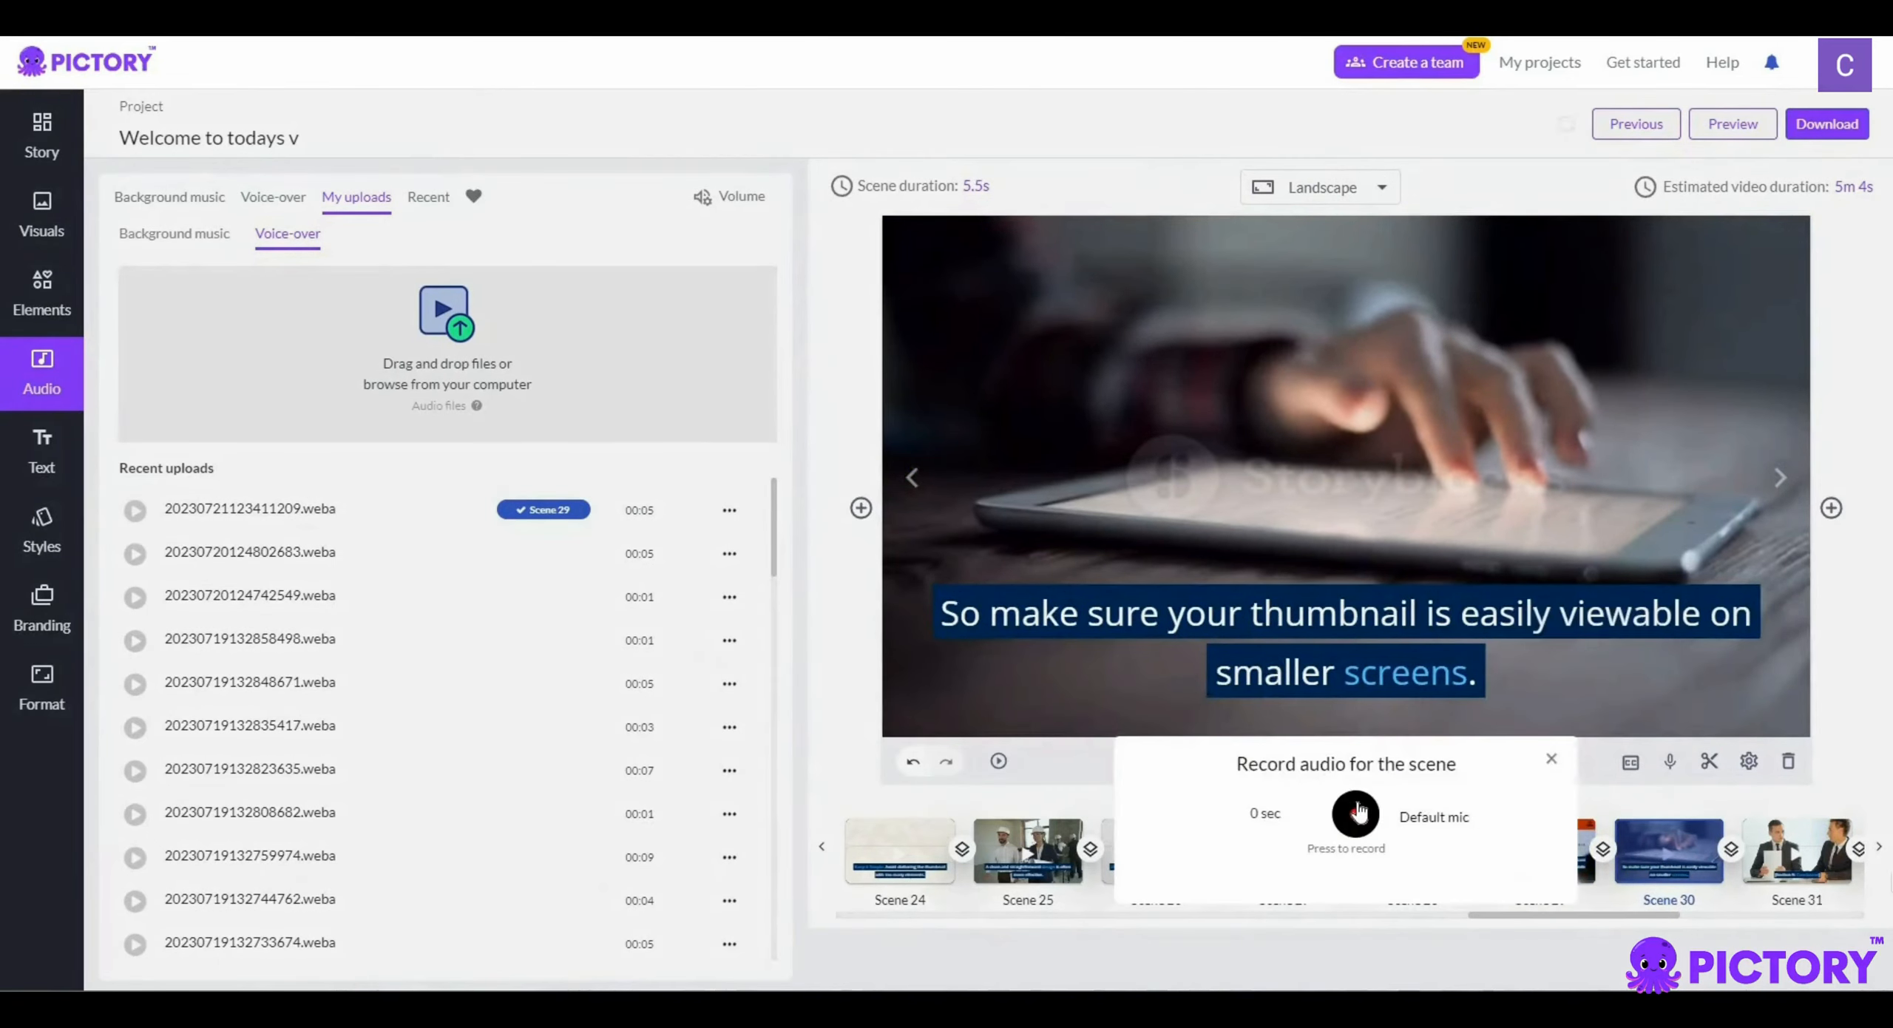
left_click(1356, 811)
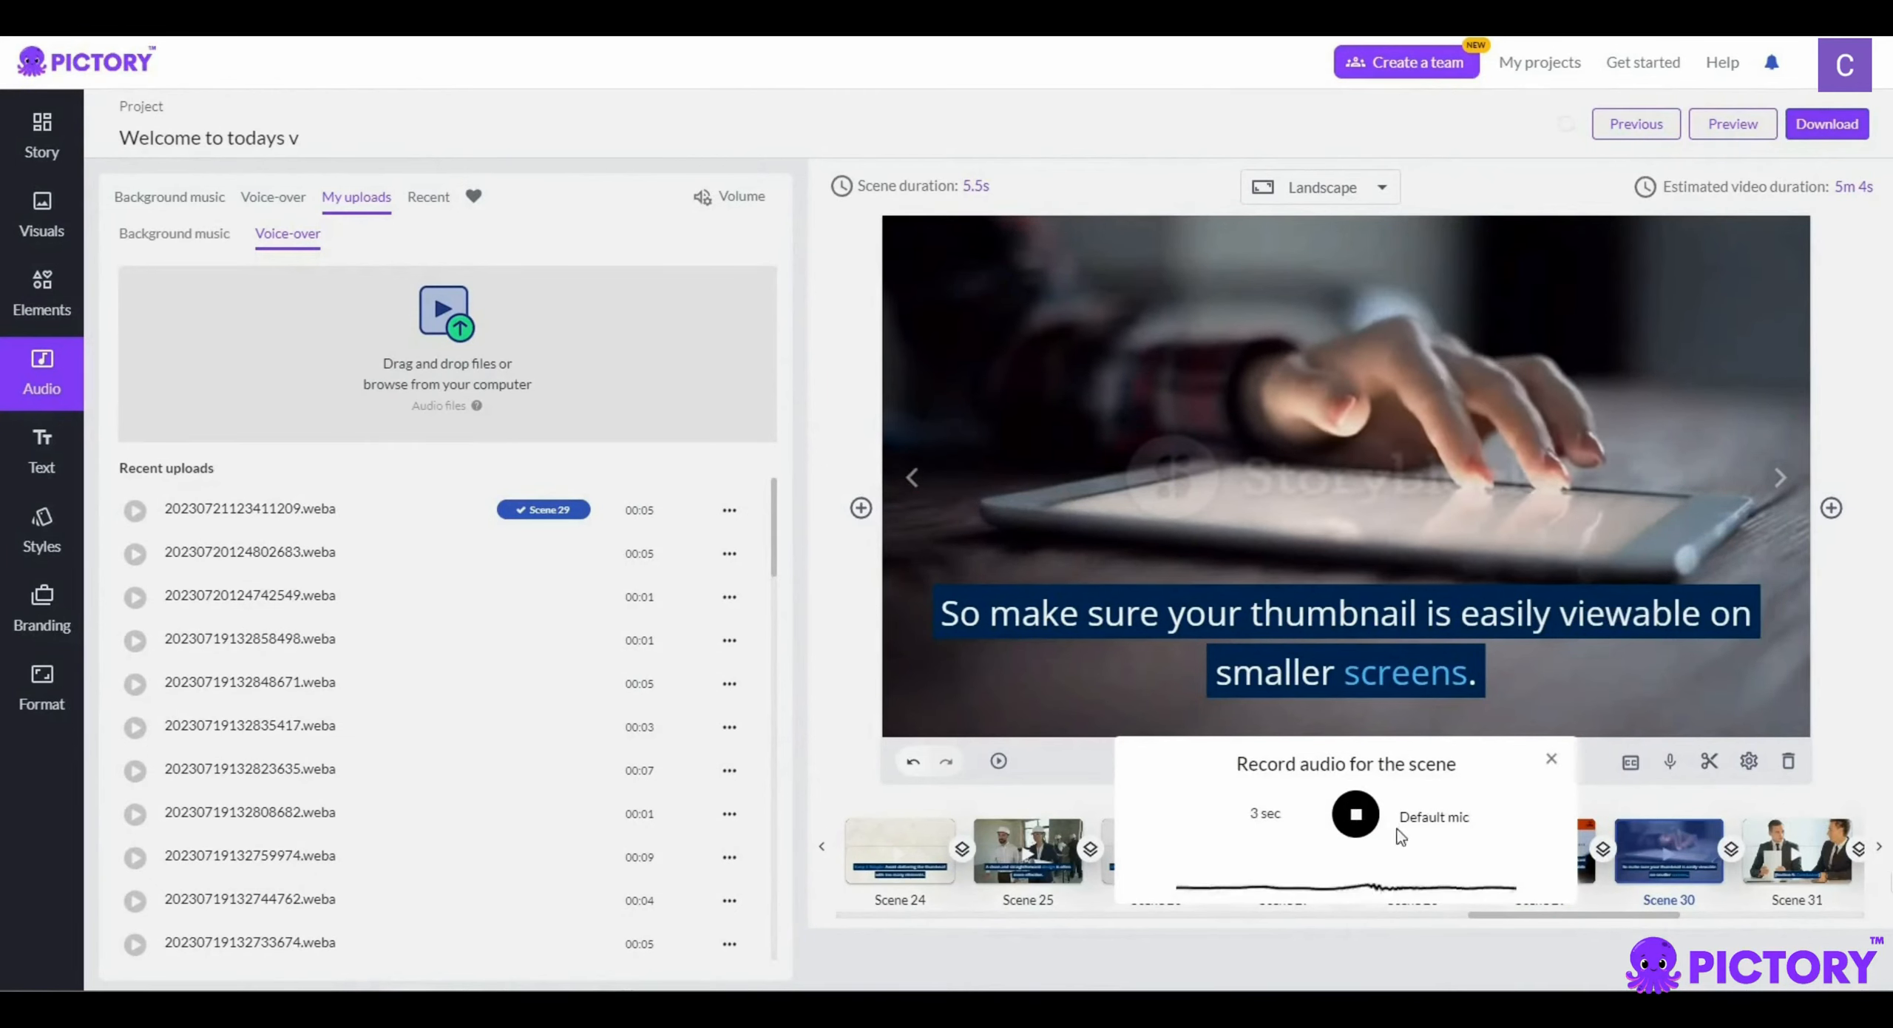
left_click(1357, 812)
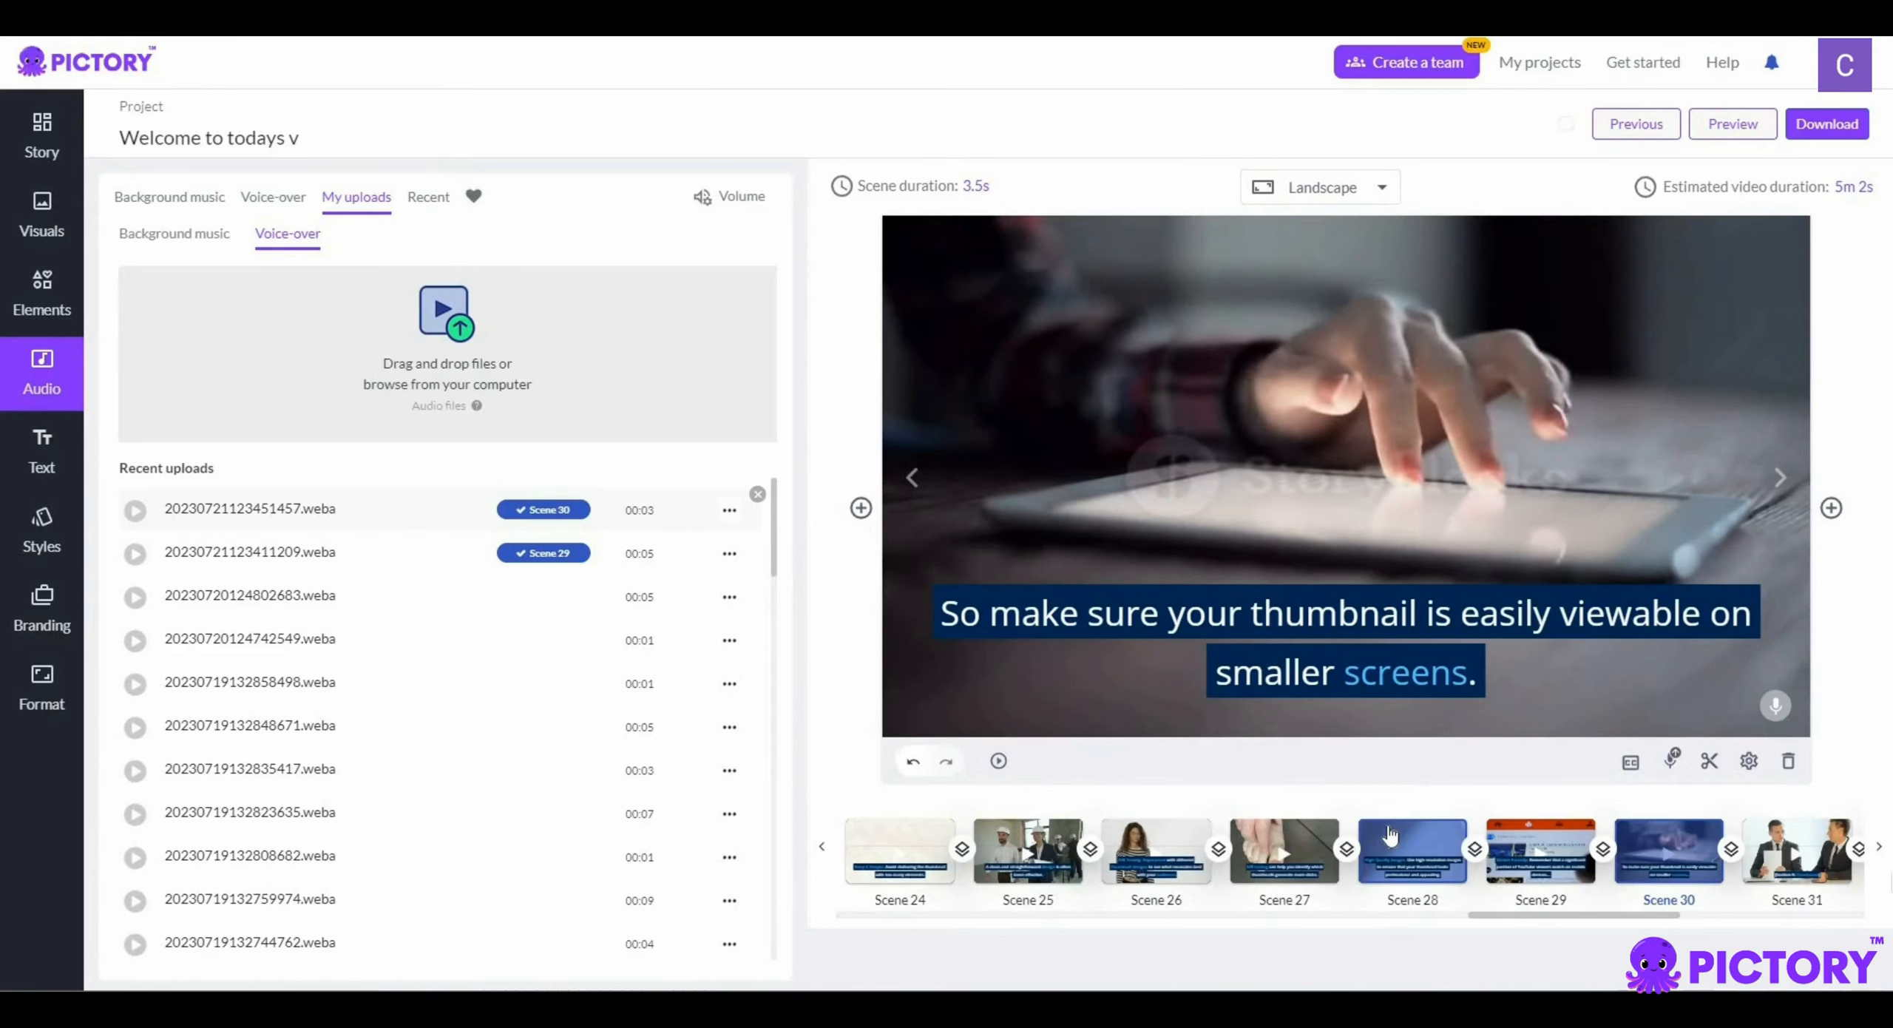
Step: Try a heading reading "adding text" in the centre of Scene 30, then delete it
left_click(27, 462)
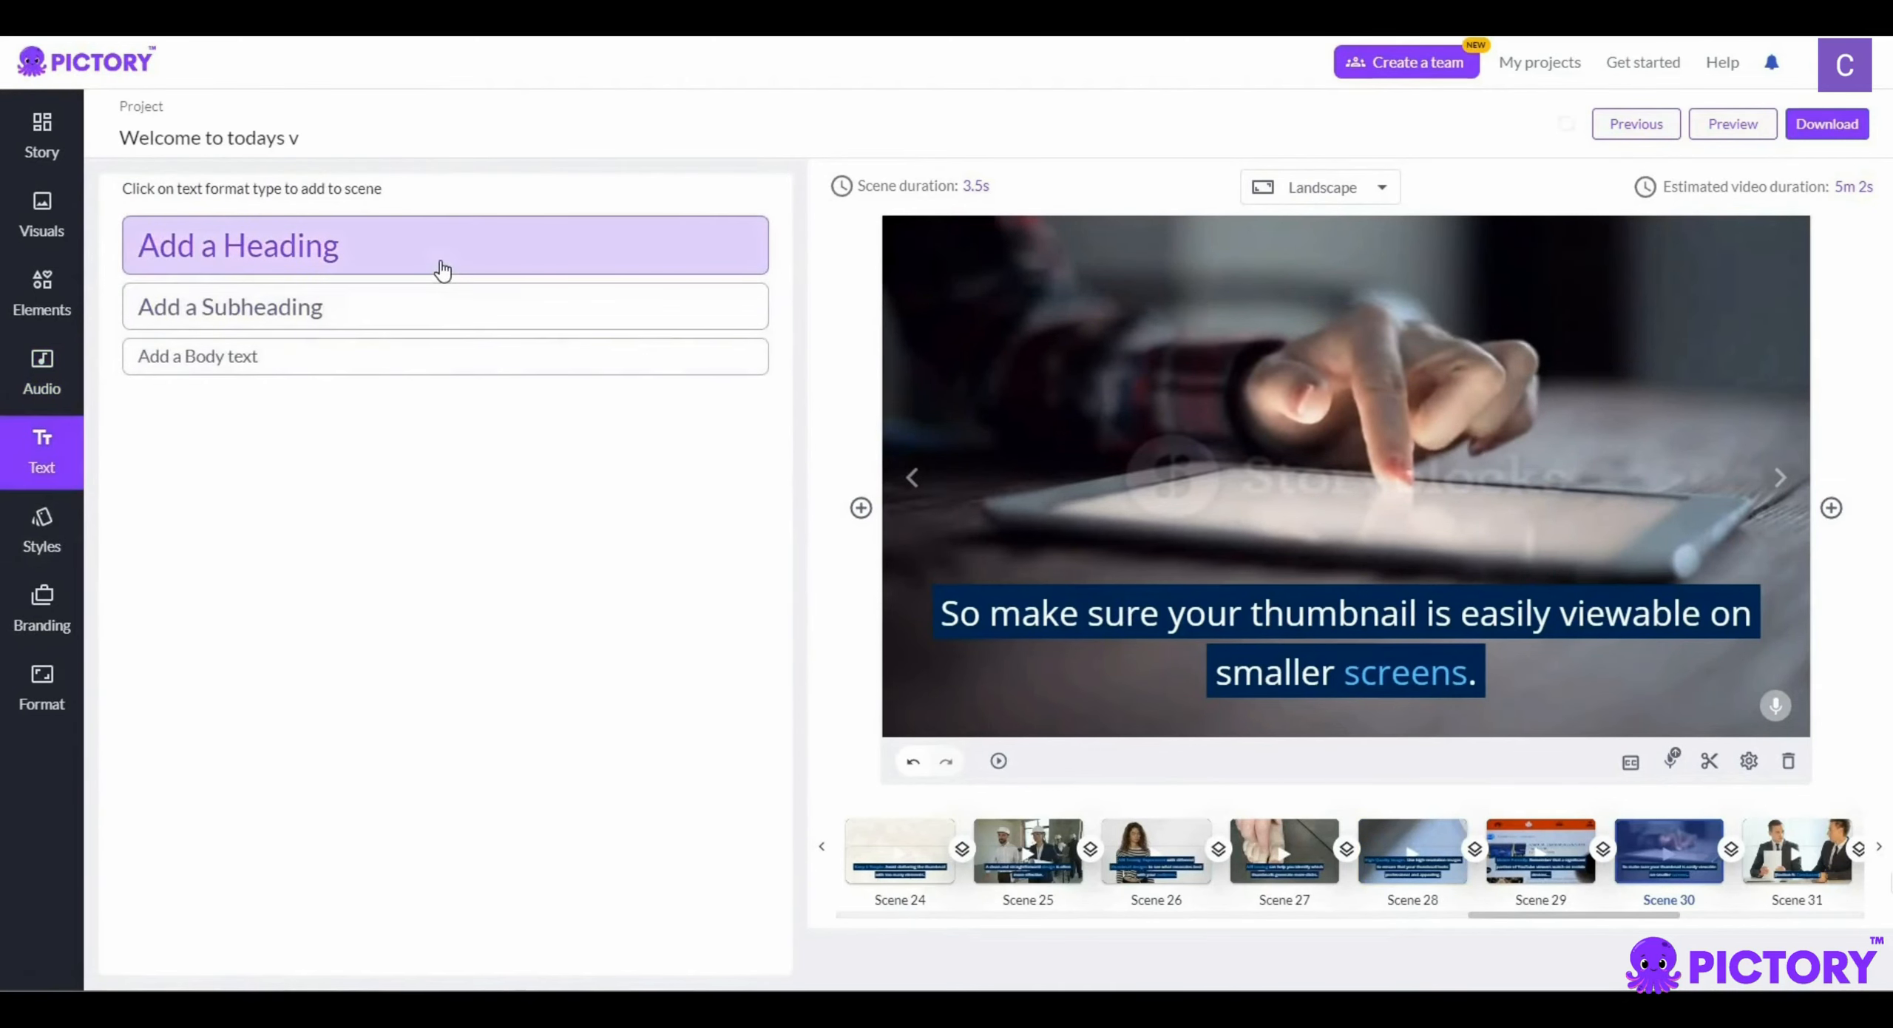
left_click(509, 271)
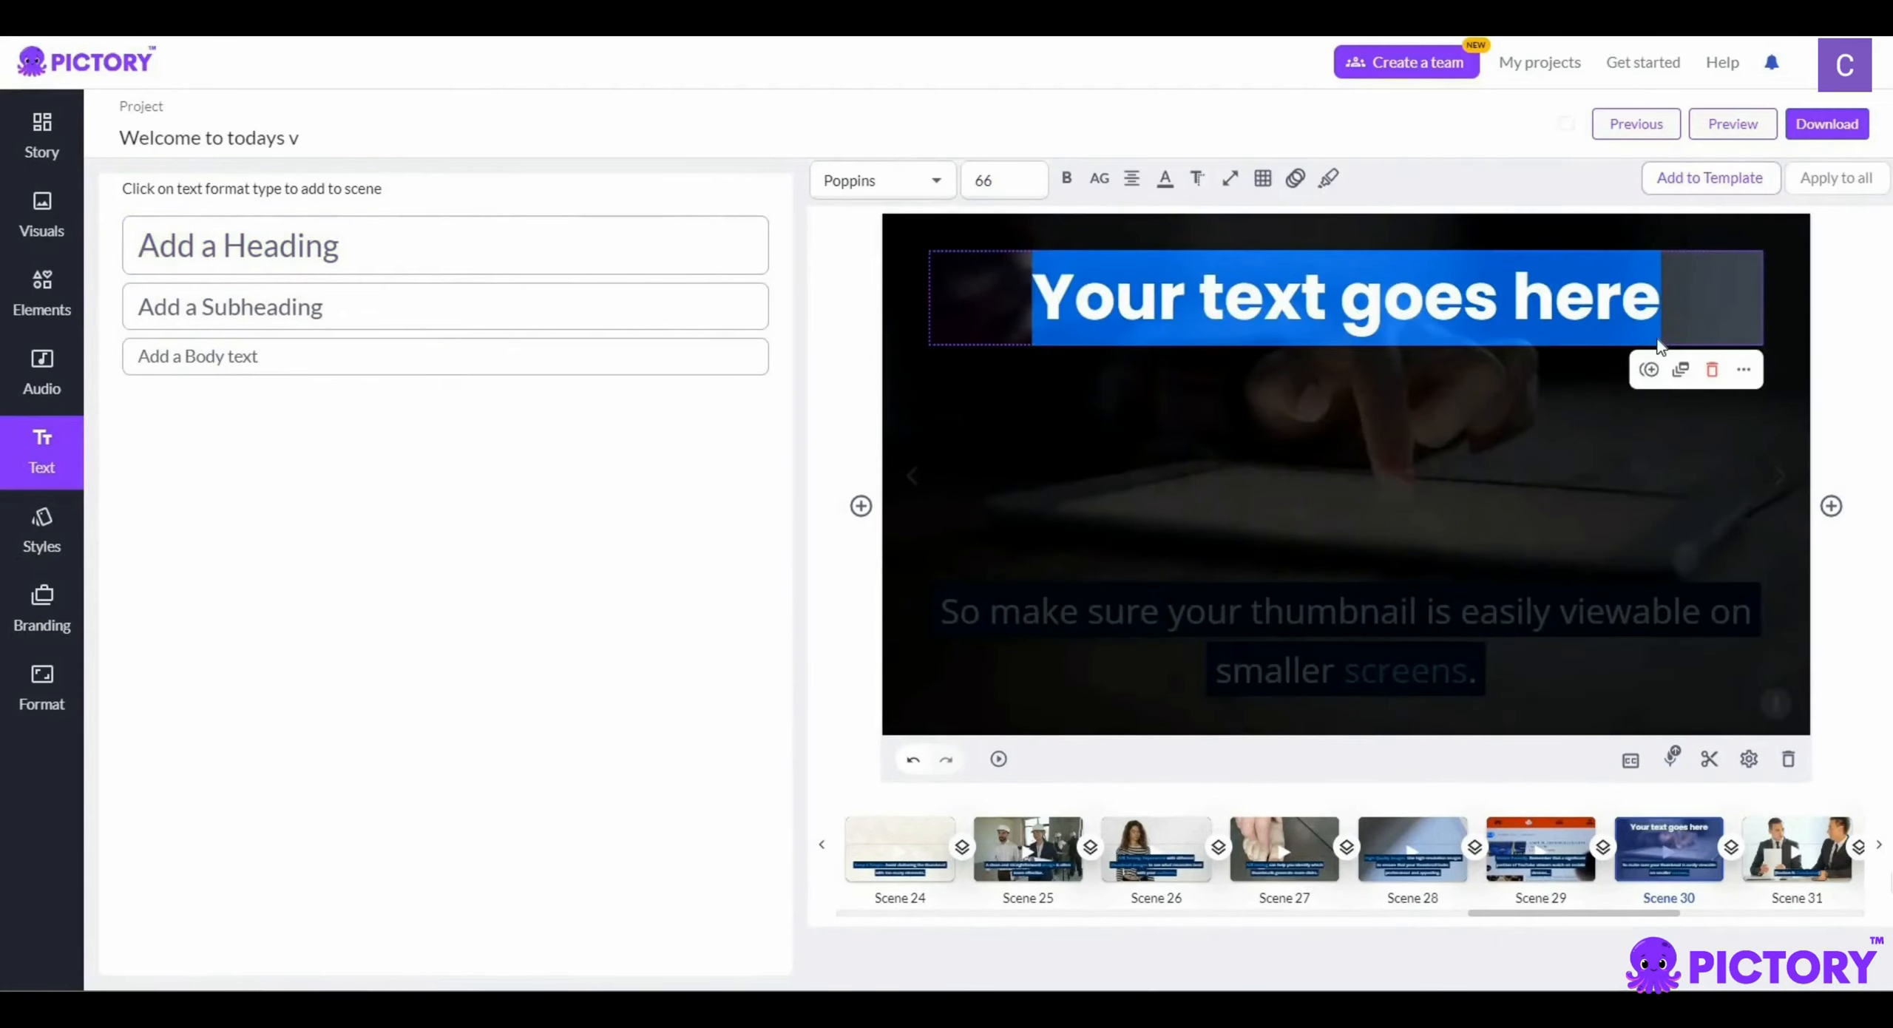
type("adding te")
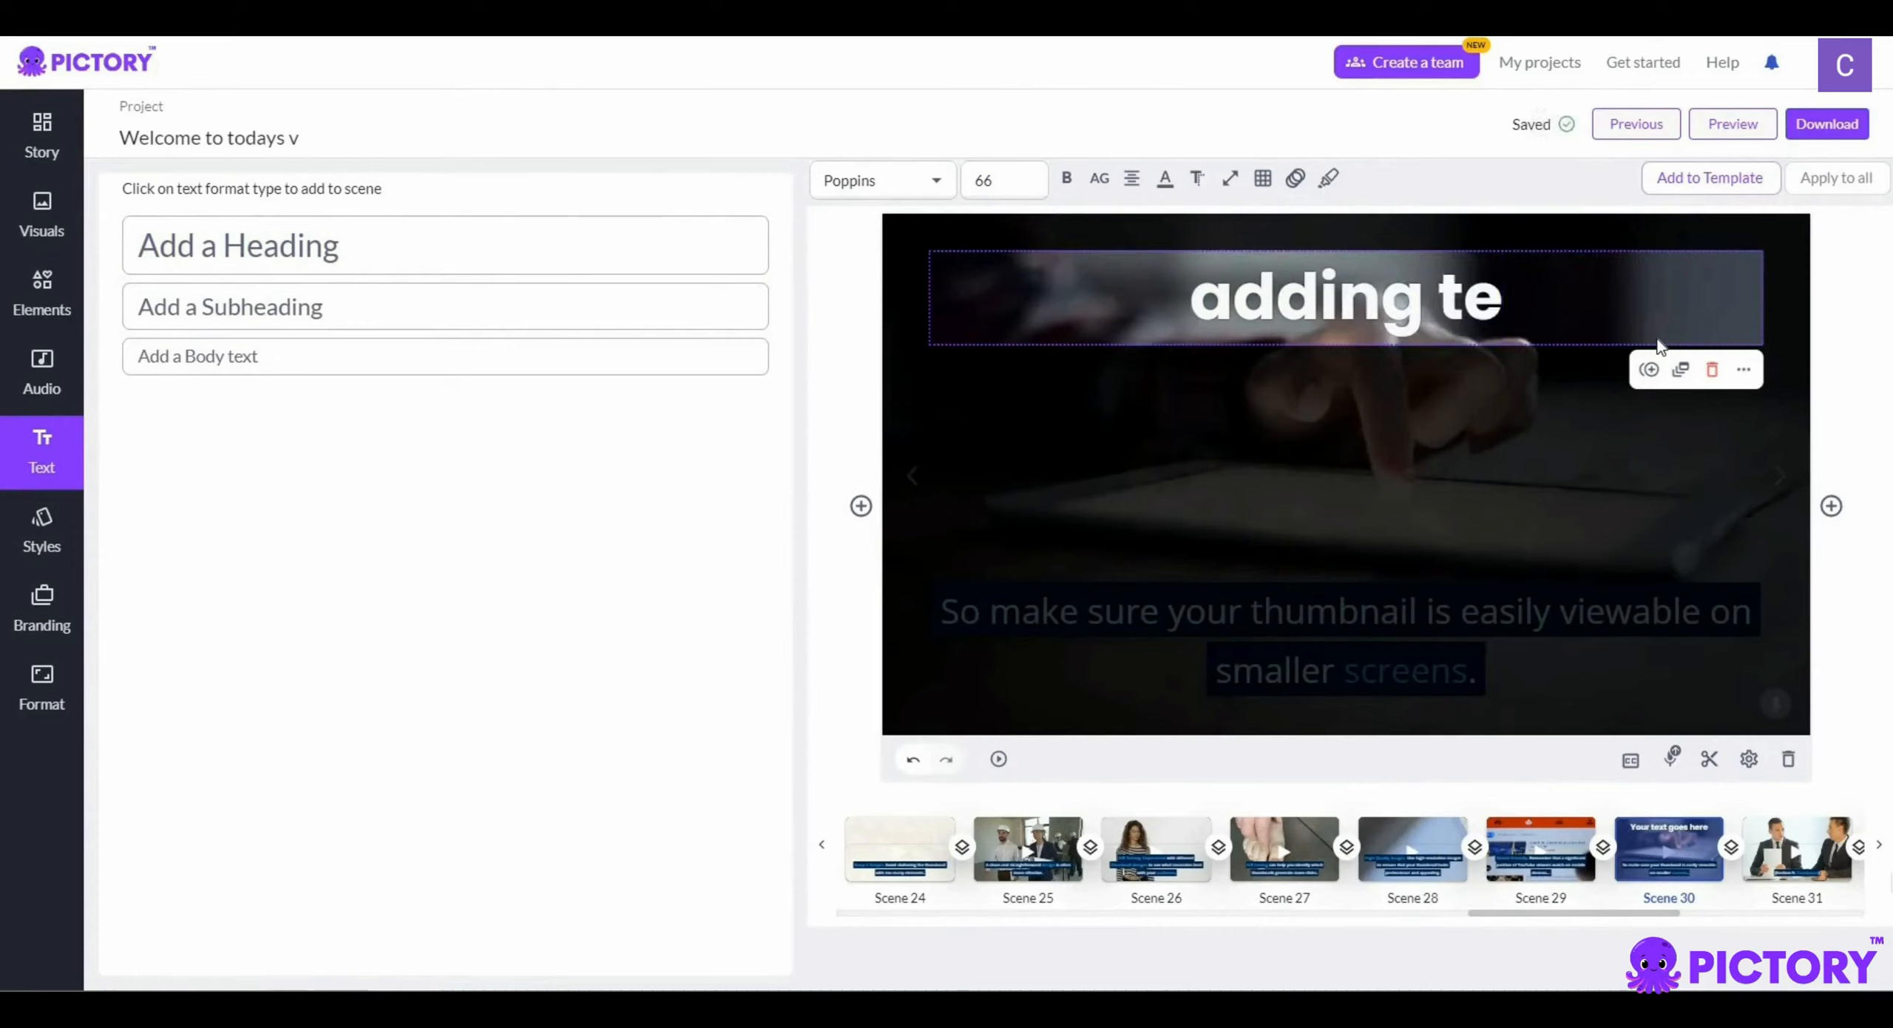
type("xt")
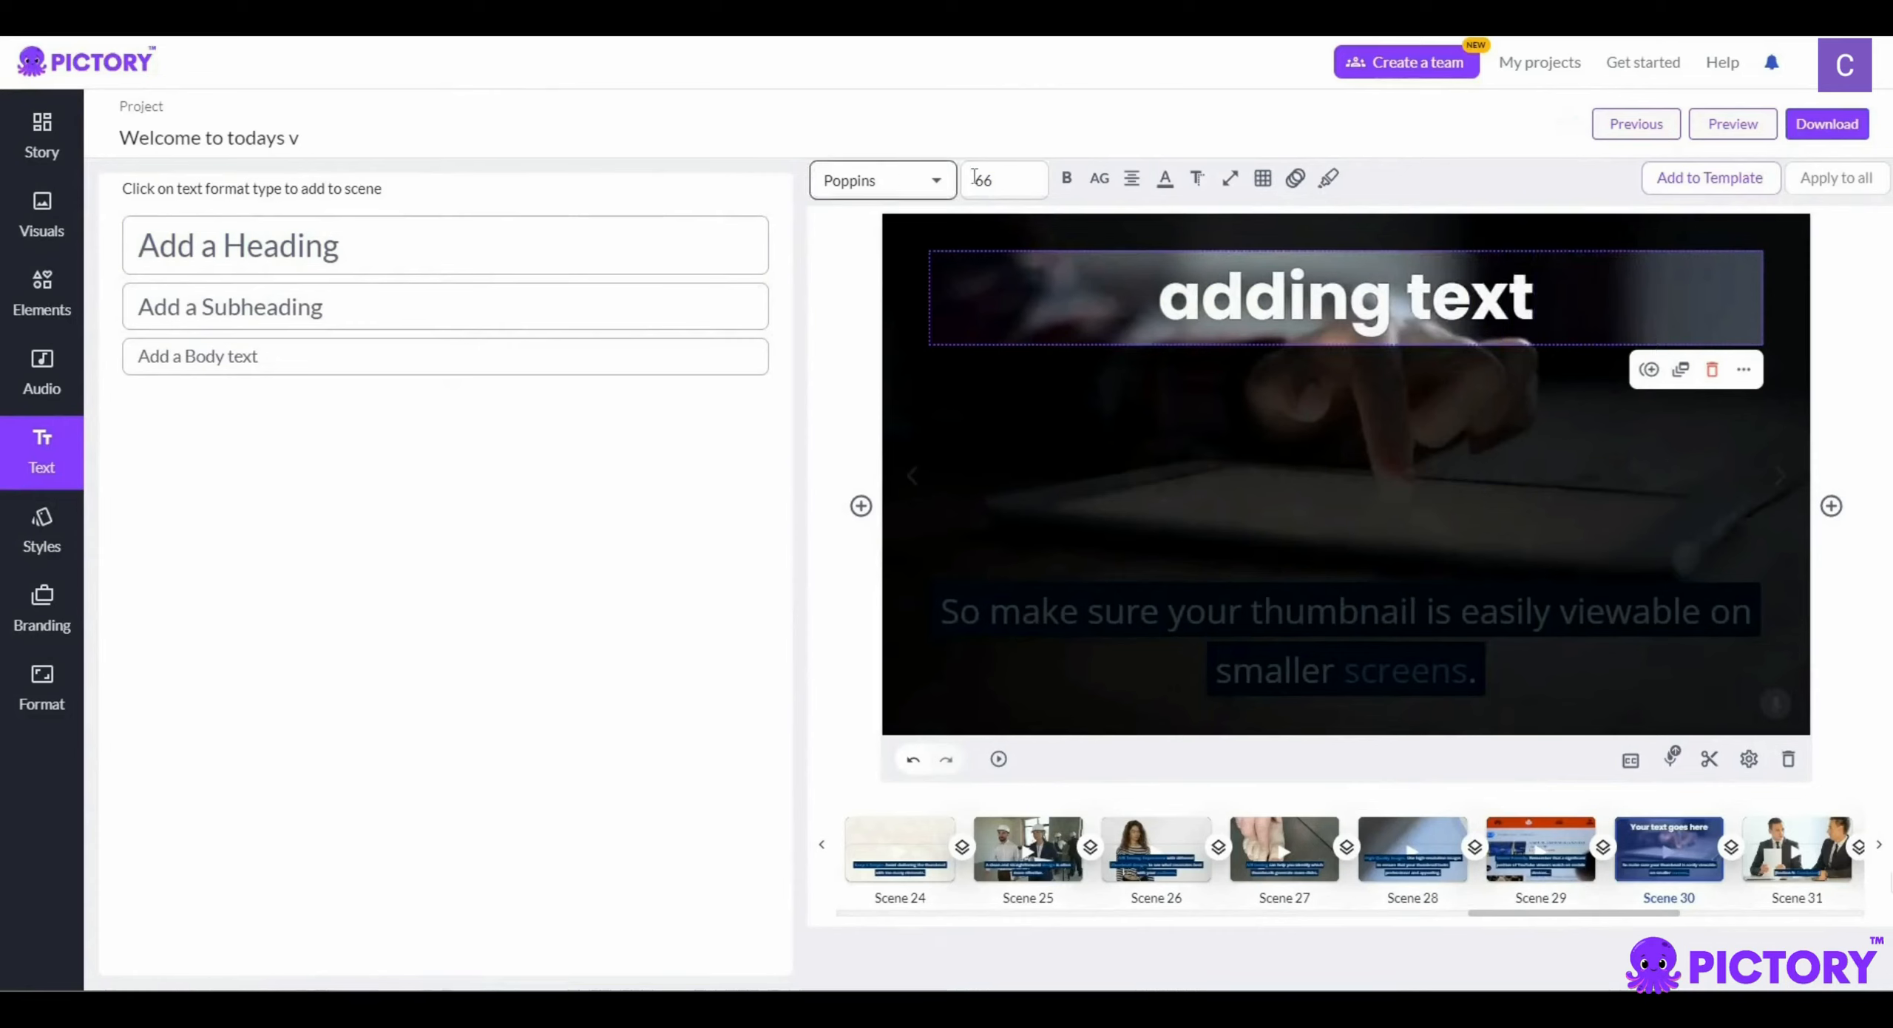
left_click(1163, 179)
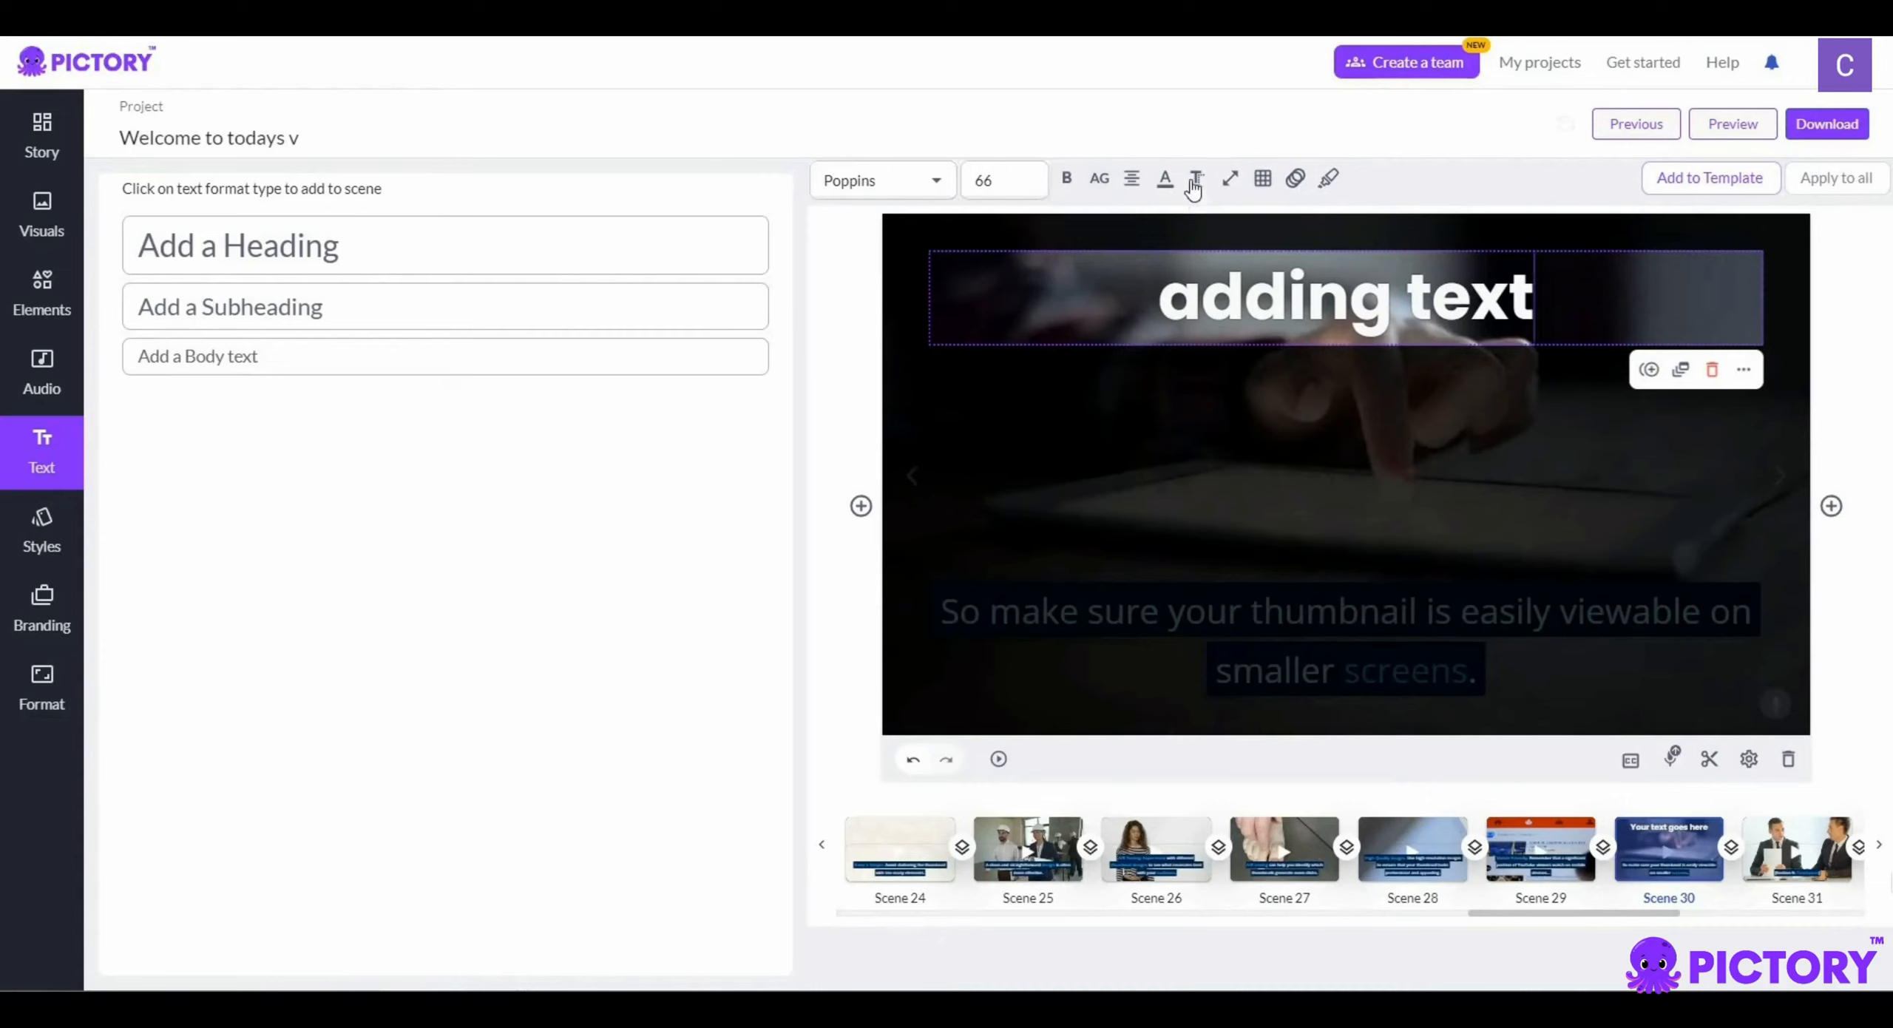
mouse_move(1266, 182)
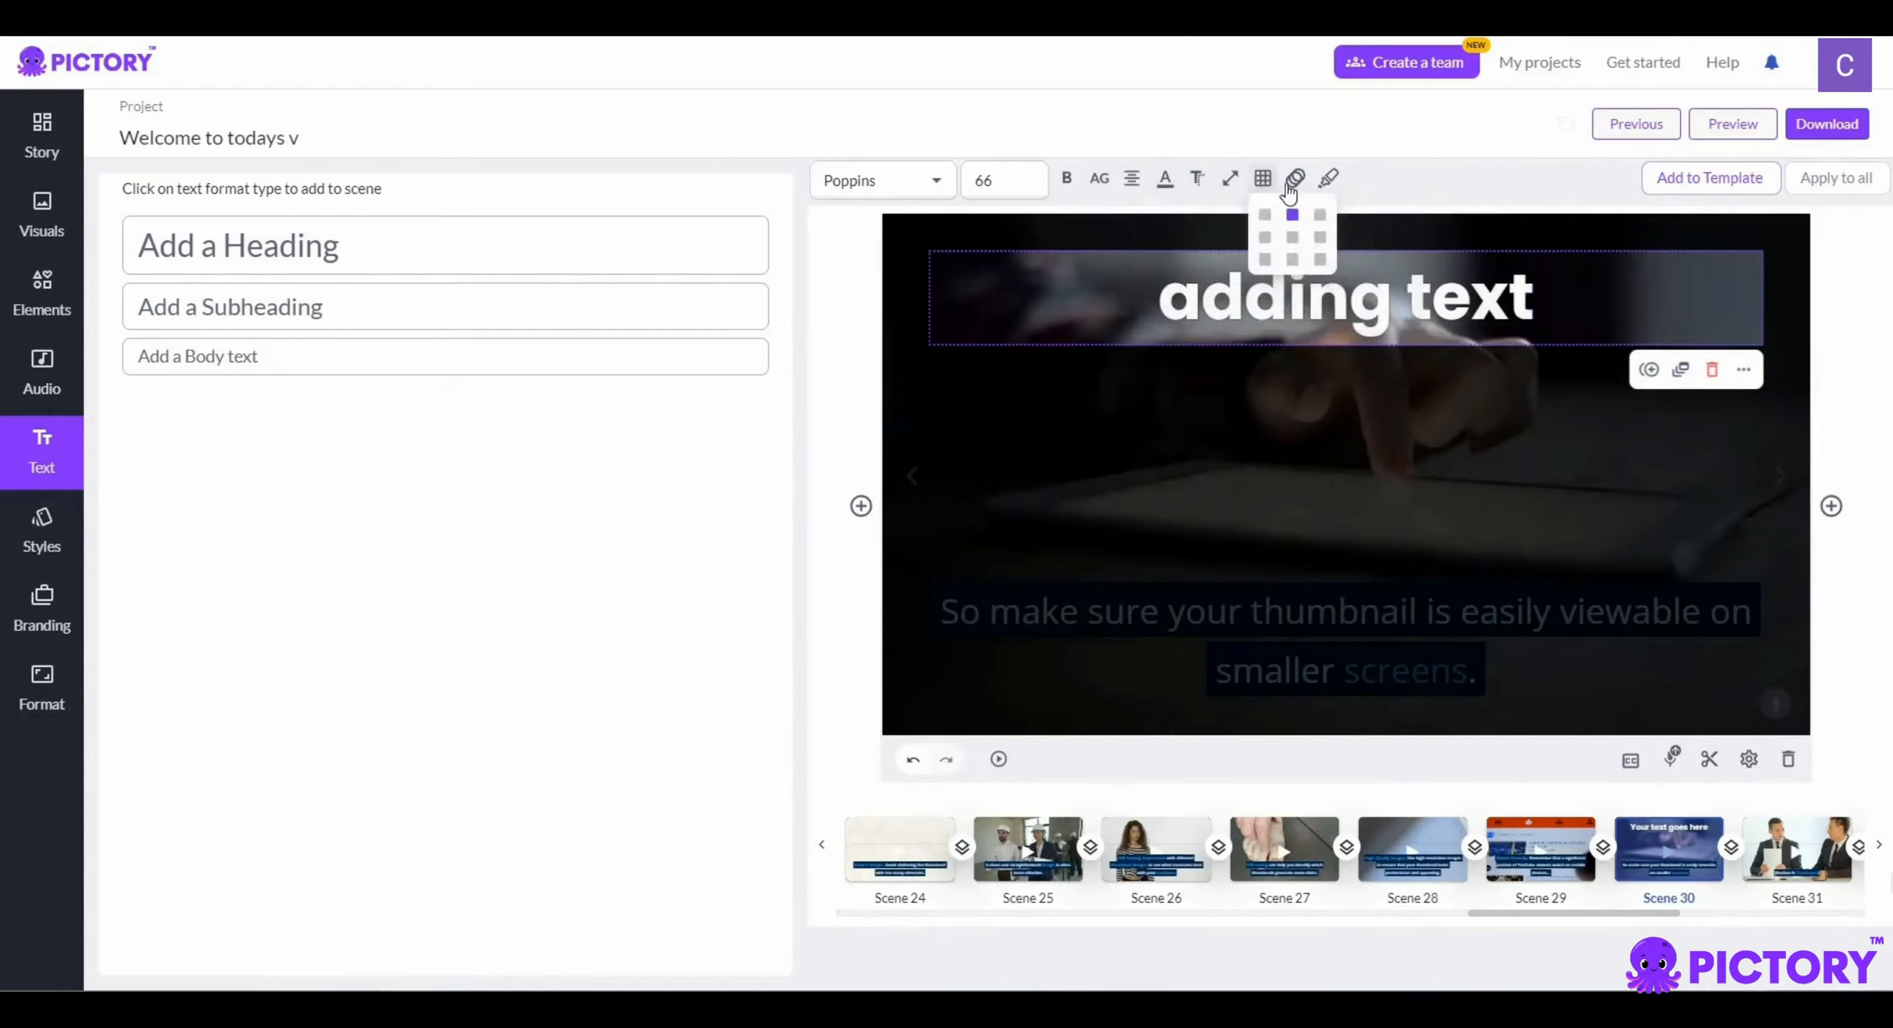
left_click(1292, 237)
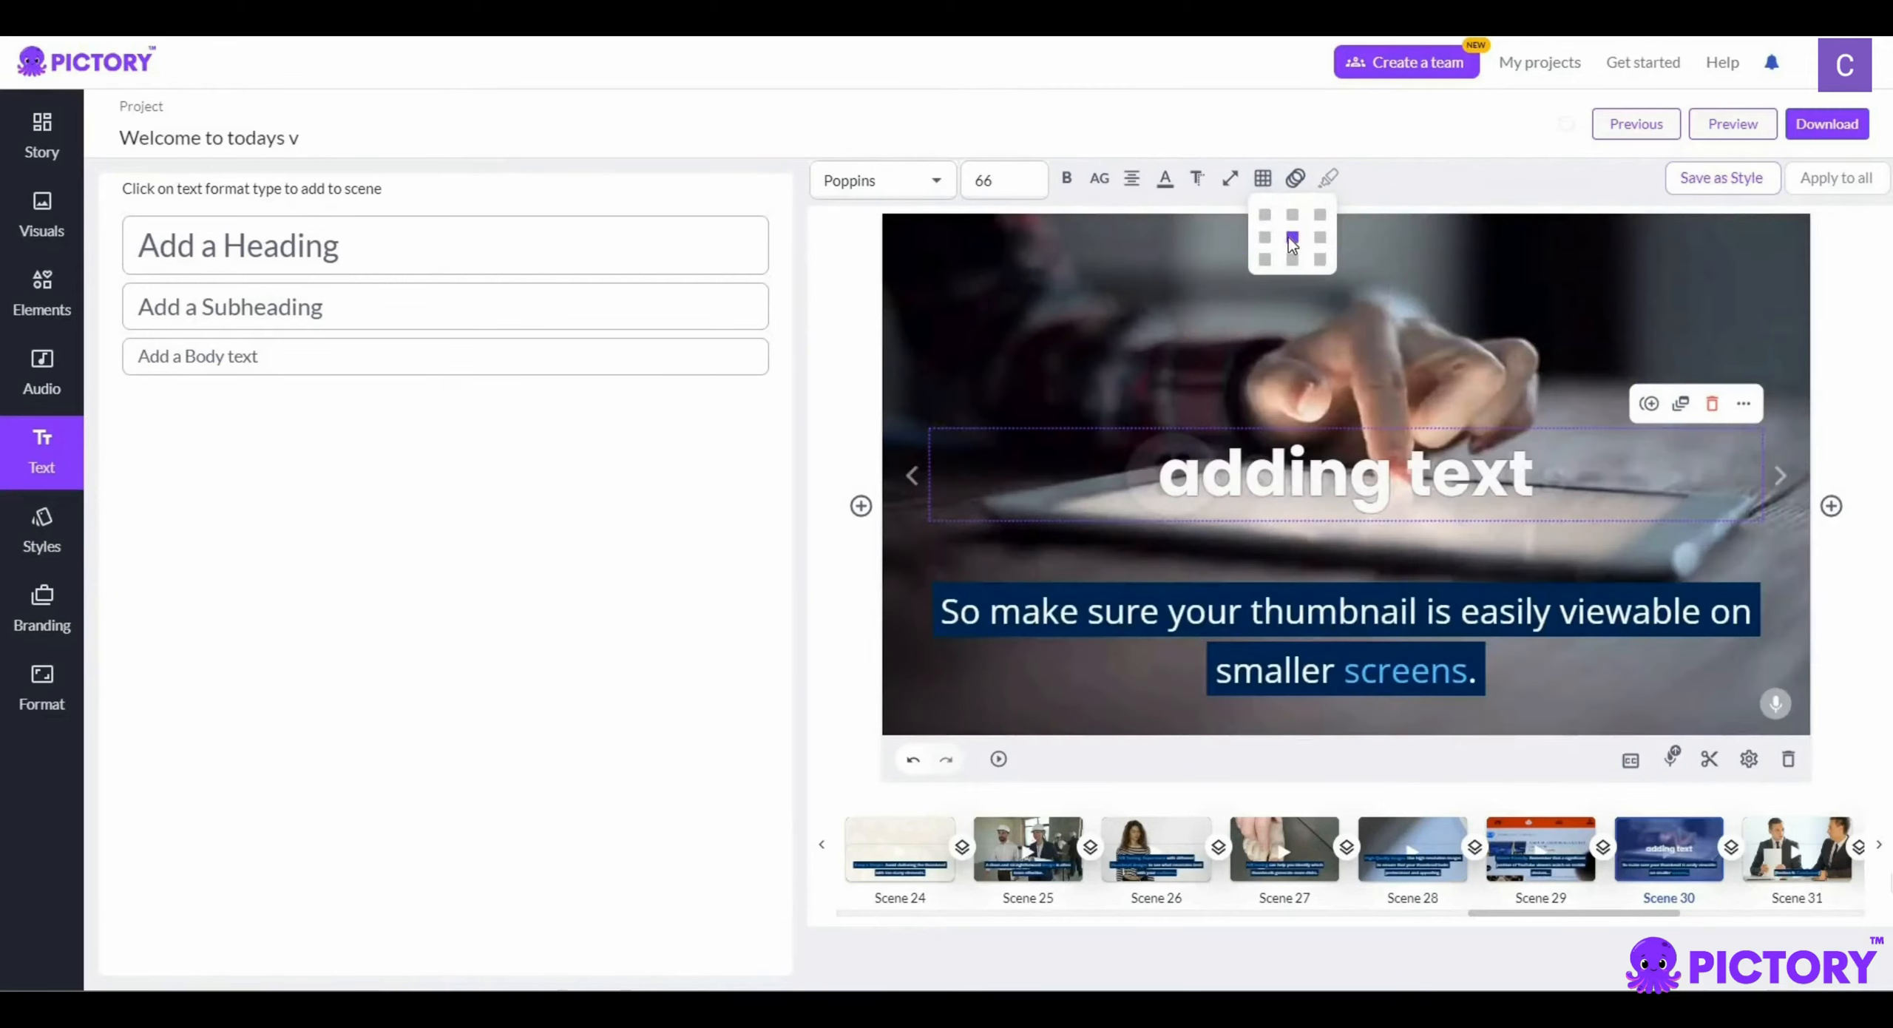
left_click_drag(1308, 502, 1328, 458)
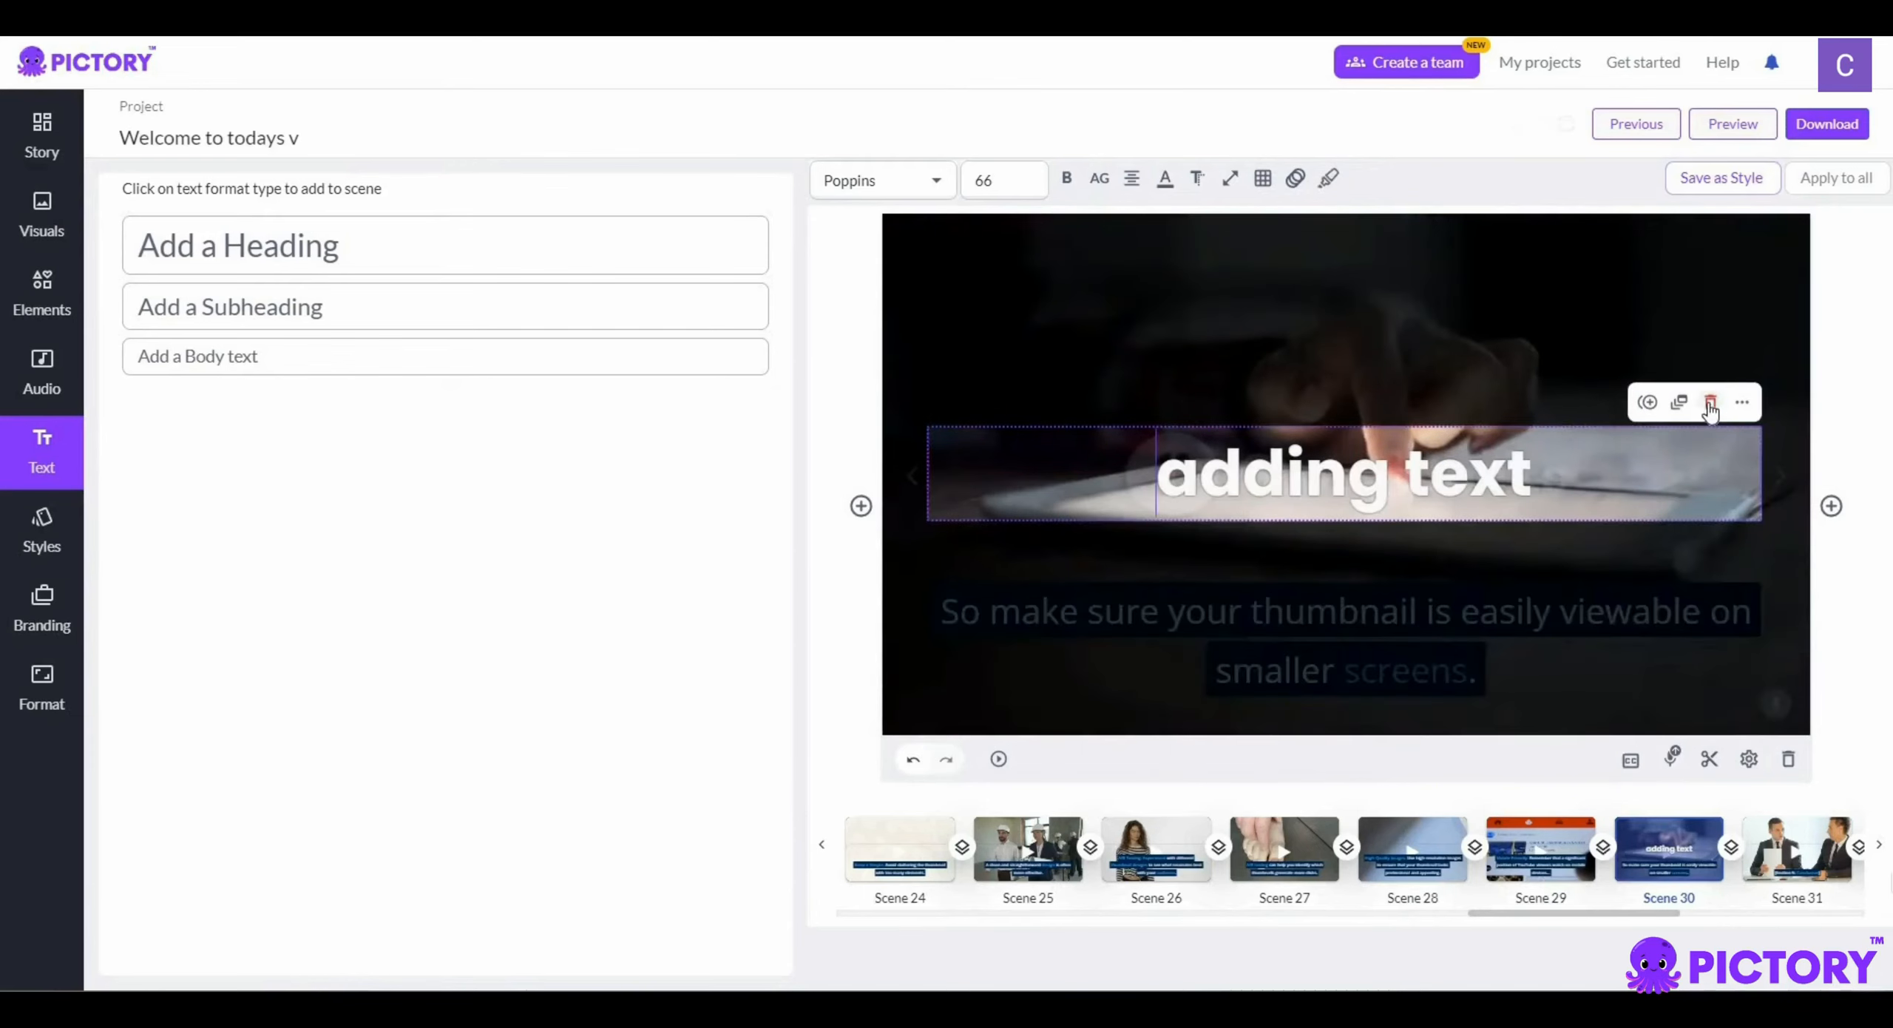
left_click(1710, 403)
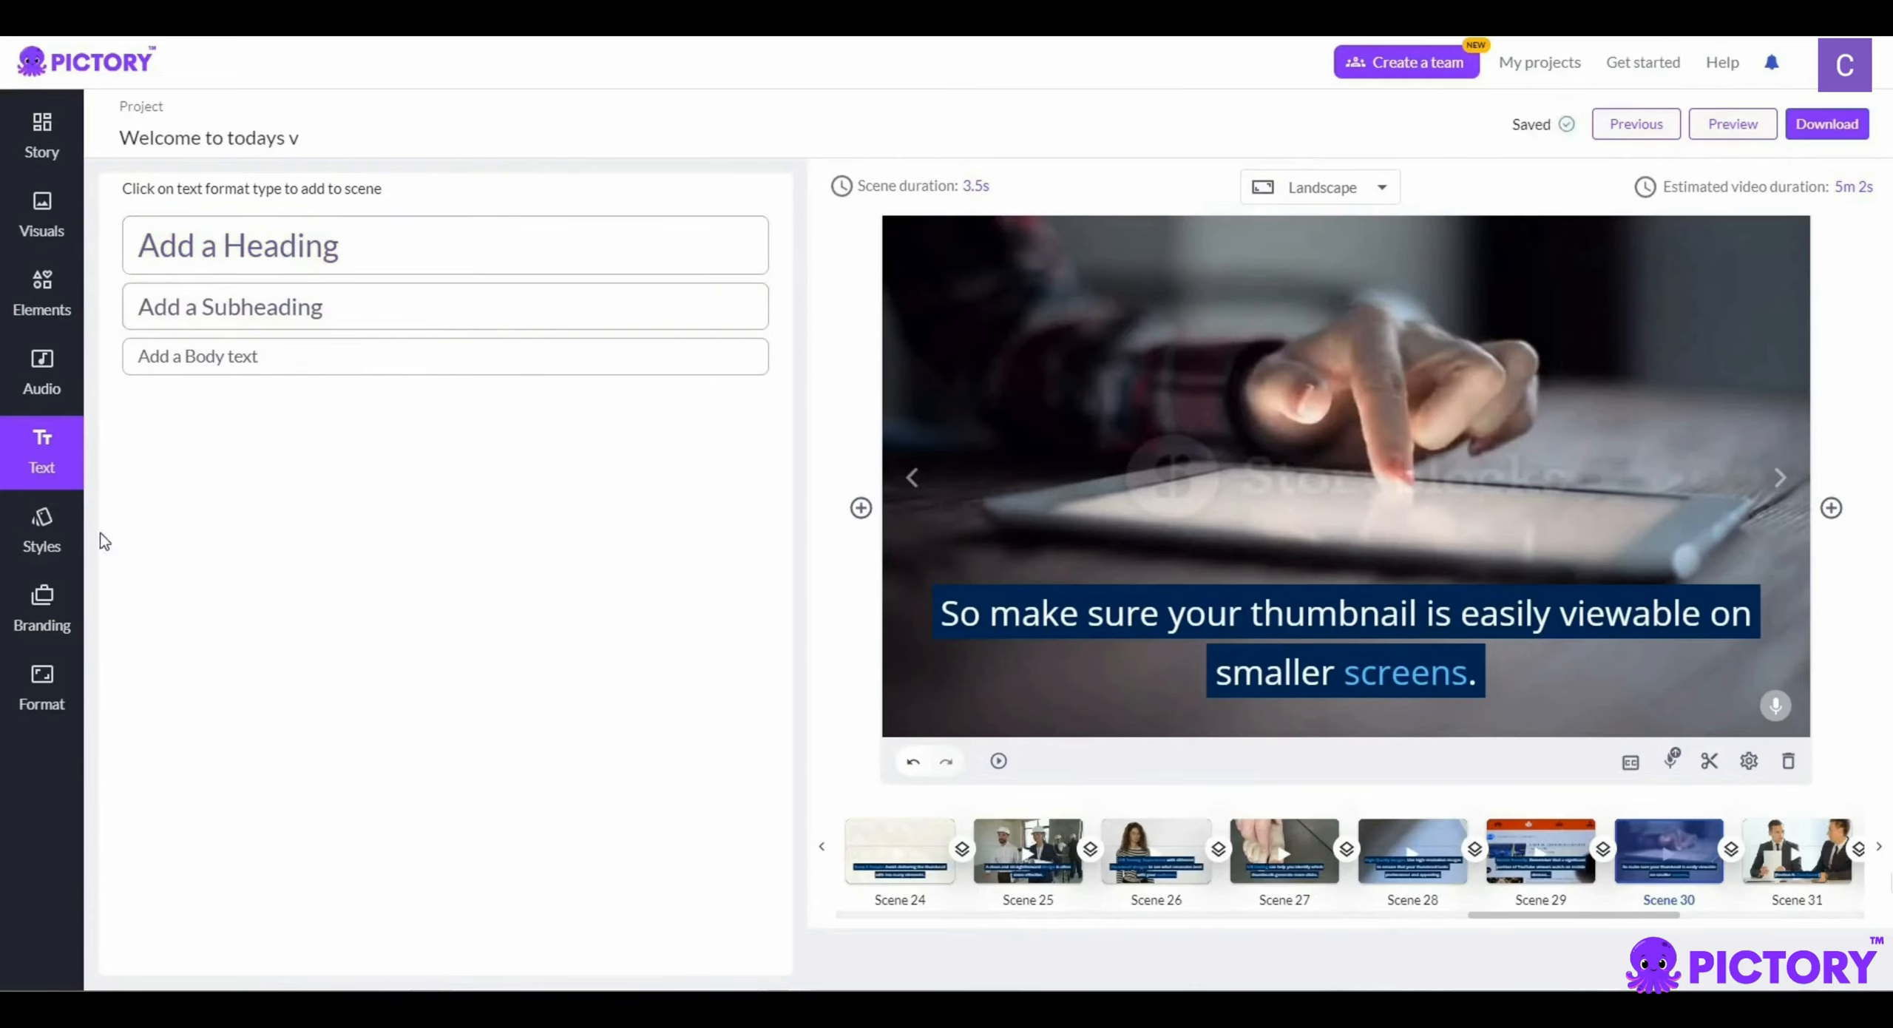
Step: Look at the Corporate template's intro, scene and outro text styles and the branding options
left_click(42, 555)
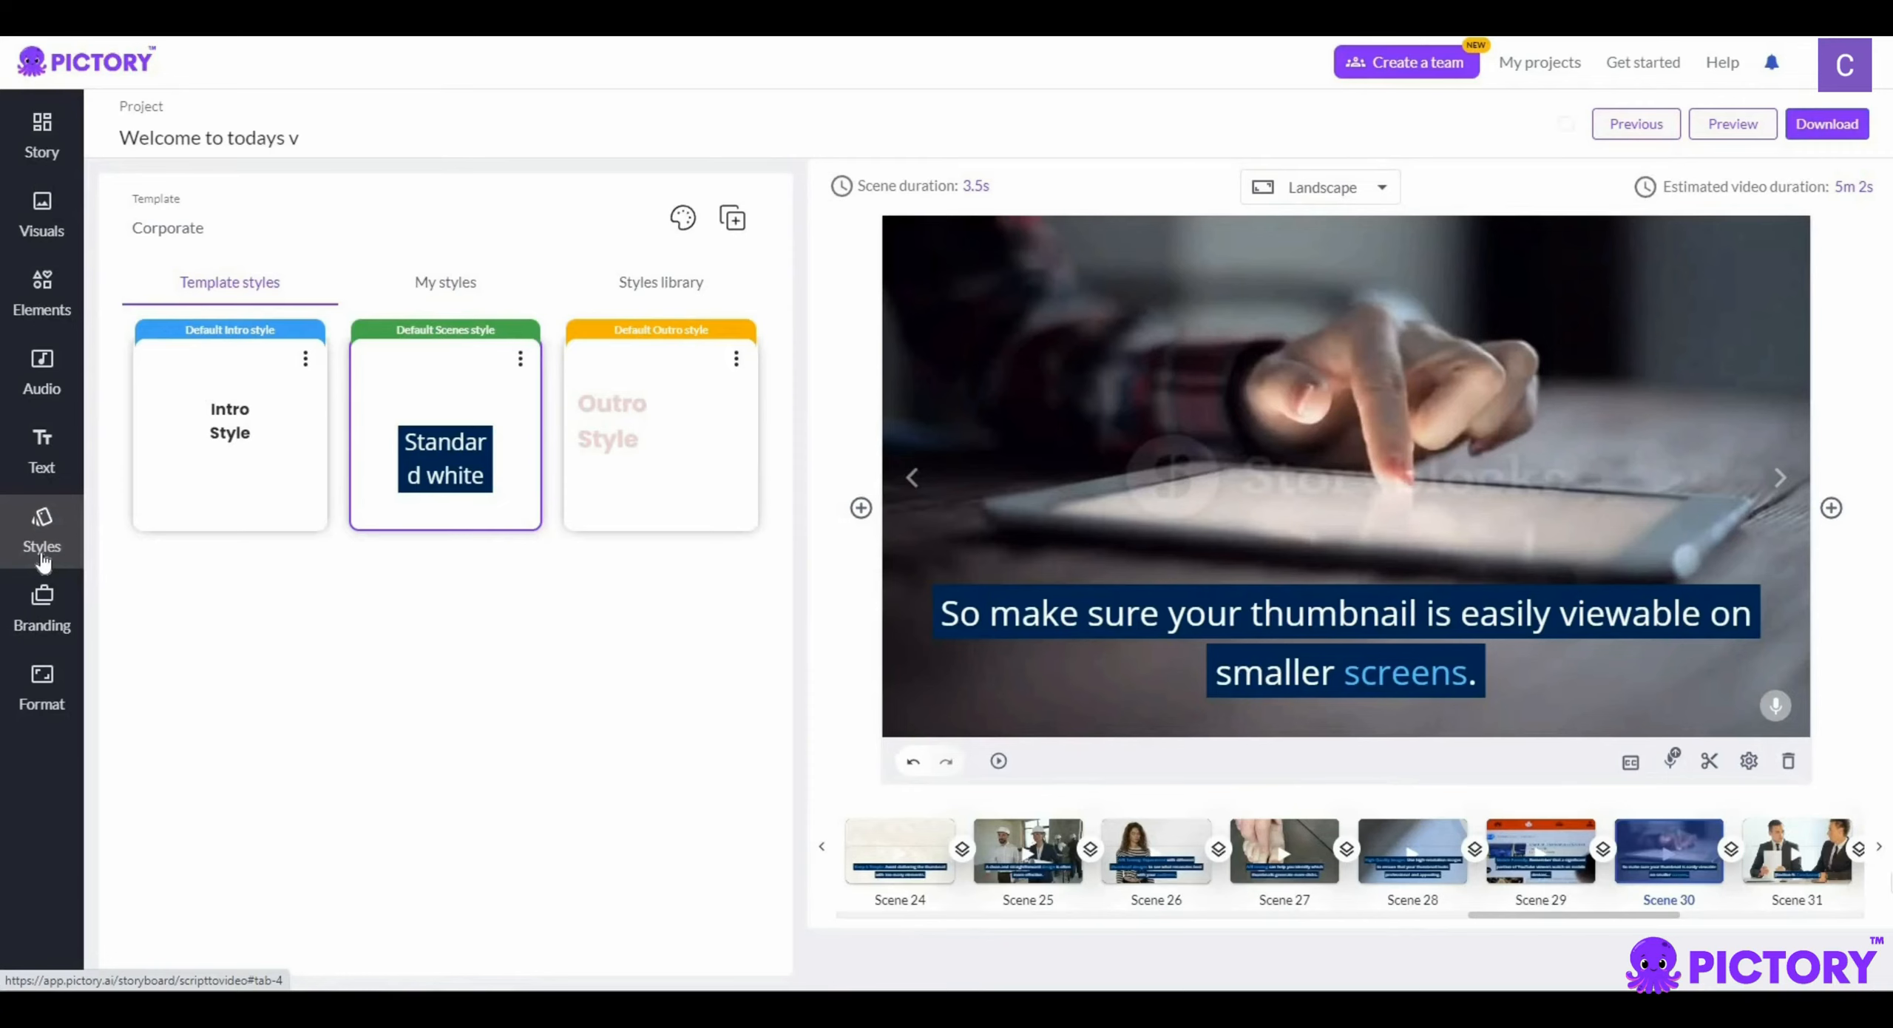
left_click(41, 603)
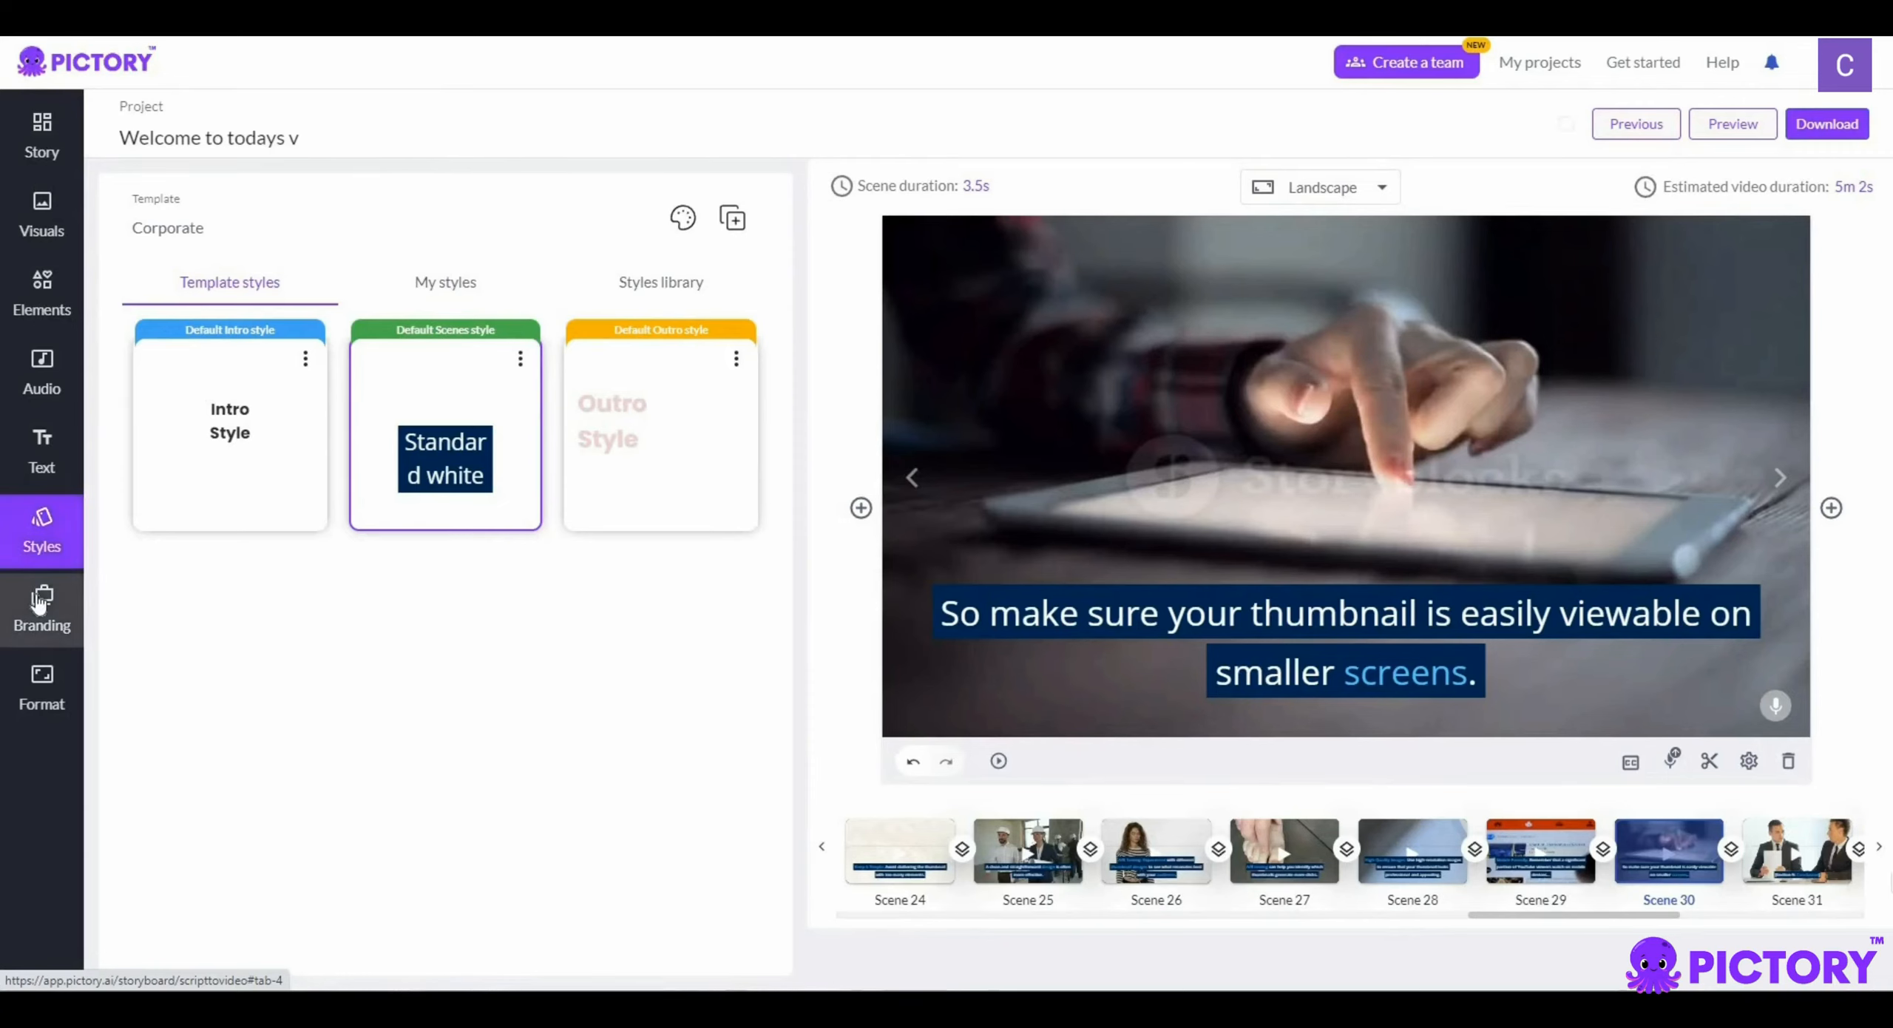
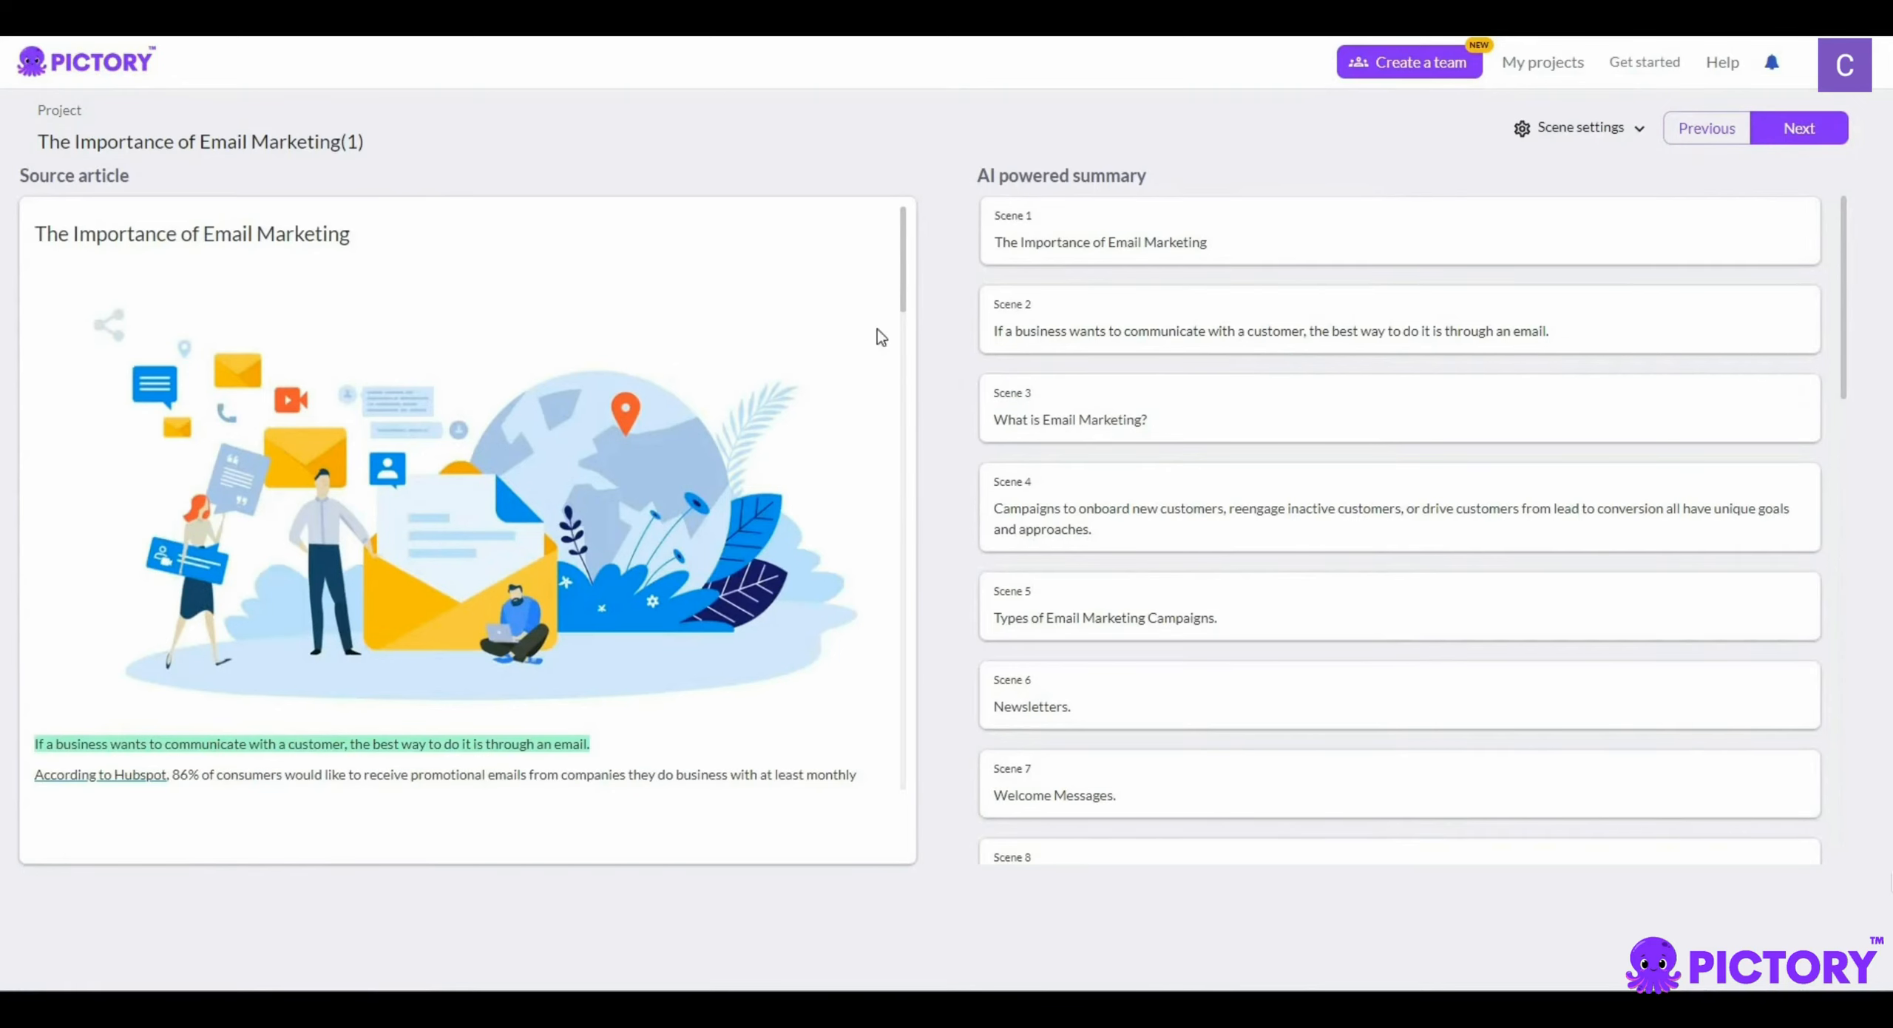
Step: Add the article sentences starting "Simply put, email marketing refers" and "Emails can be used to generate sales" to the AI summary
scroll(484, 654, "down", 1)
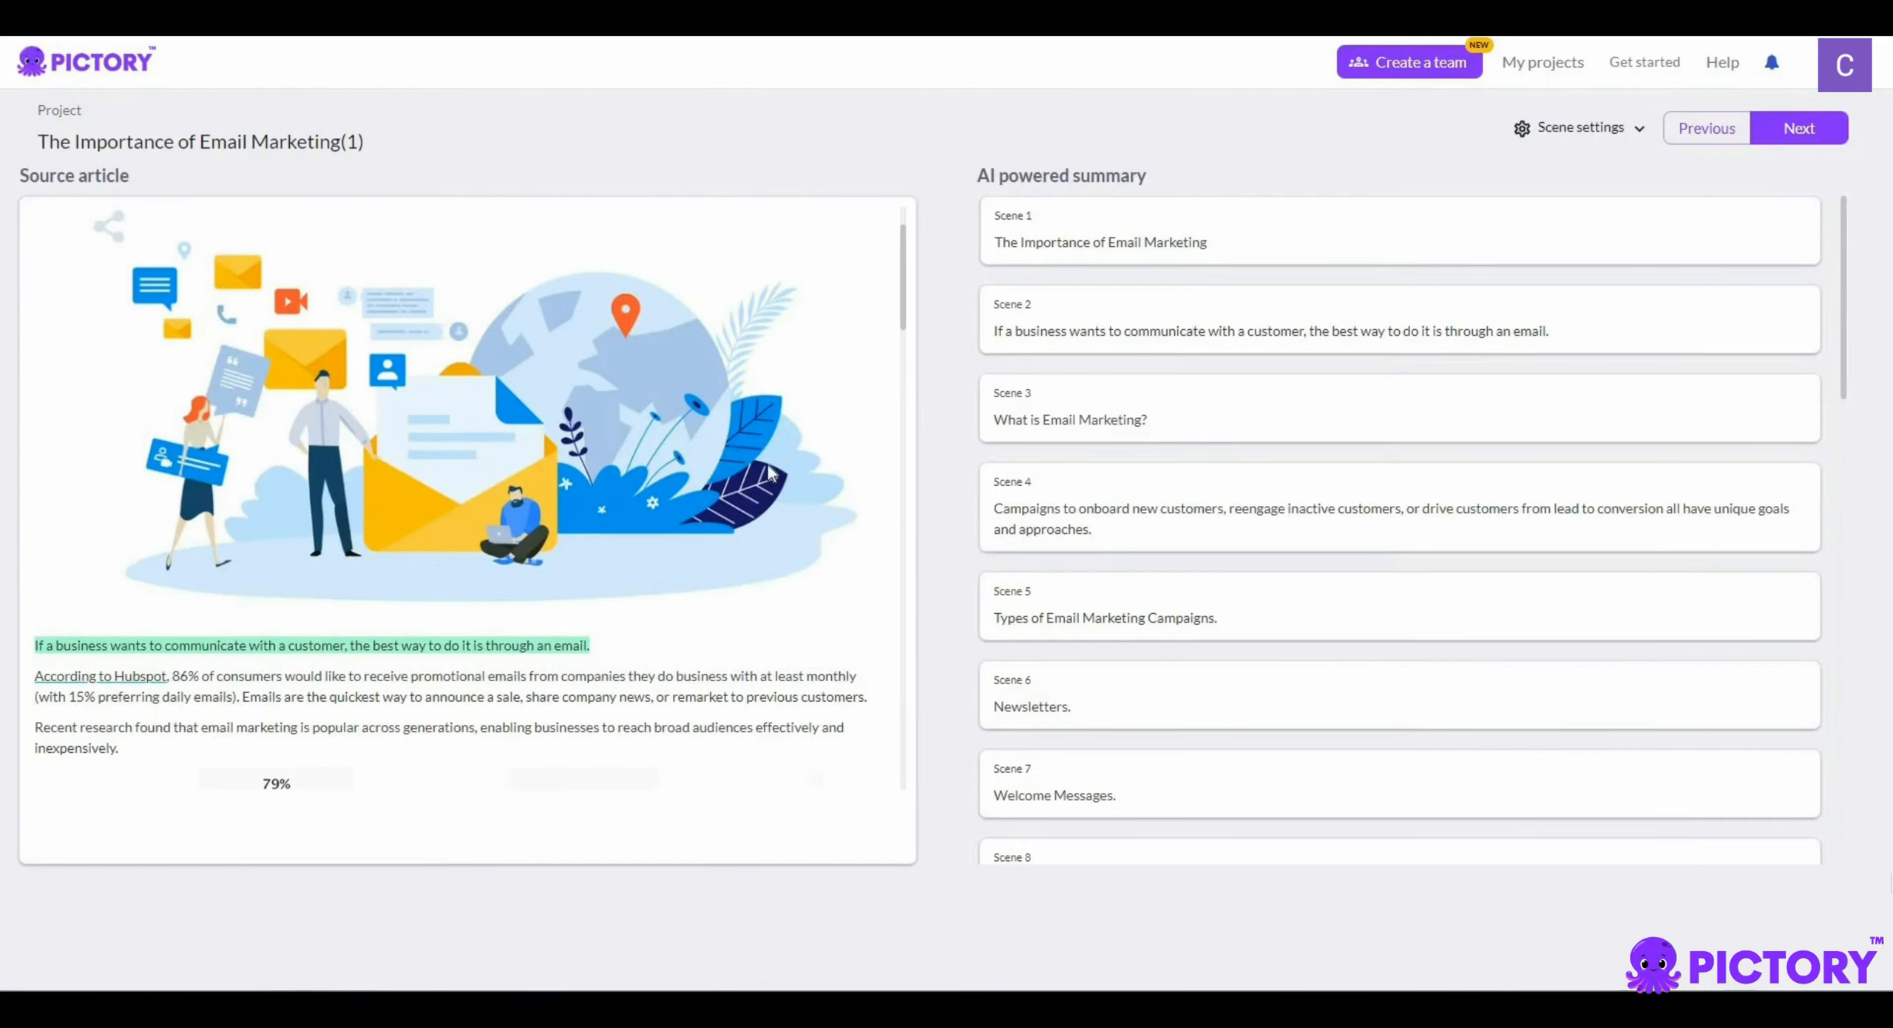
scroll(766, 472, "down", 6)
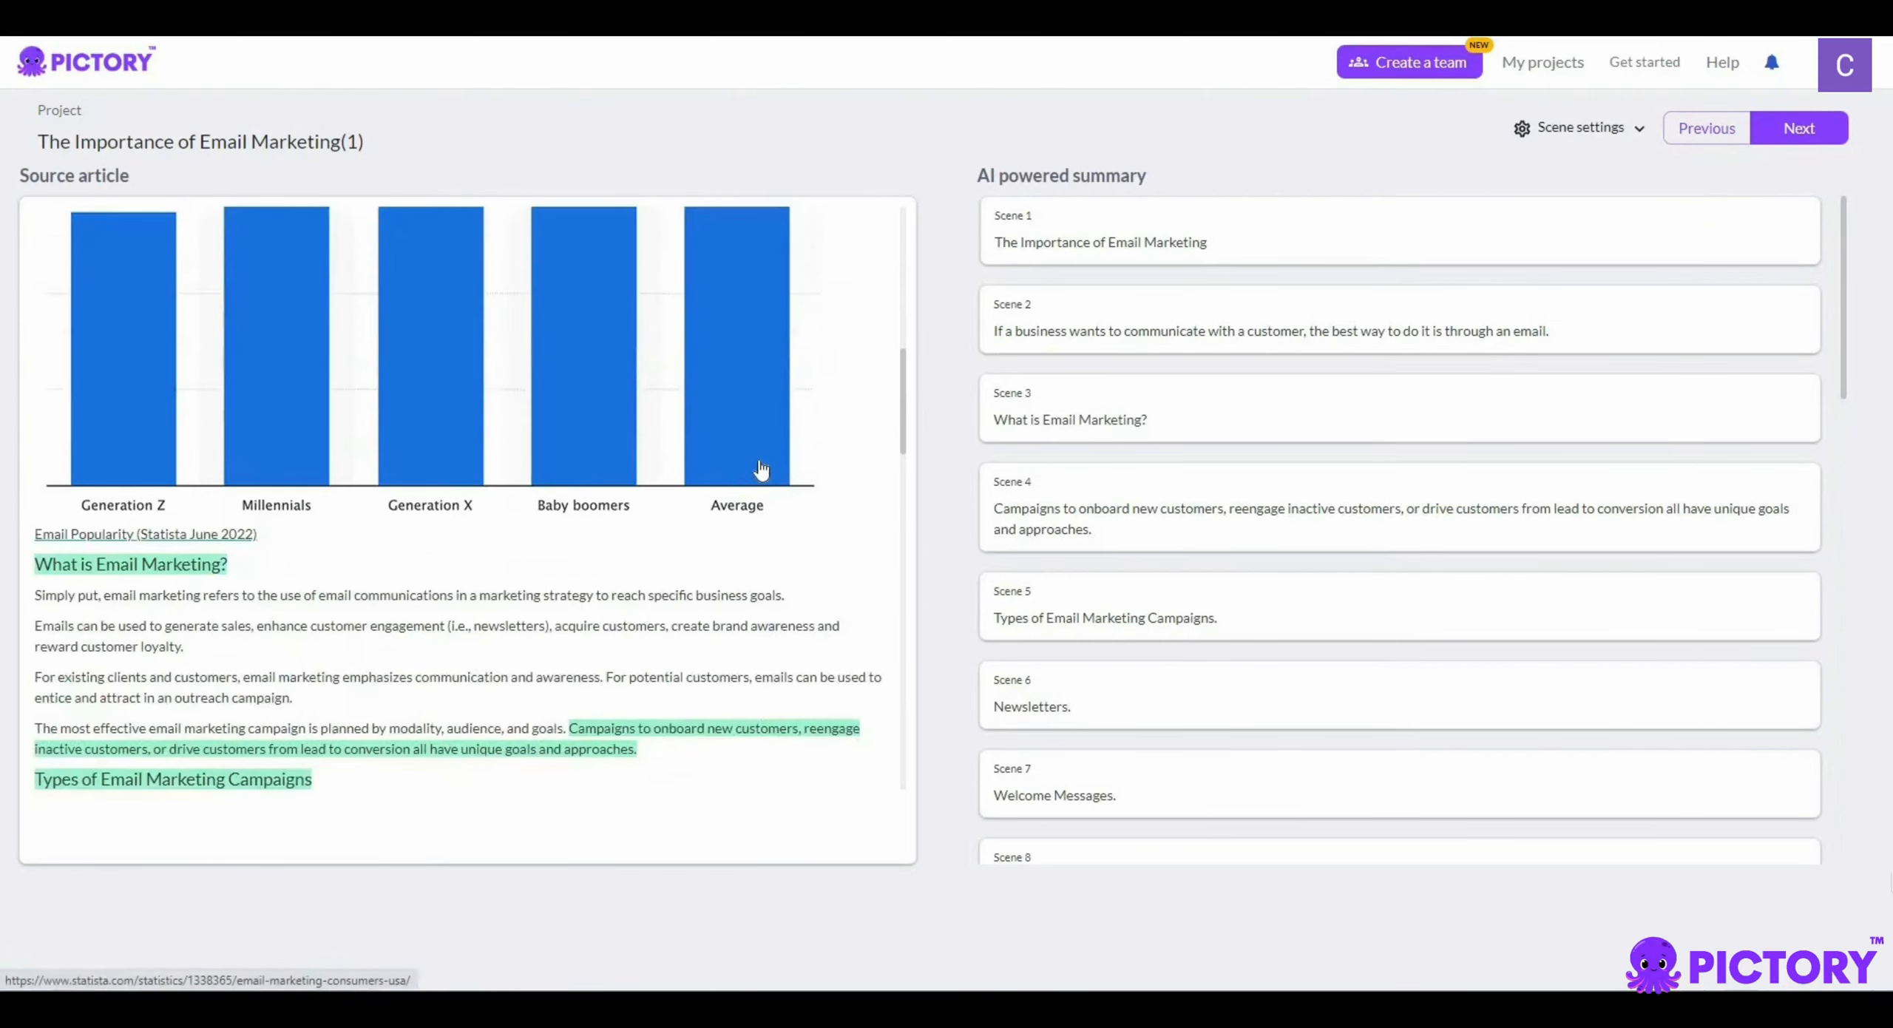
scroll(761, 468, "up", 5)
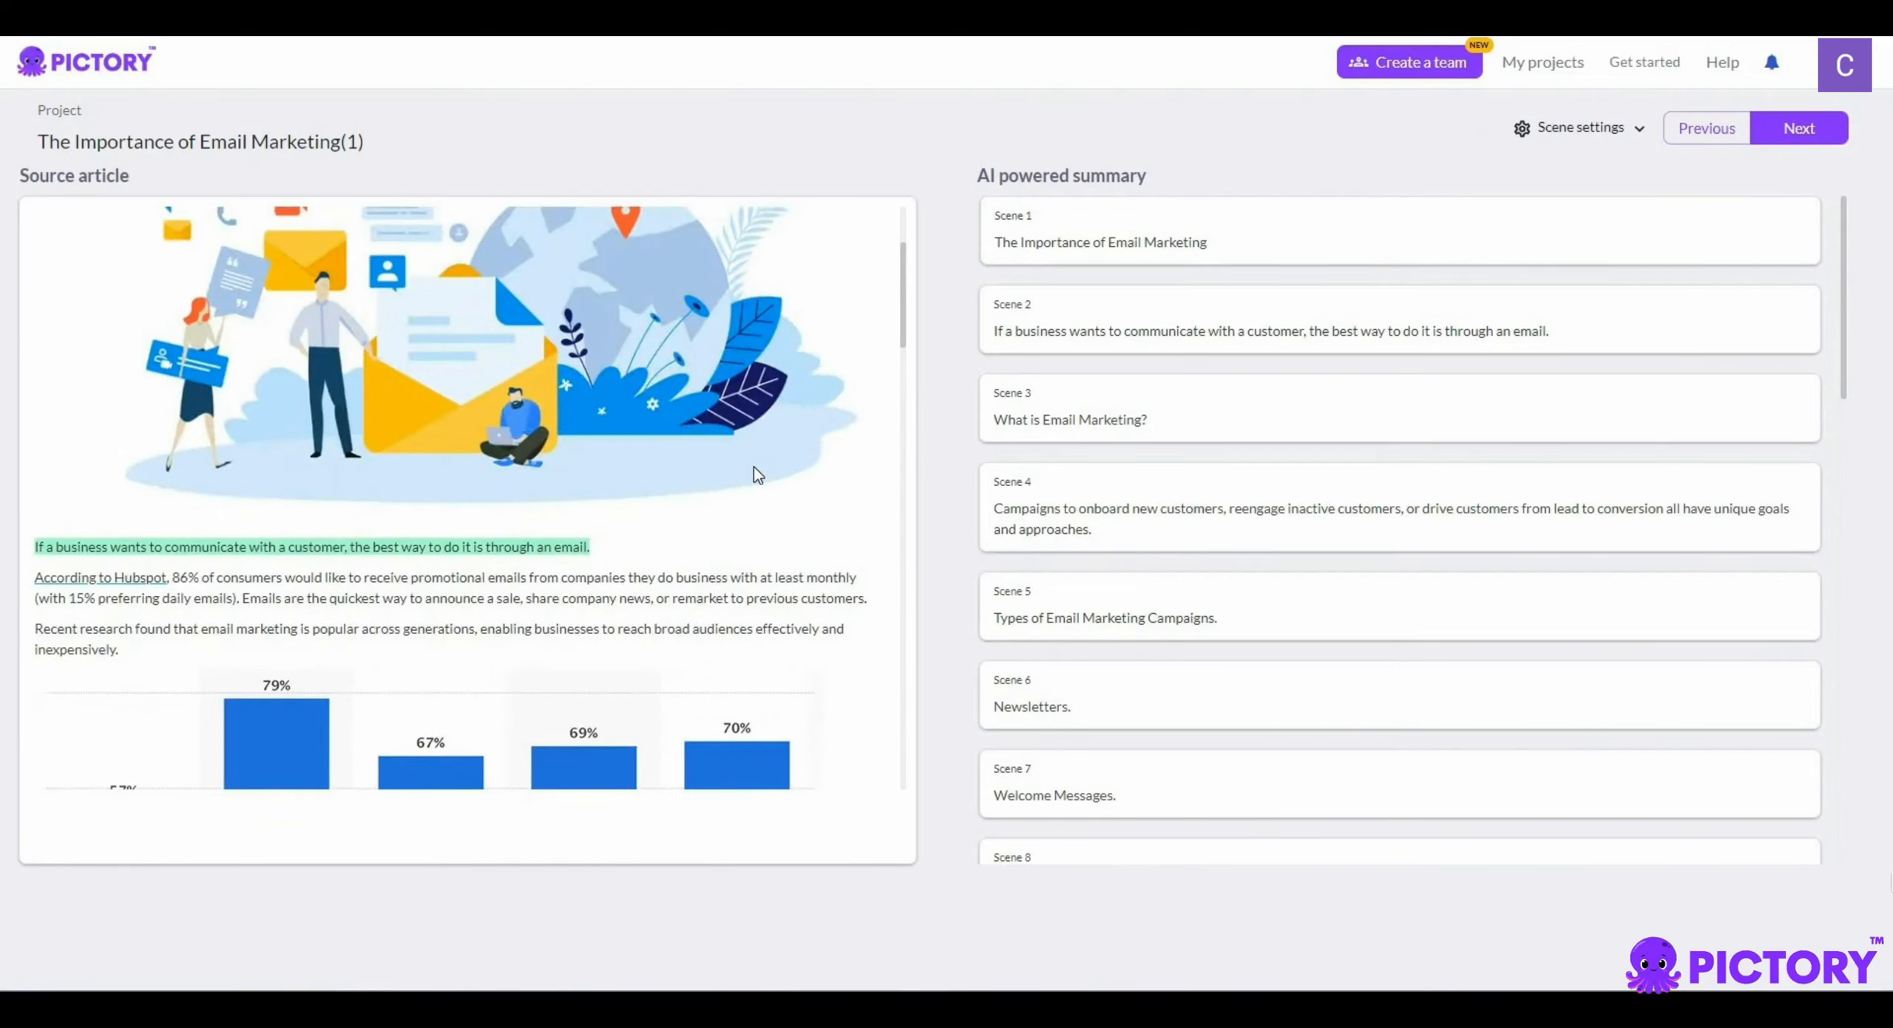
scroll(754, 471, "up", 1)
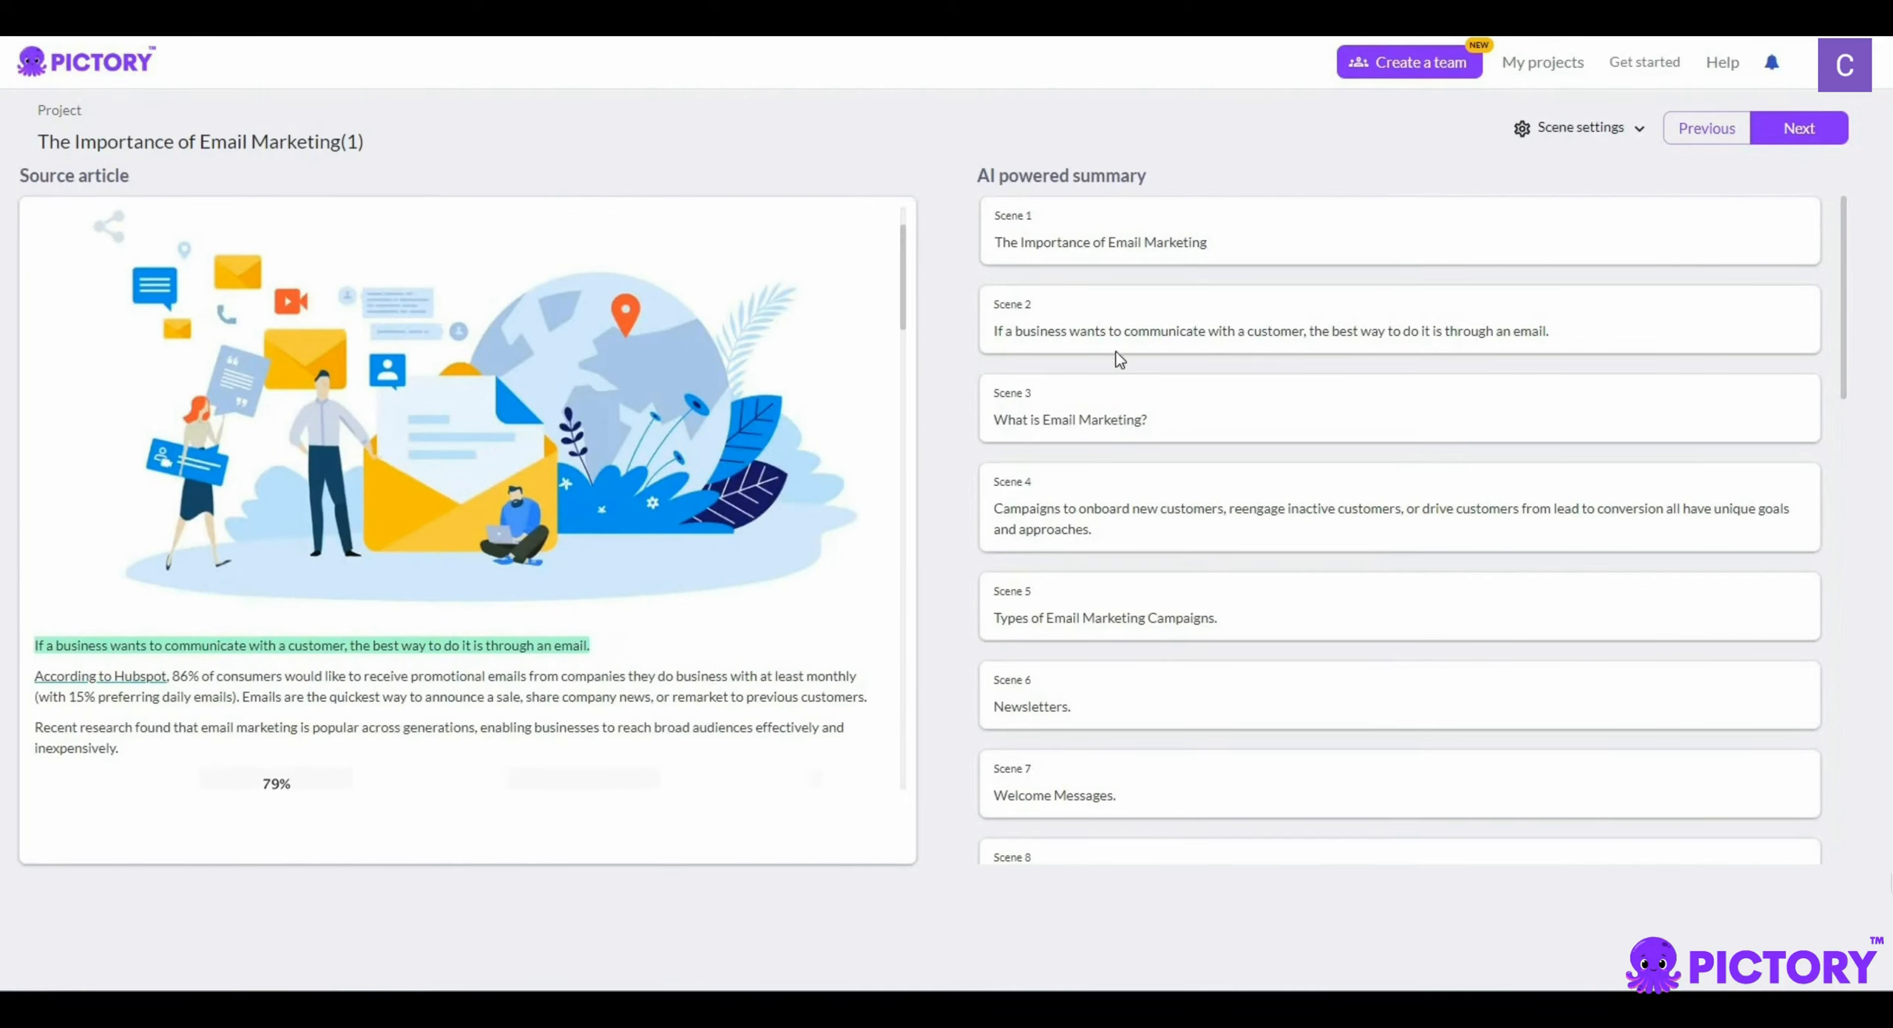
scroll(562, 473, "down", 9)
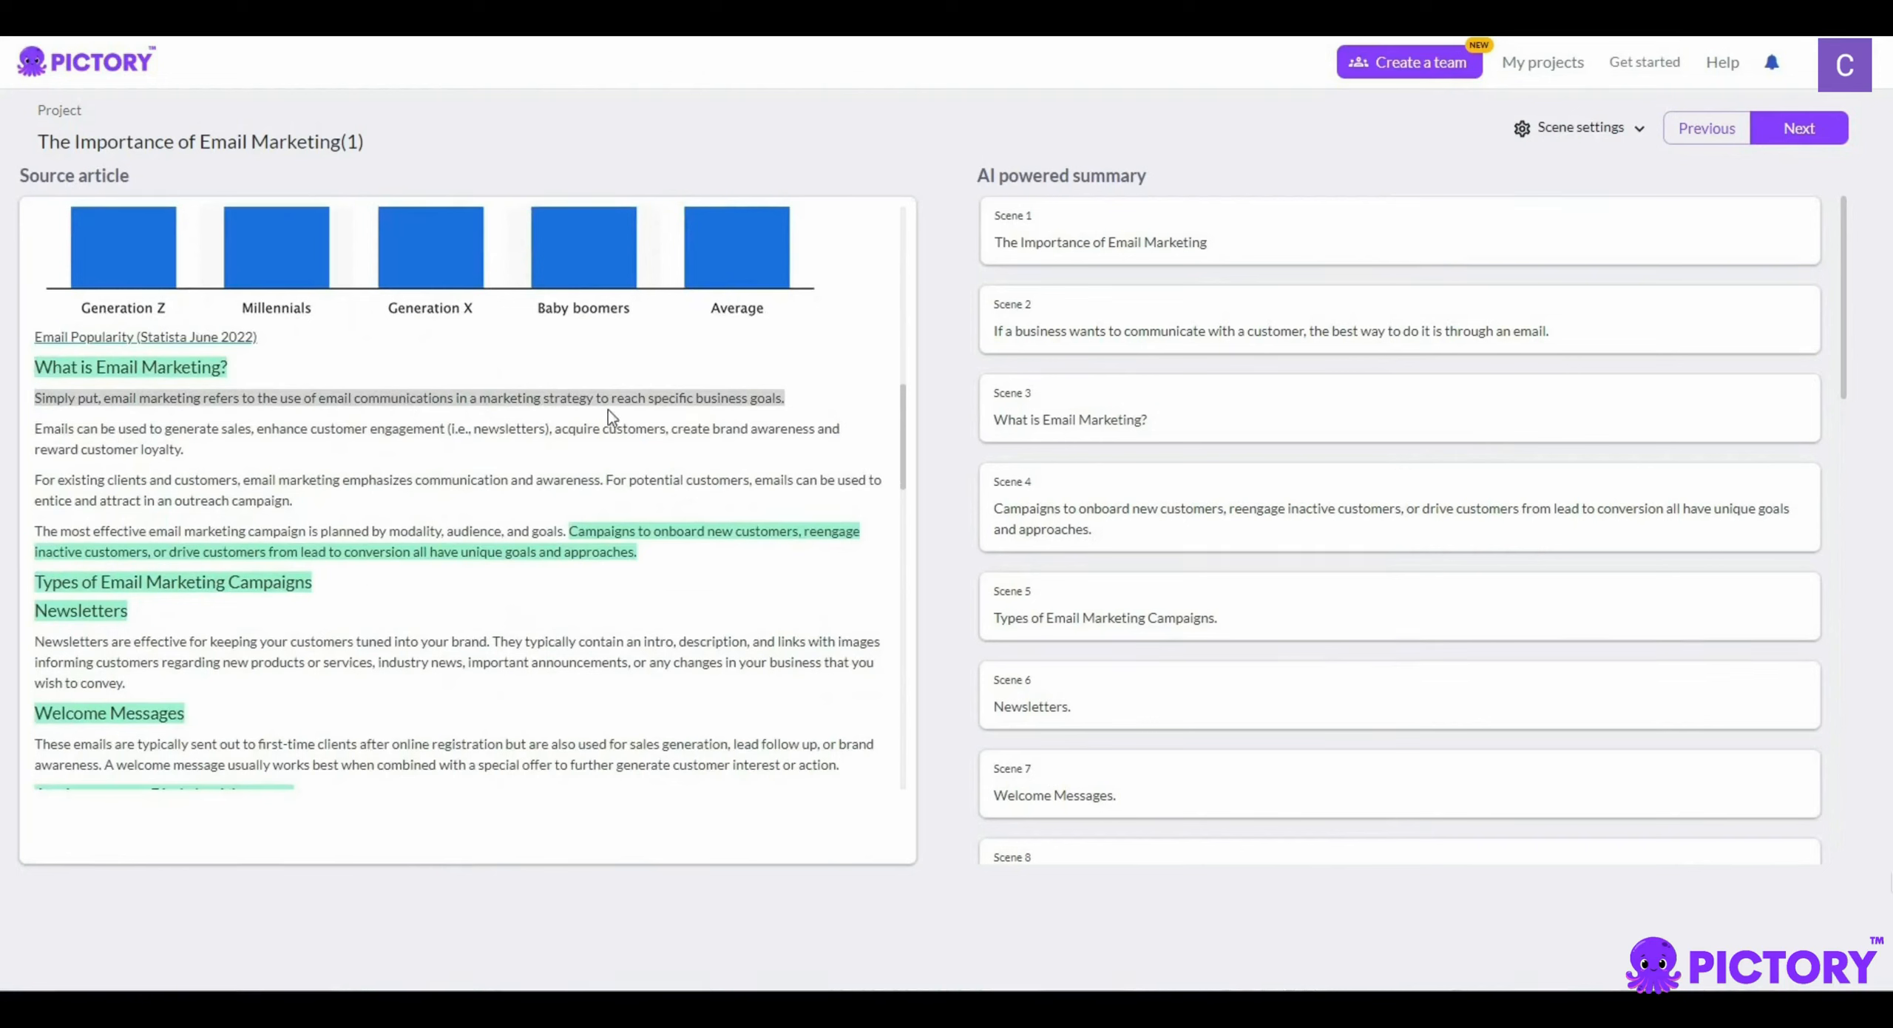
left_click(677, 401)
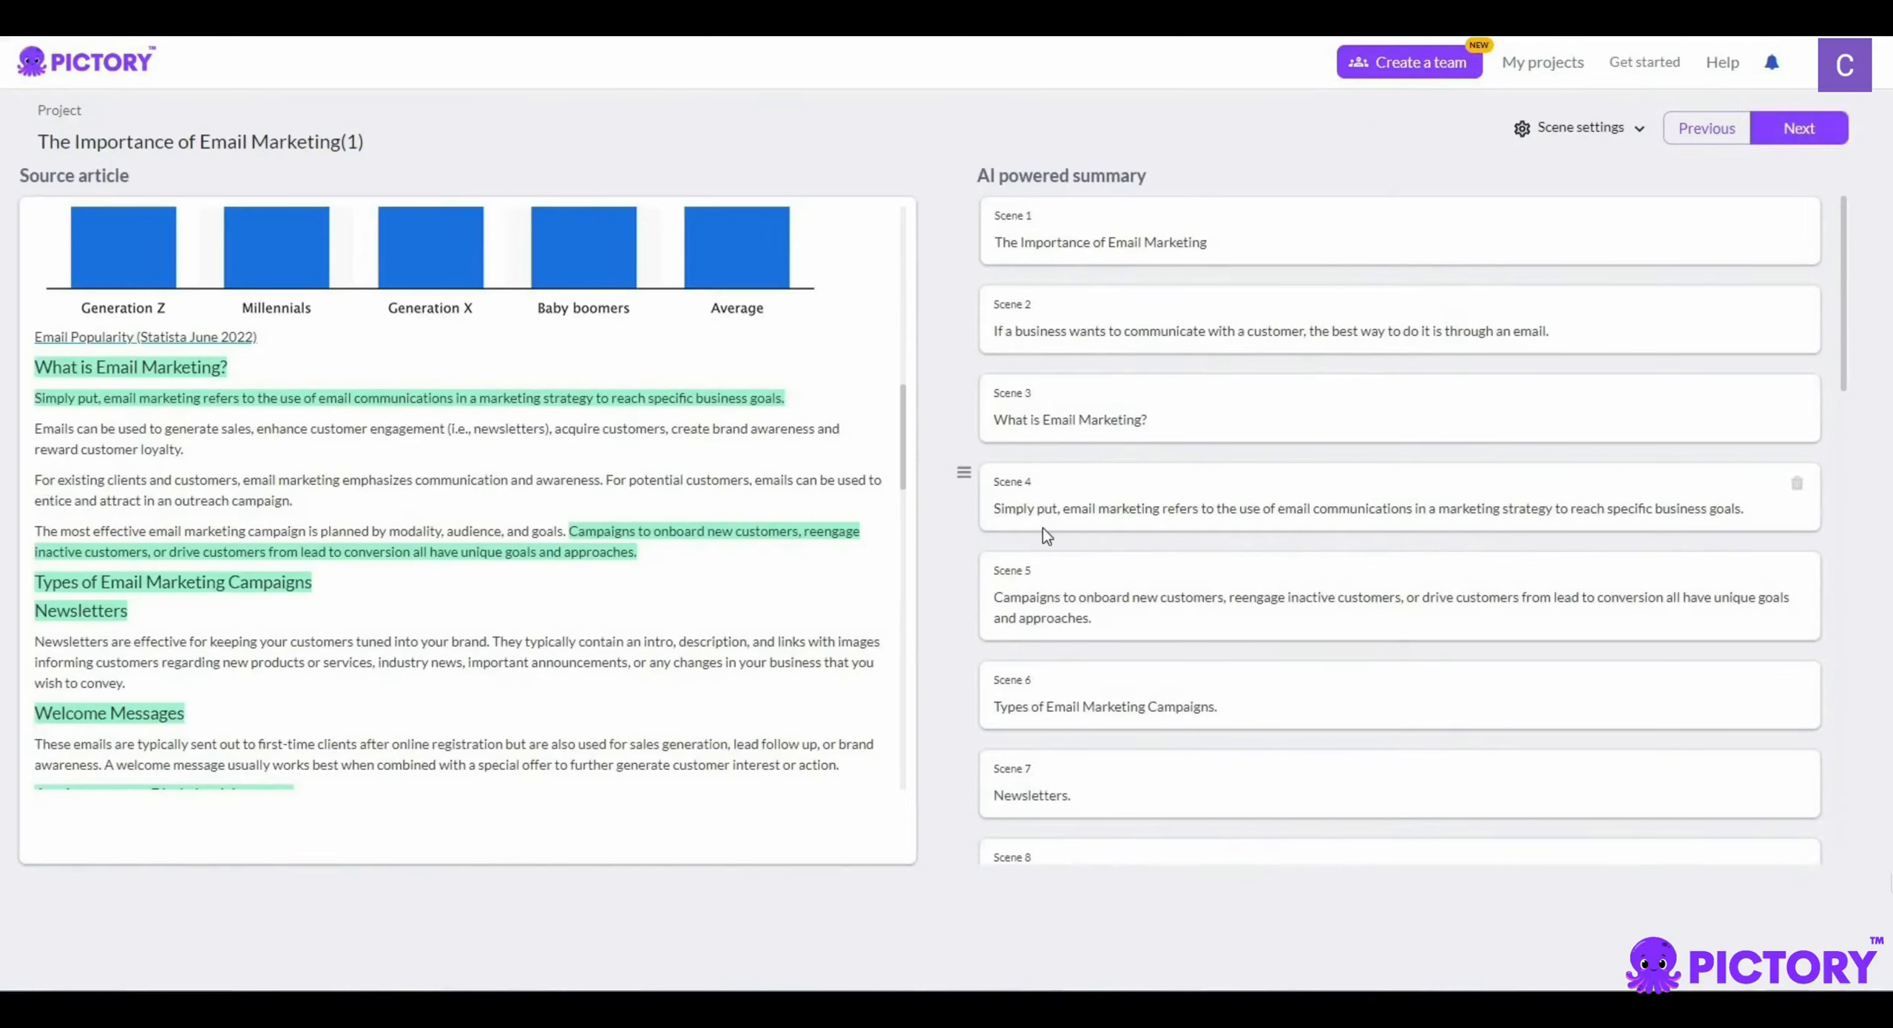
left_click(570, 433)
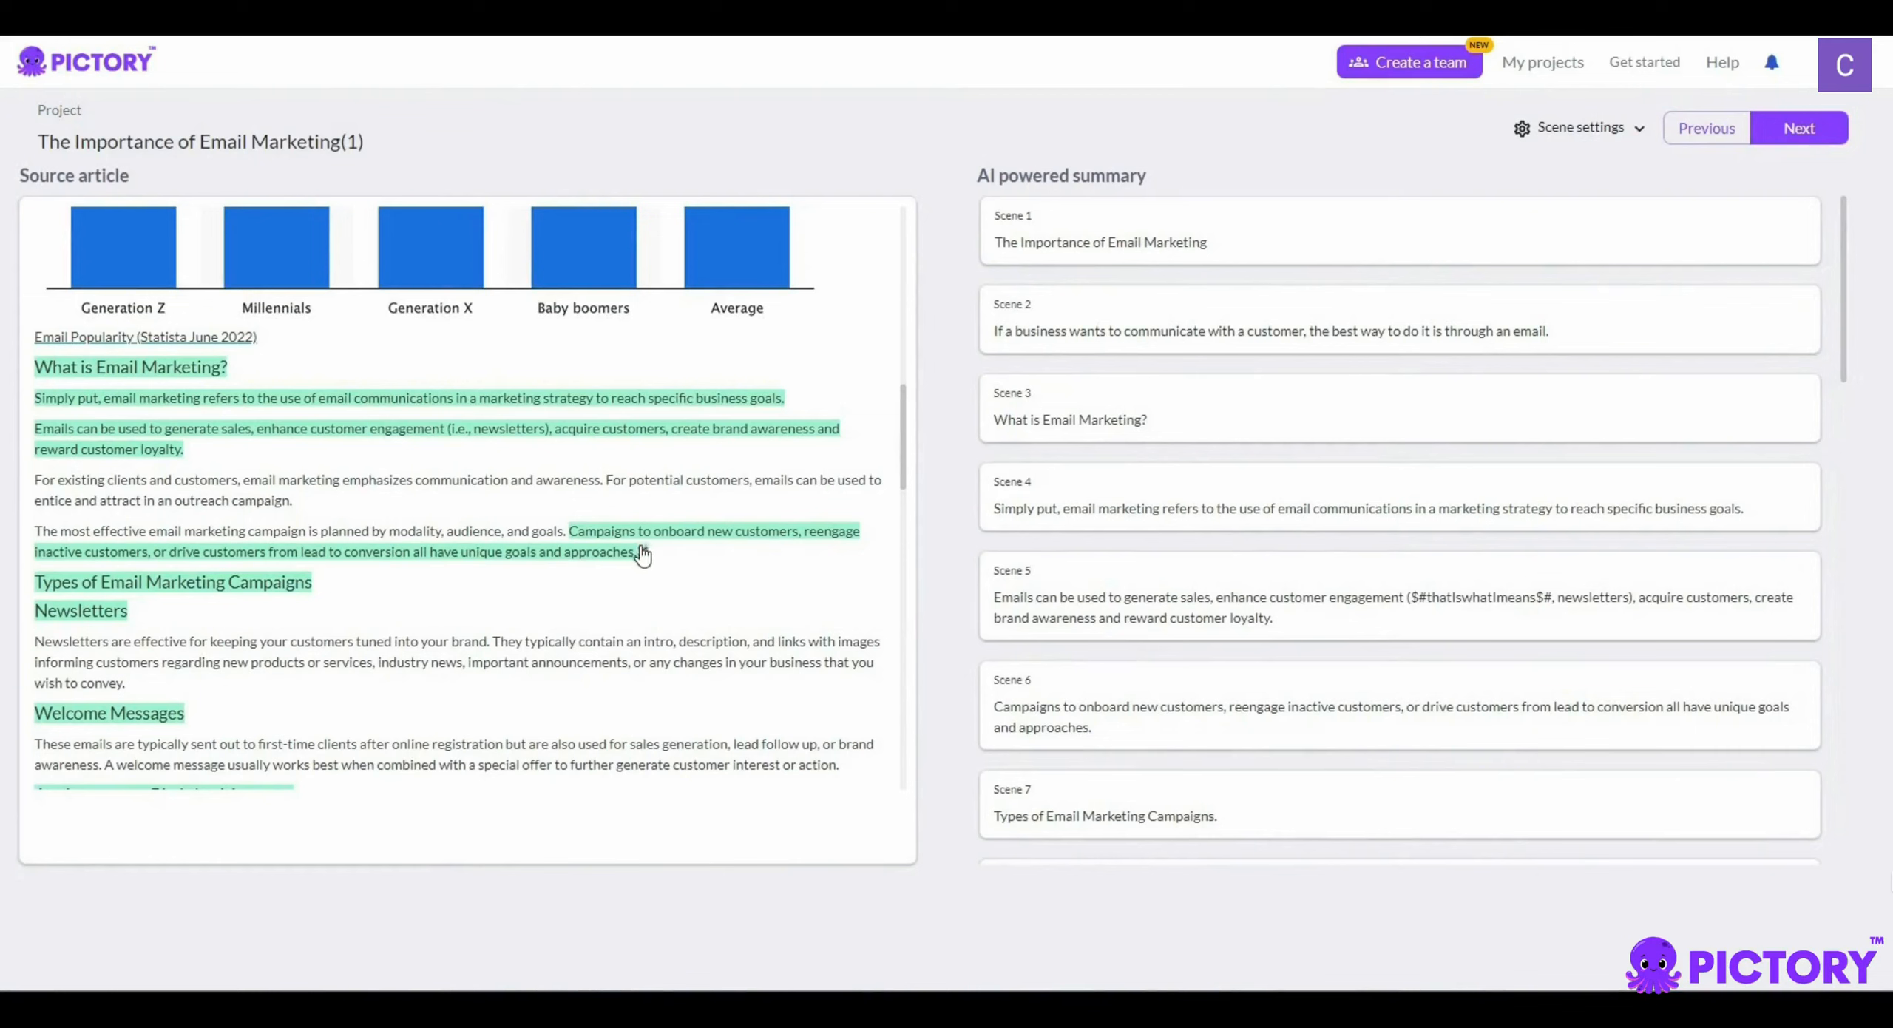
Step: Remove the sentence starting "Campaigns to onboard new customers" from the AI summary scenes
mouse_move(646, 563)
left_click(642, 551)
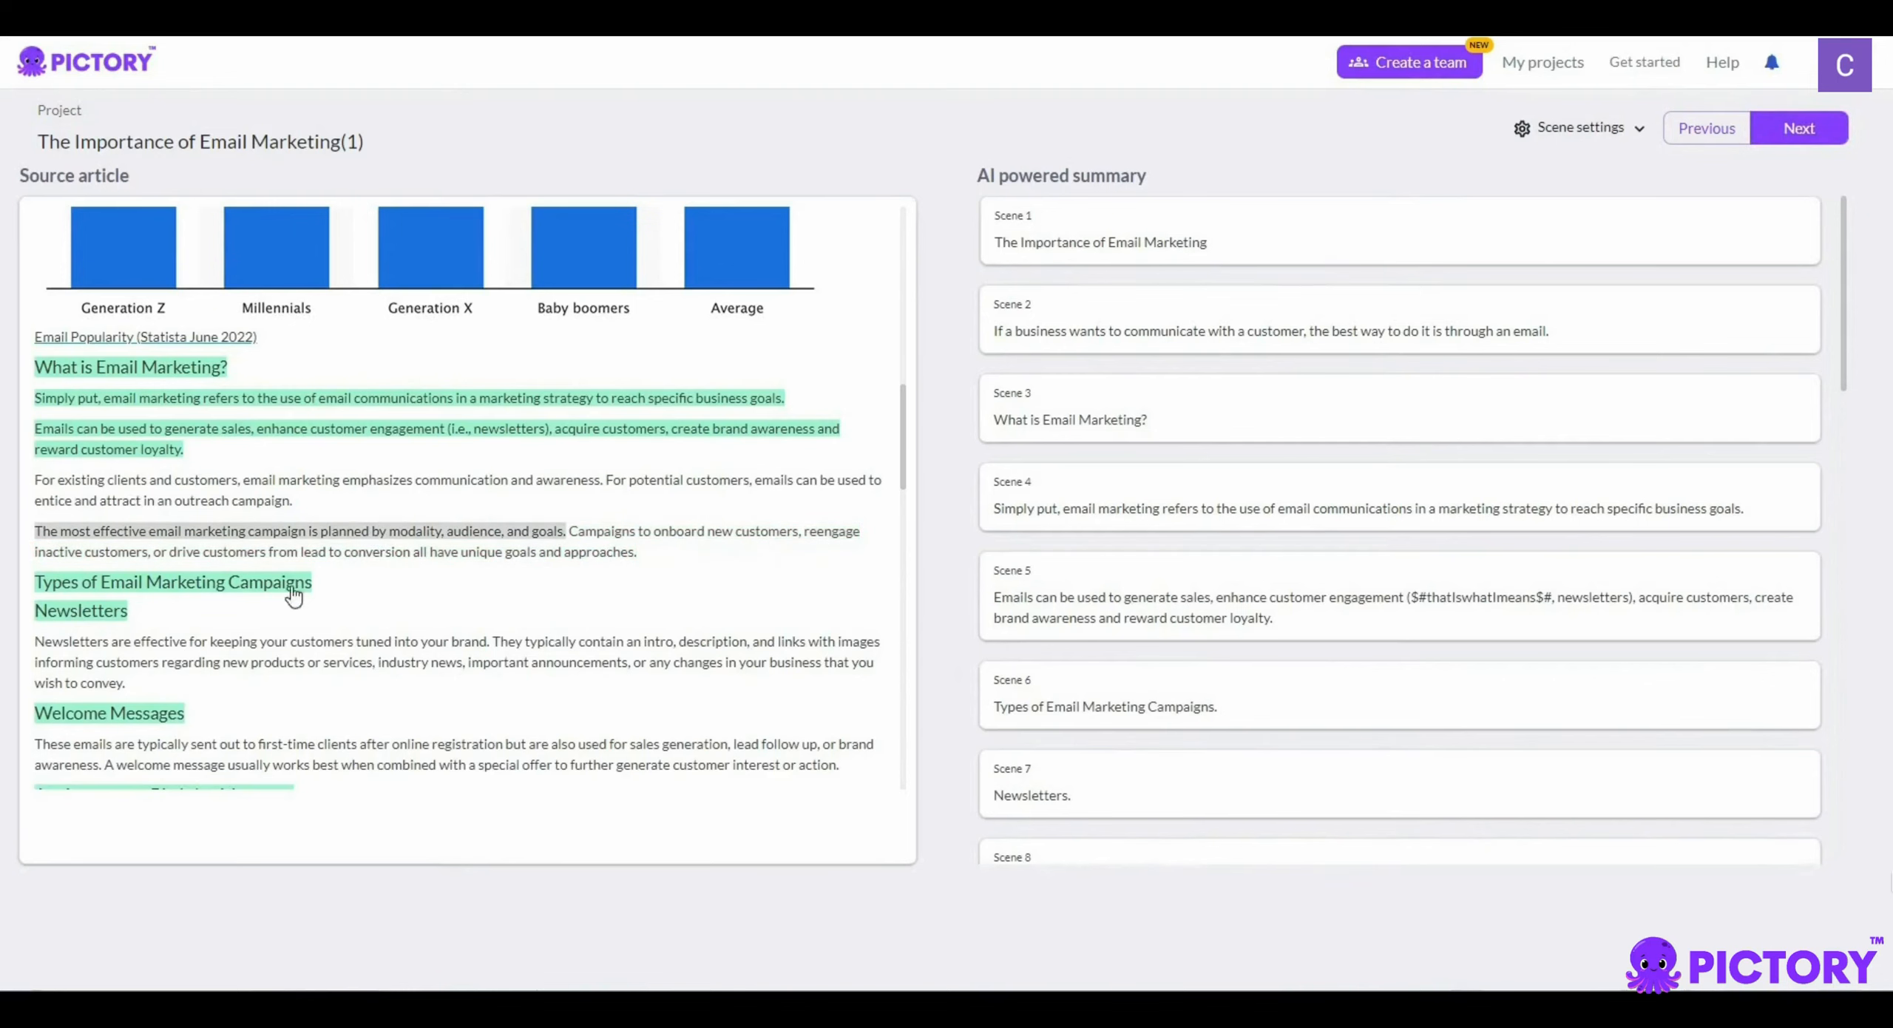
scroll(1259, 481, "down", 1)
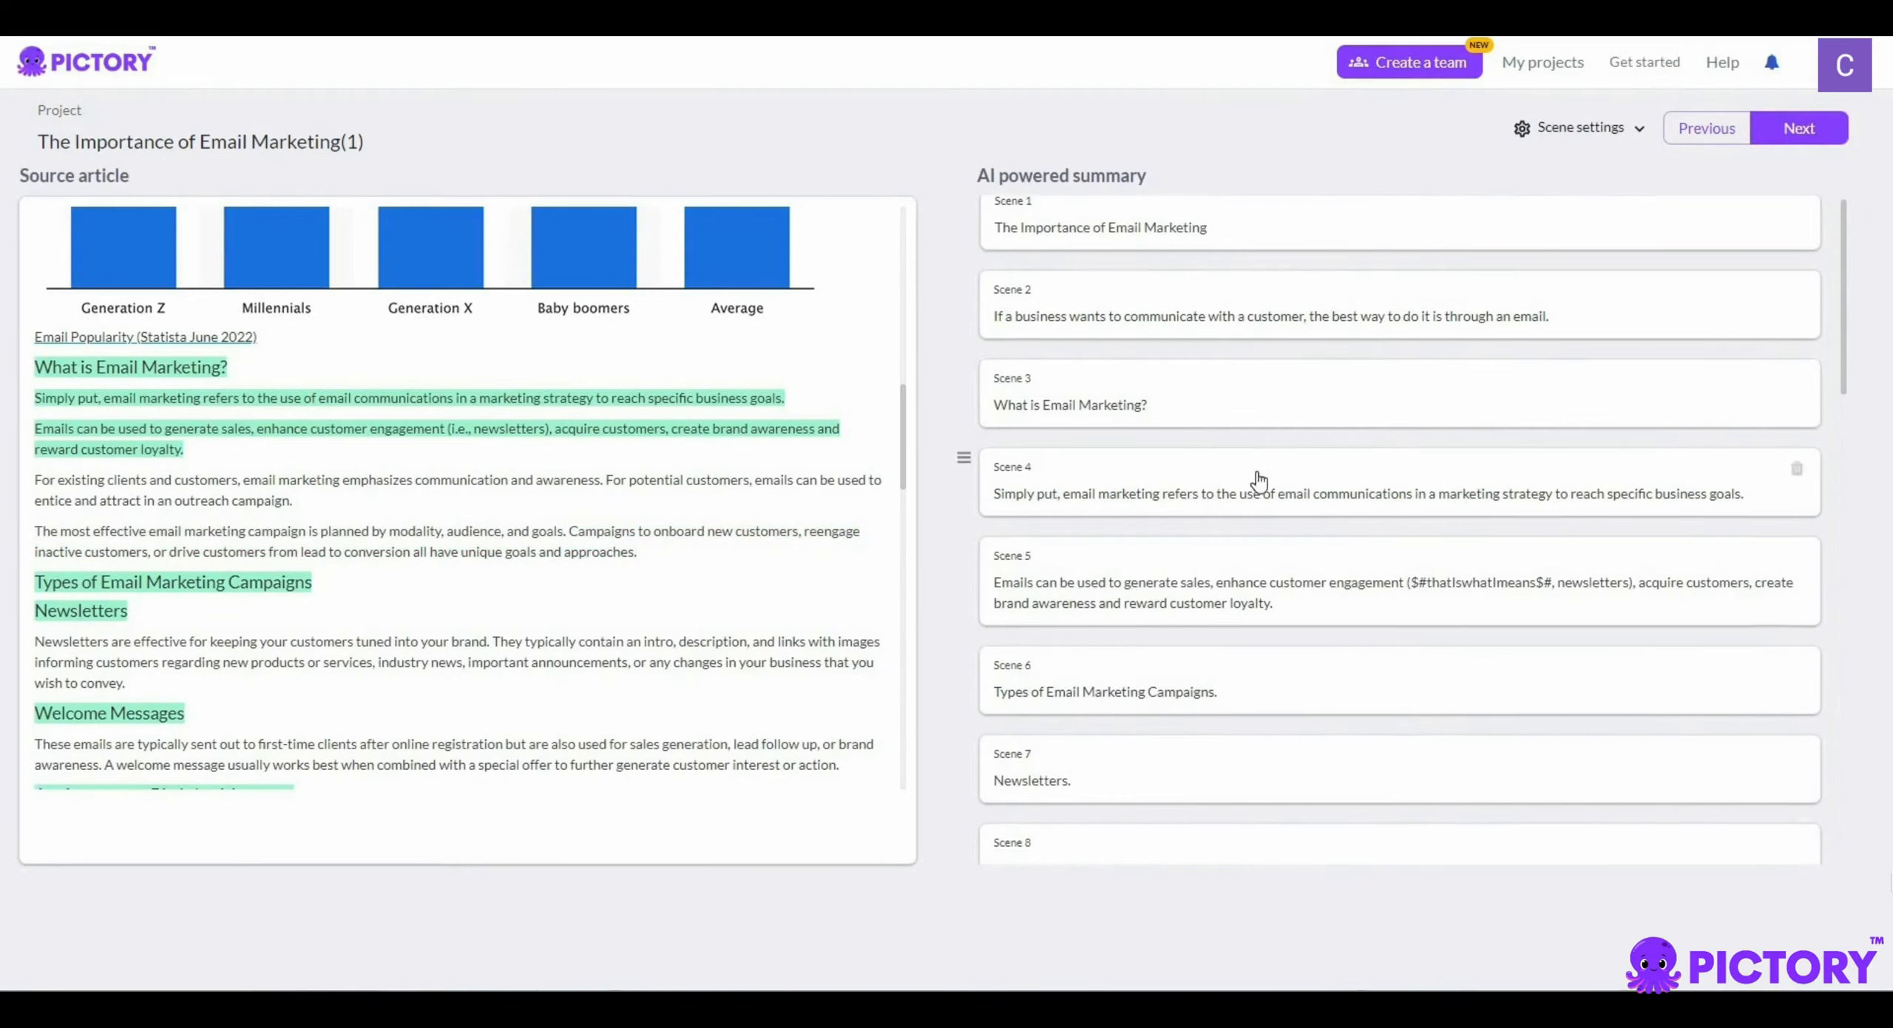
Step: Add the first sentence under each of the Newsletters, Welcome Messages and Limited Time Offers headings to the AI summary
left_click(418, 640)
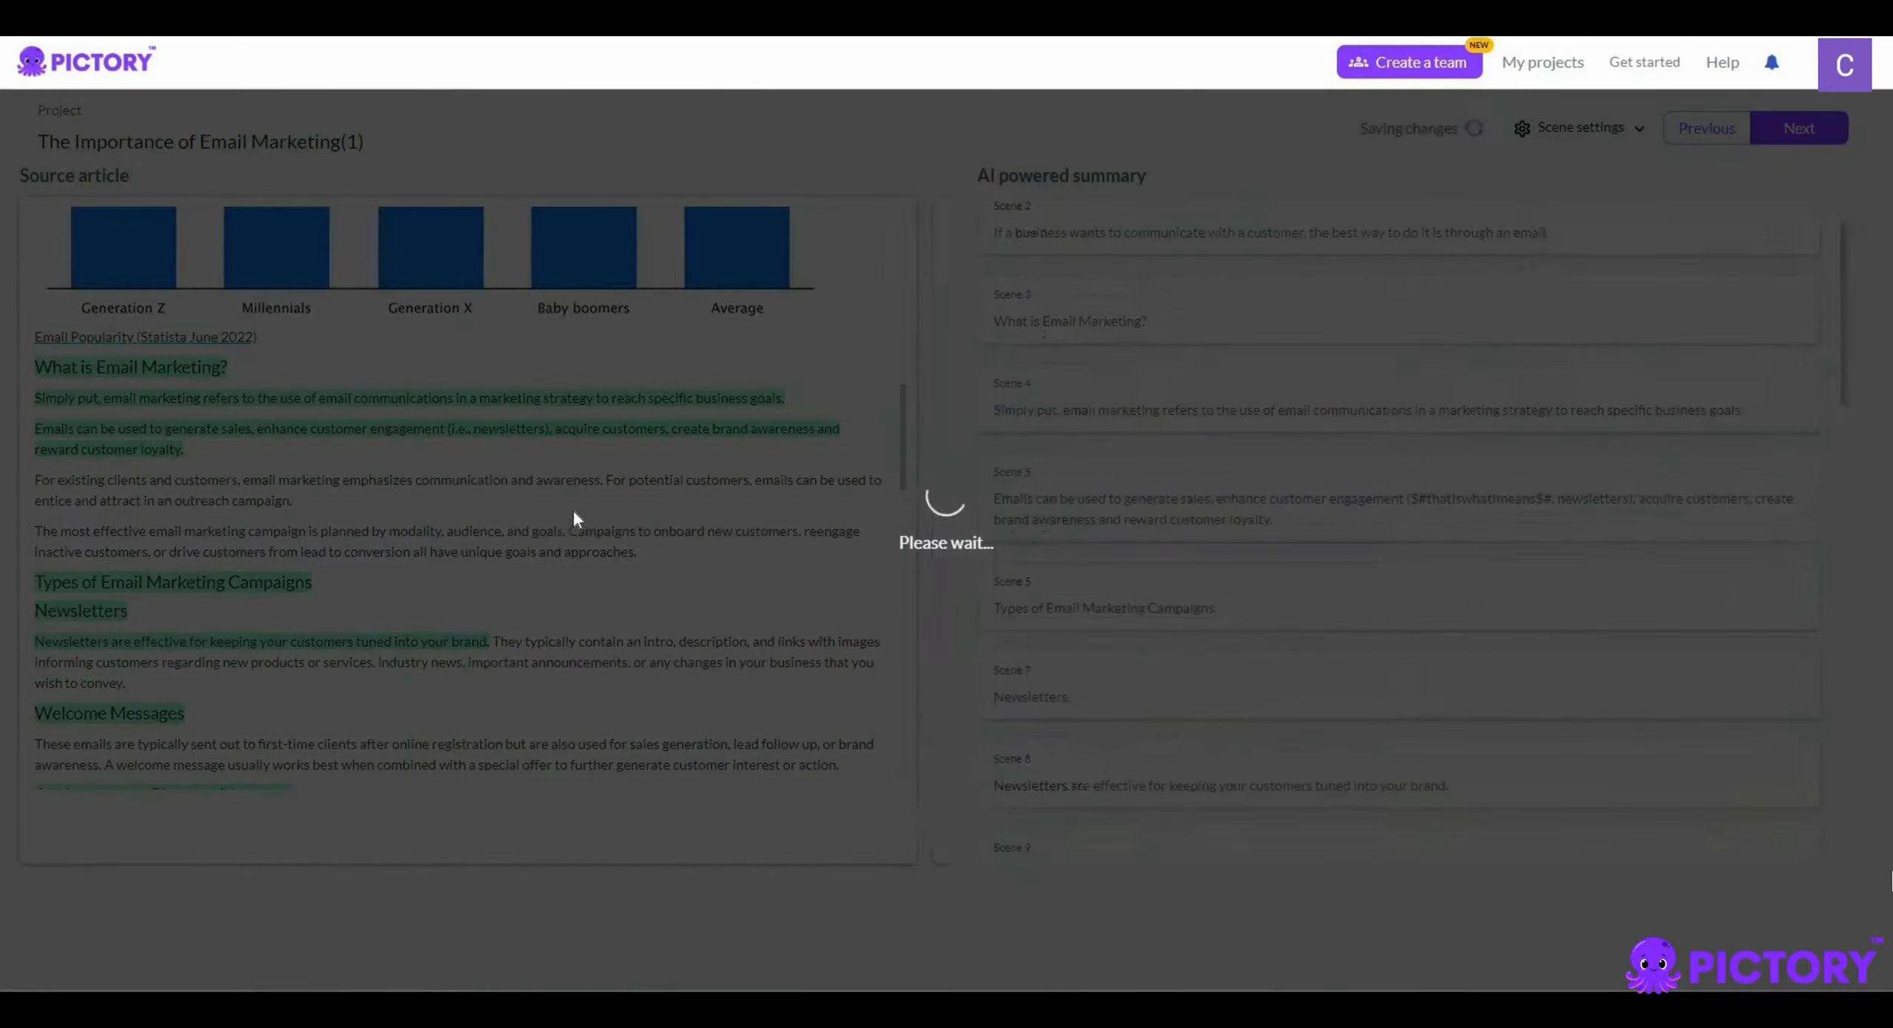
scroll(518, 539, "down", 3)
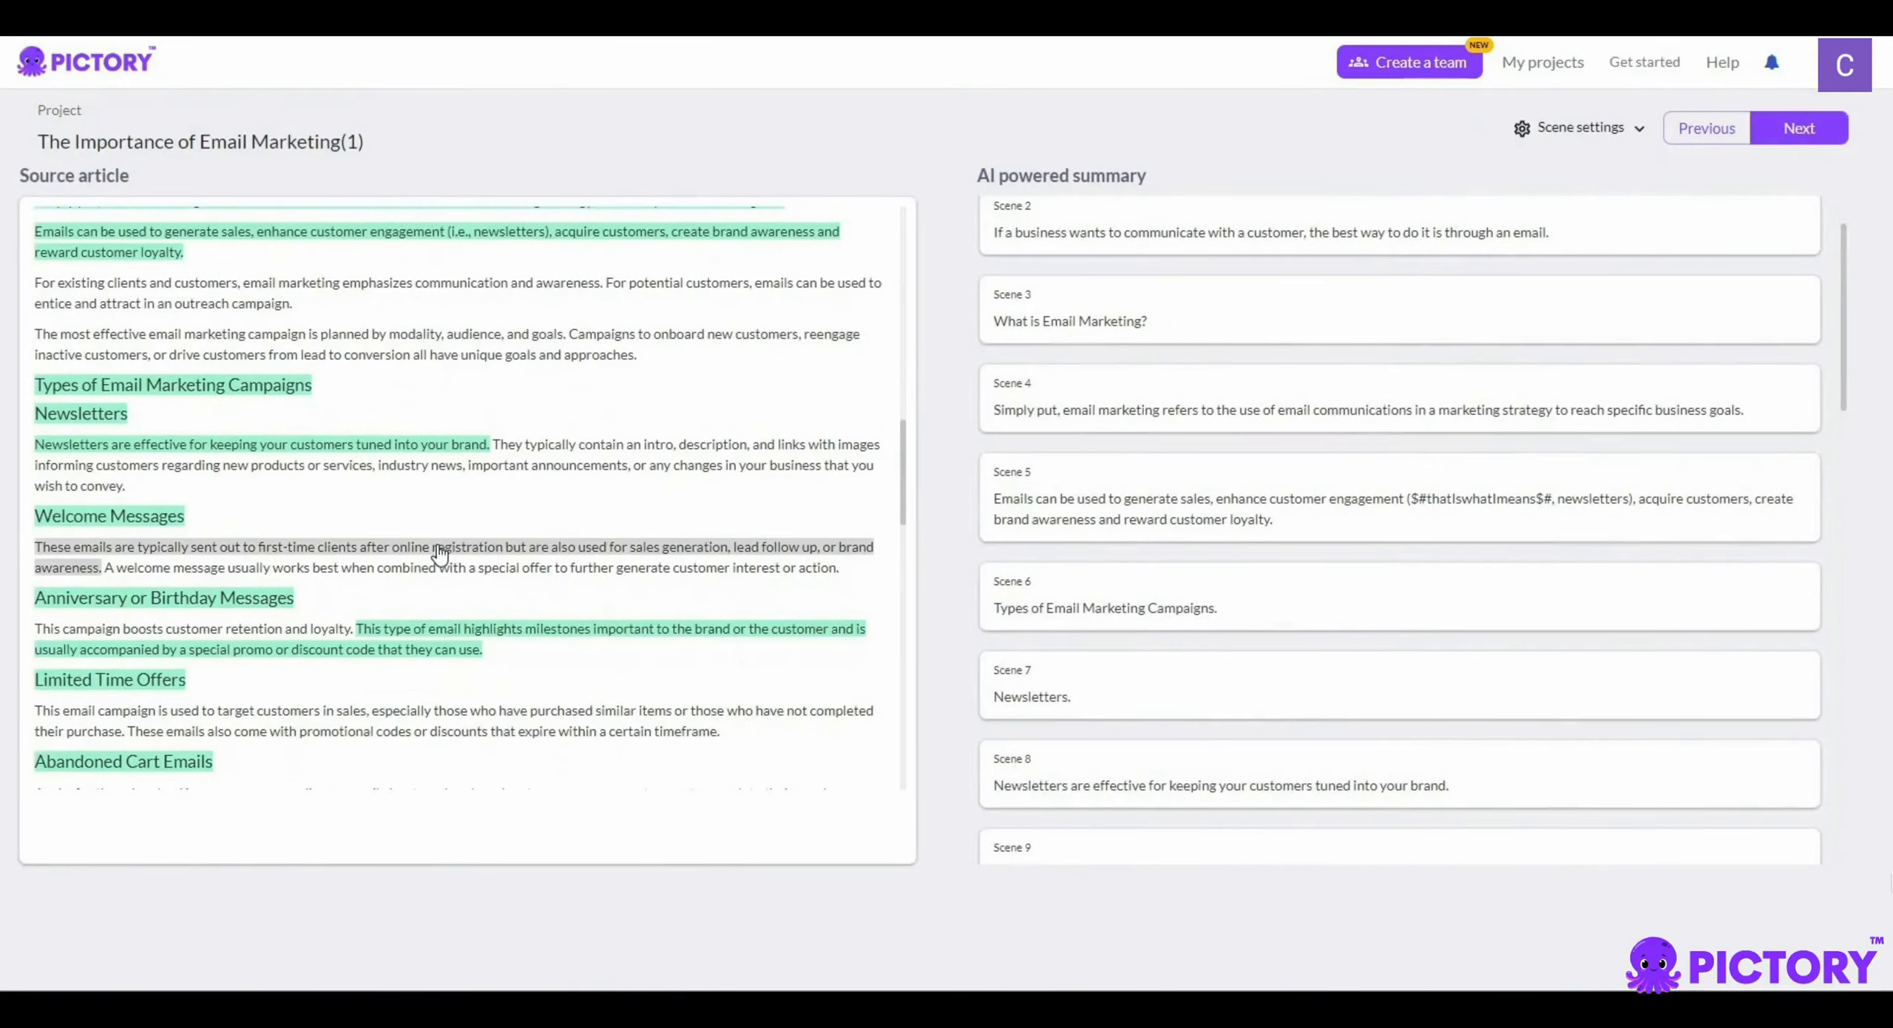
left_click(438, 547)
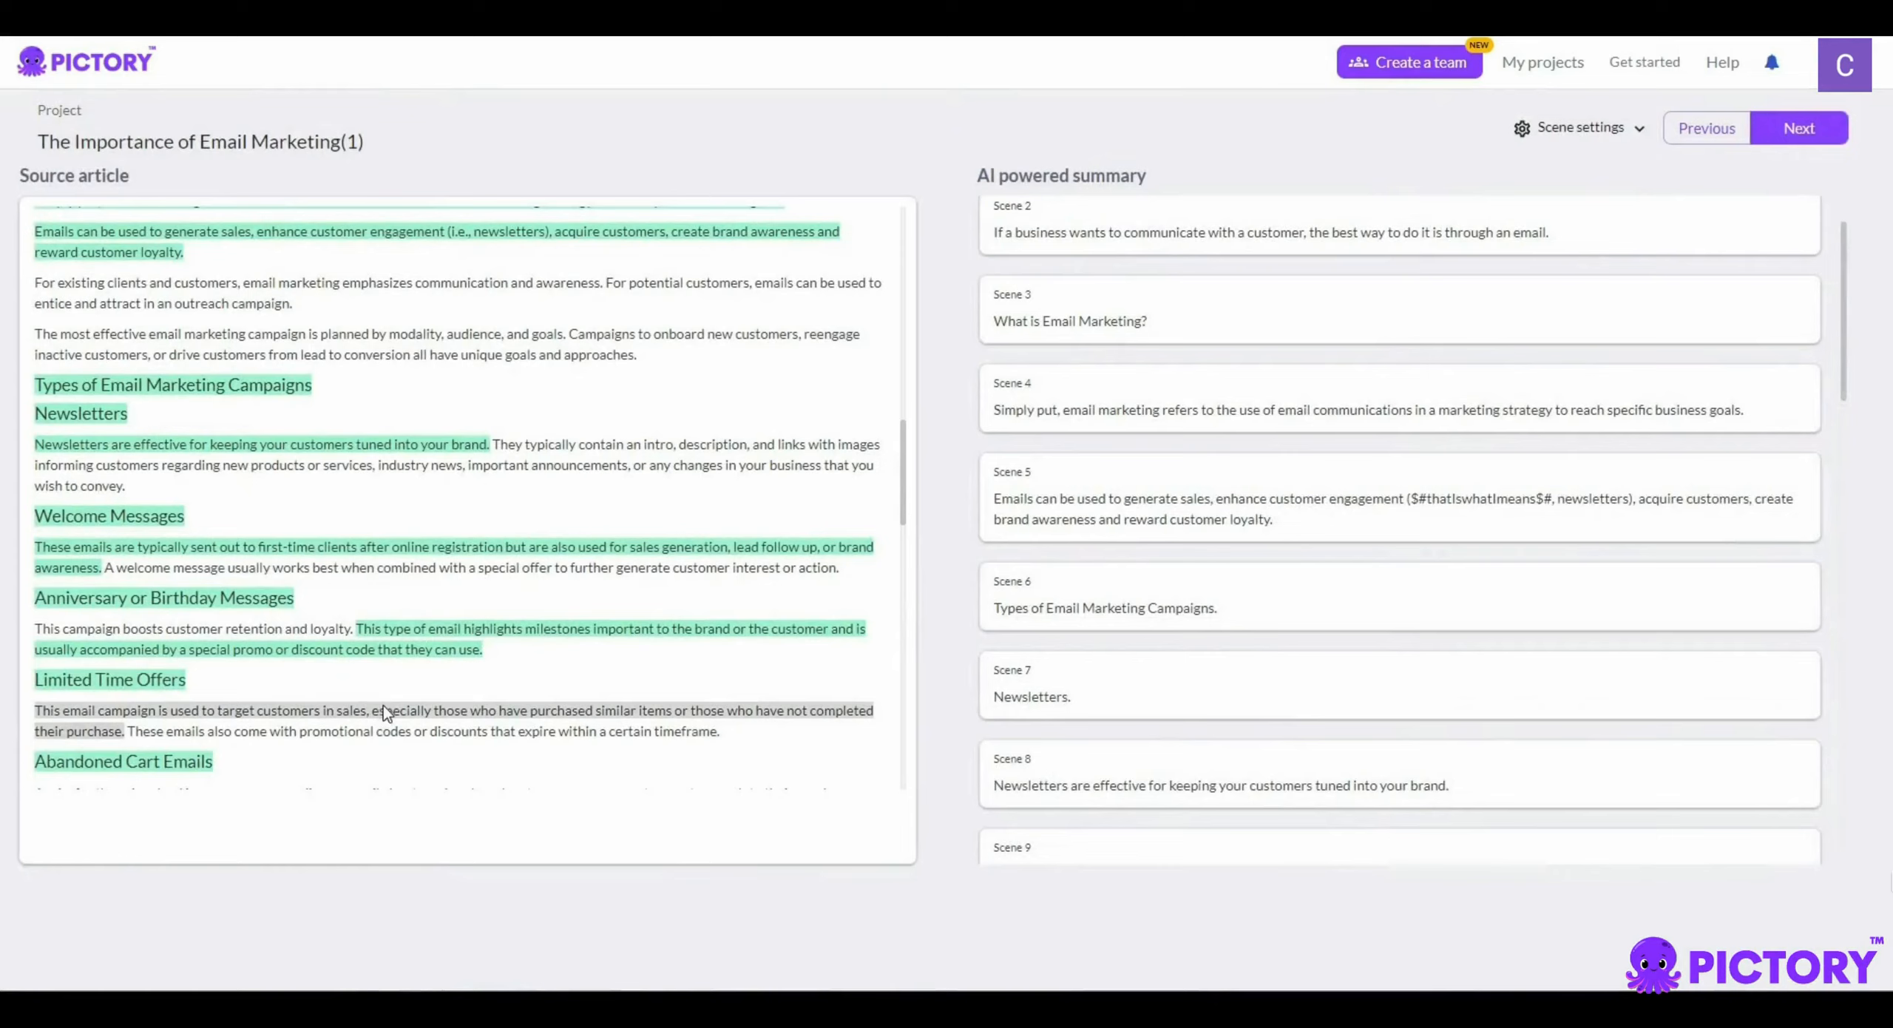
left_click(383, 705)
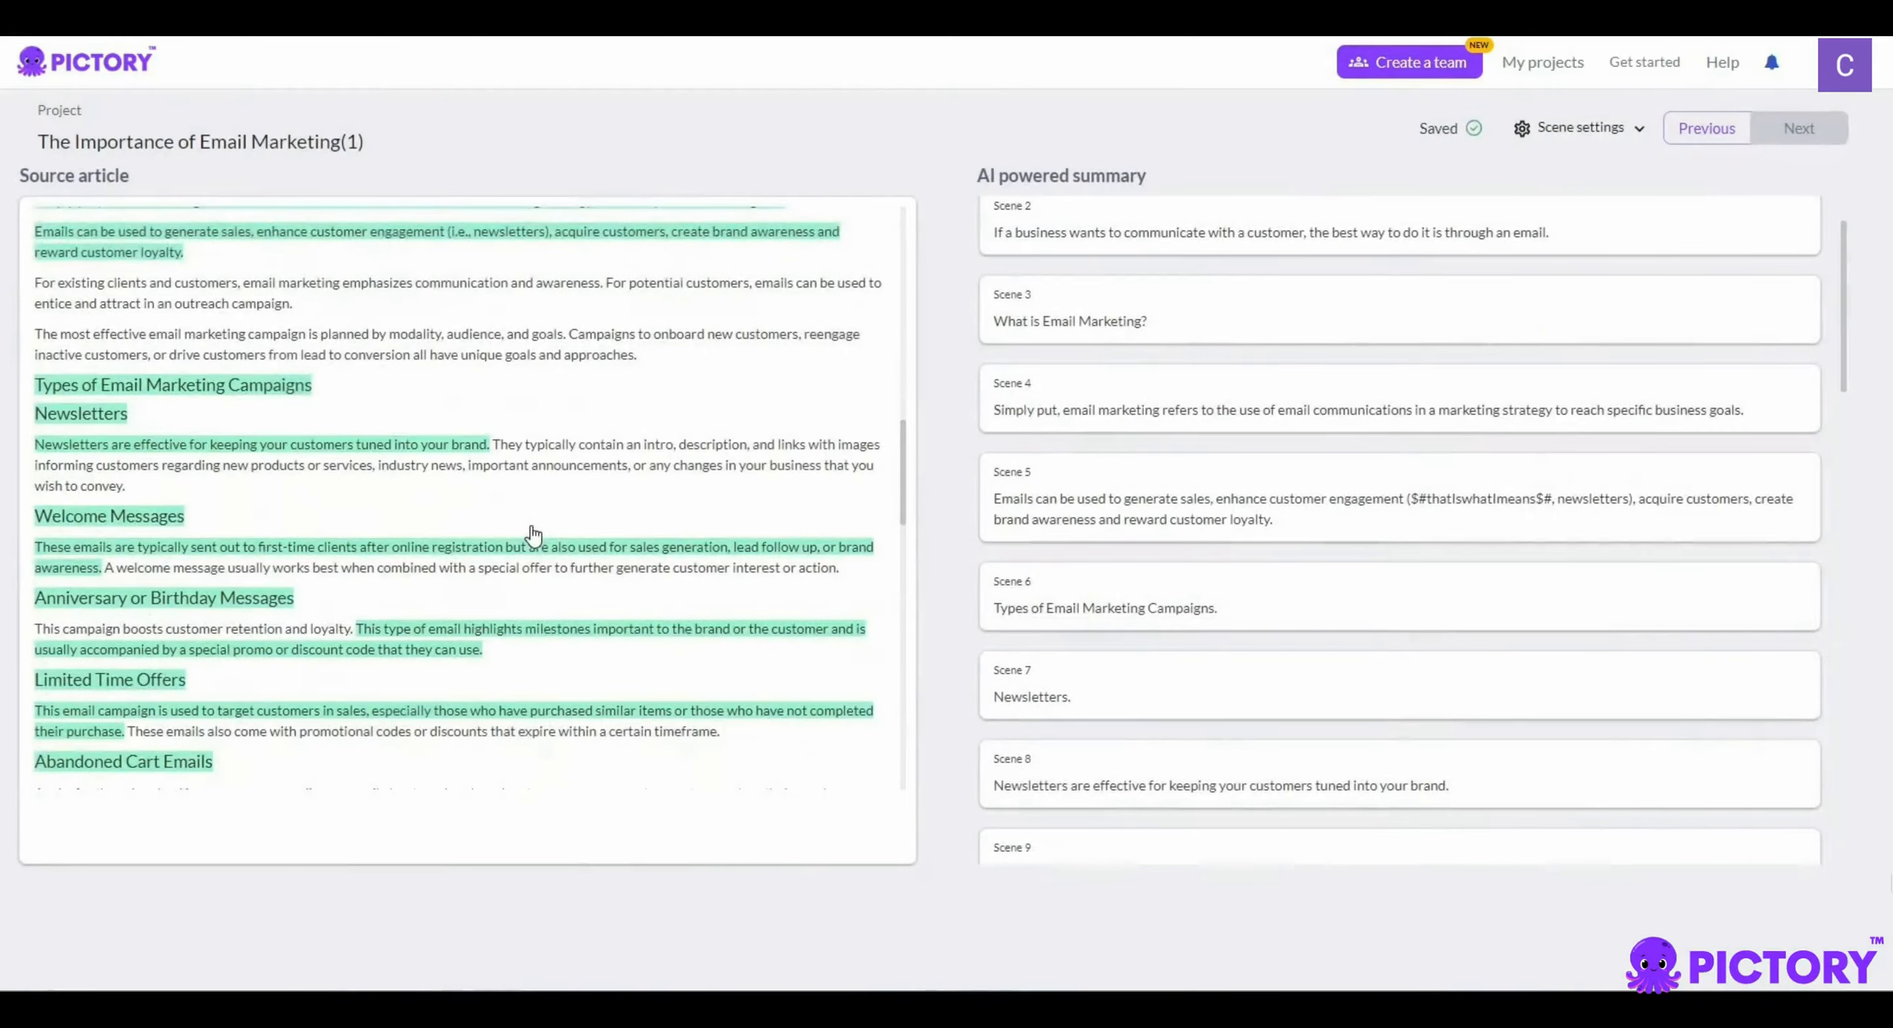
Step: Add the first sentence under the Abandoned Cart Emails, Enhance customer loyalty, Better customer outreach, and Easy to maintain and inexpensive headings to the AI summary
scroll(530, 529, "down", 3)
left_click(544, 605)
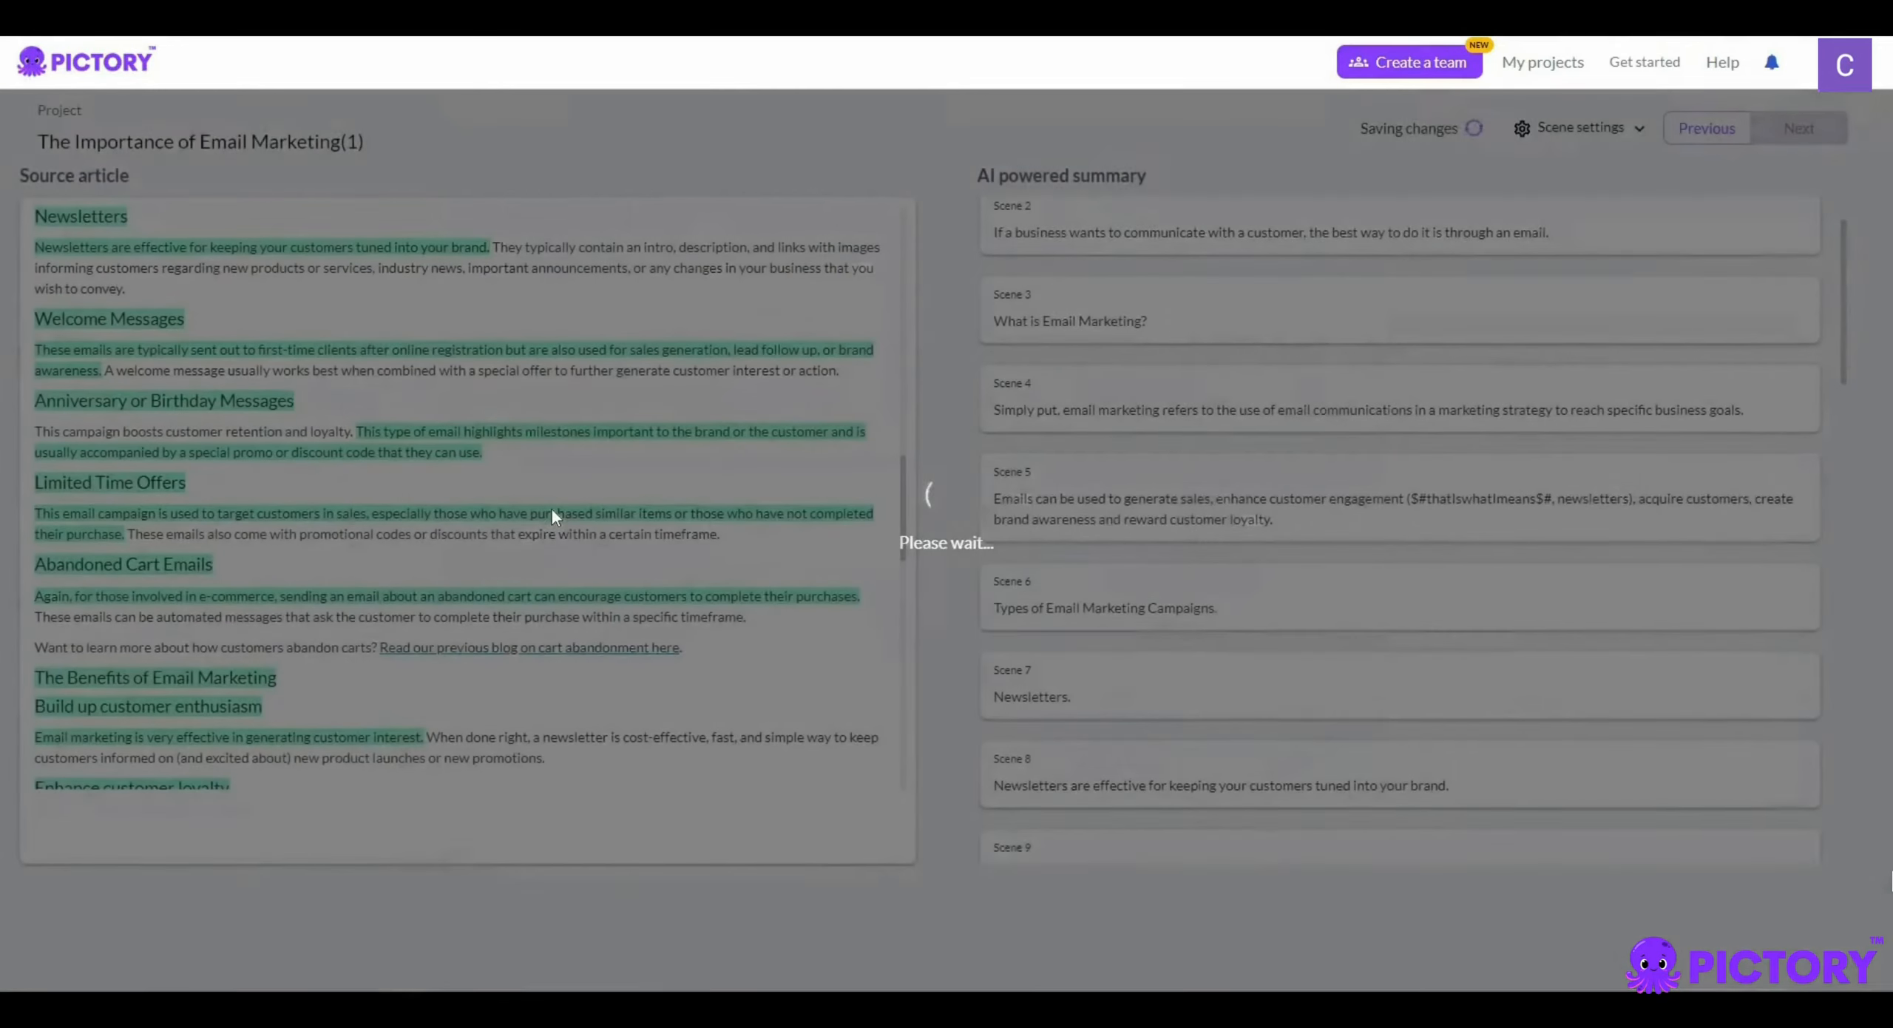
scroll(551, 509, "down", 3)
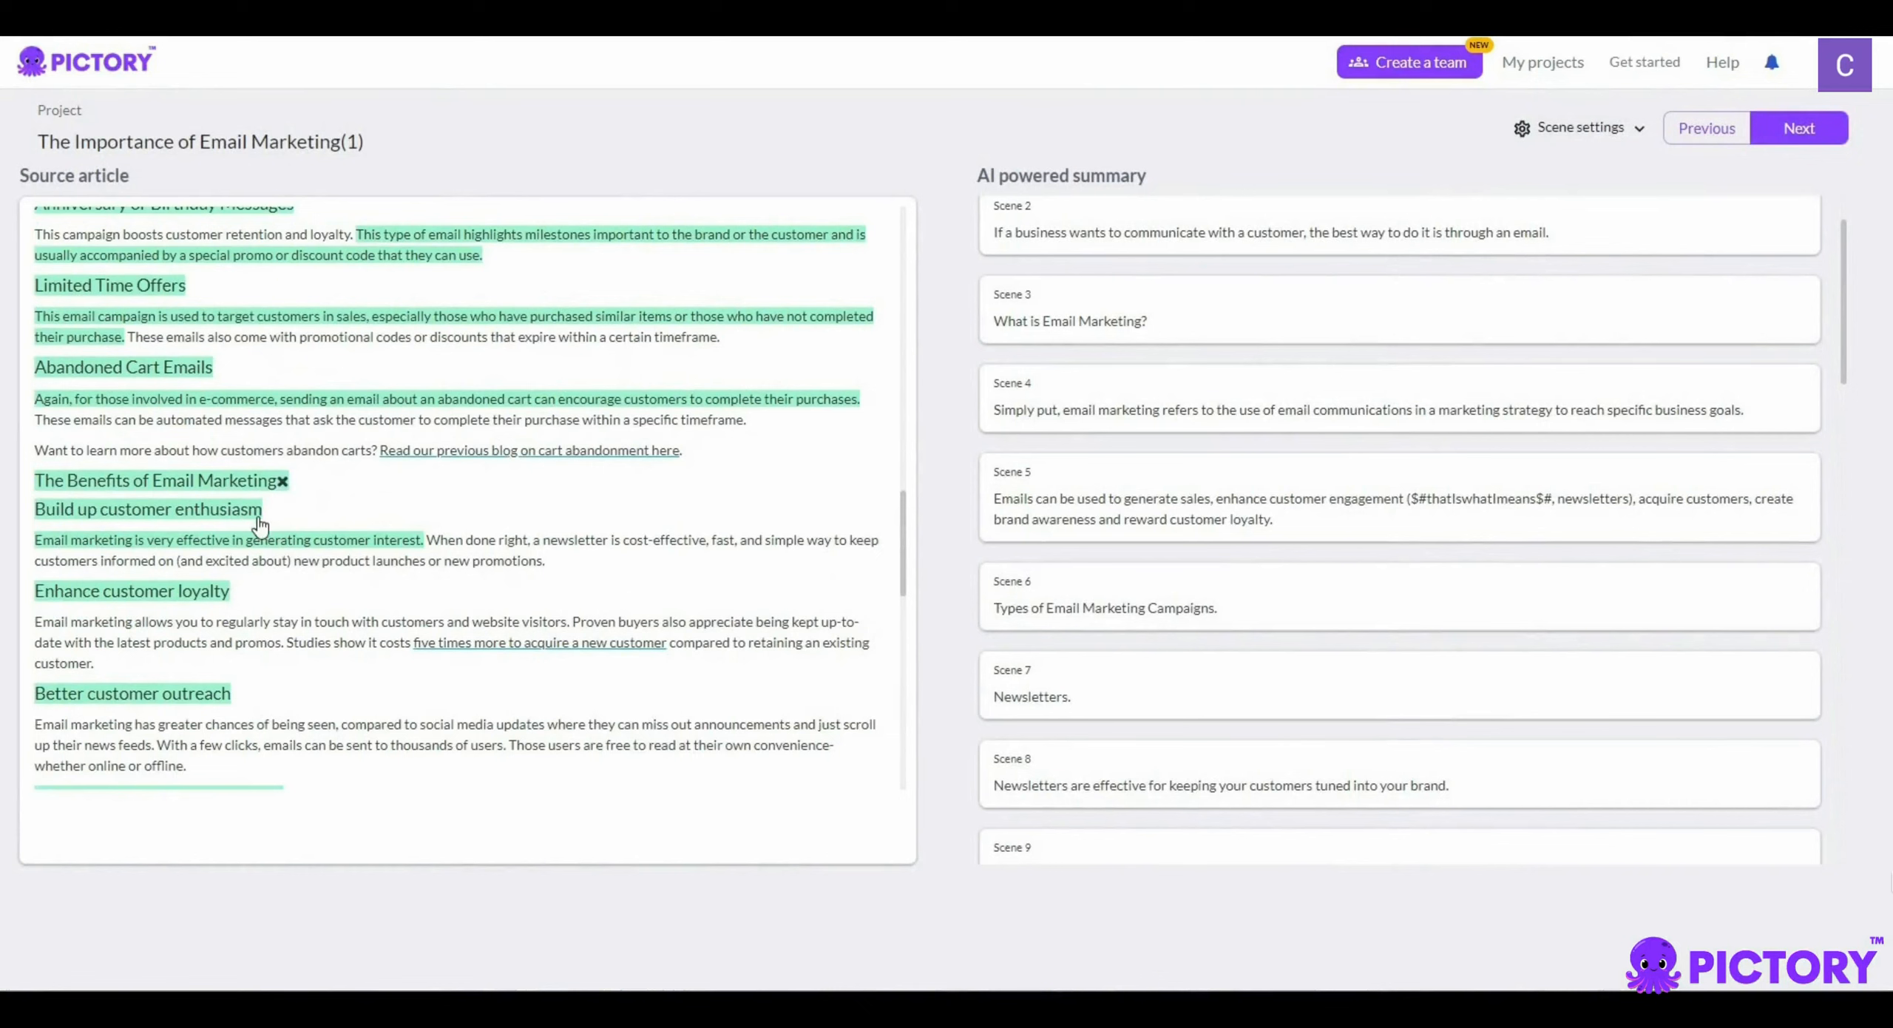
left_click(293, 621)
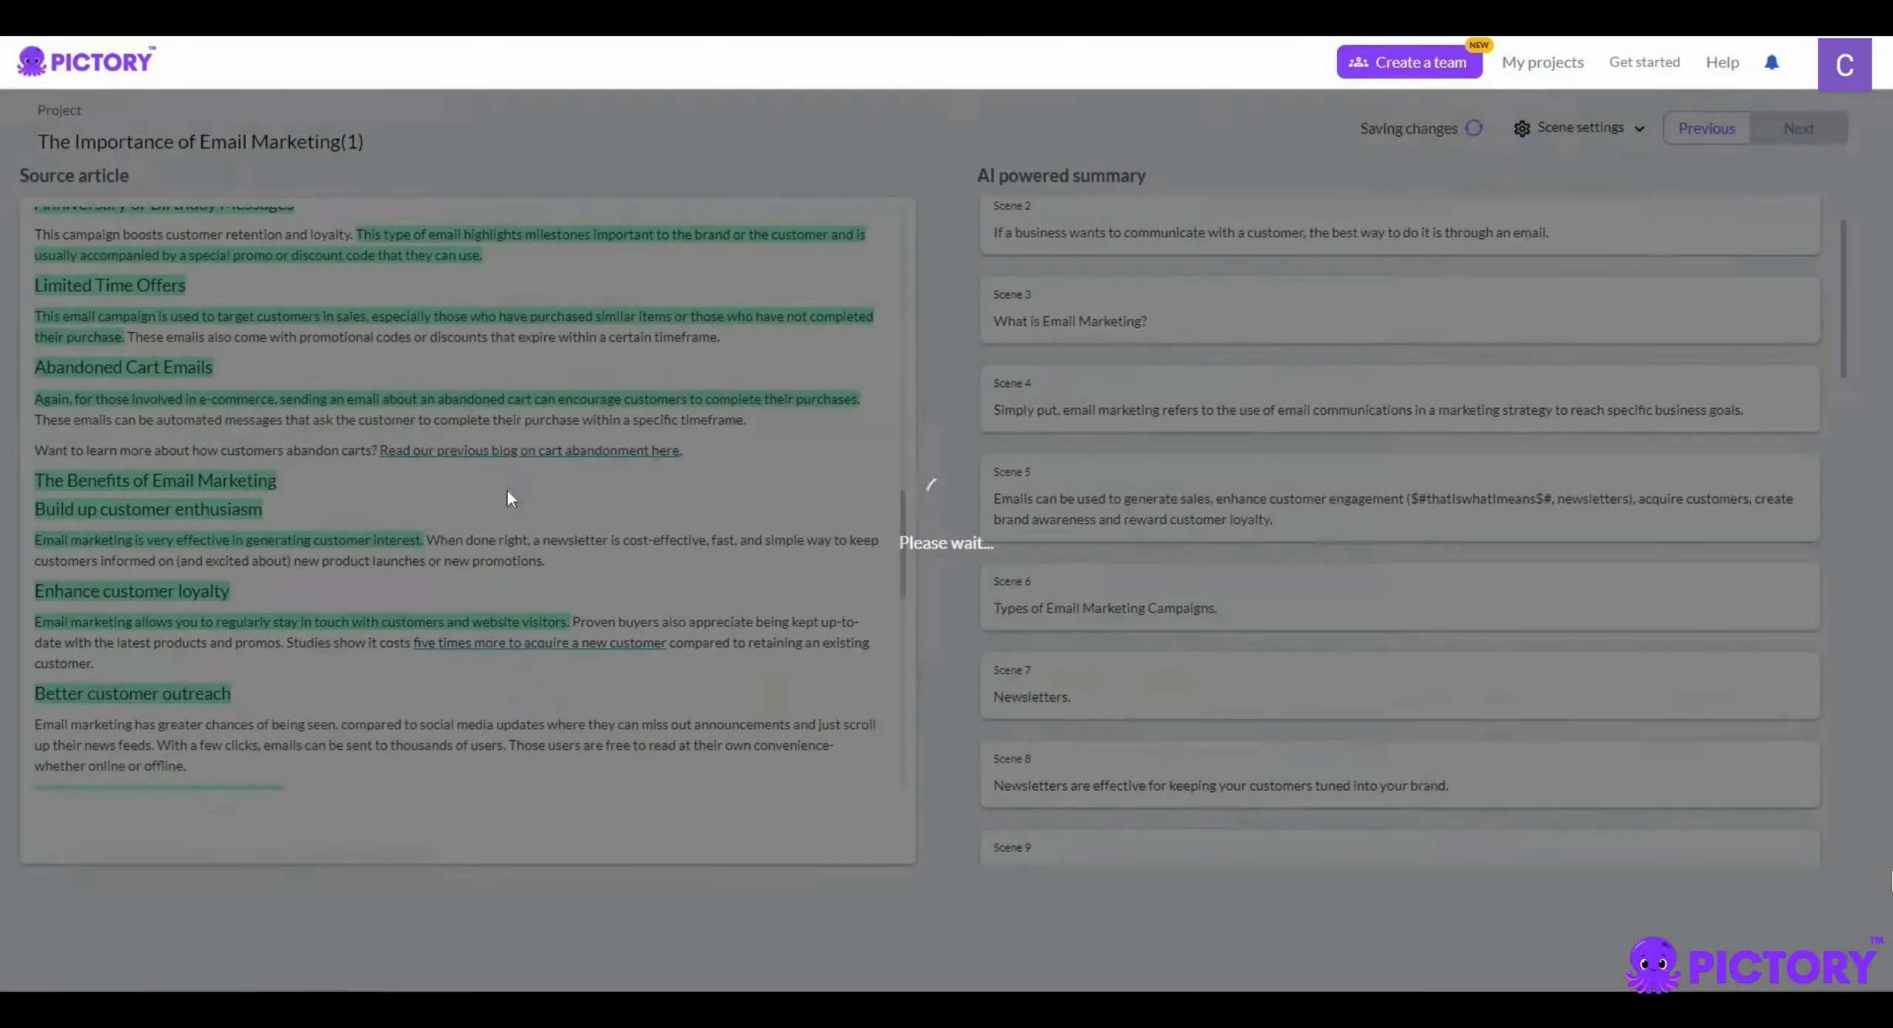
scroll(508, 491, "down", 1)
left_click(507, 626)
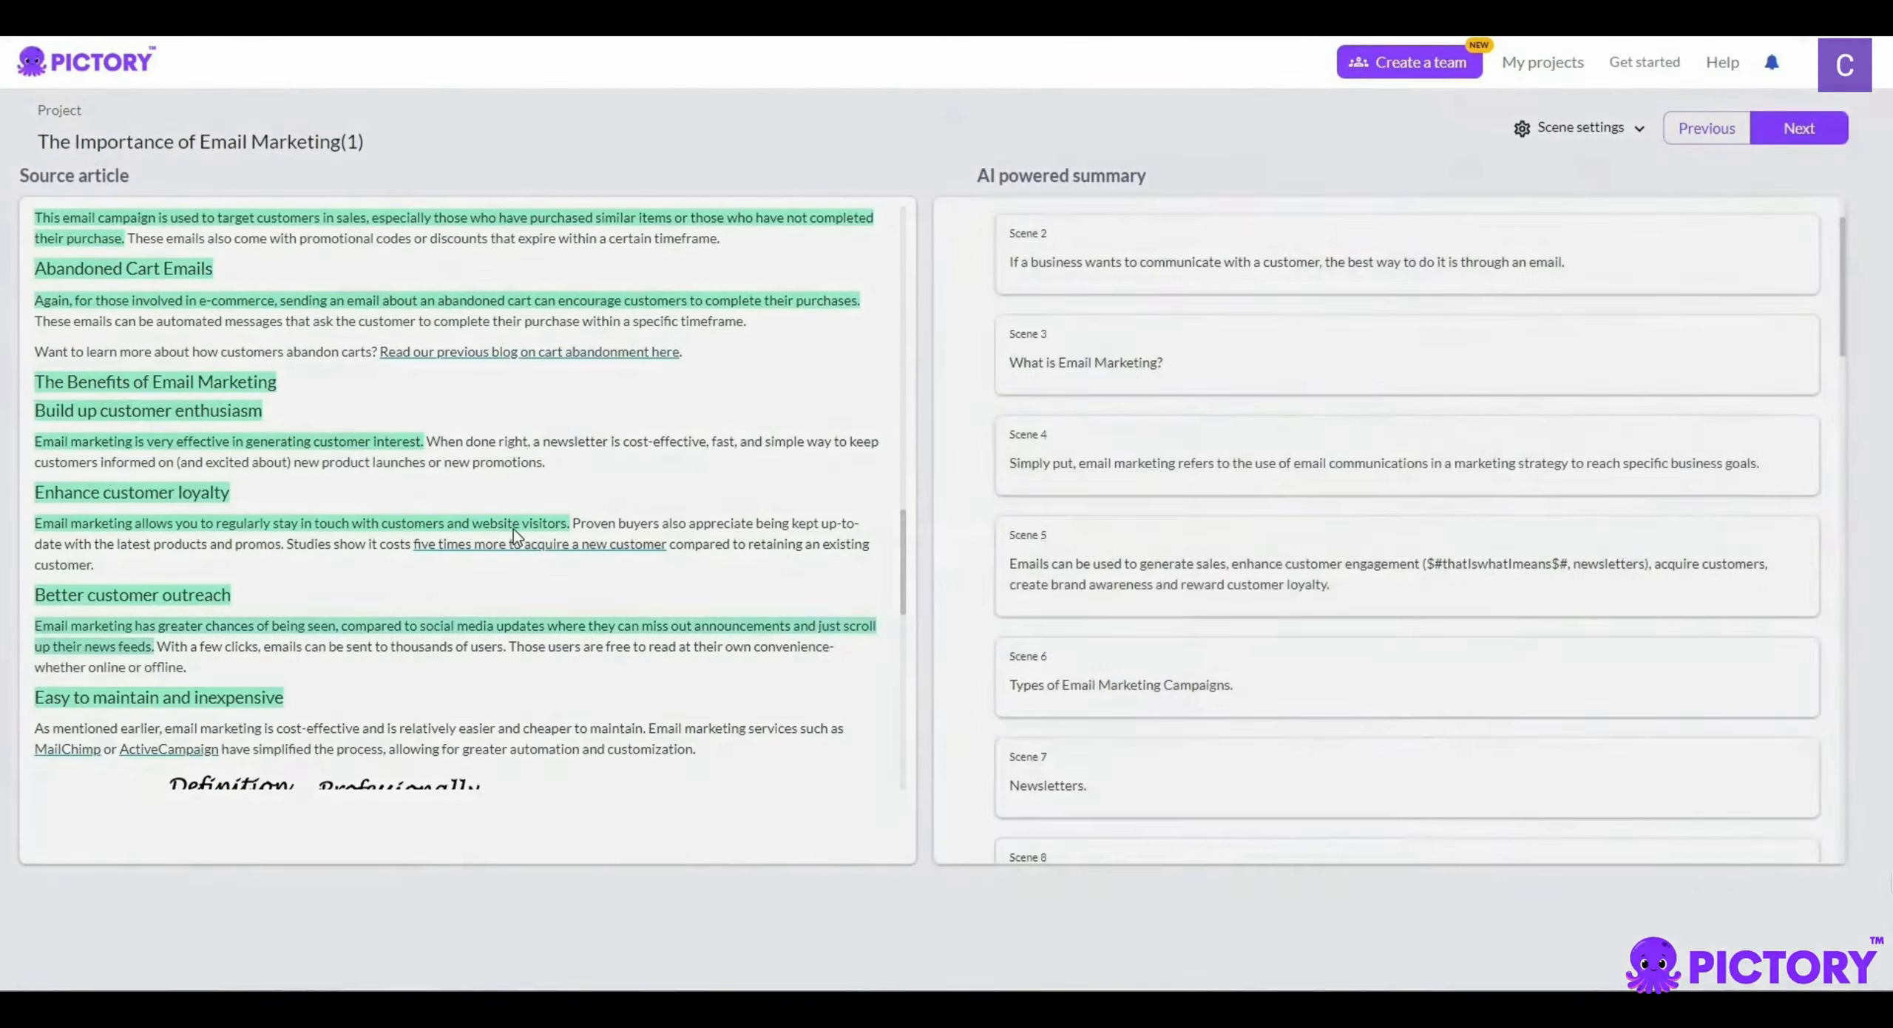
scroll(515, 538, "down", 2)
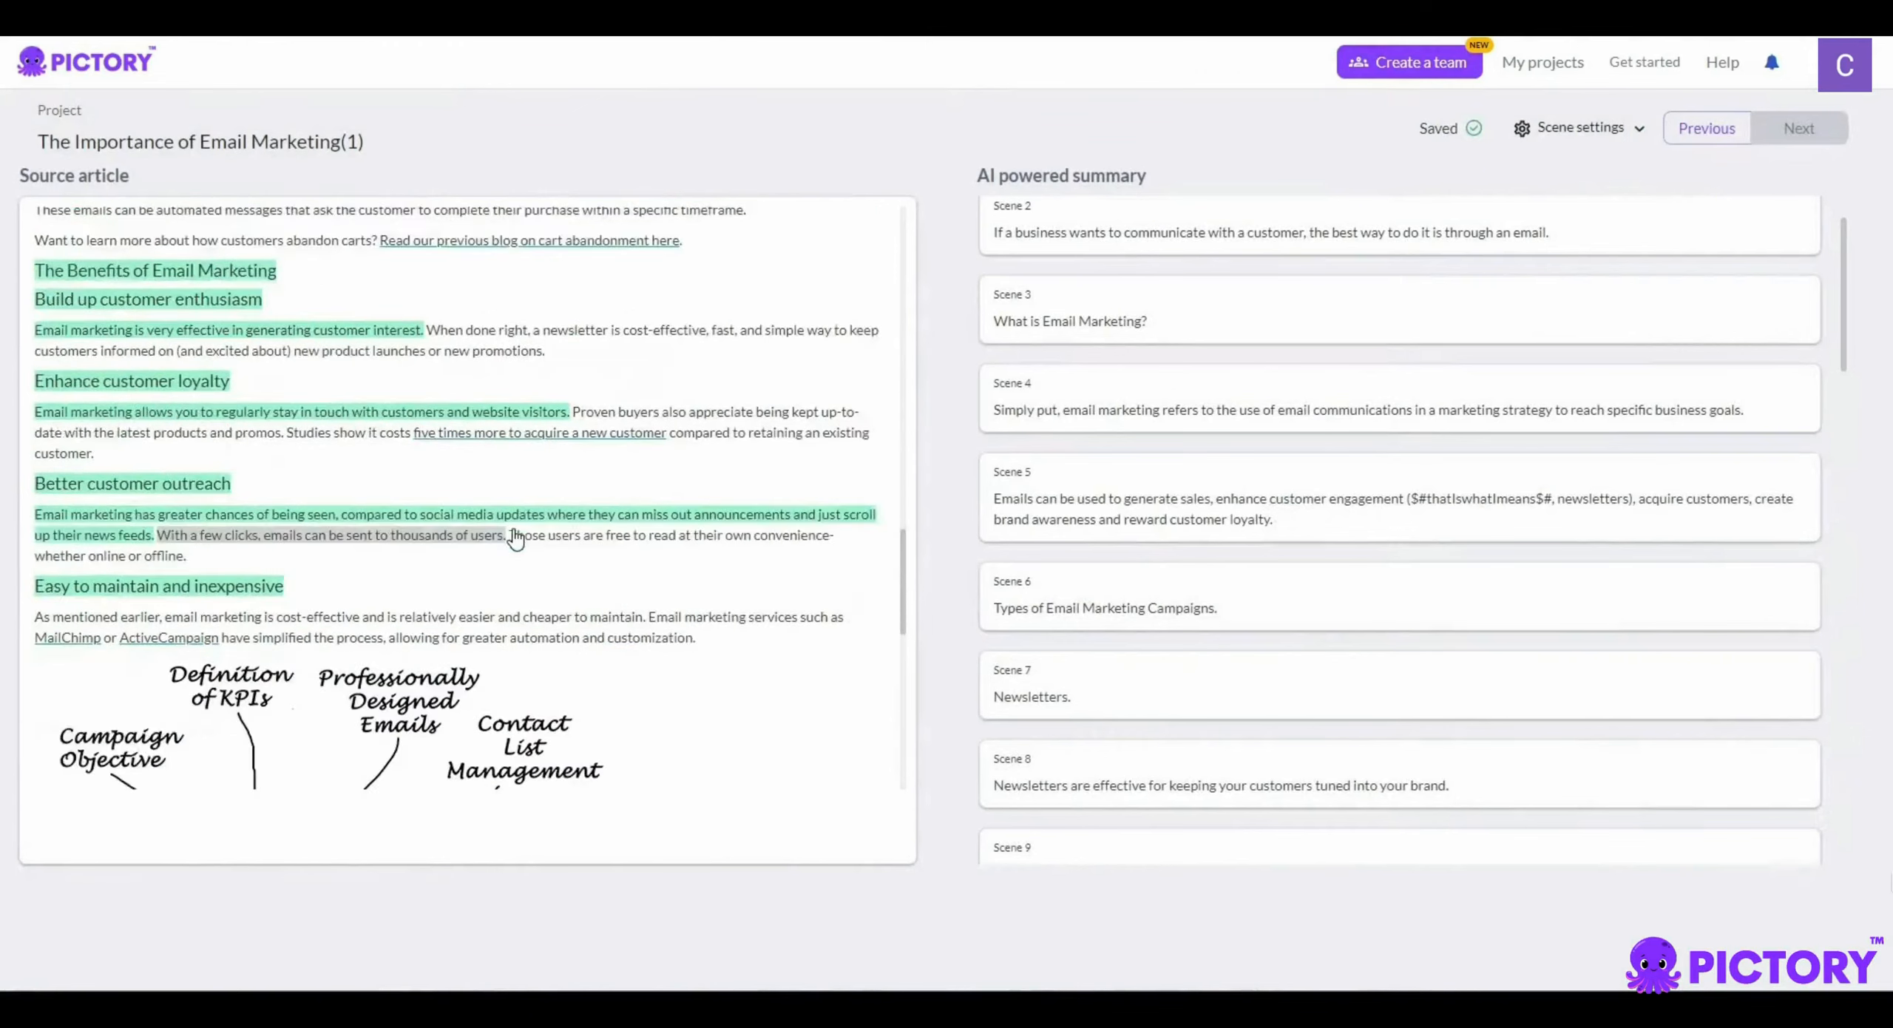
left_click(514, 532)
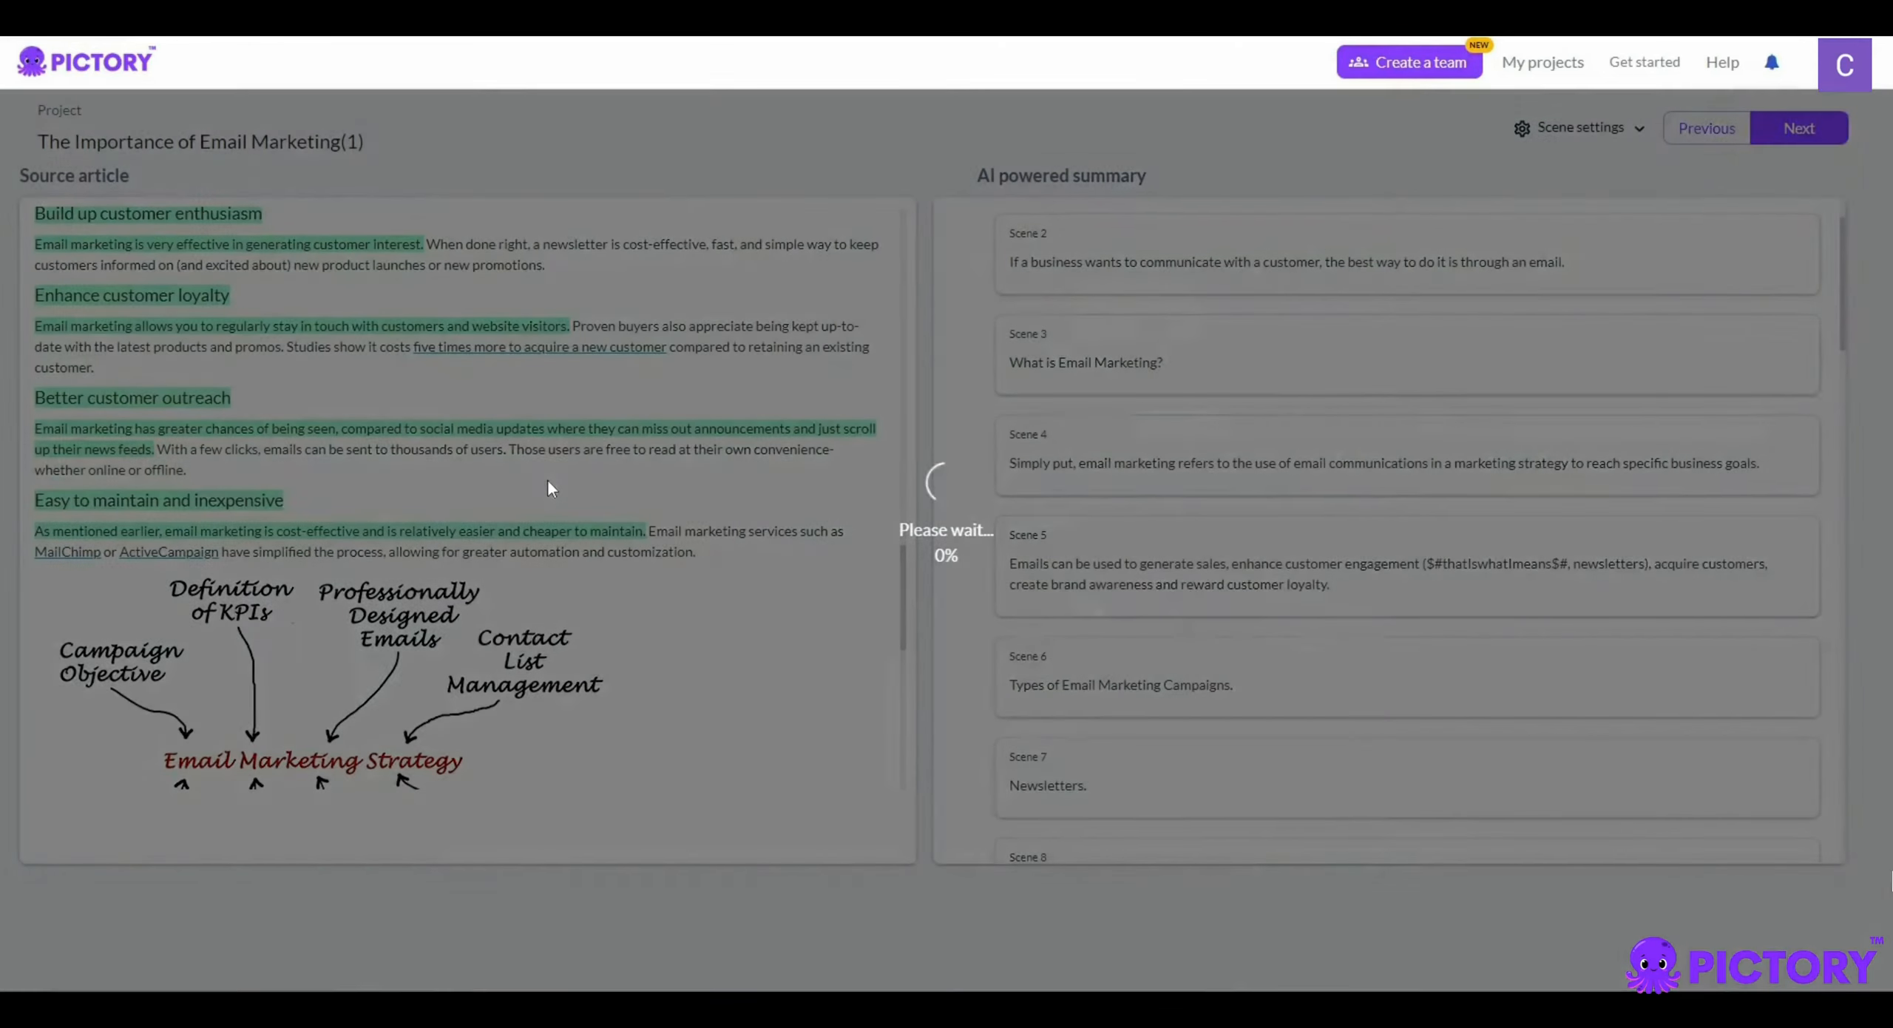
Step: Add the sentence under Email Marketing Strategies, the first two under Define KPIs, and the first under Segment Audiences to the AI summary
scroll(551, 474, "down", 5)
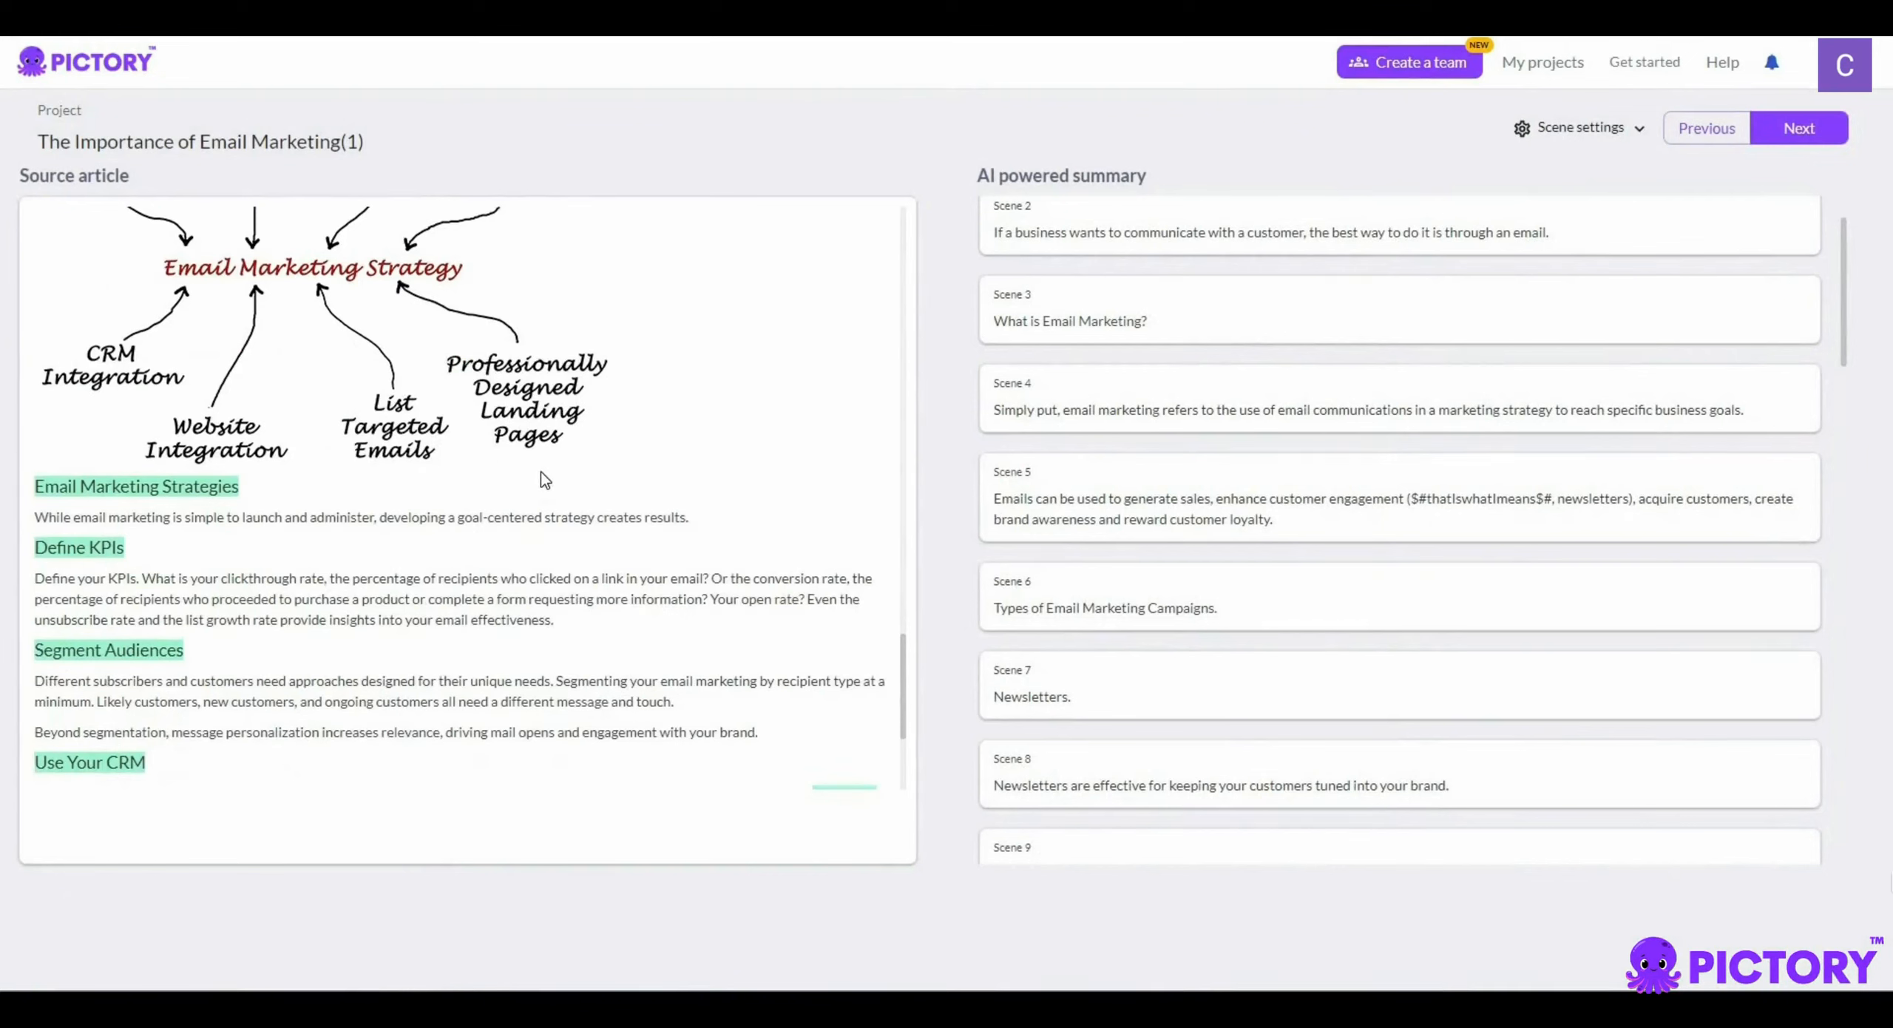
left_click(476, 518)
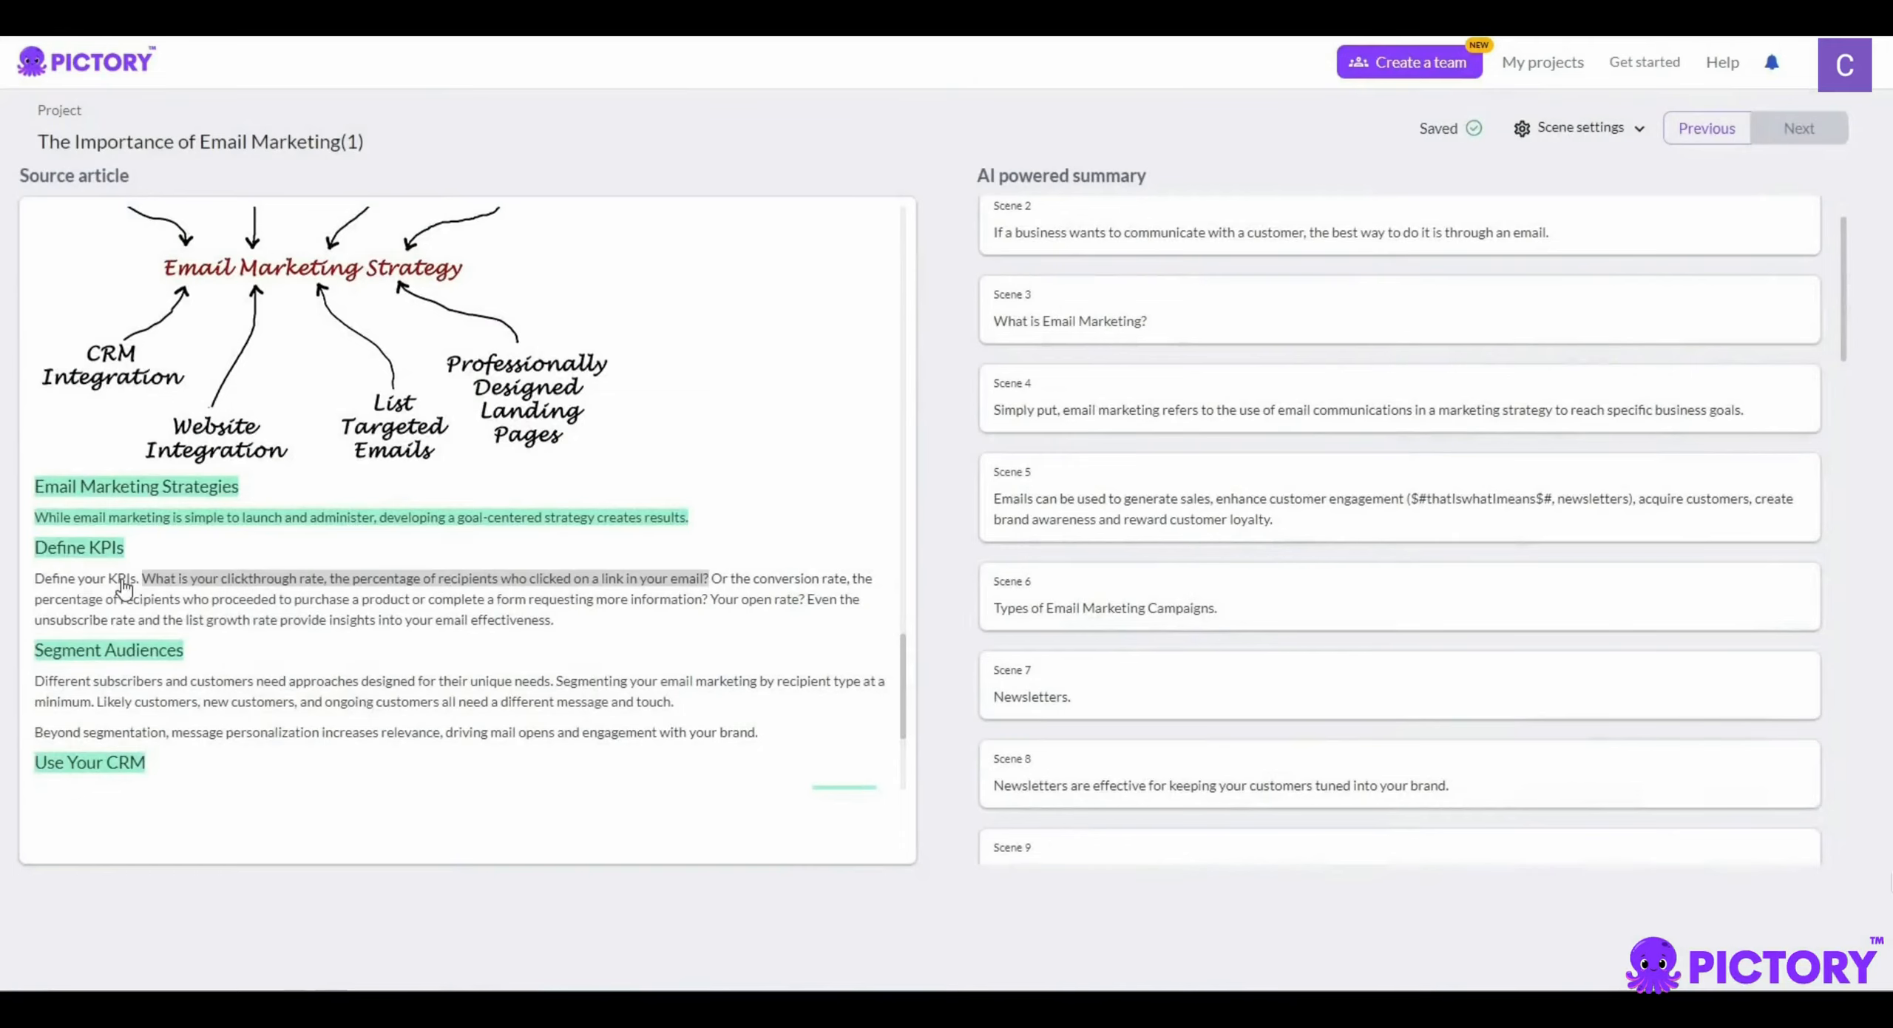
left_click(122, 582)
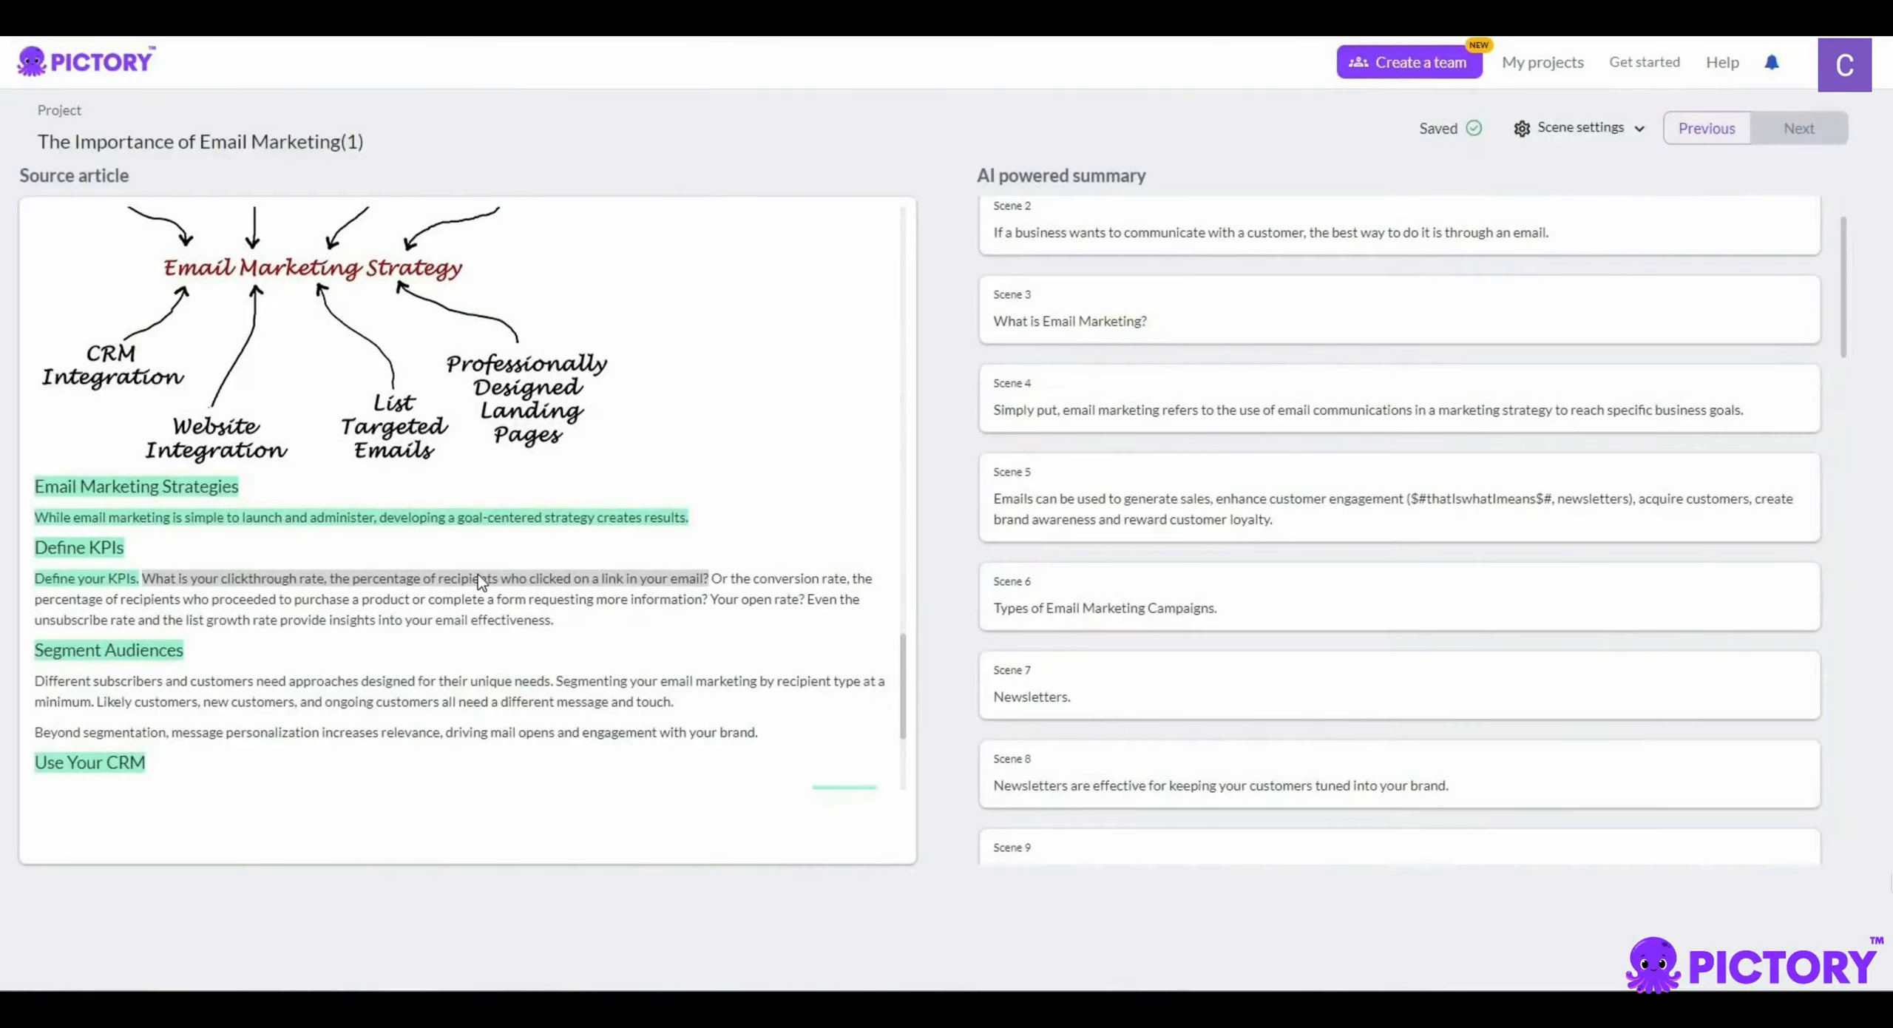
left_click(476, 578)
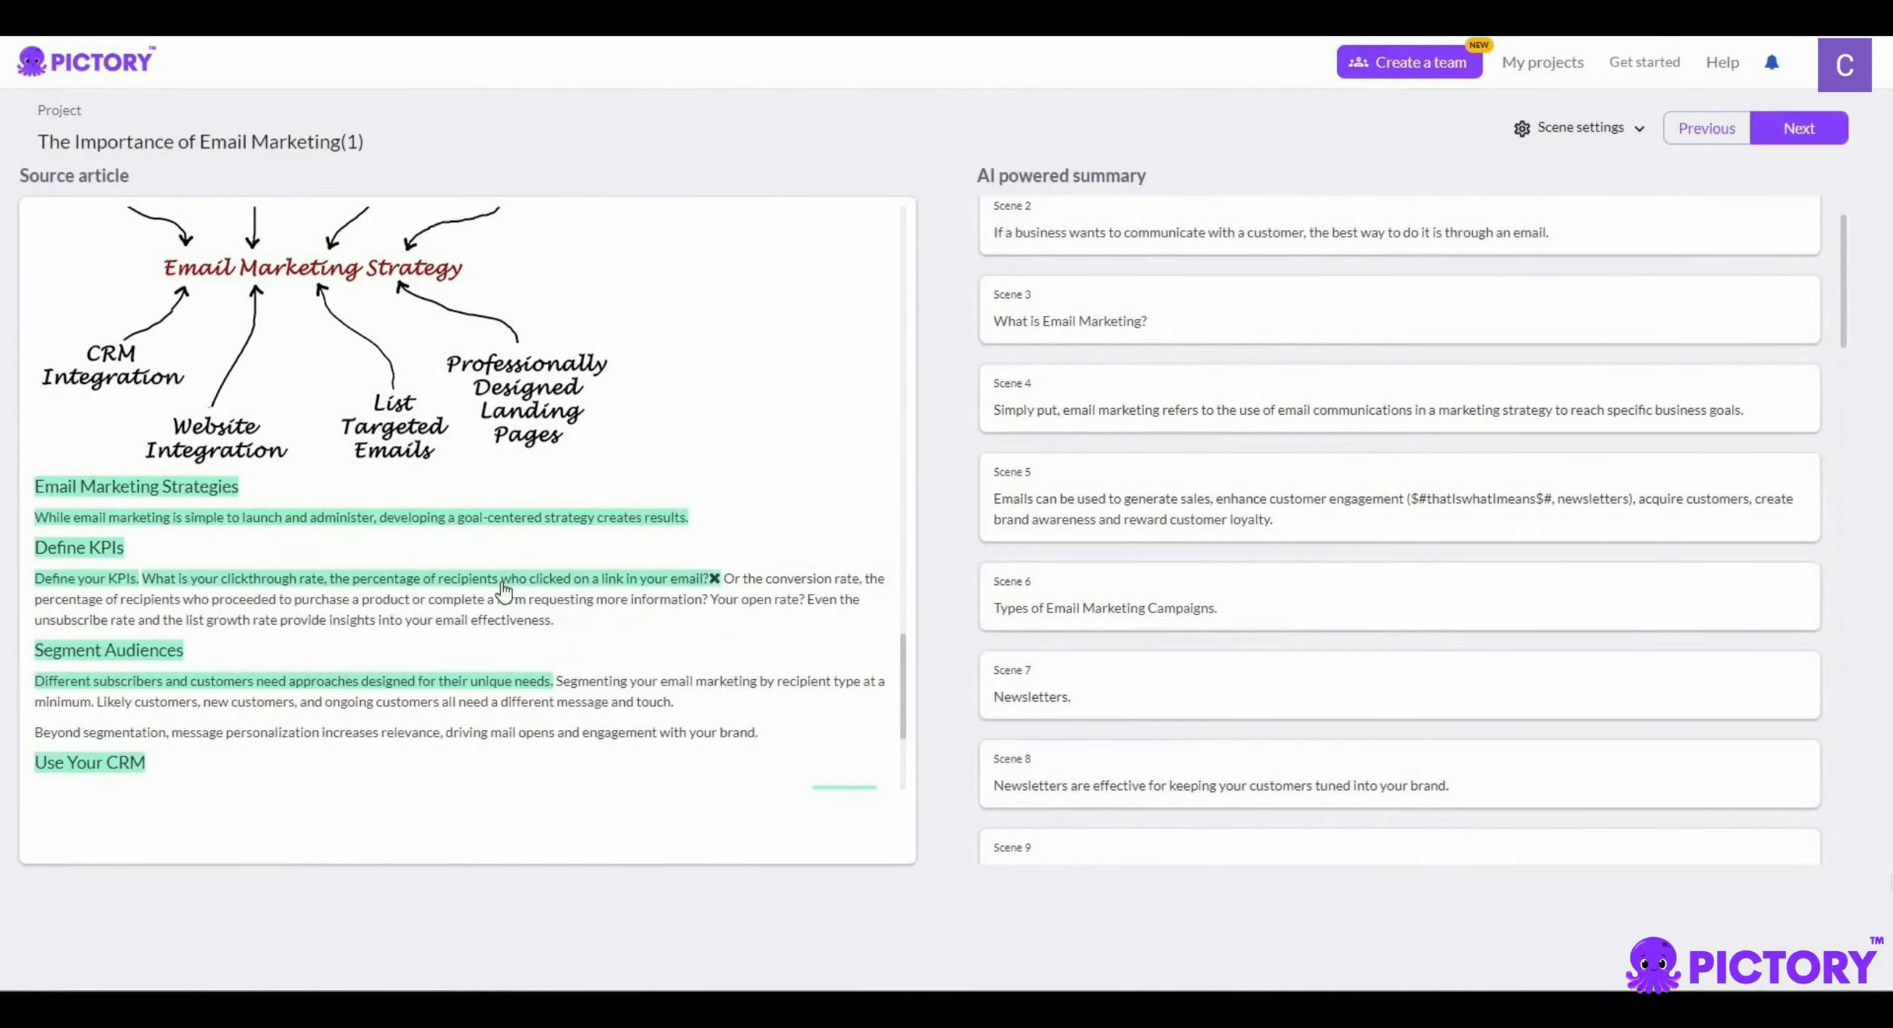
Step: Remove the "Use Your CRM" heading and the sentence starting "If you have an existing Marketing Automation system" from the AI summary
scroll(489, 585, "down", 4)
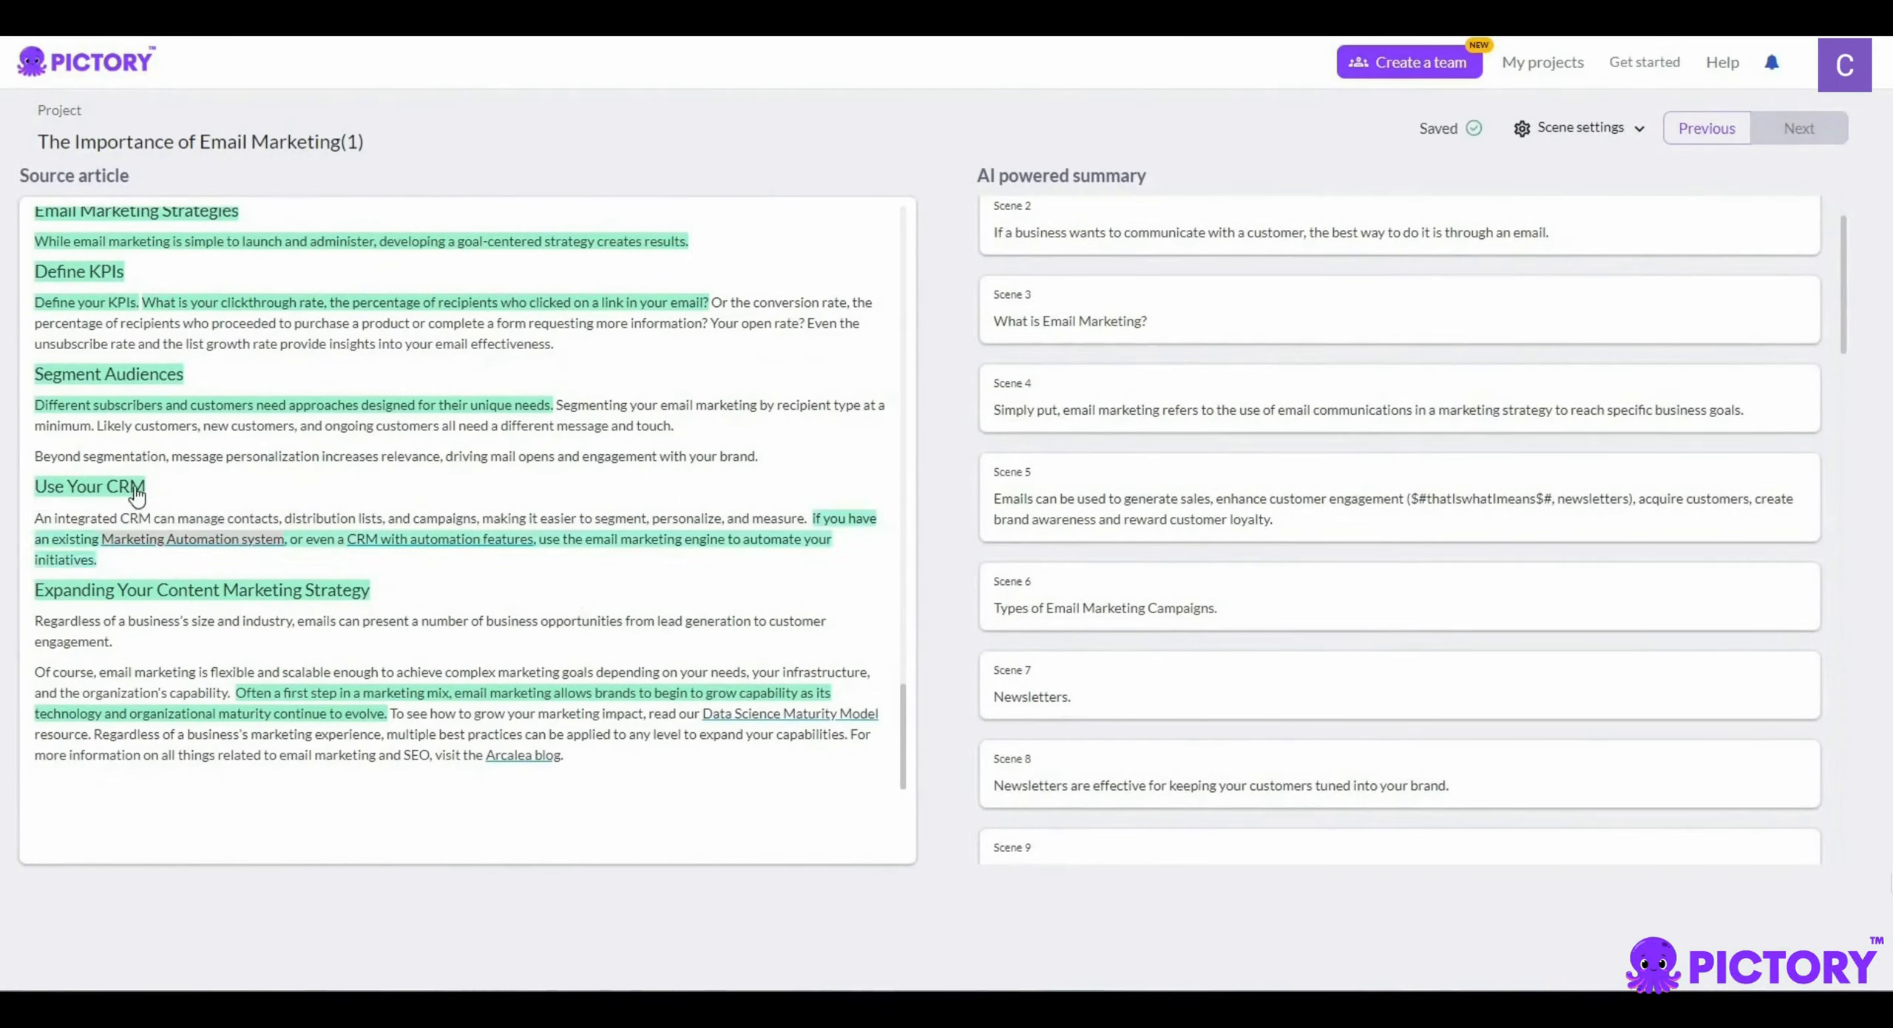
mouse_move(129, 491)
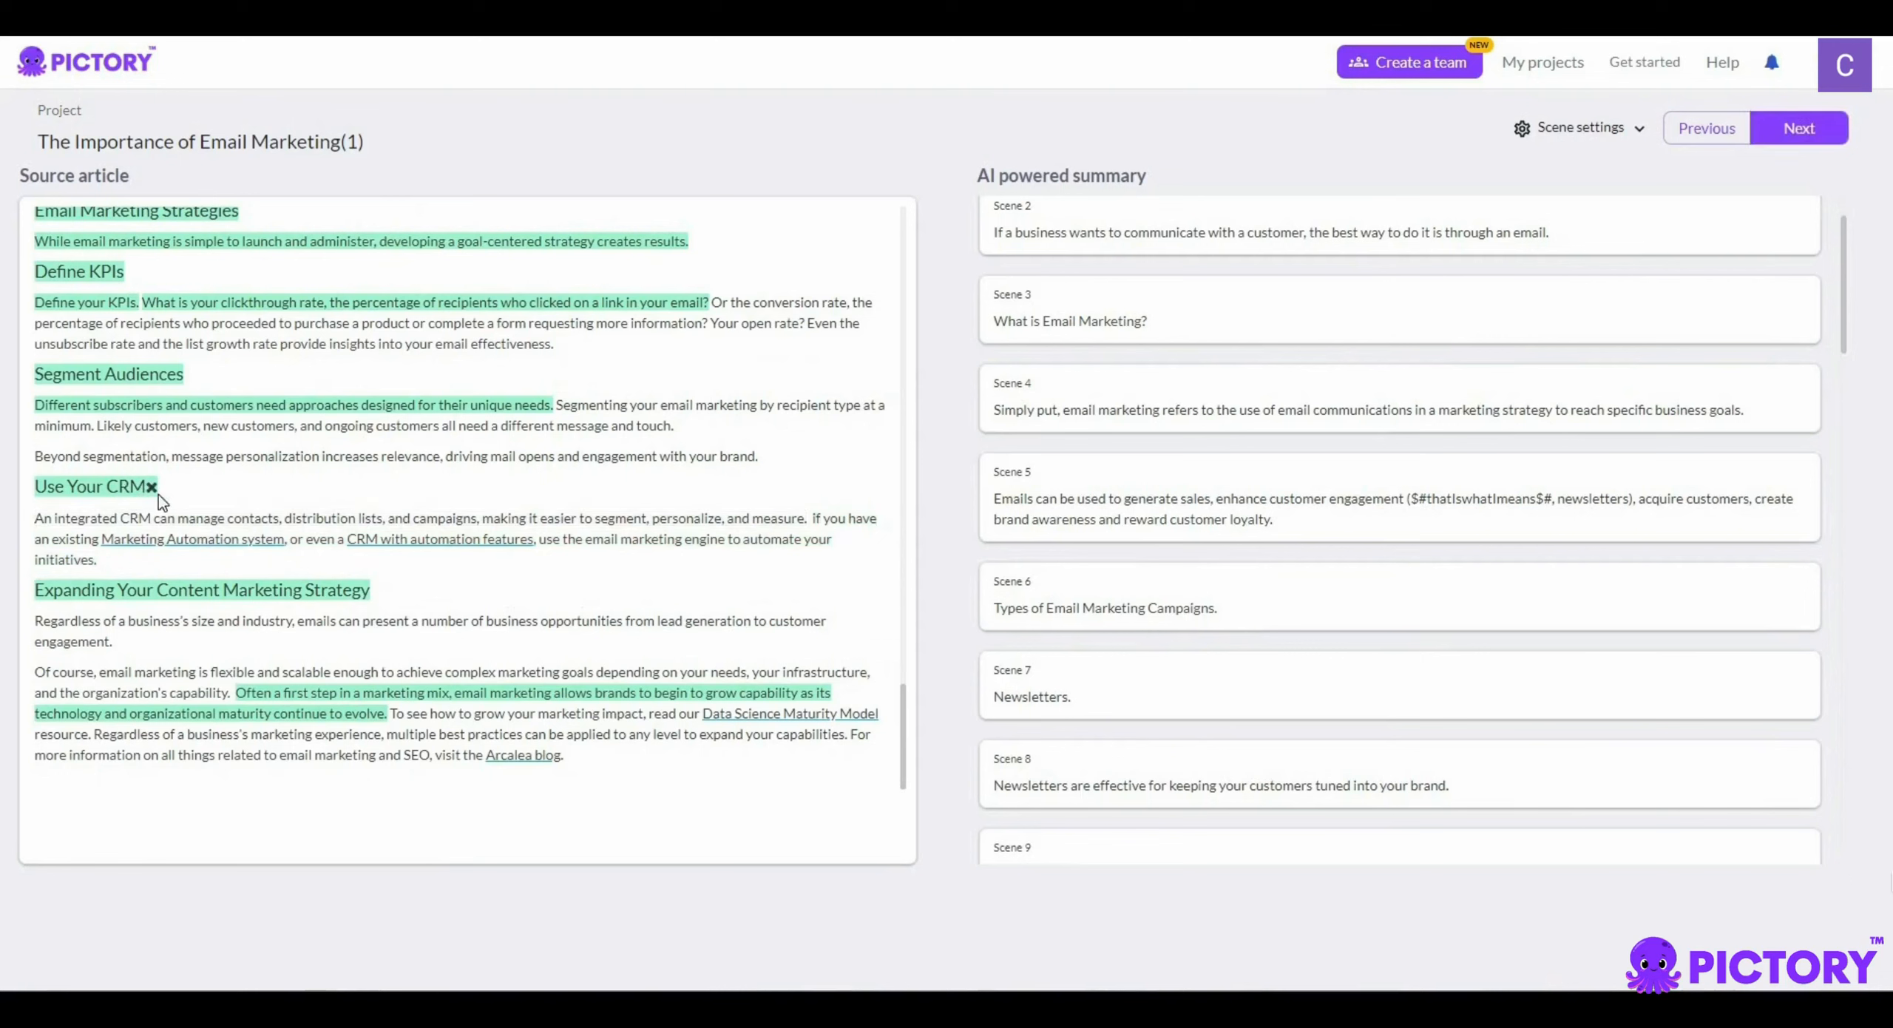
left_click(151, 487)
Step: Replace the sentence starting "Often a first step" in the AI summary with those starting "Regardless of a business's size" and "For more information"
mouse_move(252, 603)
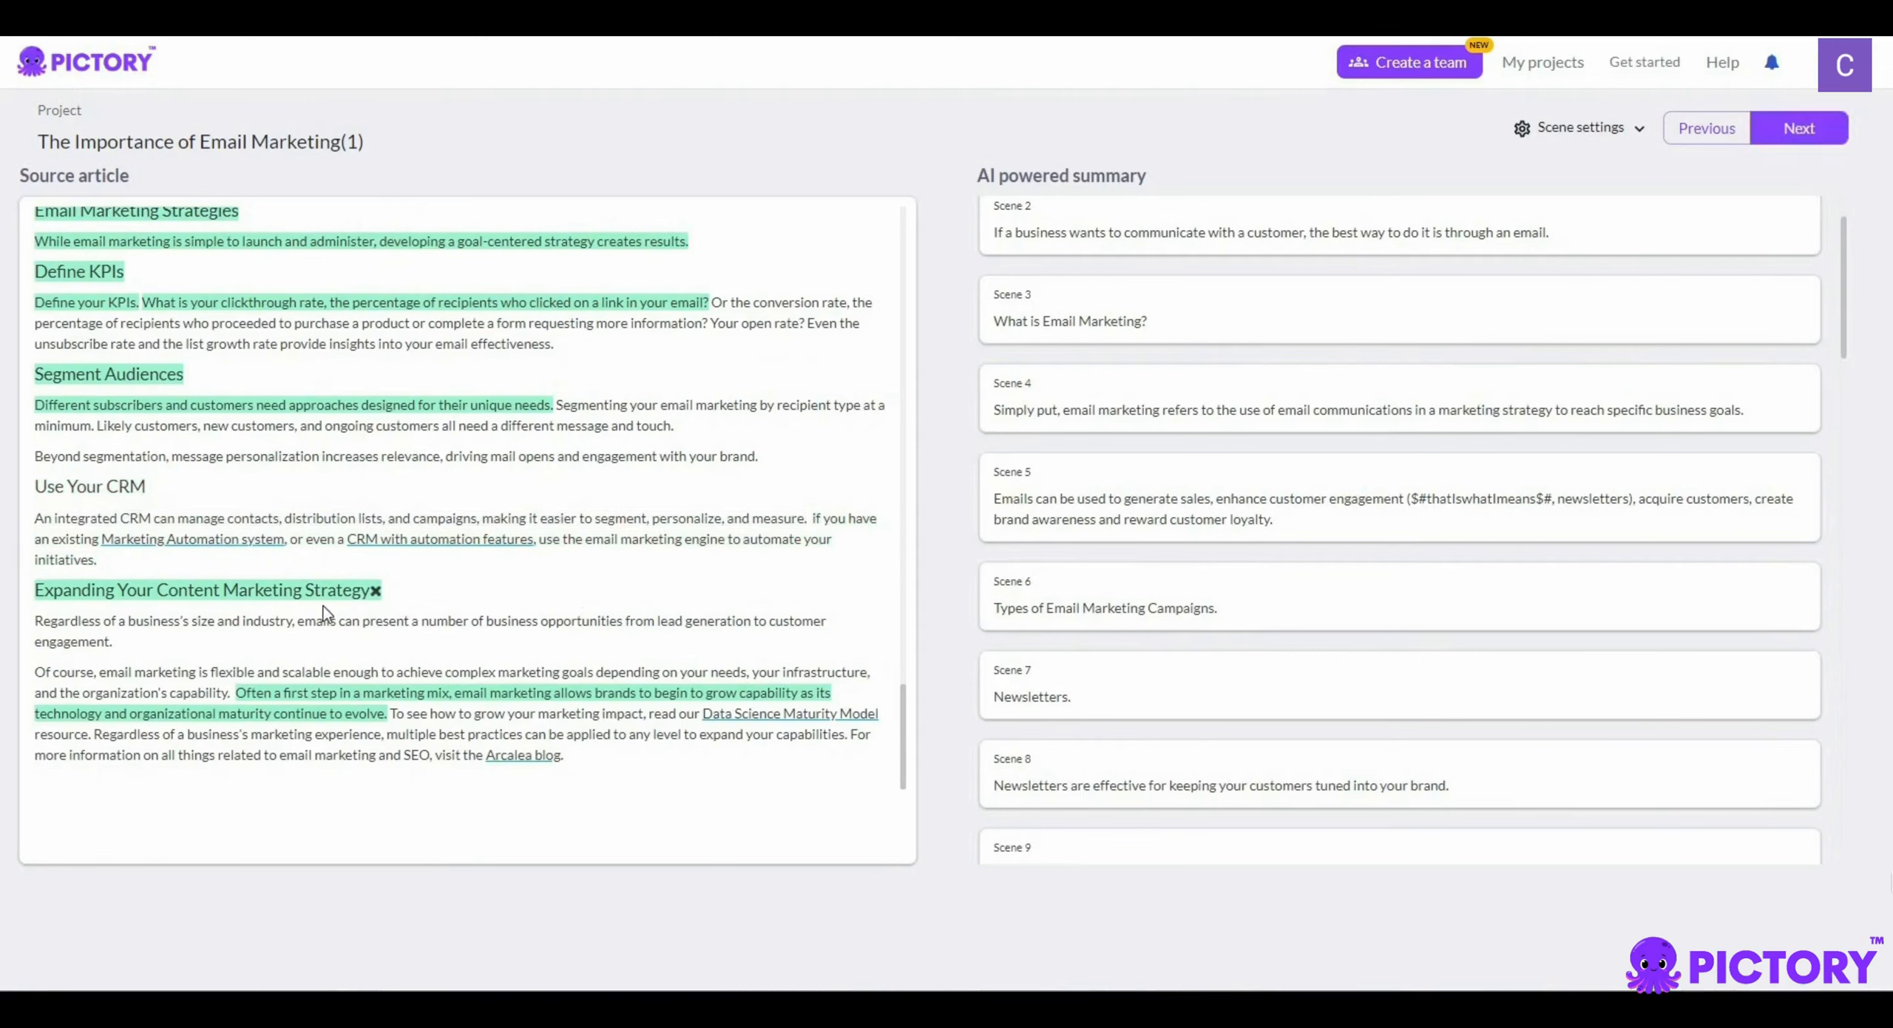
mouse_move(325, 703)
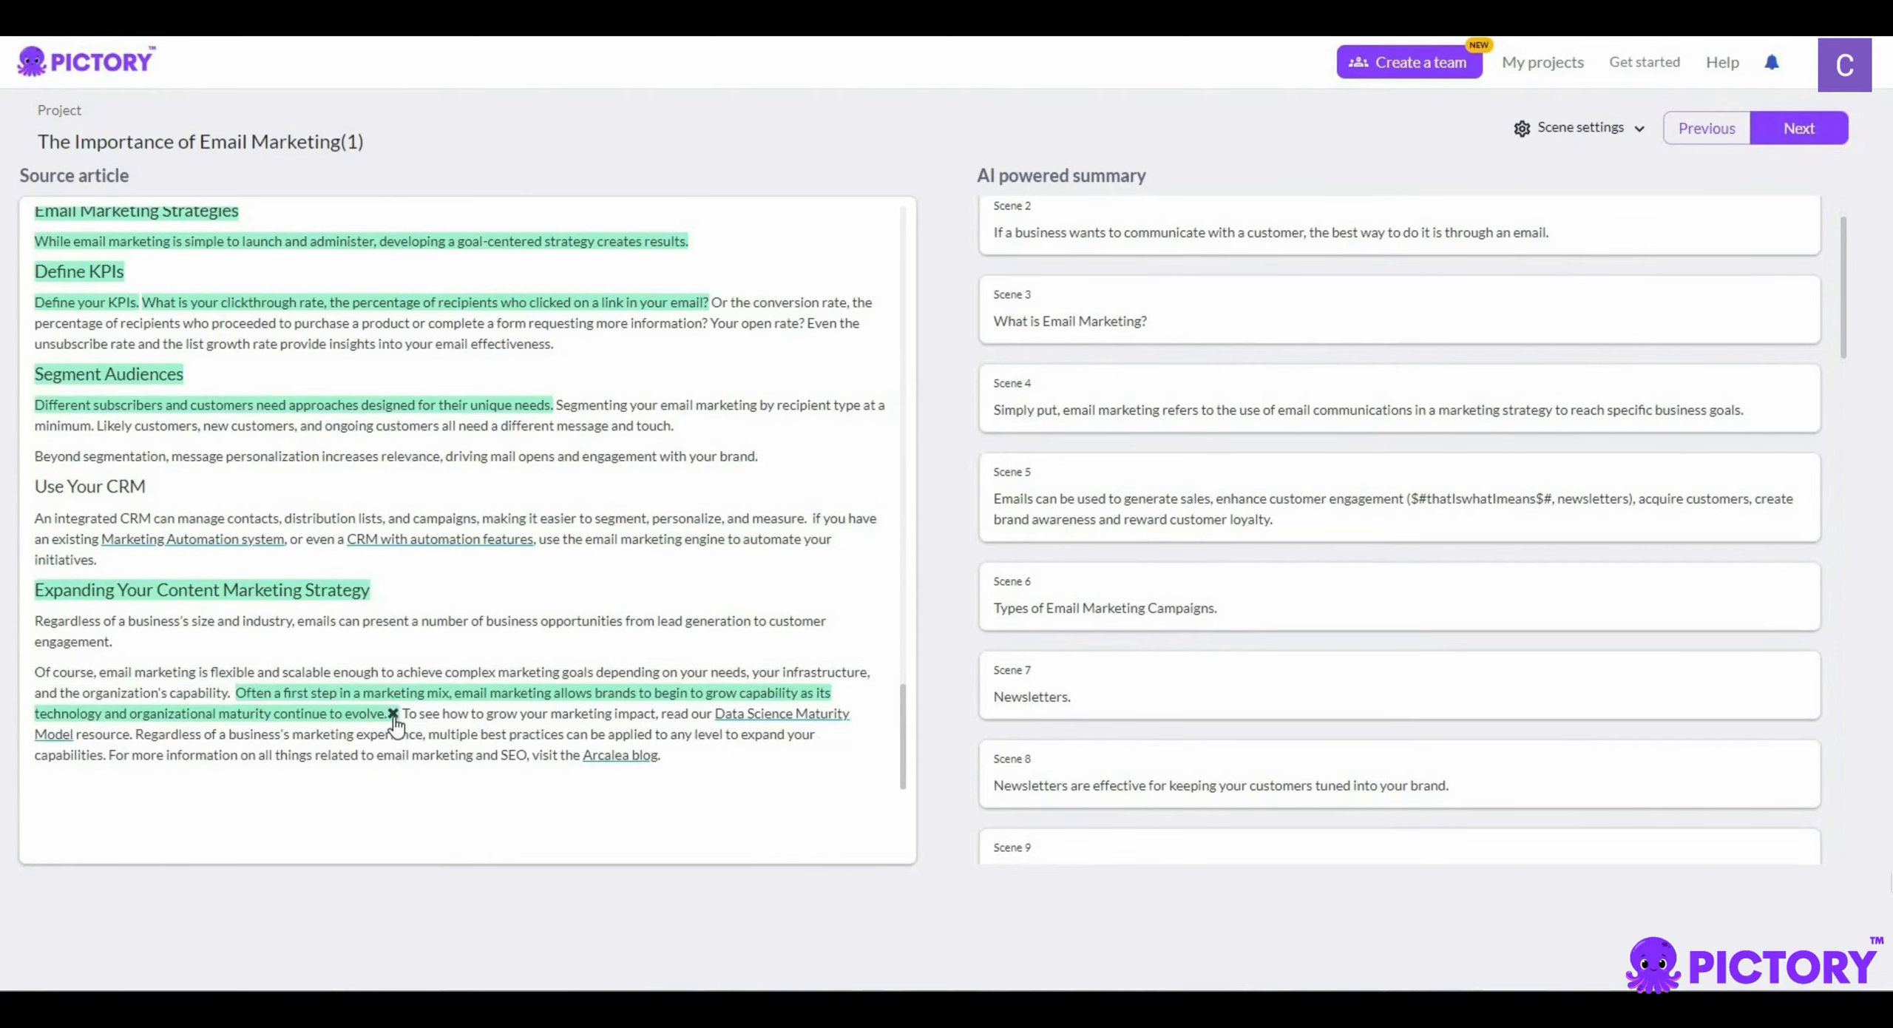
left_click(222, 627)
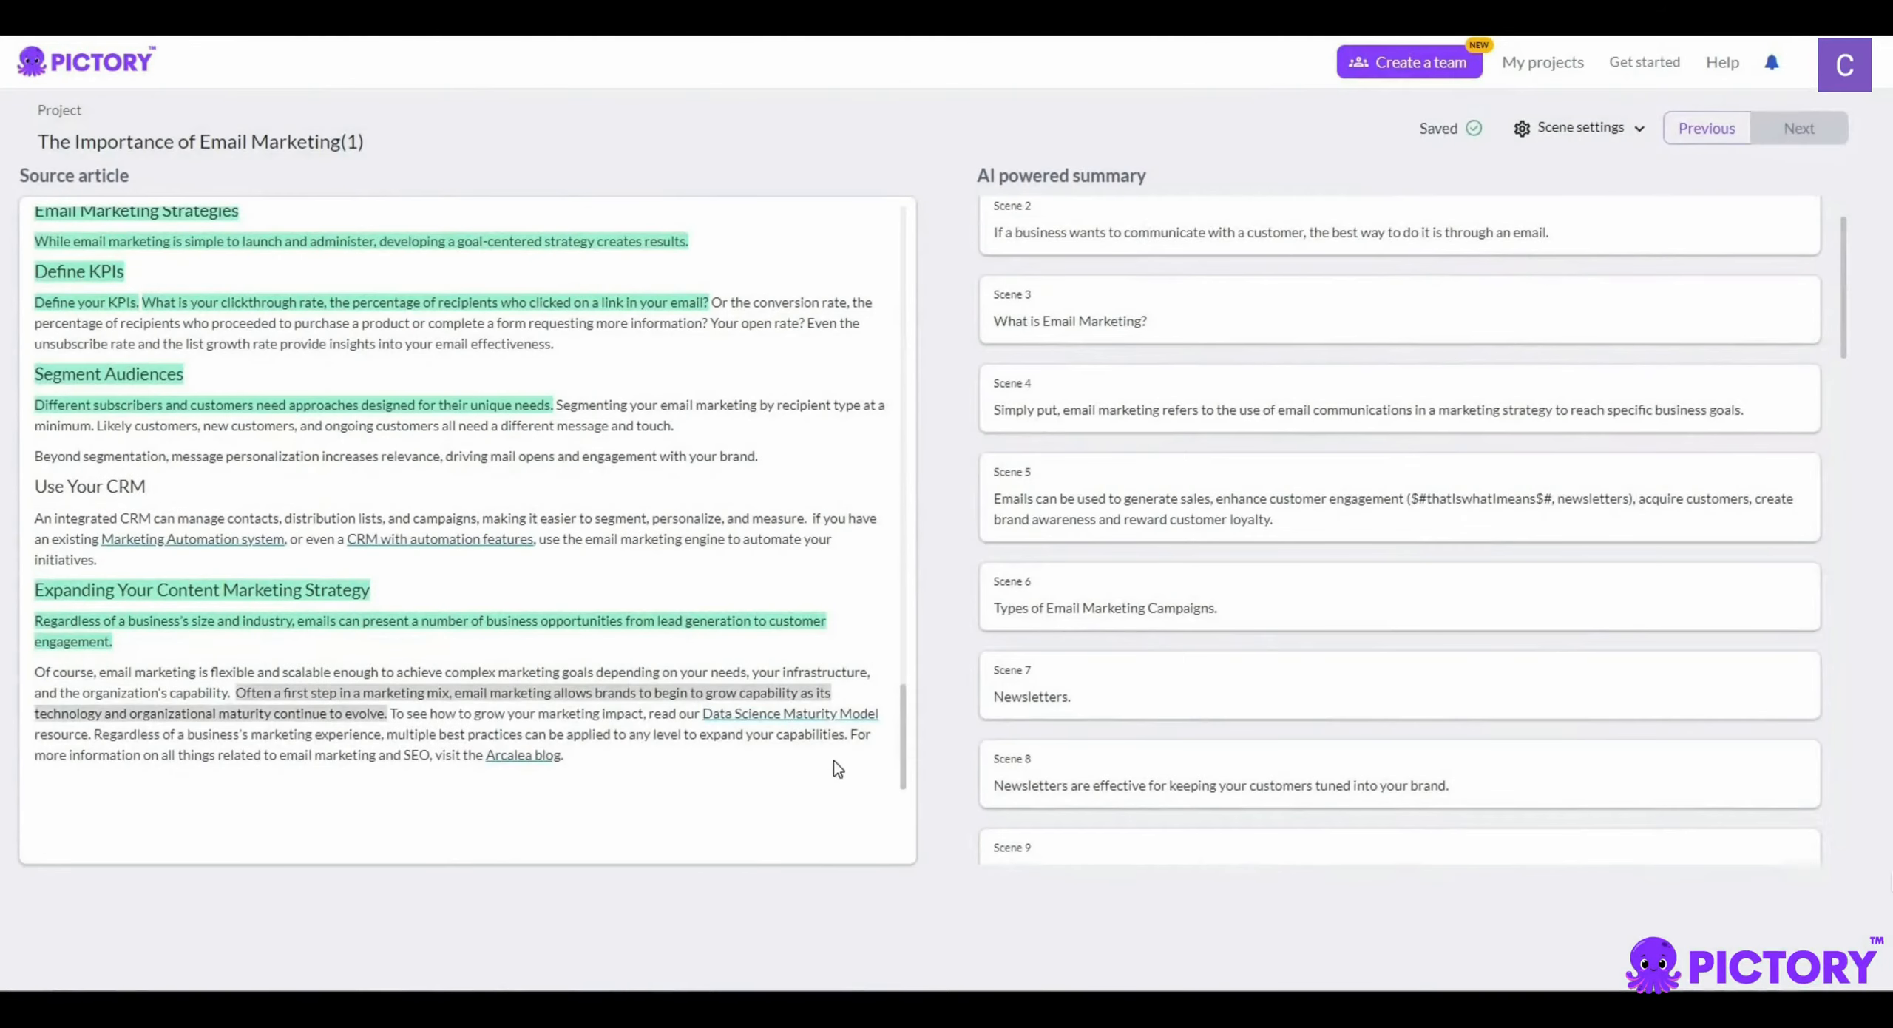
left_click(866, 749)
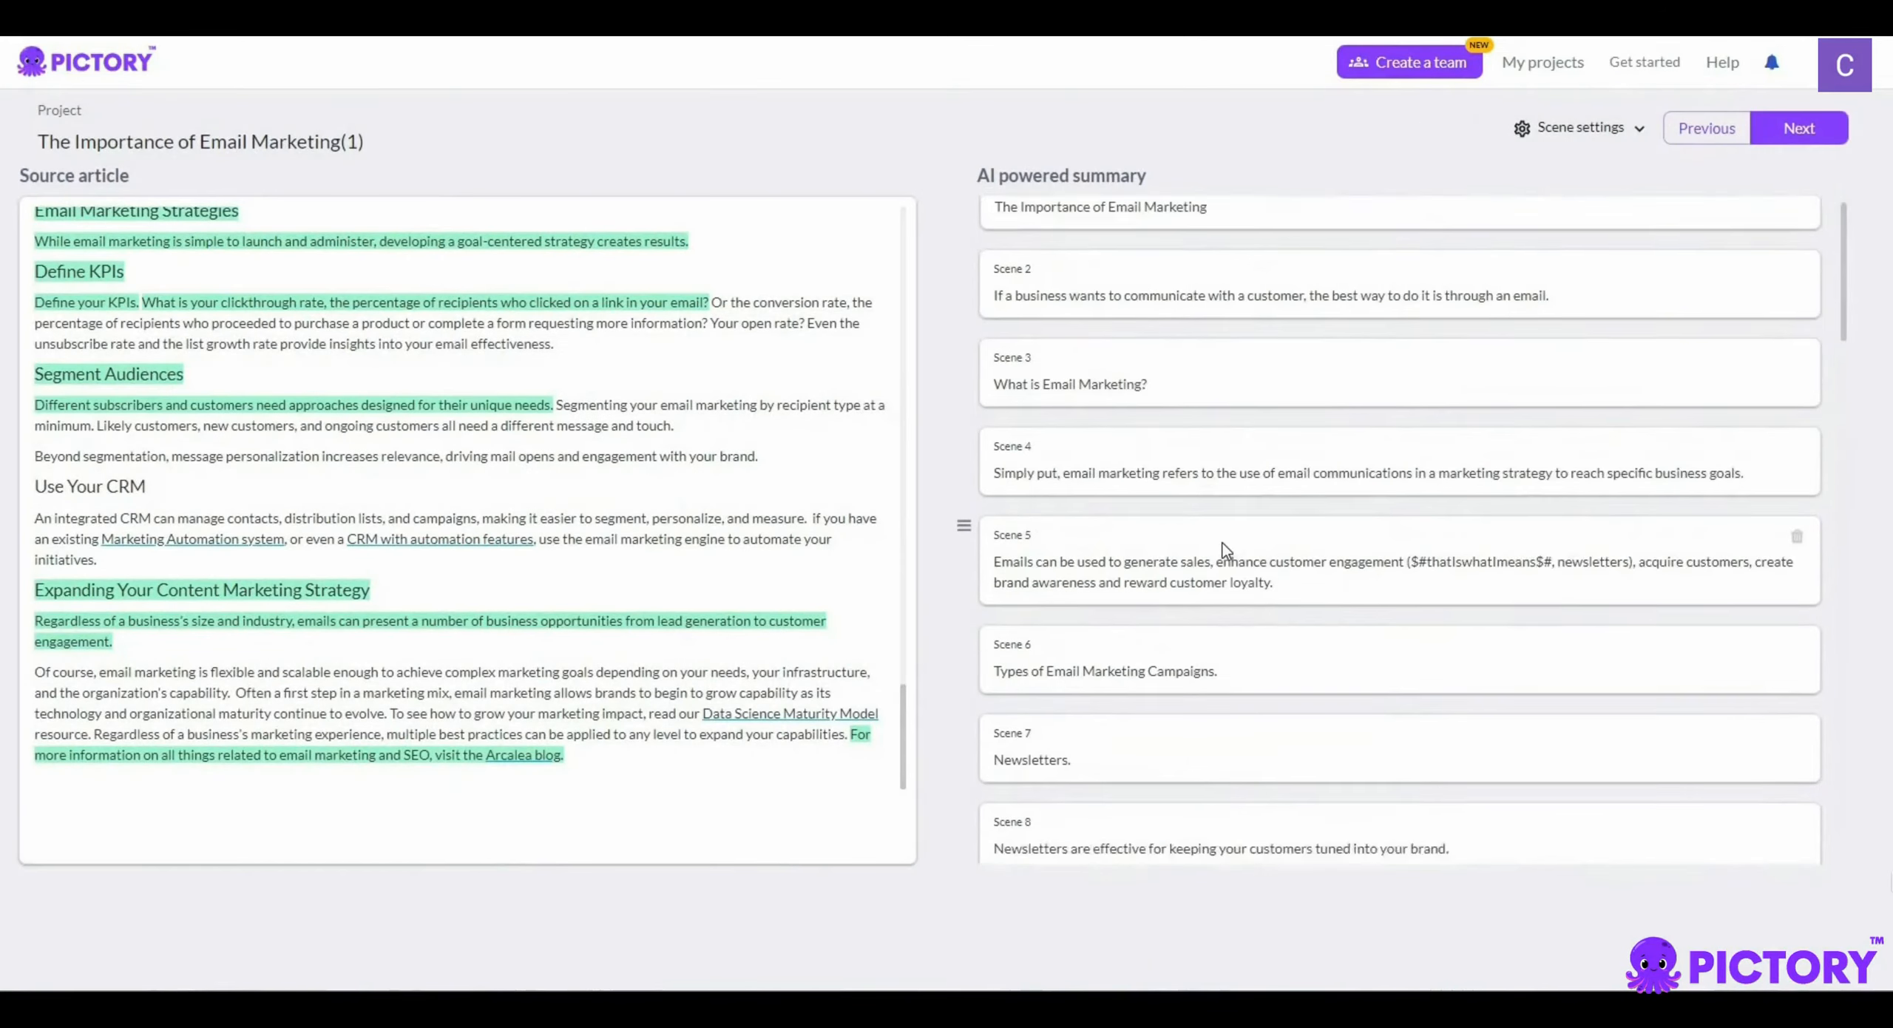
Step: Review the source article and the AI summary scenes, and return to the Pictory home page
scroll(755, 399, "up", 20)
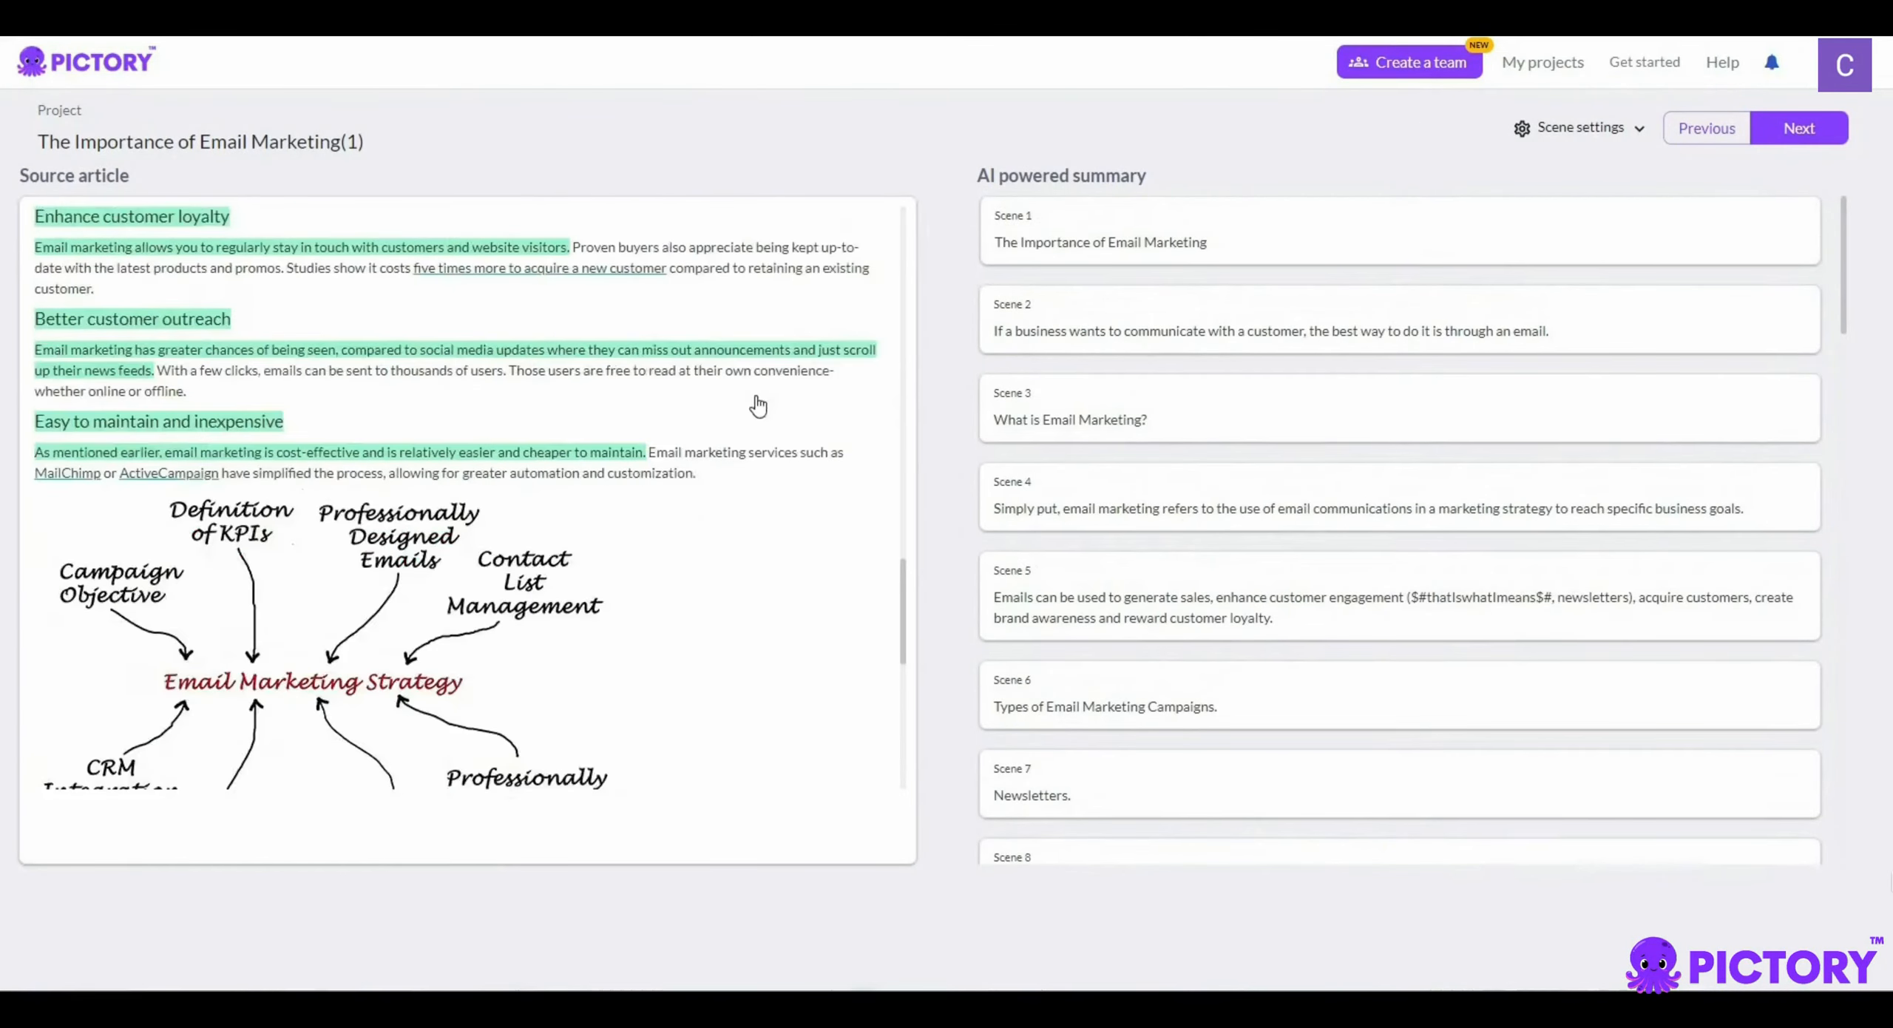
scroll(756, 208, "up", 1)
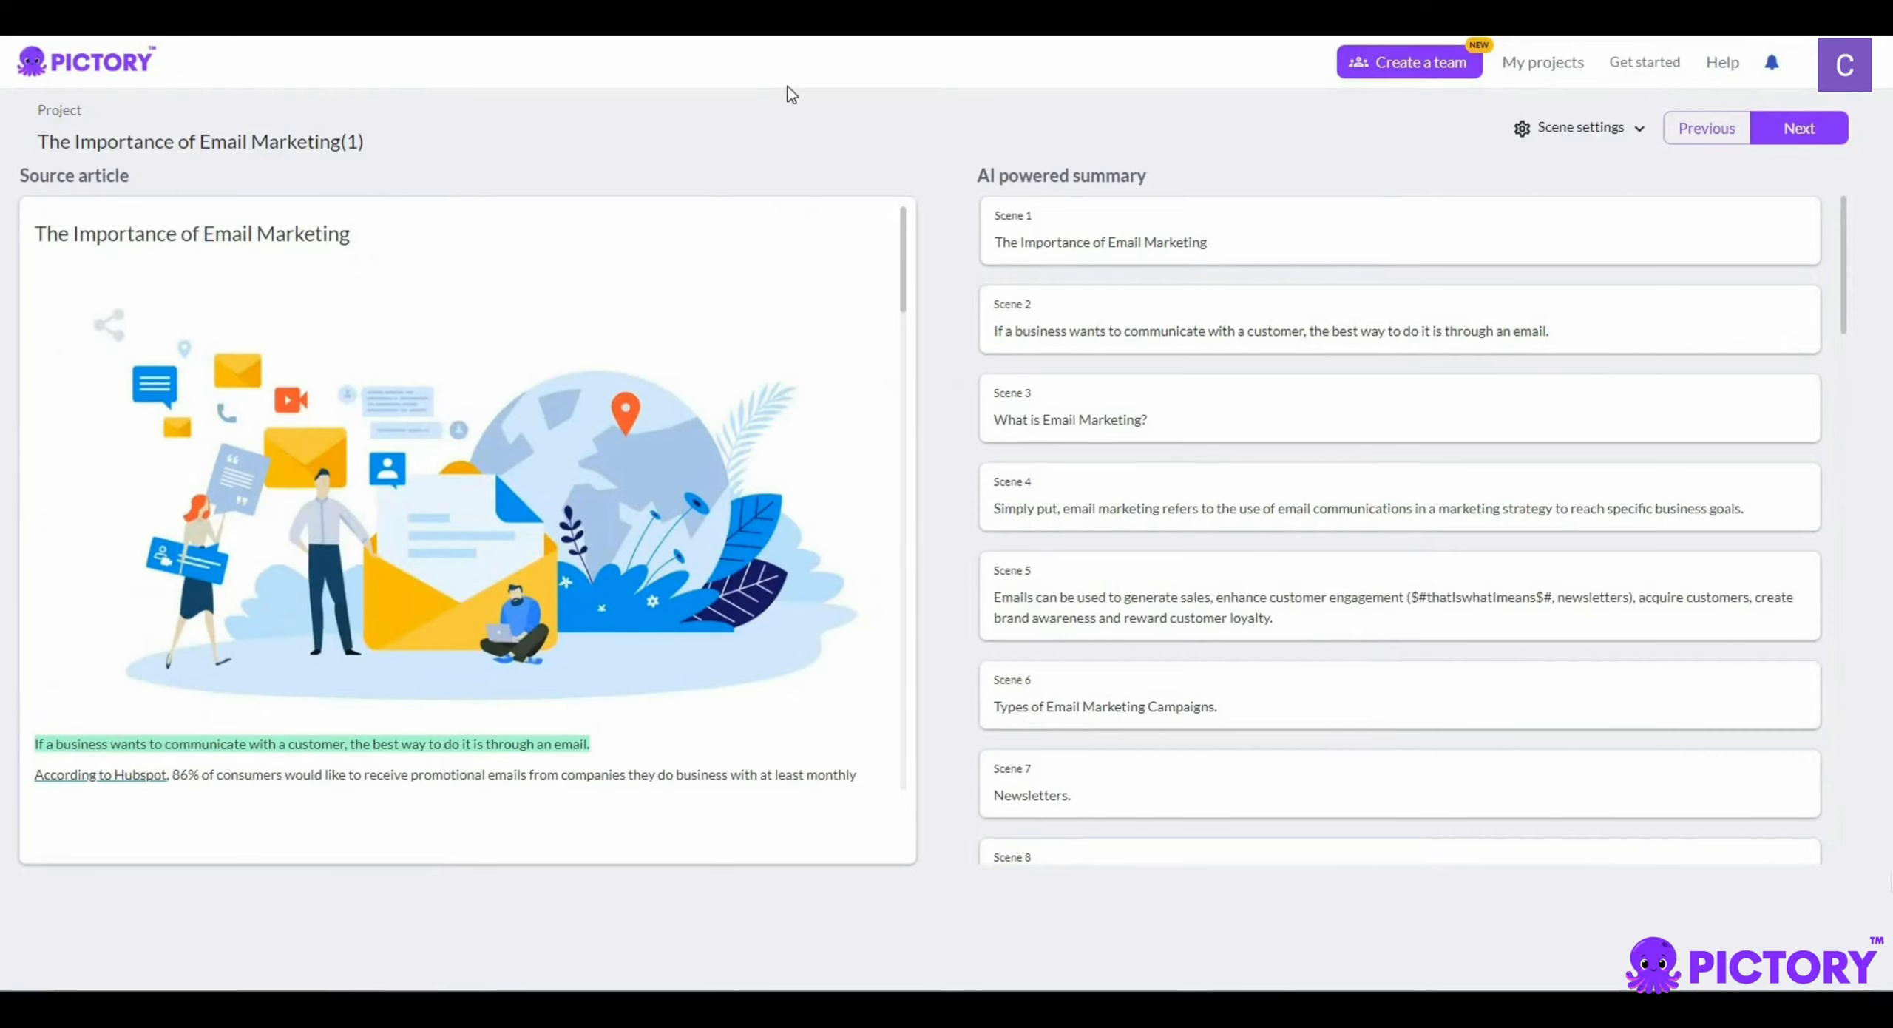
scroll(1475, 410, "down", 6)
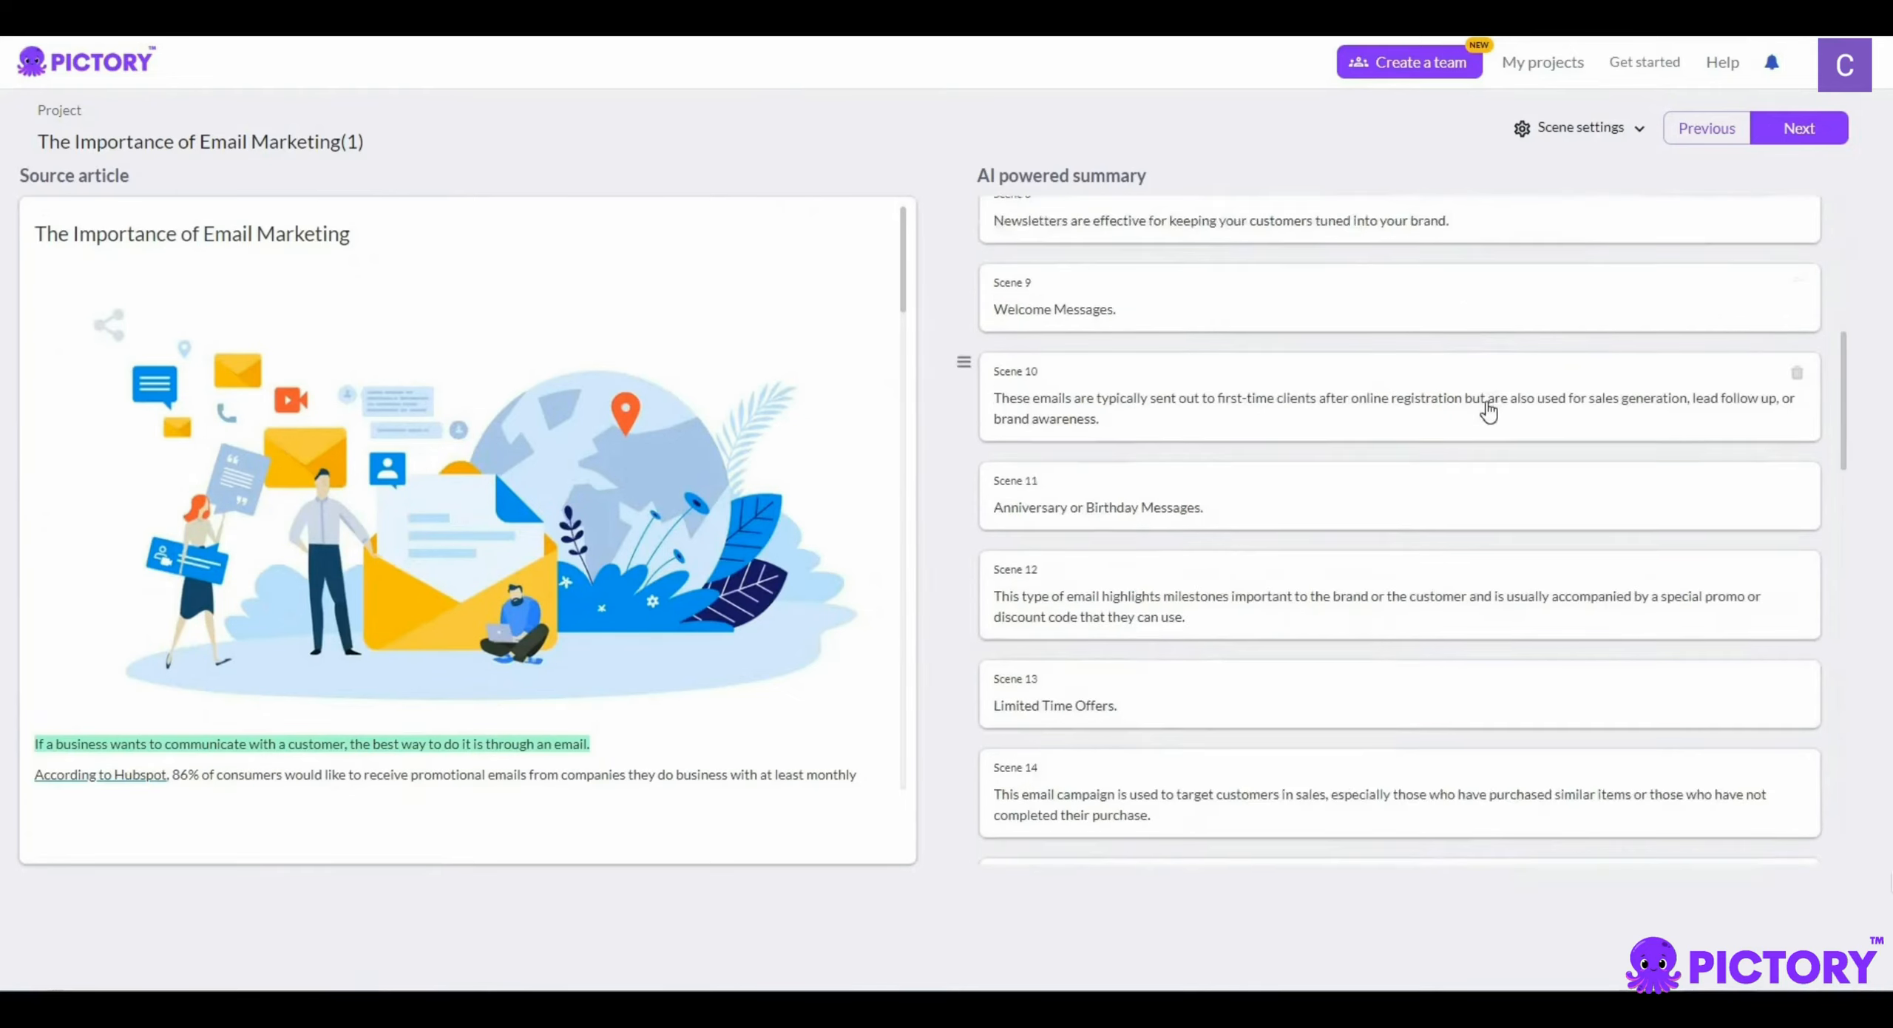
scroll(1437, 333, "up", 2)
scroll(1437, 333, "up", 4)
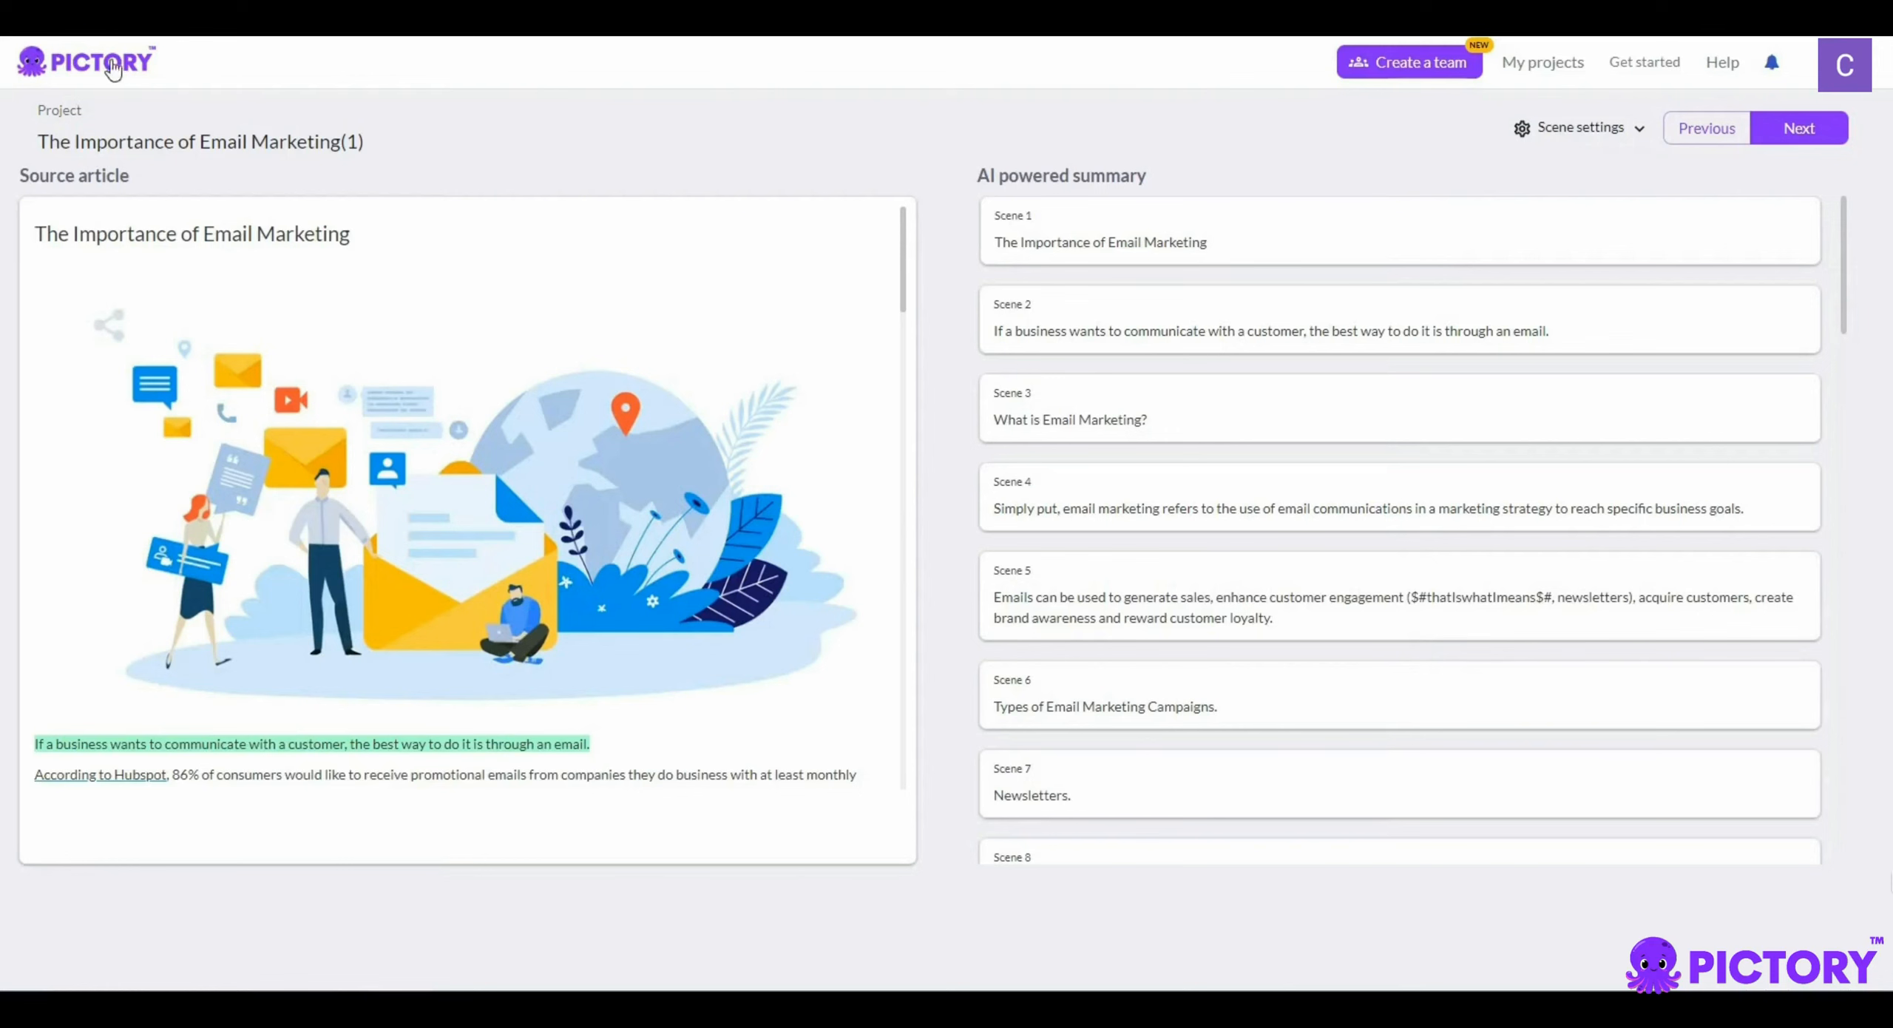
left_click(137, 65)
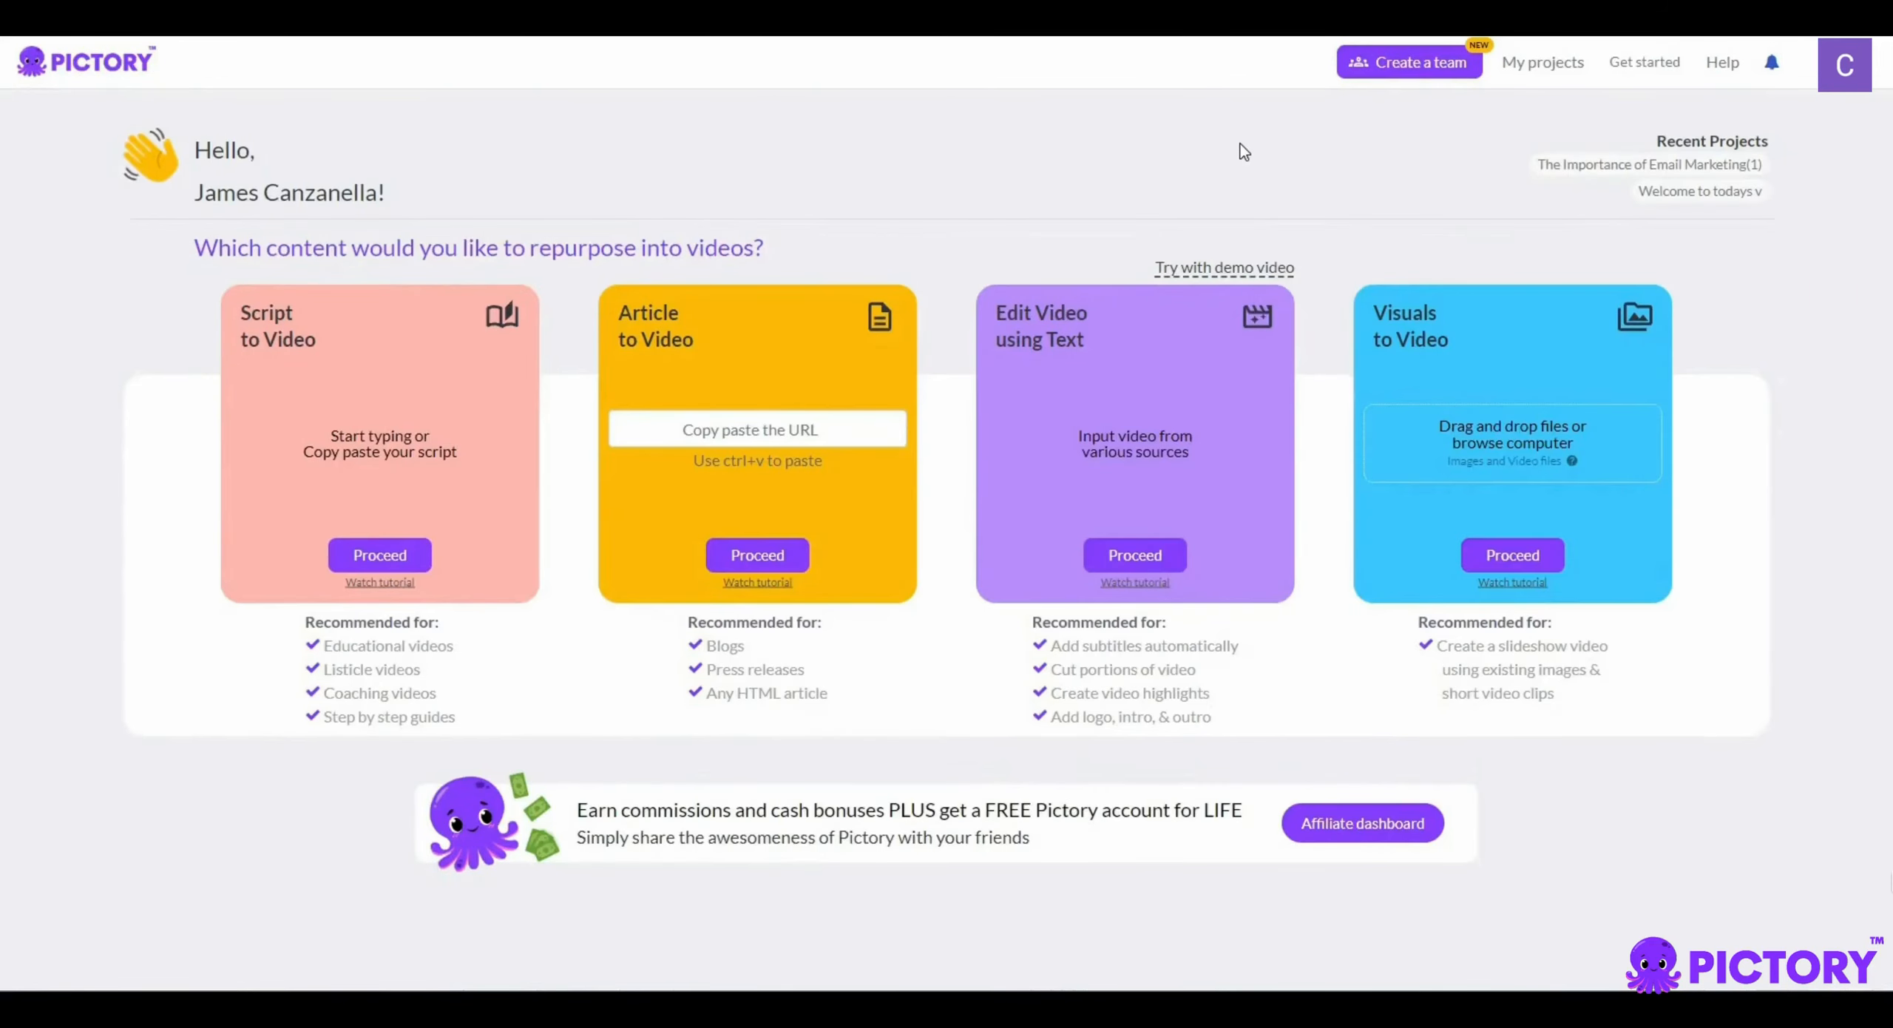